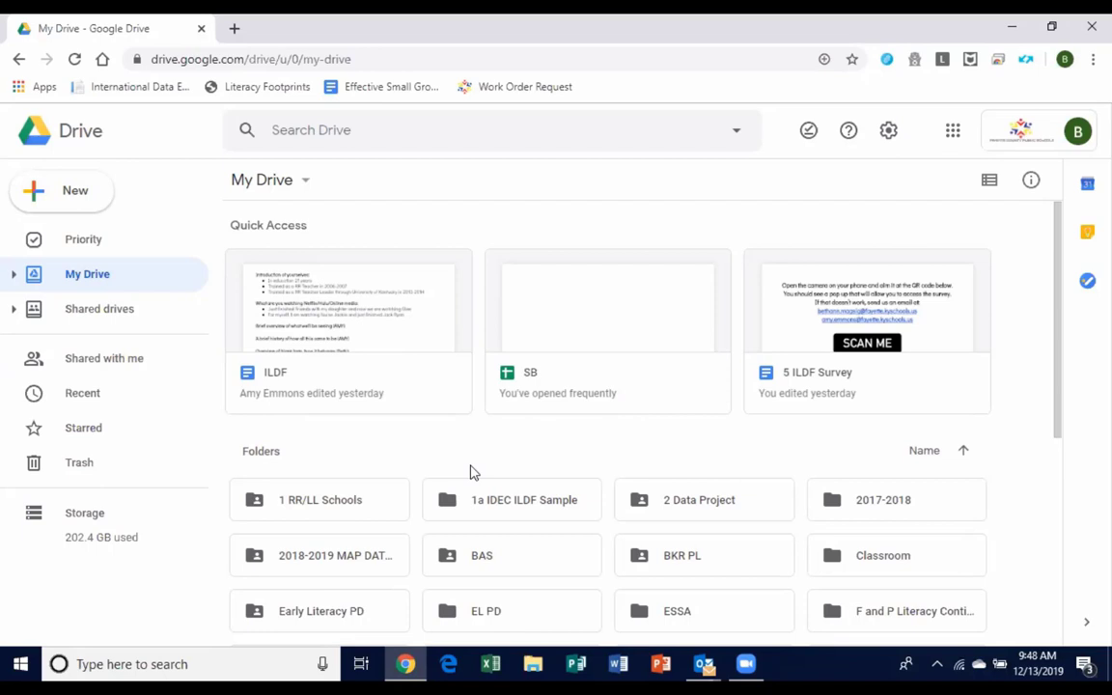
Go into the 1a IDEC ILDF Sample folder and open the 1 OLD BLANK Data Form file in Sheets.
click(678, 611)
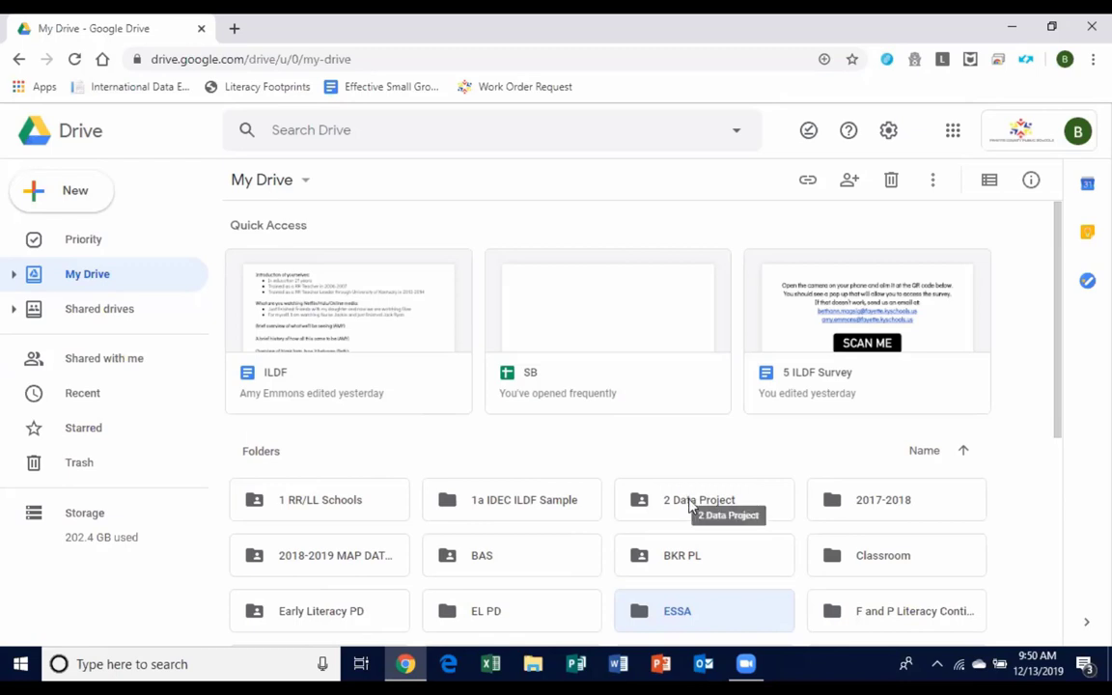
double_click(495, 514)
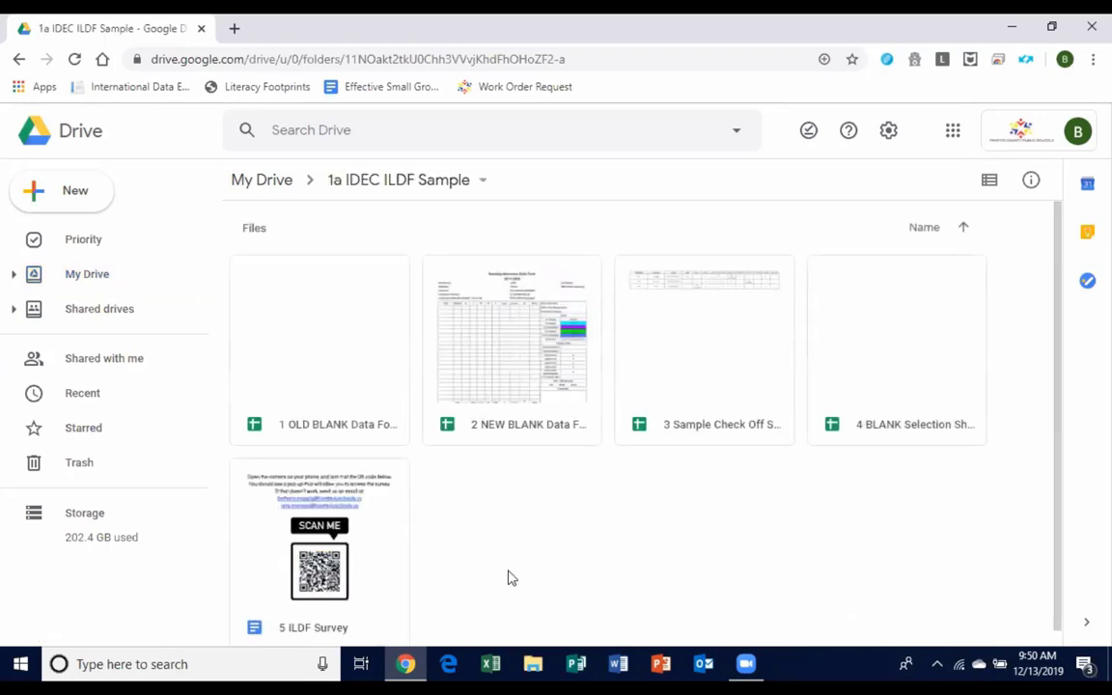
click(337, 413)
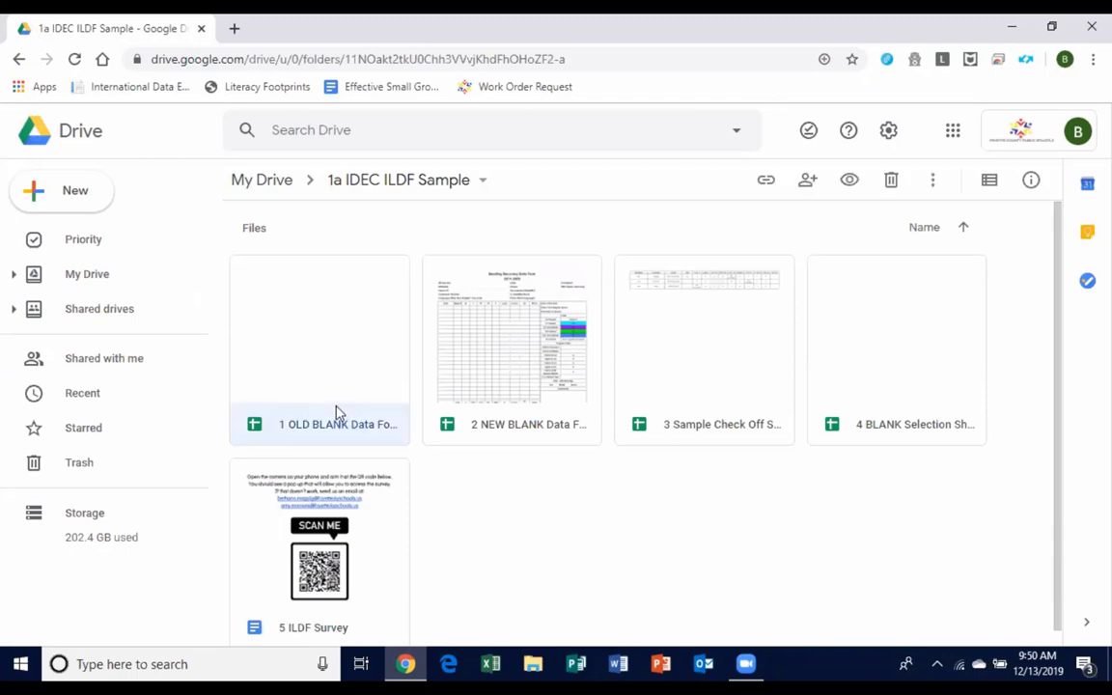
double_click(336, 413)
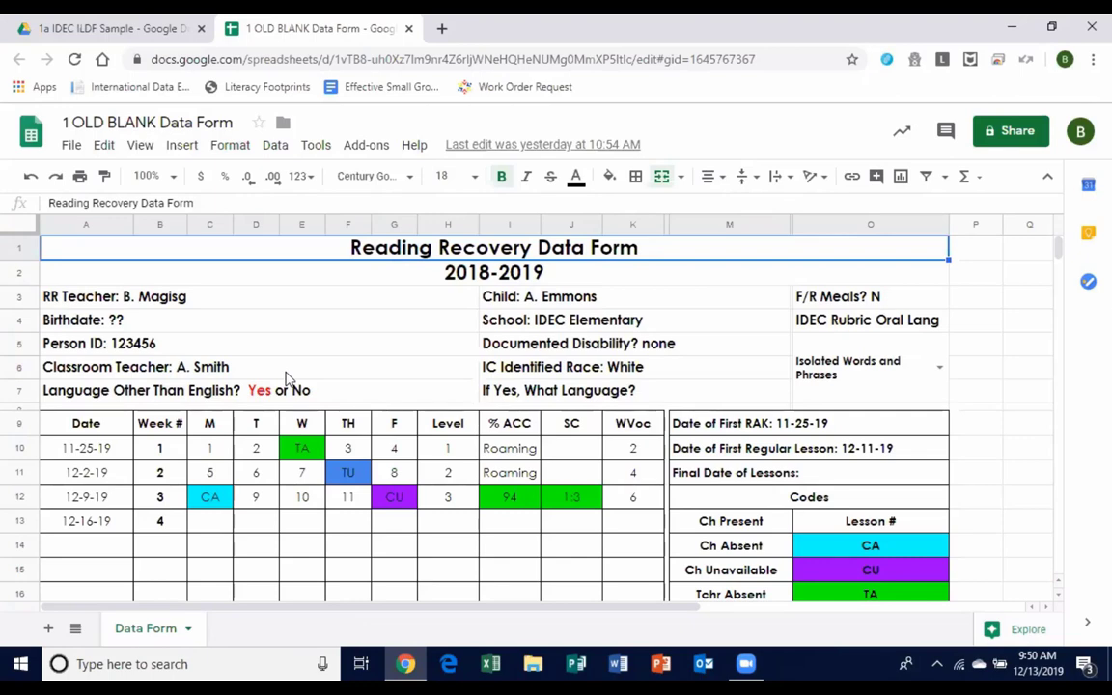
click(256, 297)
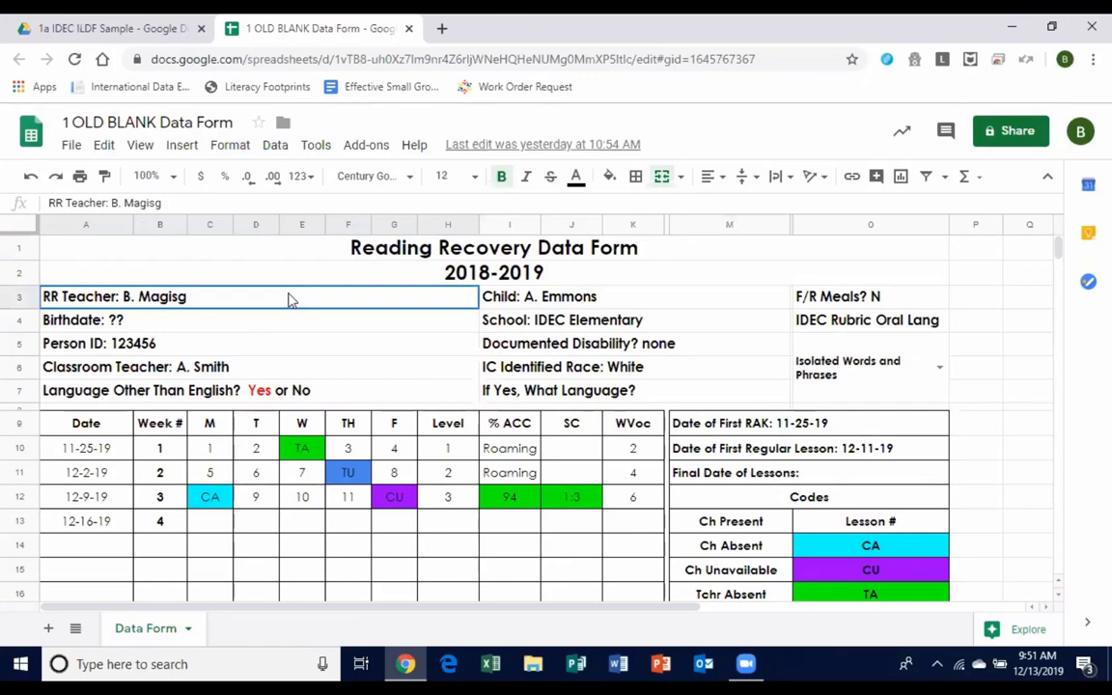
drag(290, 301, 838, 398)
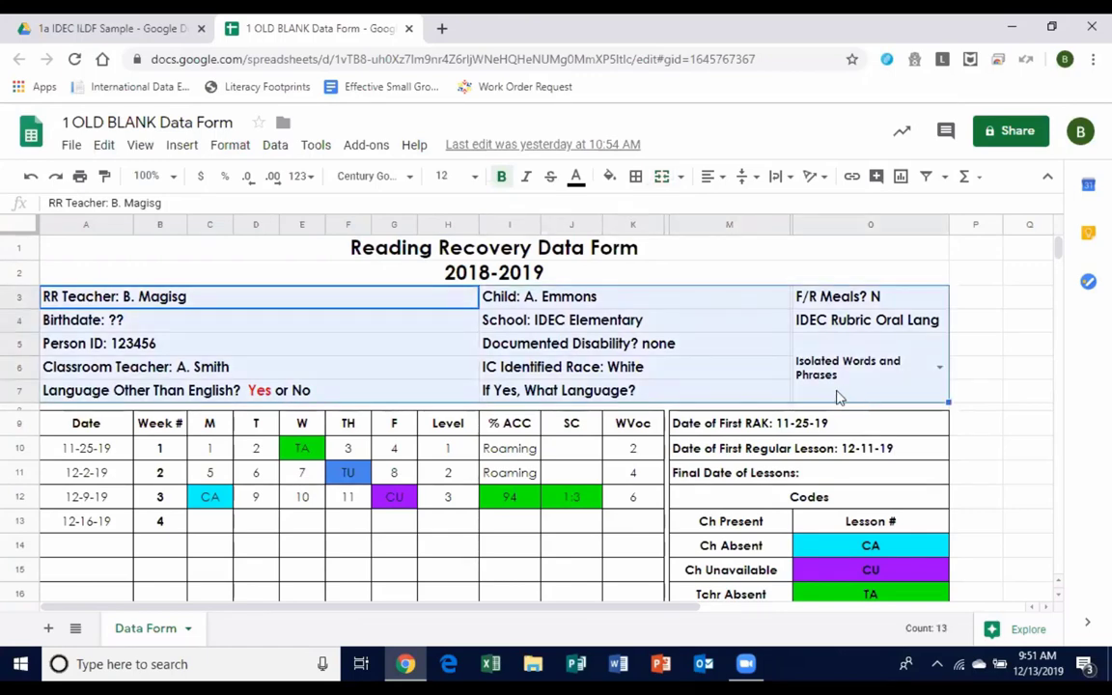
click(1009, 368)
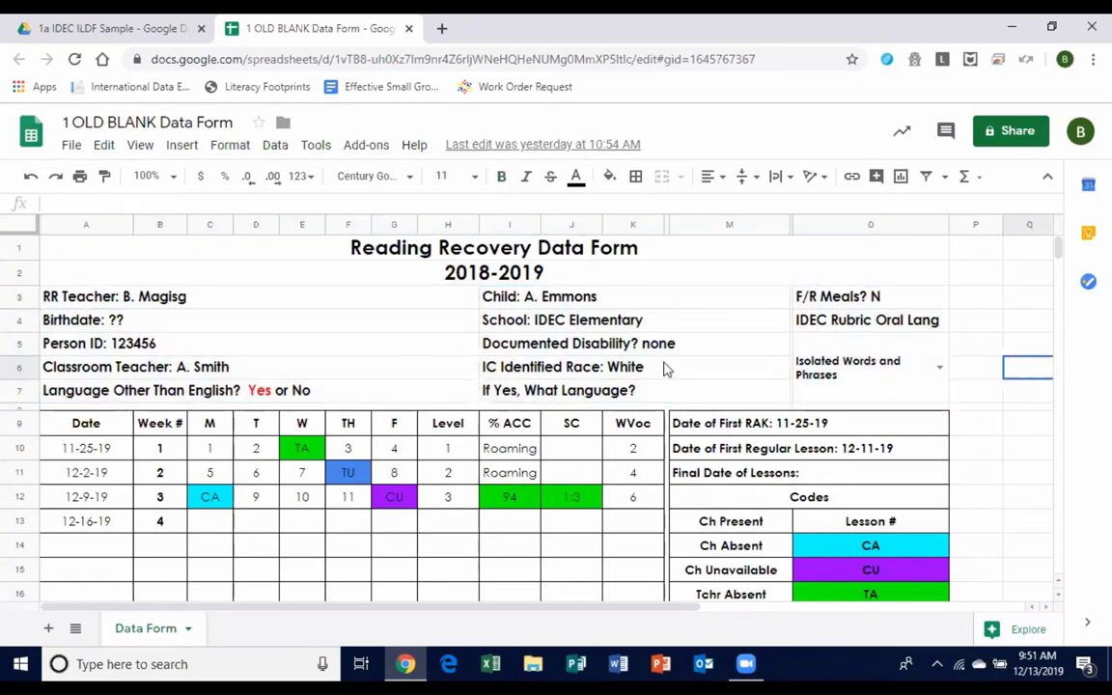
click(854, 326)
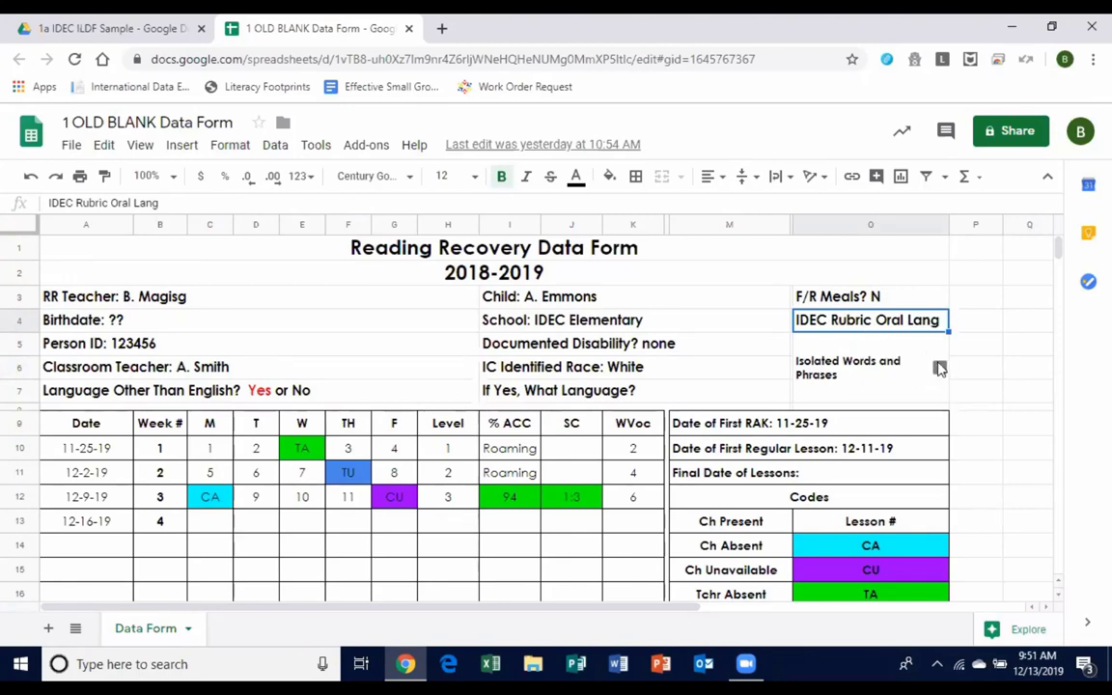
click(940, 368)
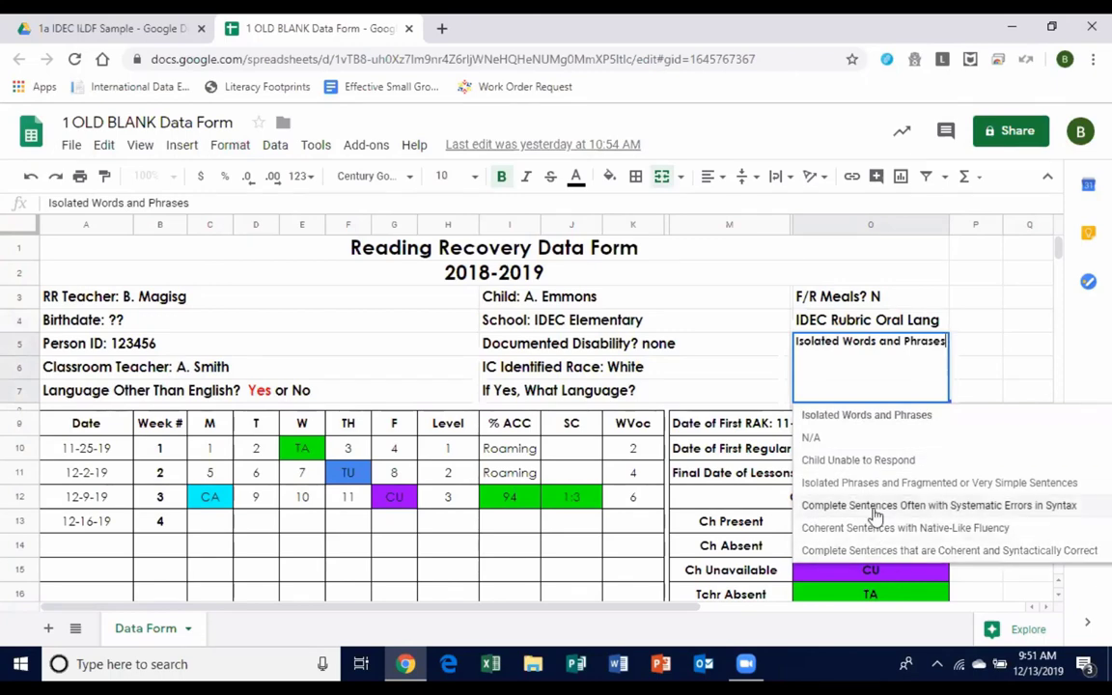
click(846, 426)
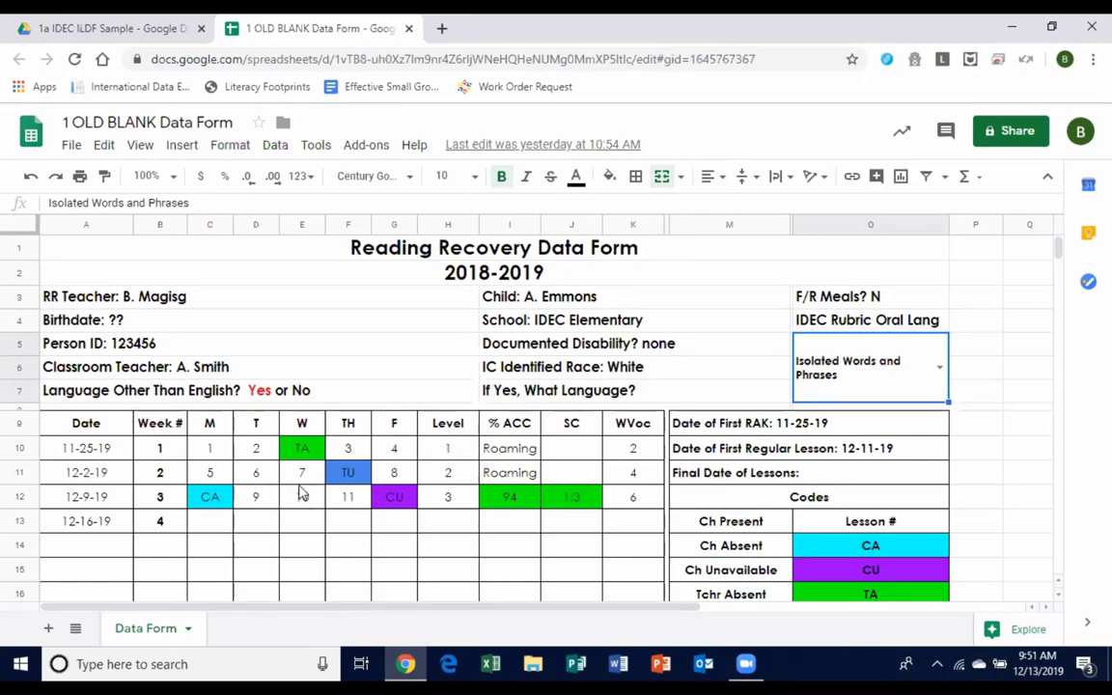
click(786, 424)
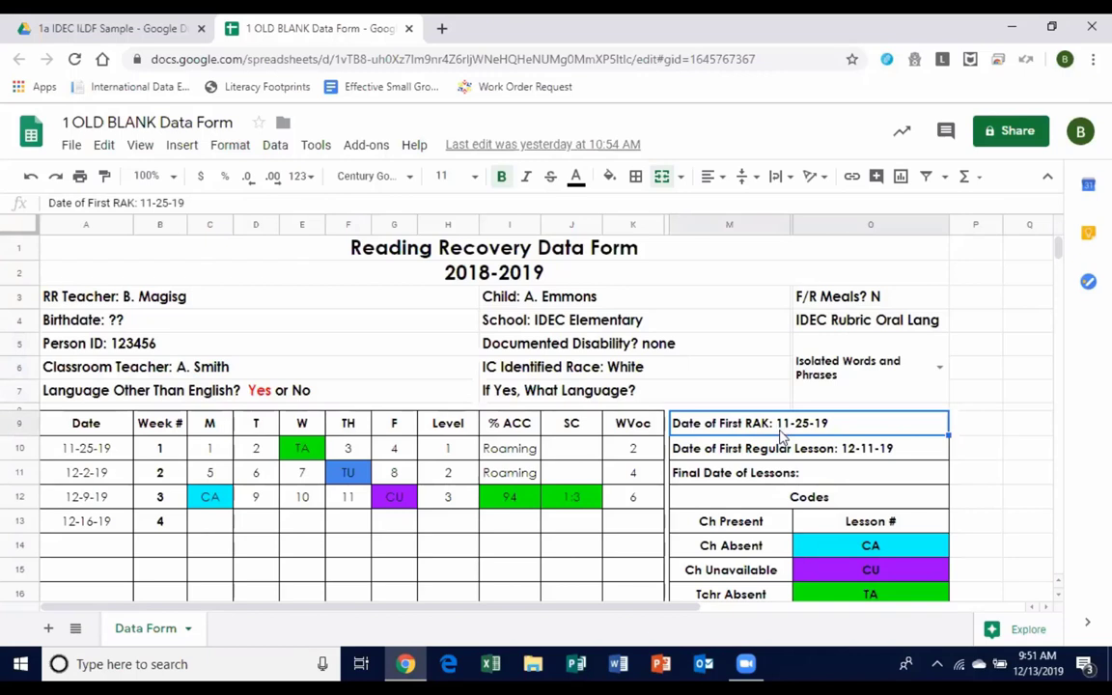
click(790, 460)
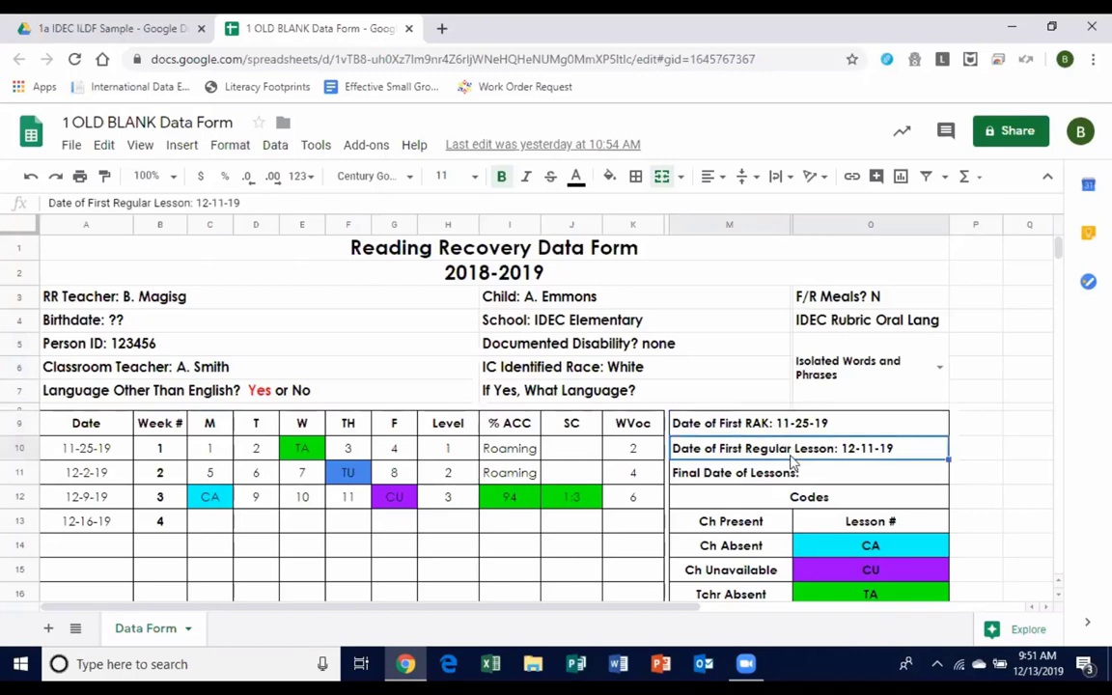
click(796, 473)
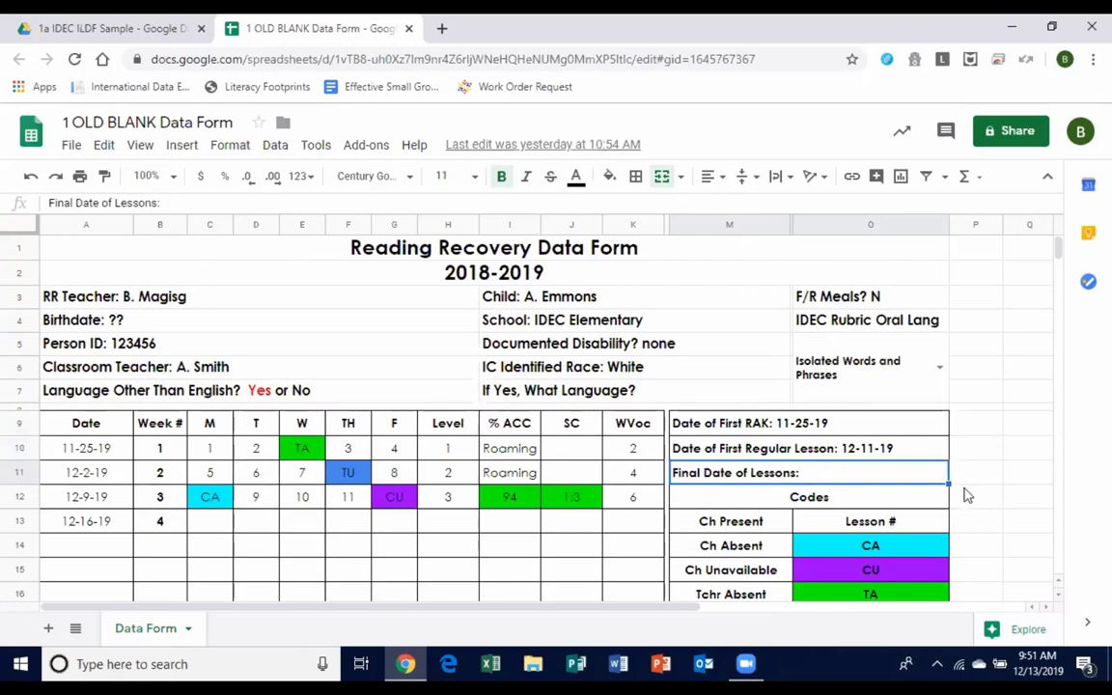
scroll(965, 494, down, 10)
scroll(966, 494, up, 3)
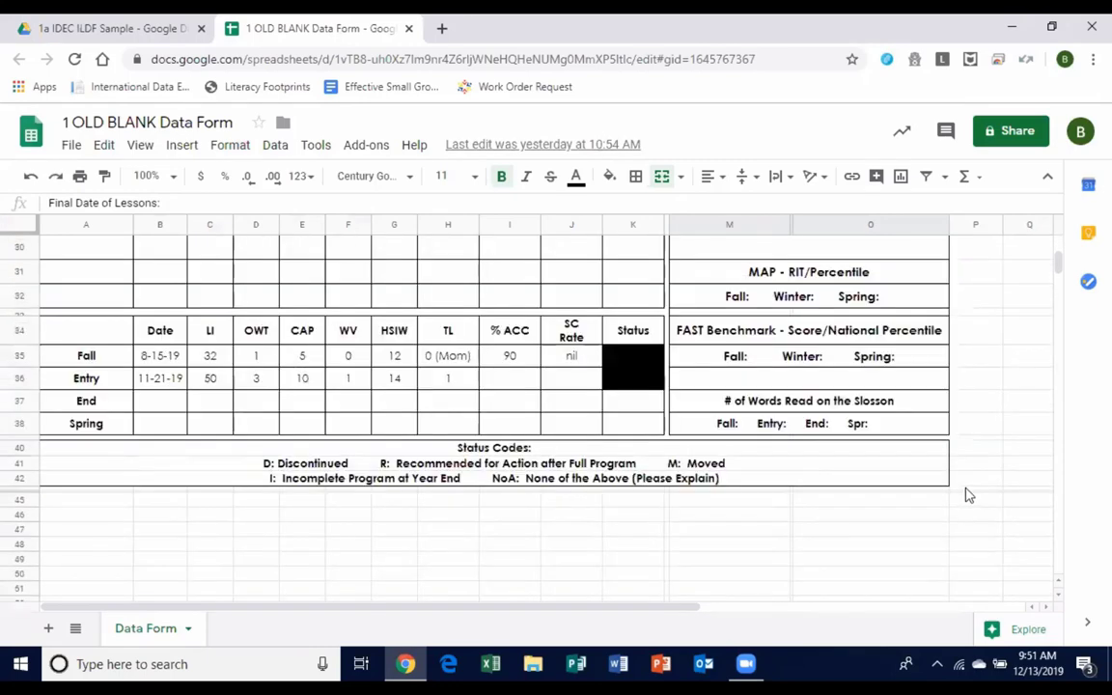
drag(87, 355, 592, 408)
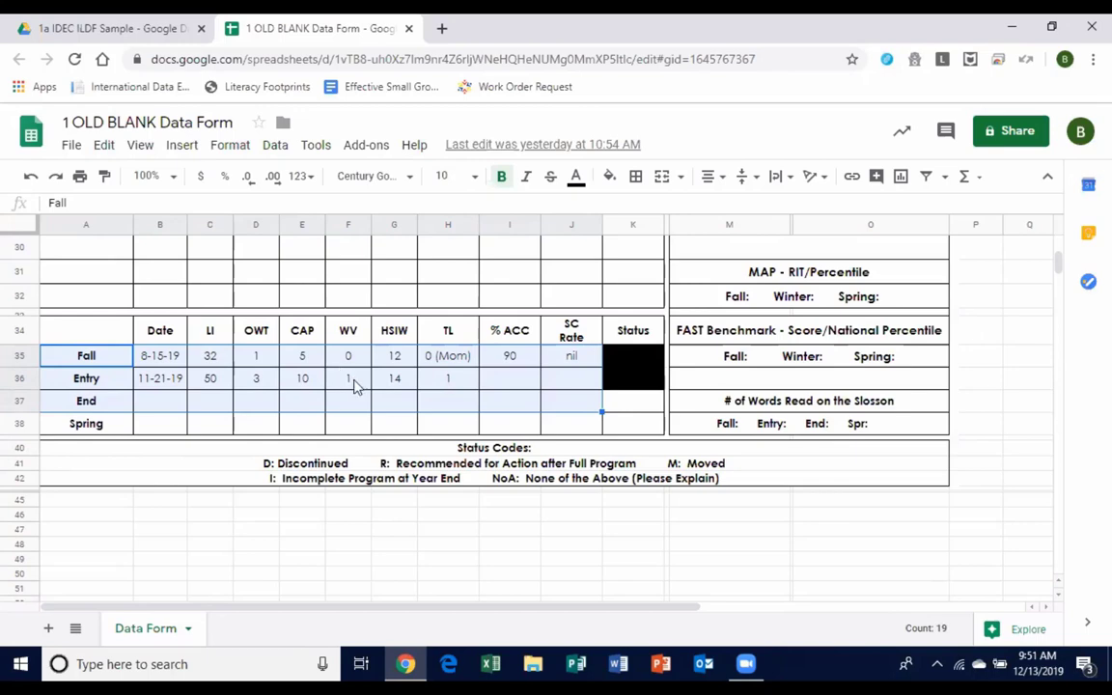
scroll(353, 384, up, 10)
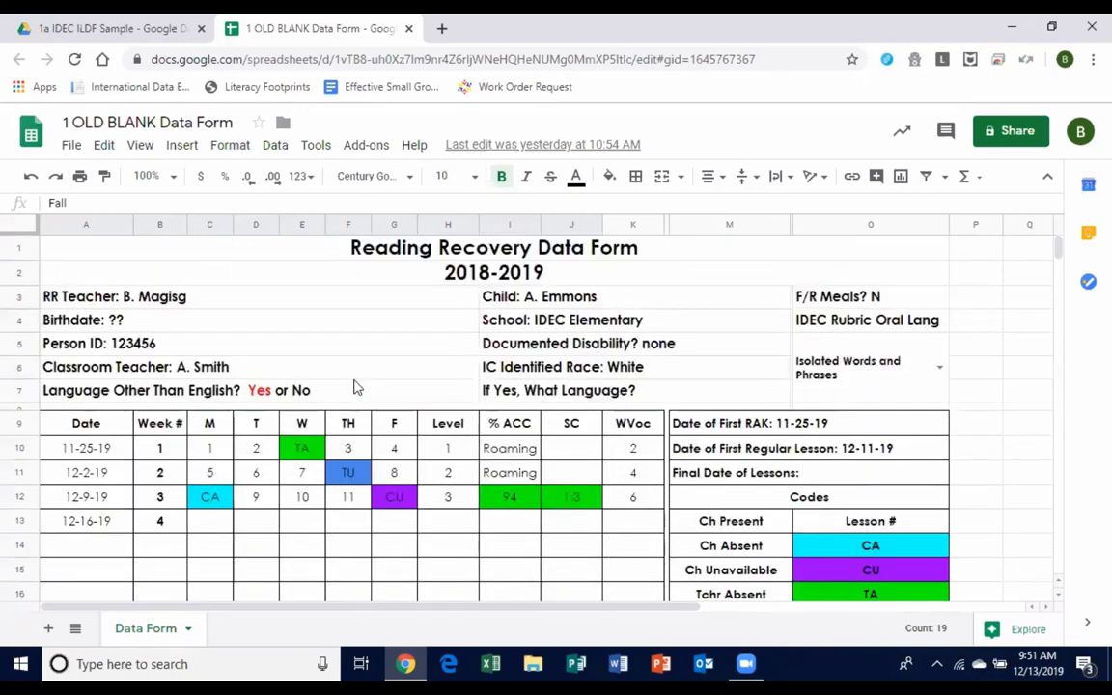
click(101, 446)
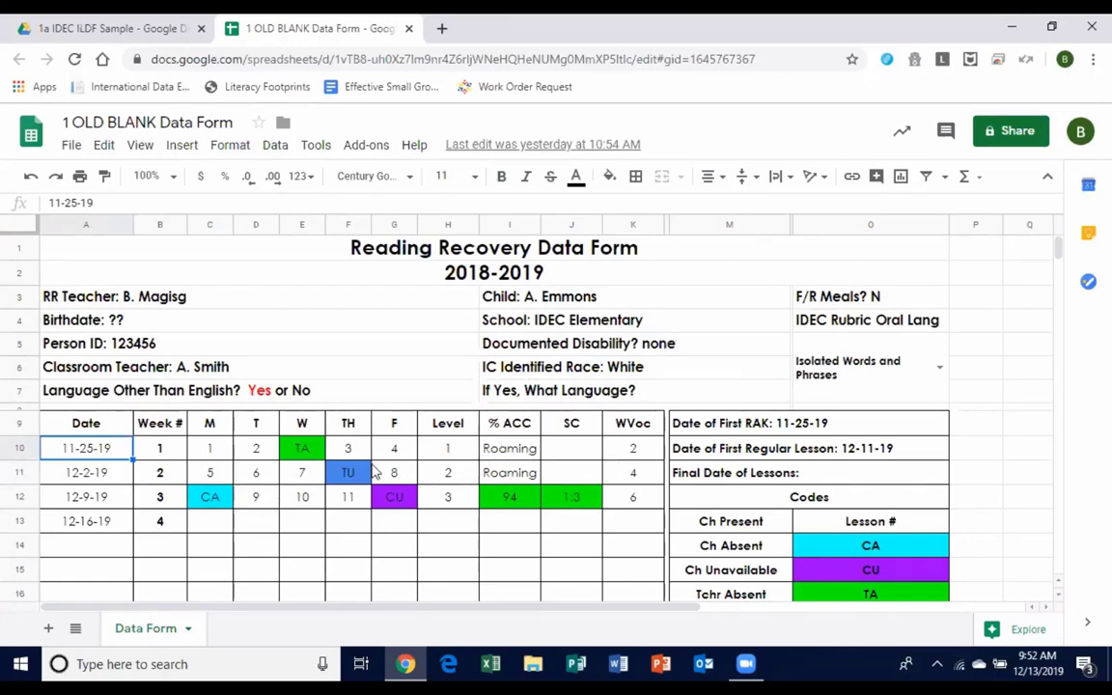
drag(101, 454, 627, 530)
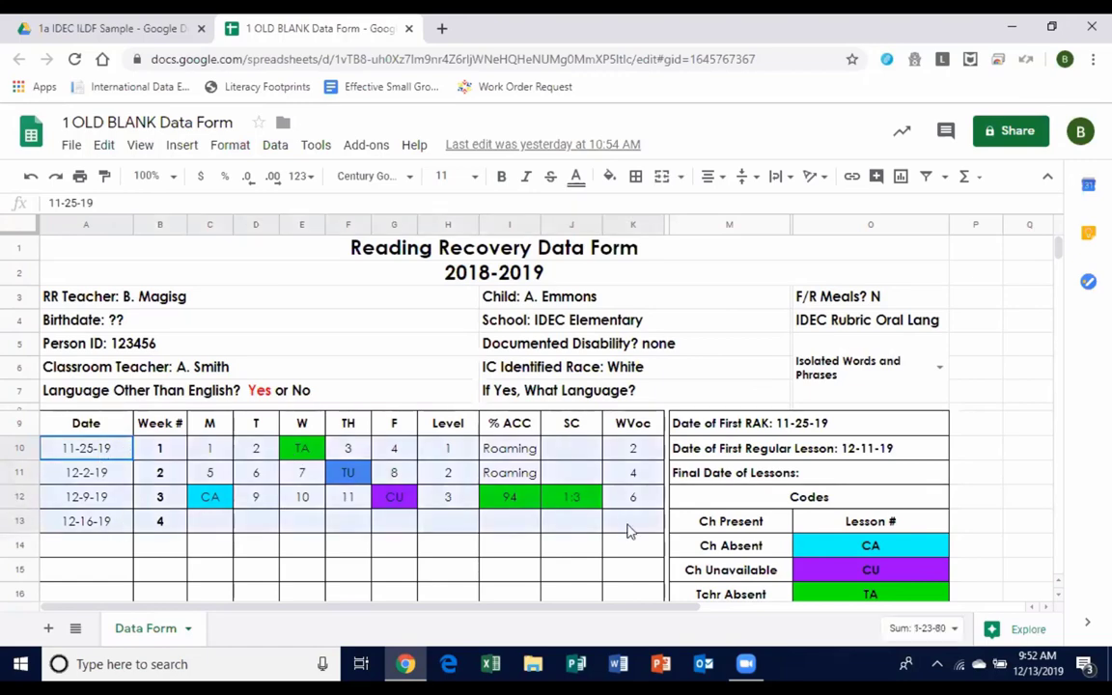
click(507, 498)
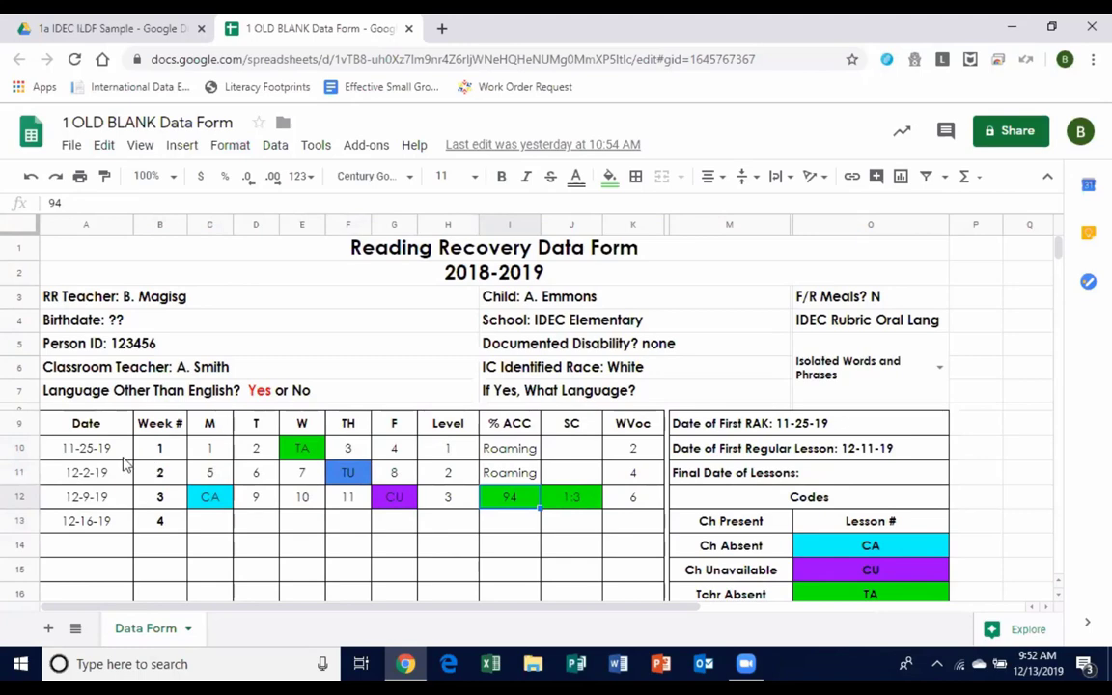
click(92, 449)
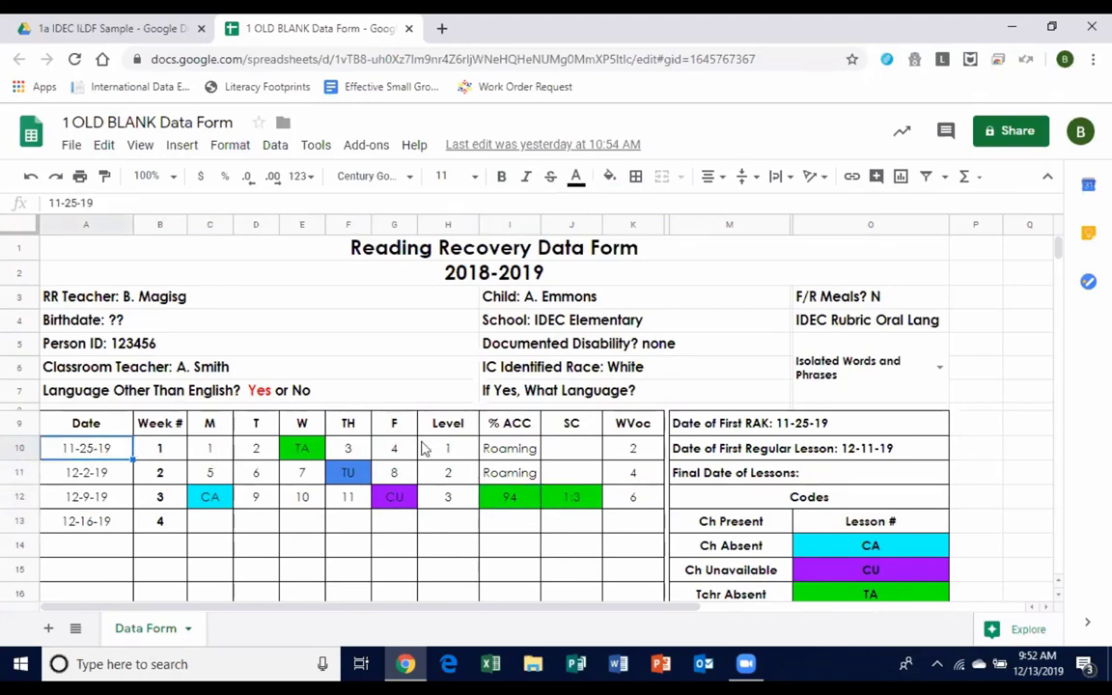
scroll(887, 483, down, 3)
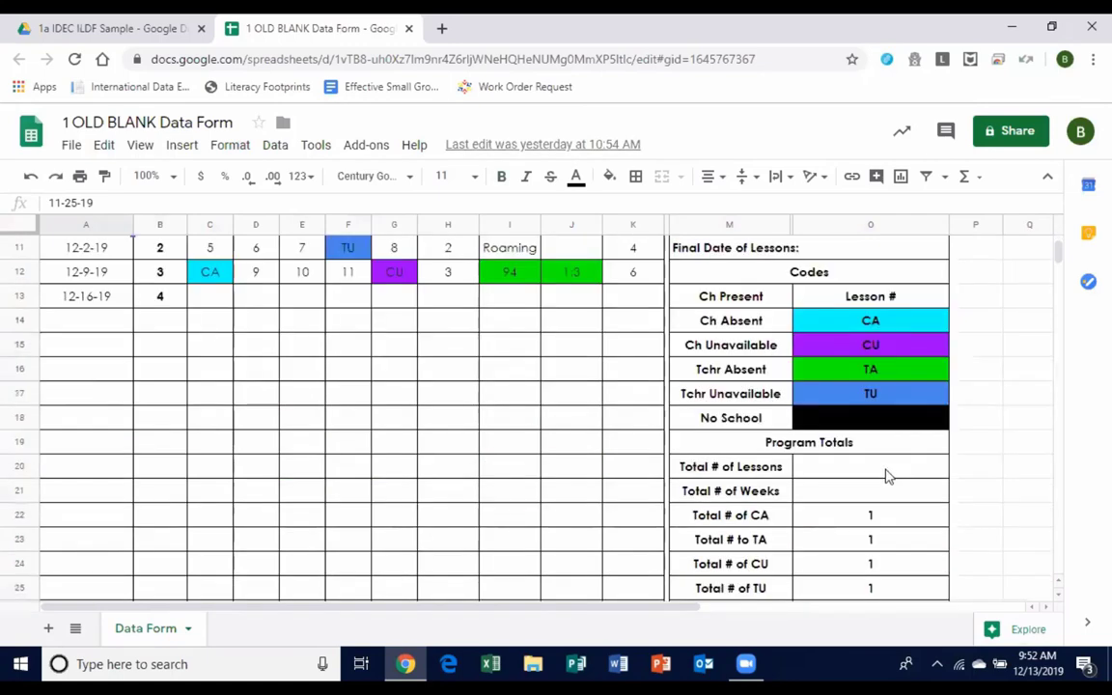
click(885, 321)
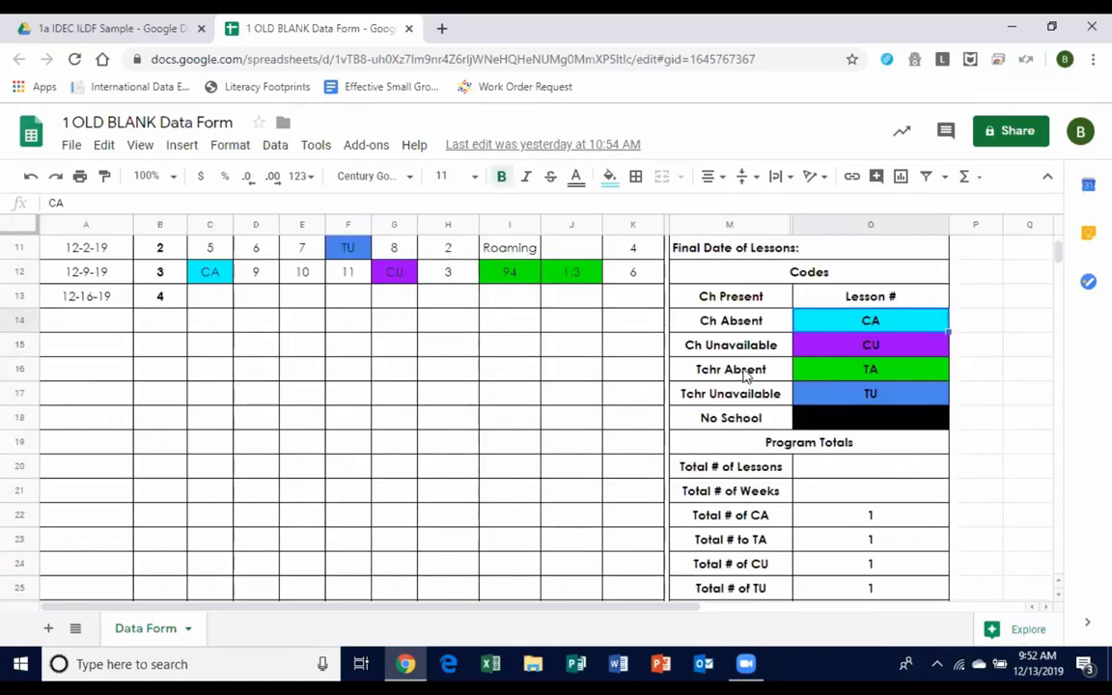
click(862, 376)
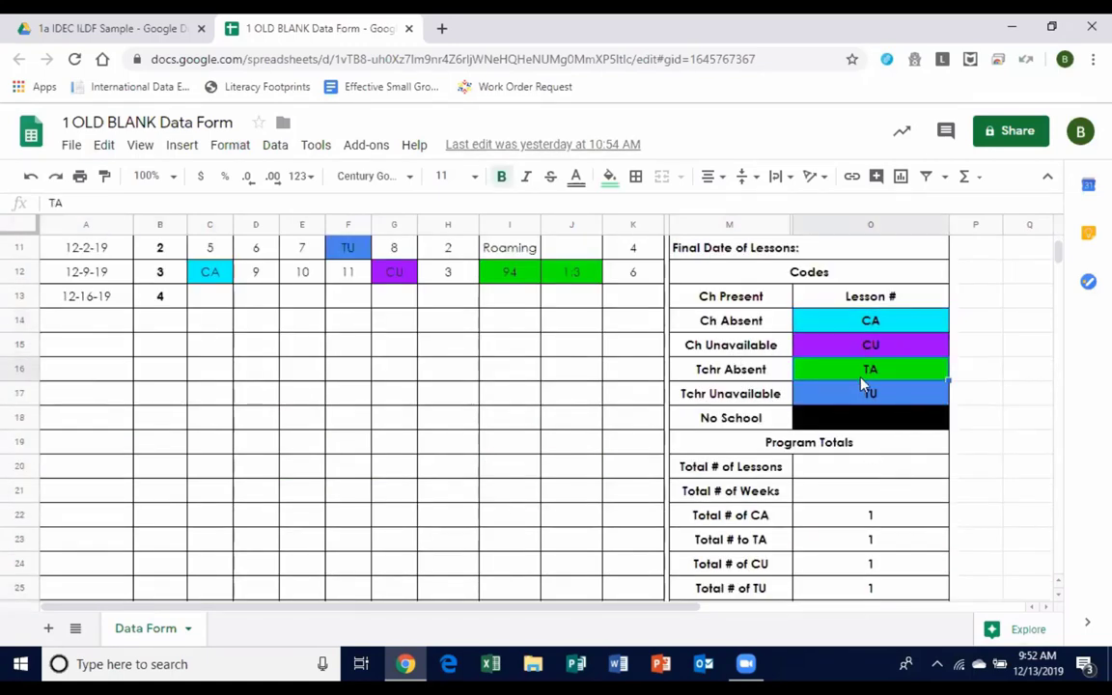
click(867, 396)
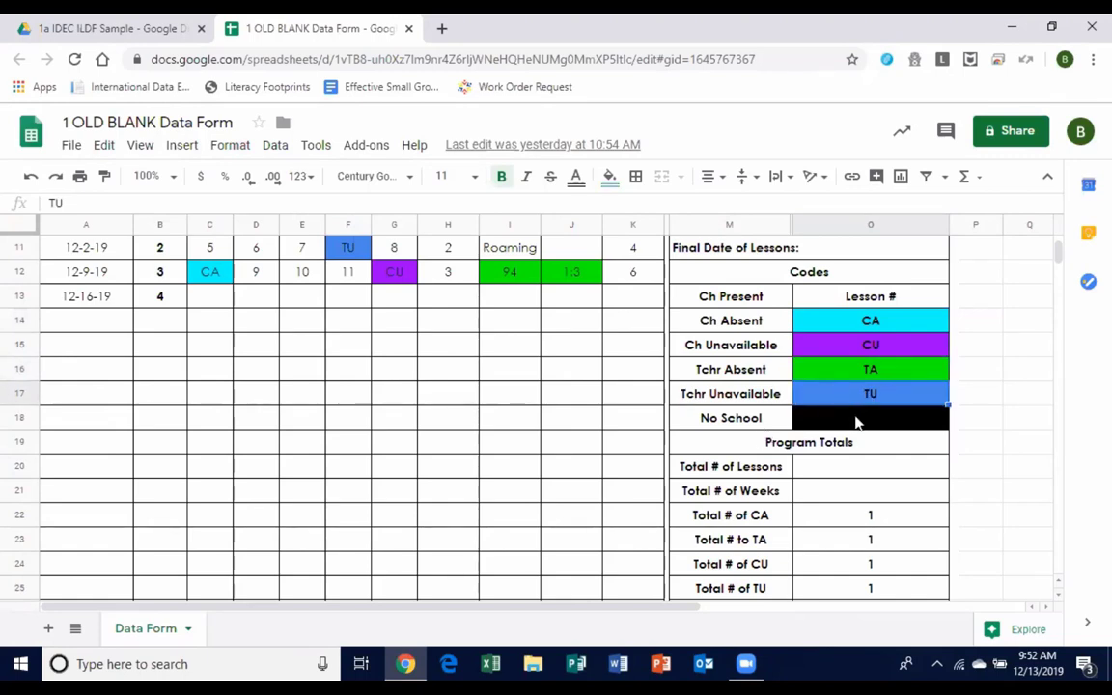
click(856, 425)
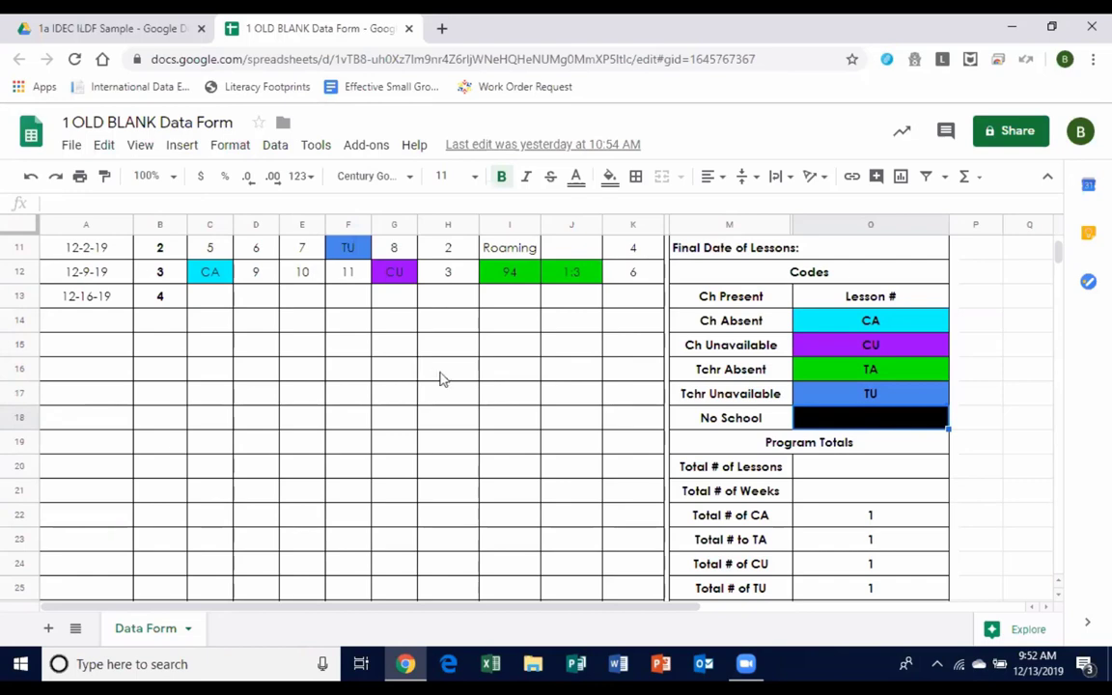
scroll(444, 379, up, 5)
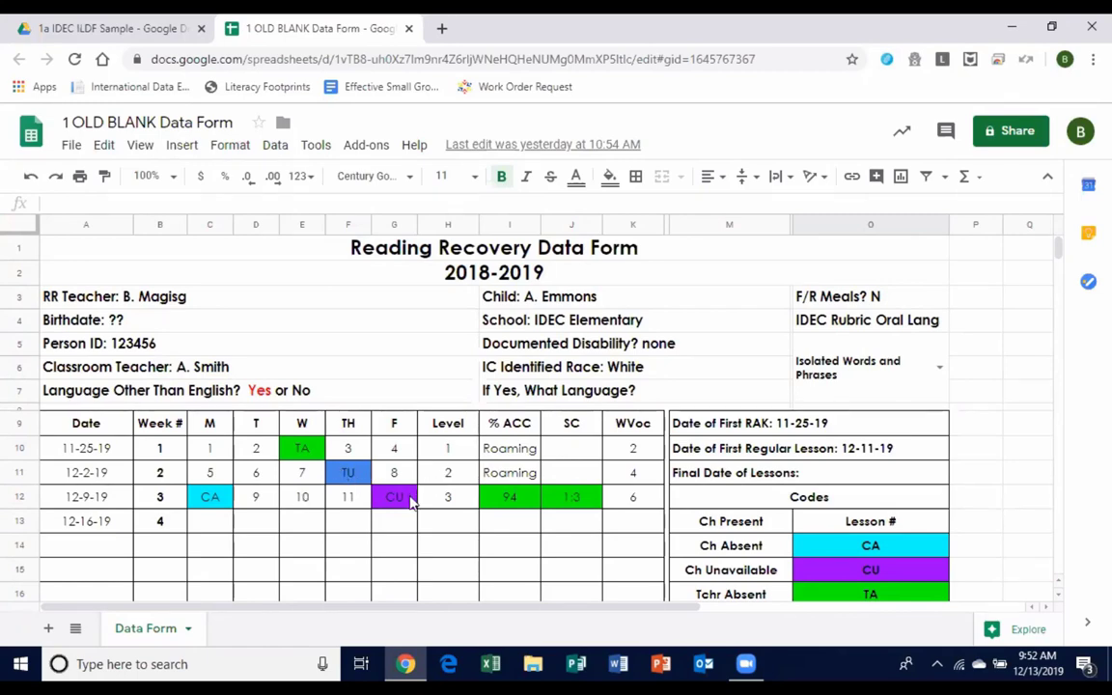
click(871, 570)
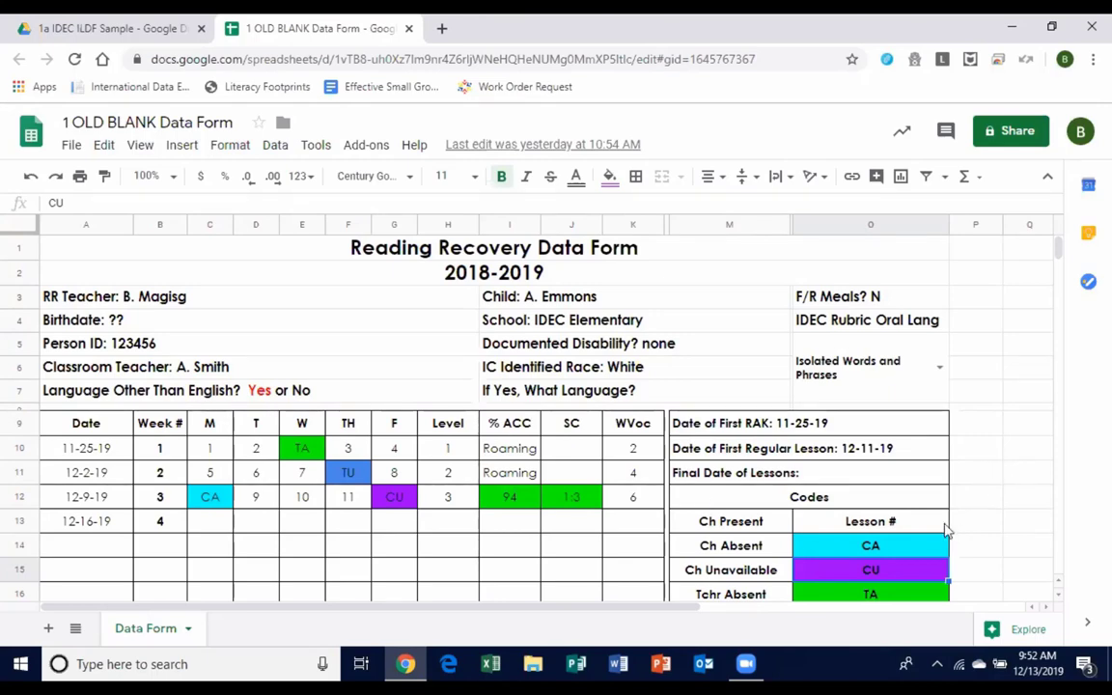
scroll(941, 541, down, 3)
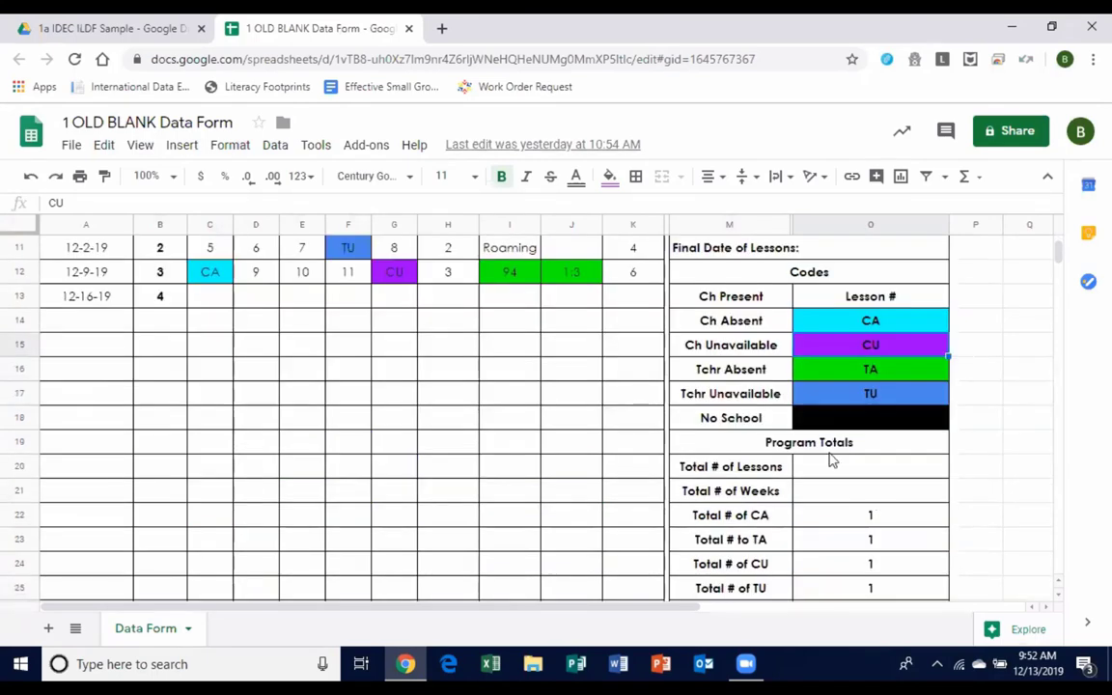
click(853, 394)
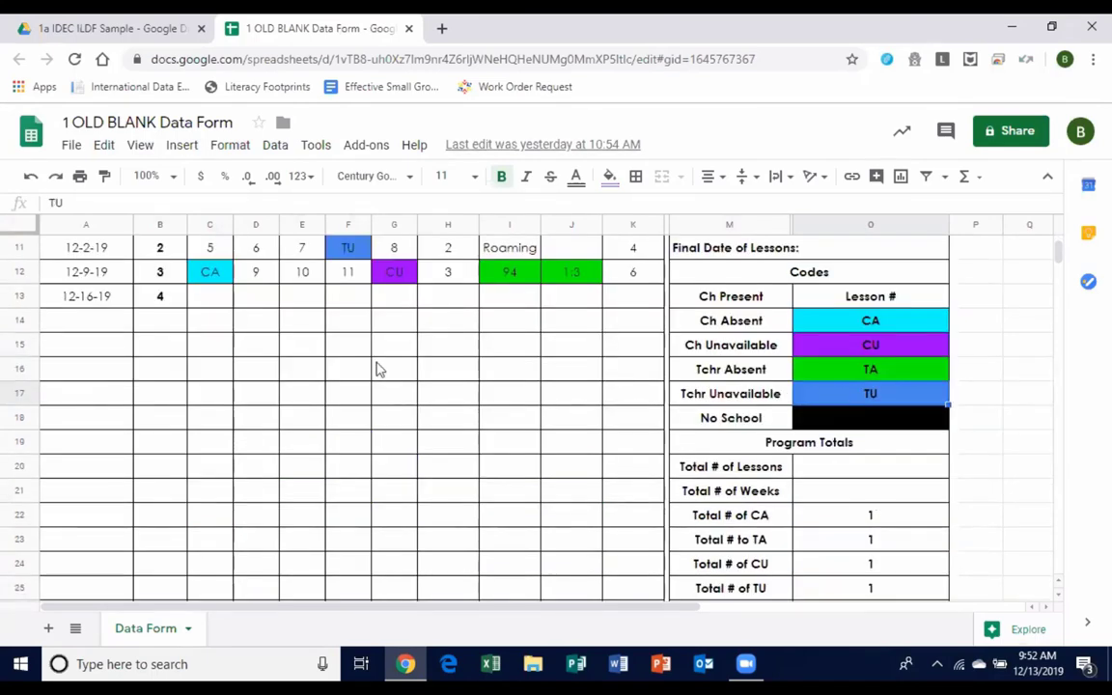
click(203, 301)
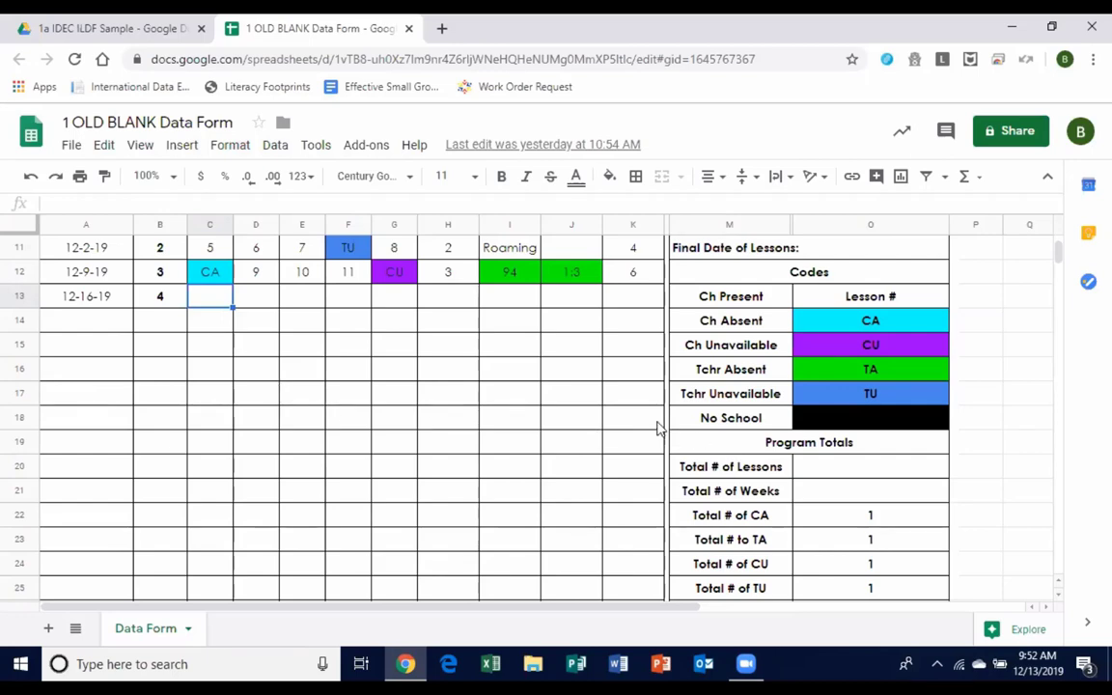
scroll(657, 428, up, 4)
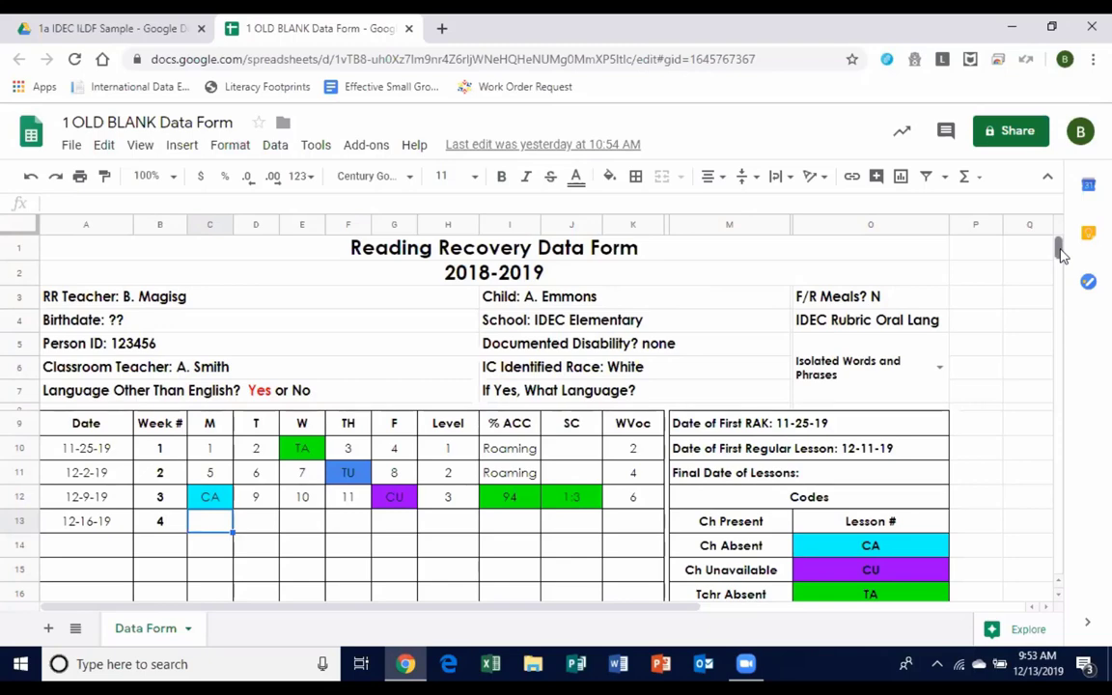
scroll(1060, 253, down, 2)
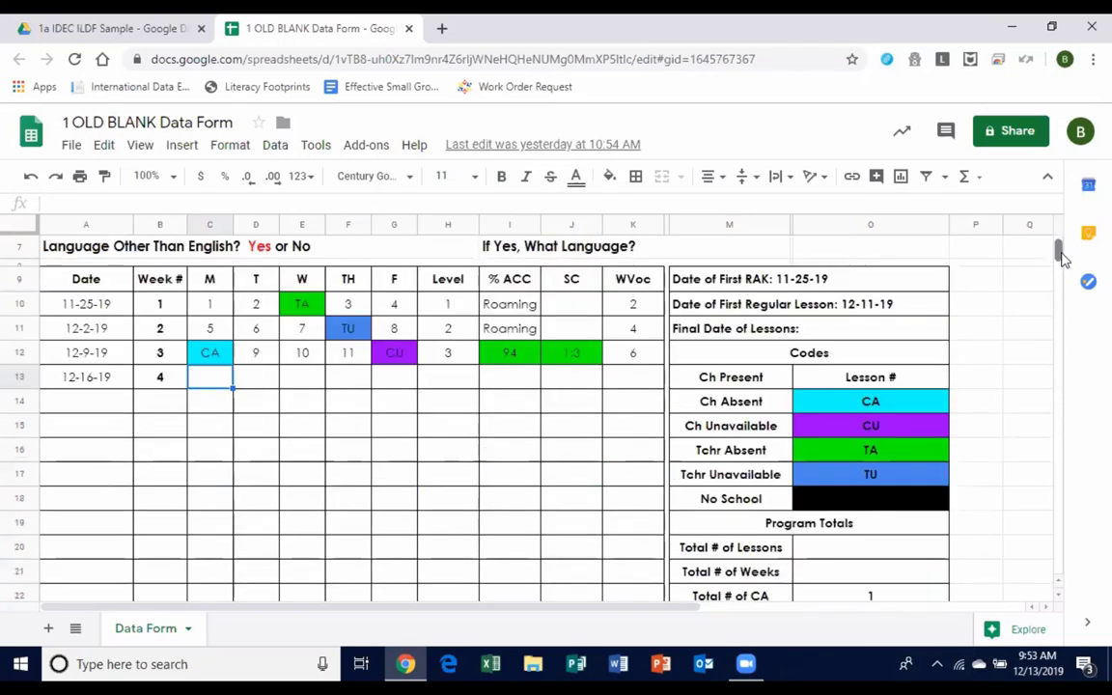
scroll(1060, 253, up, 2)
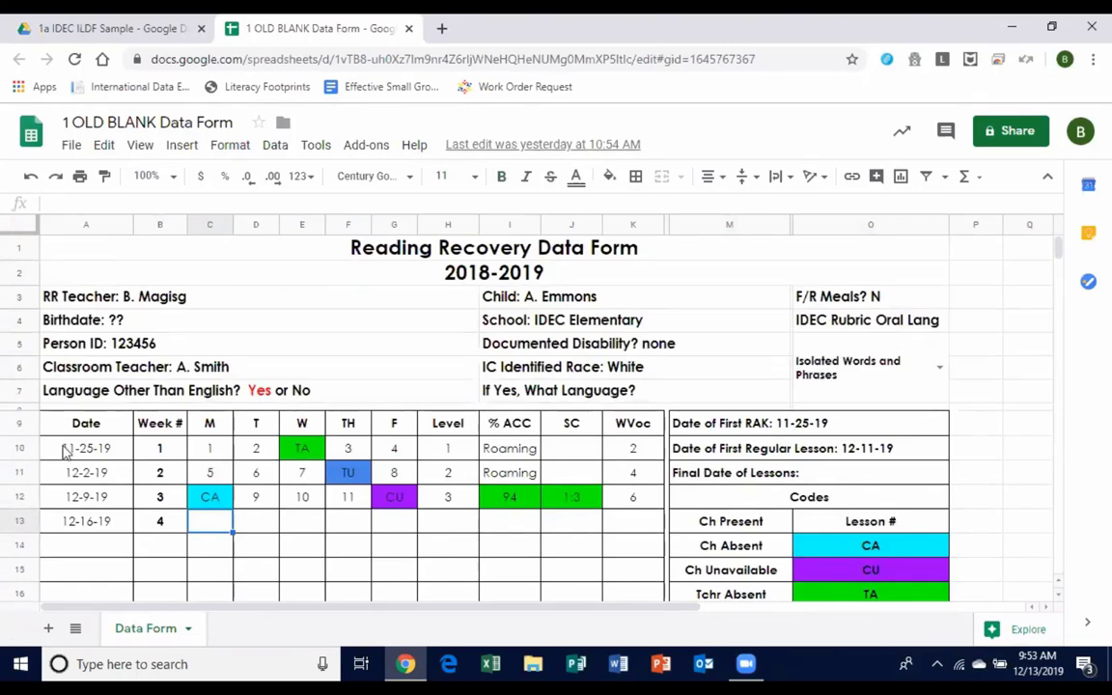
click(66, 453)
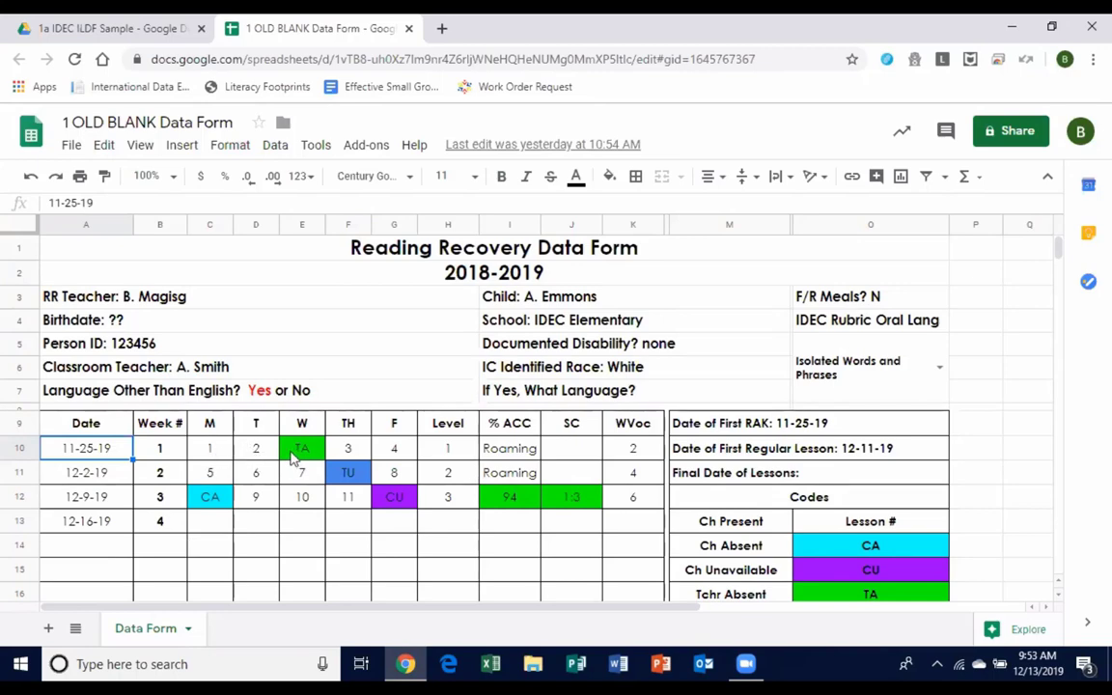
click(211, 450)
click(237, 453)
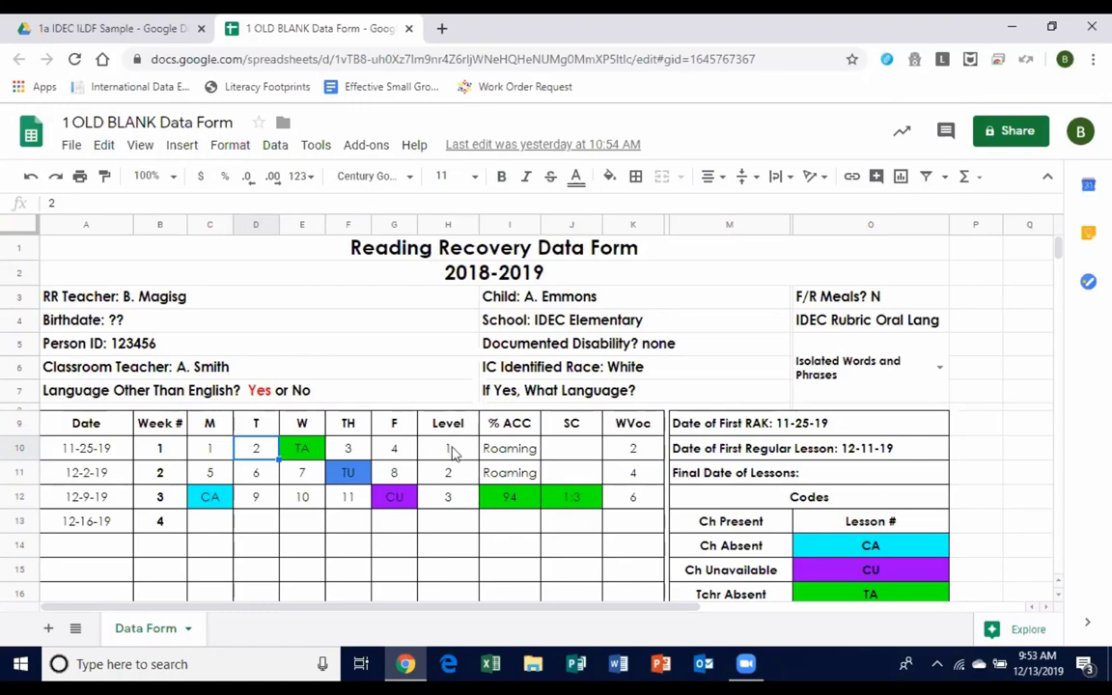
drag(452, 454, 449, 497)
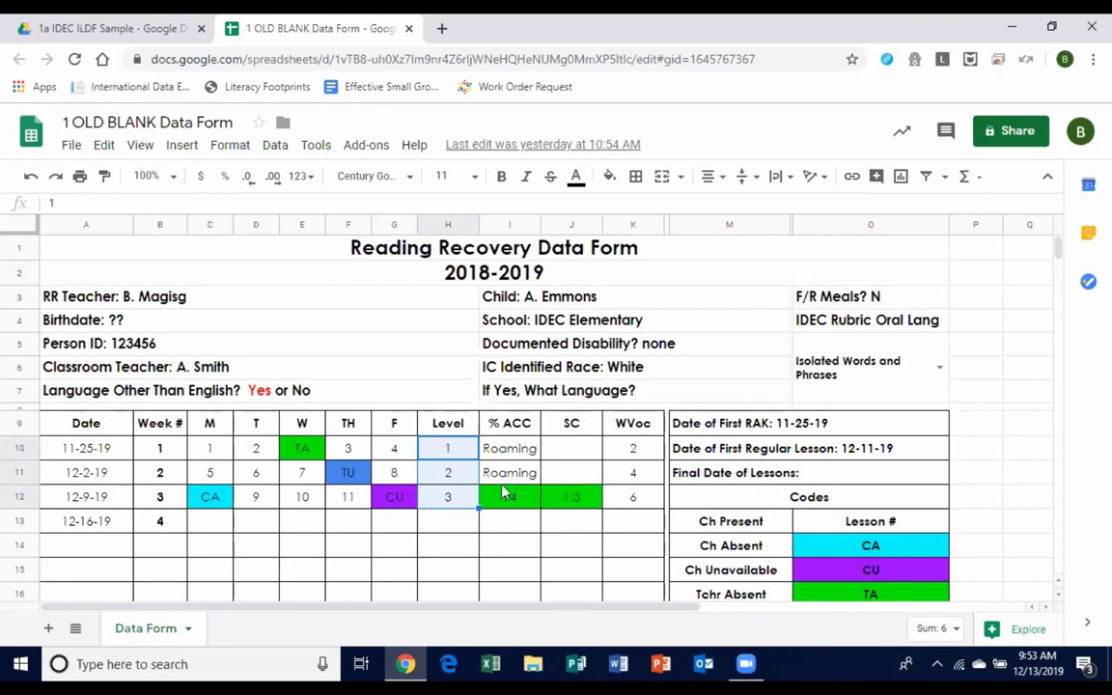
click(510, 506)
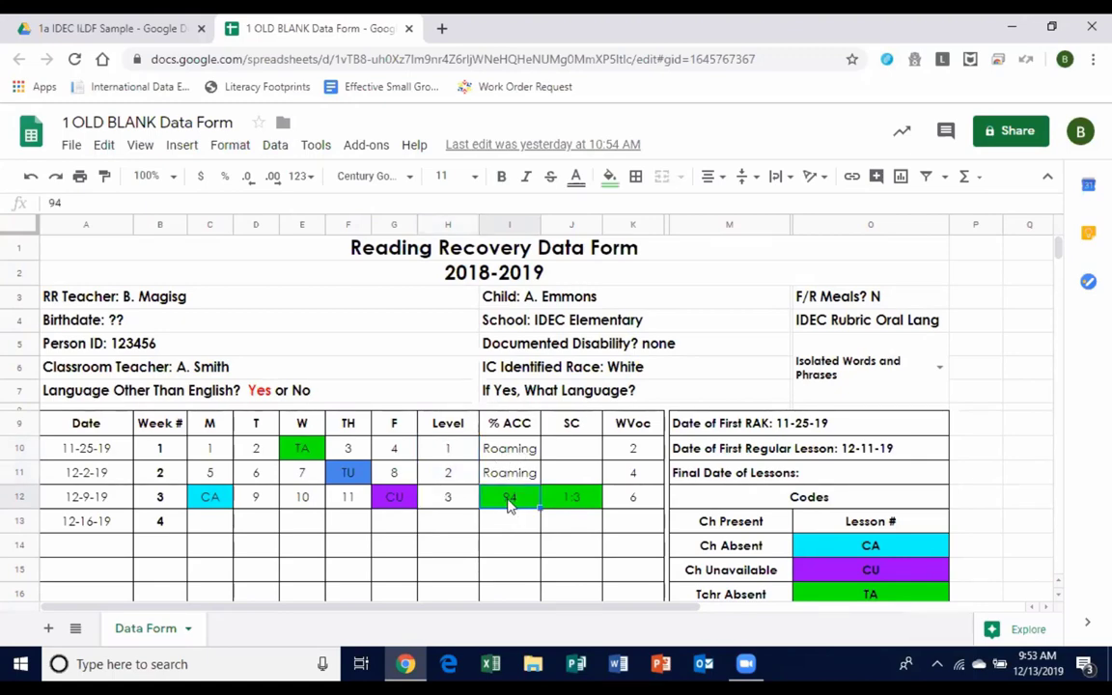
click(560, 498)
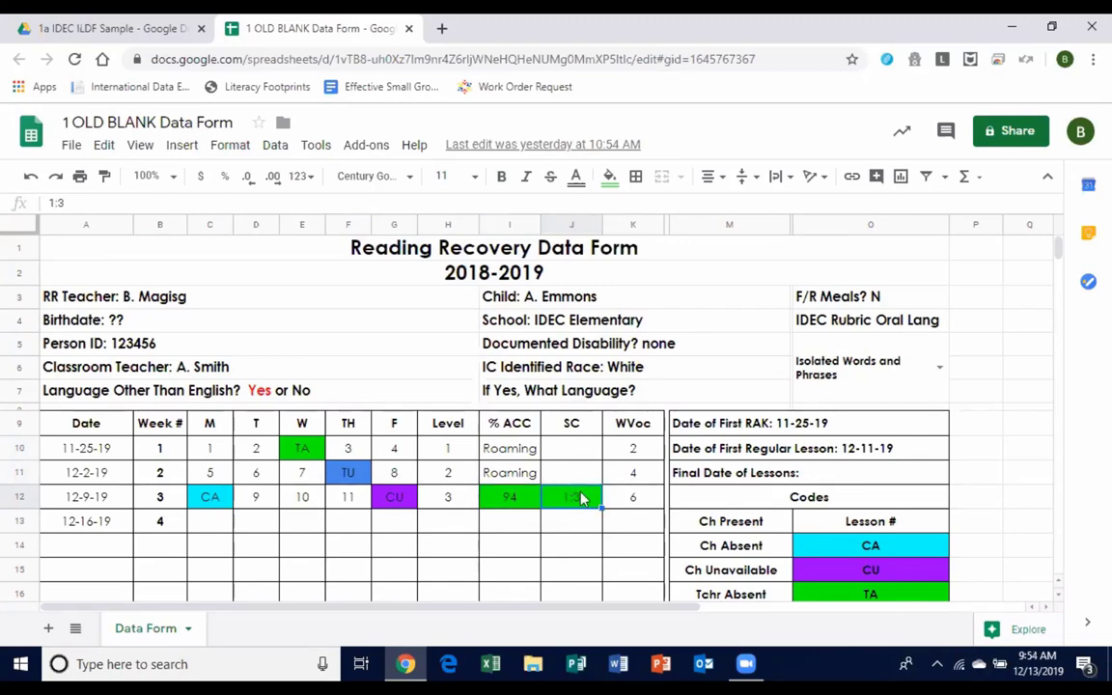
click(652, 500)
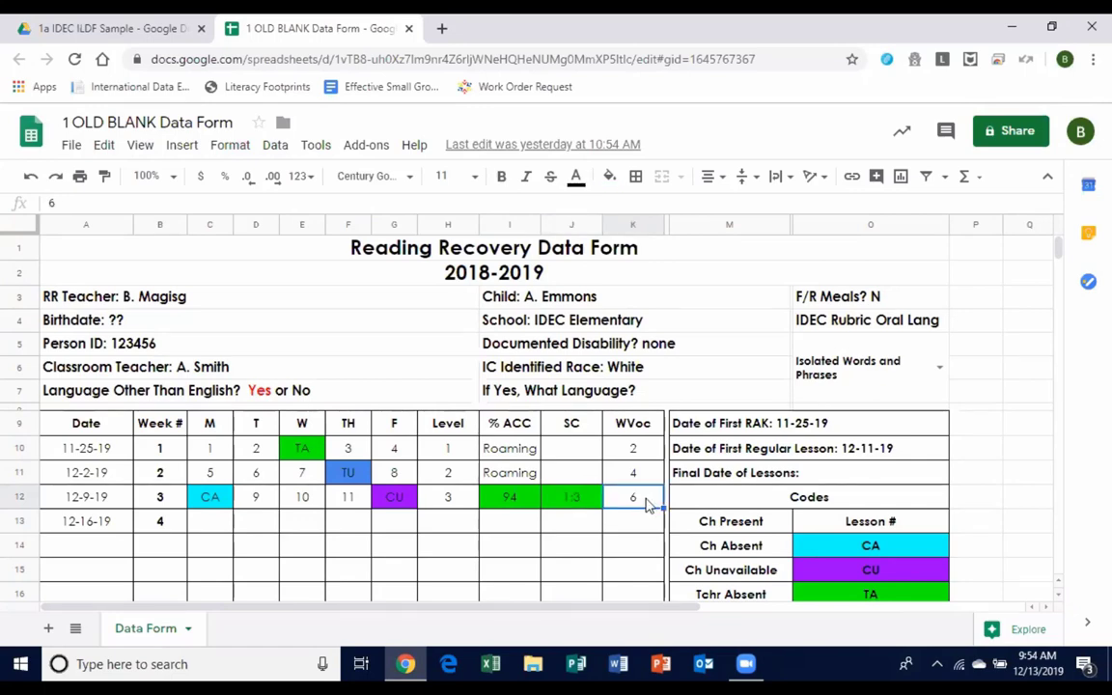
click(447, 500)
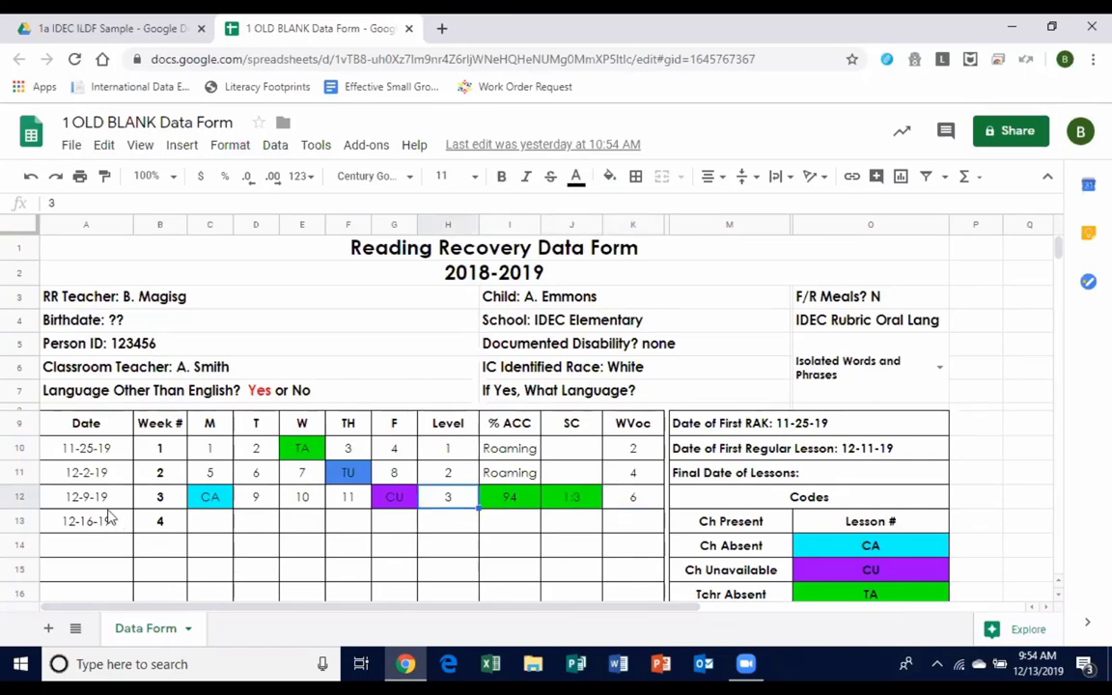
click(209, 524)
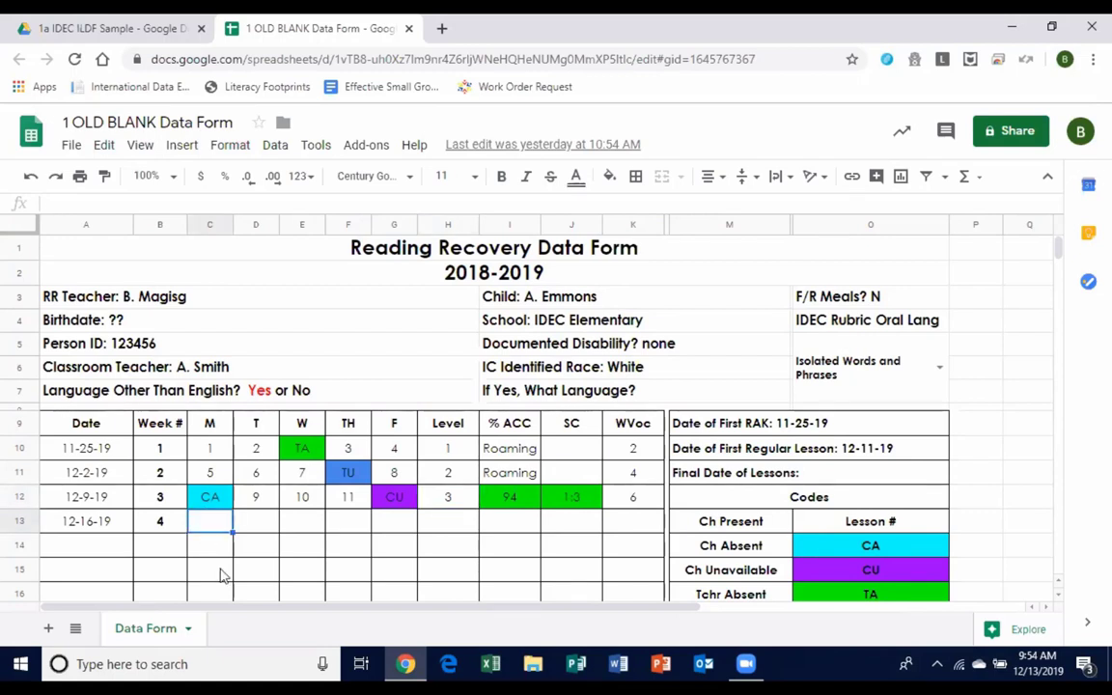
Enter lesson 12 for week 4's Monday in C13, clearing a stray N from C15.
text(12)
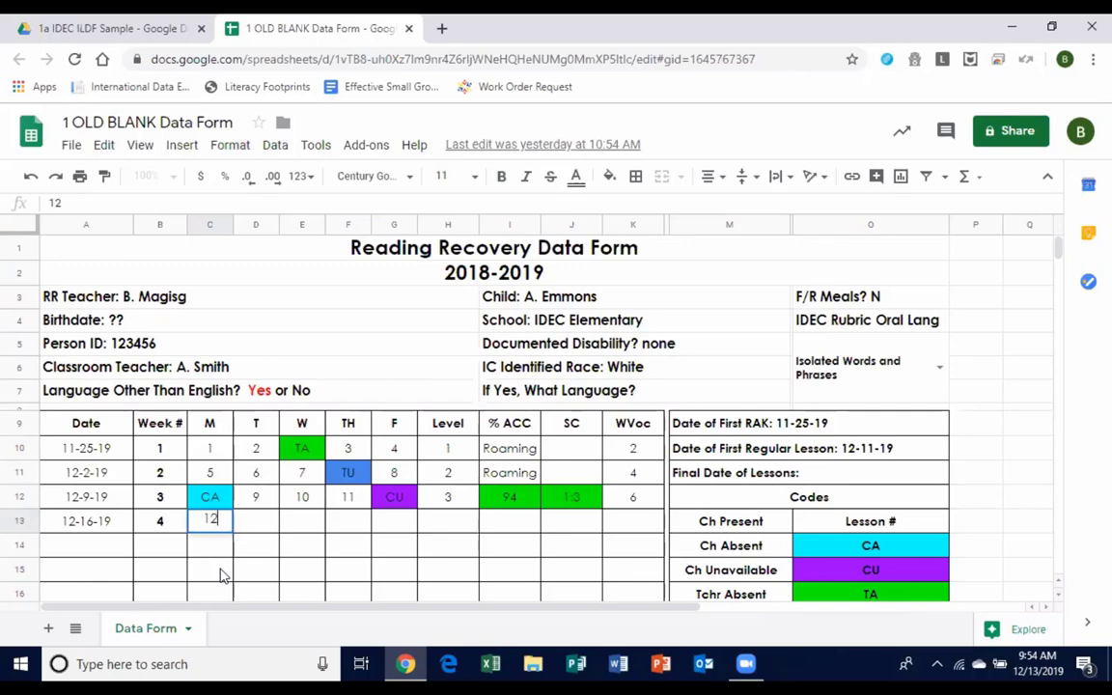
key(Tab)
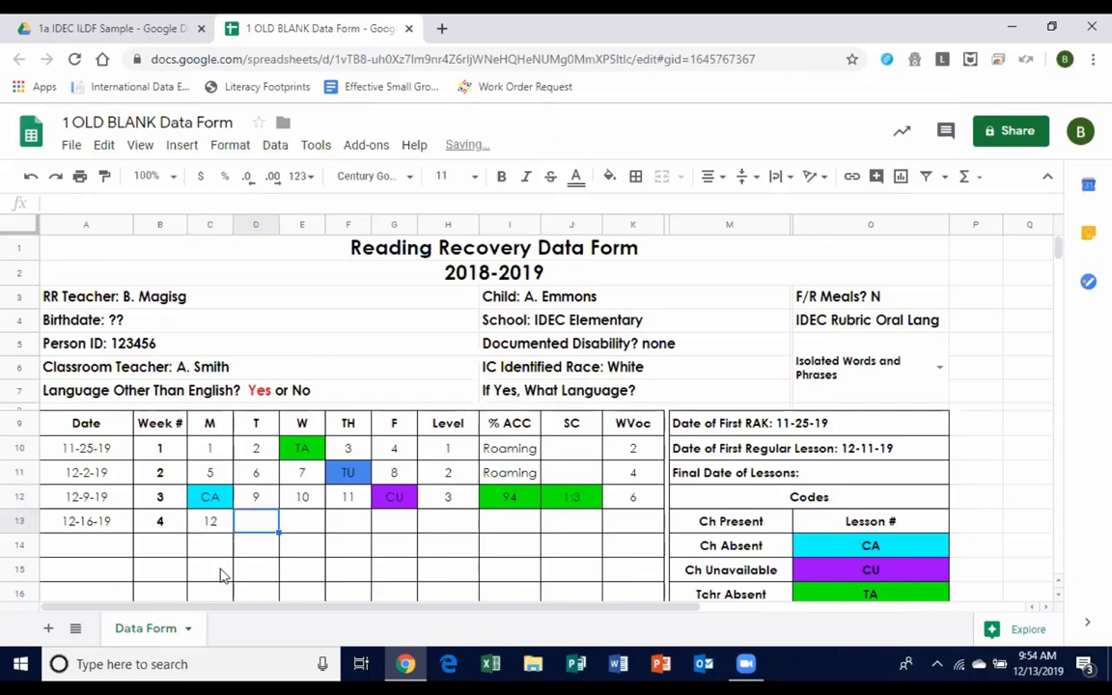
click(220, 575)
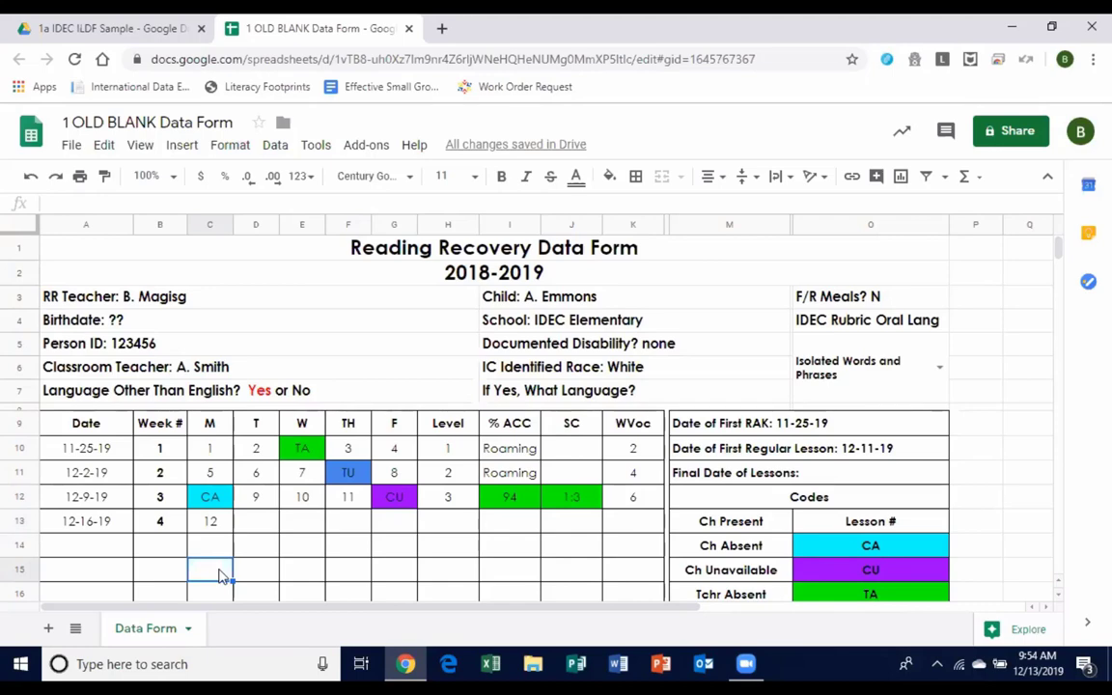
text(N)
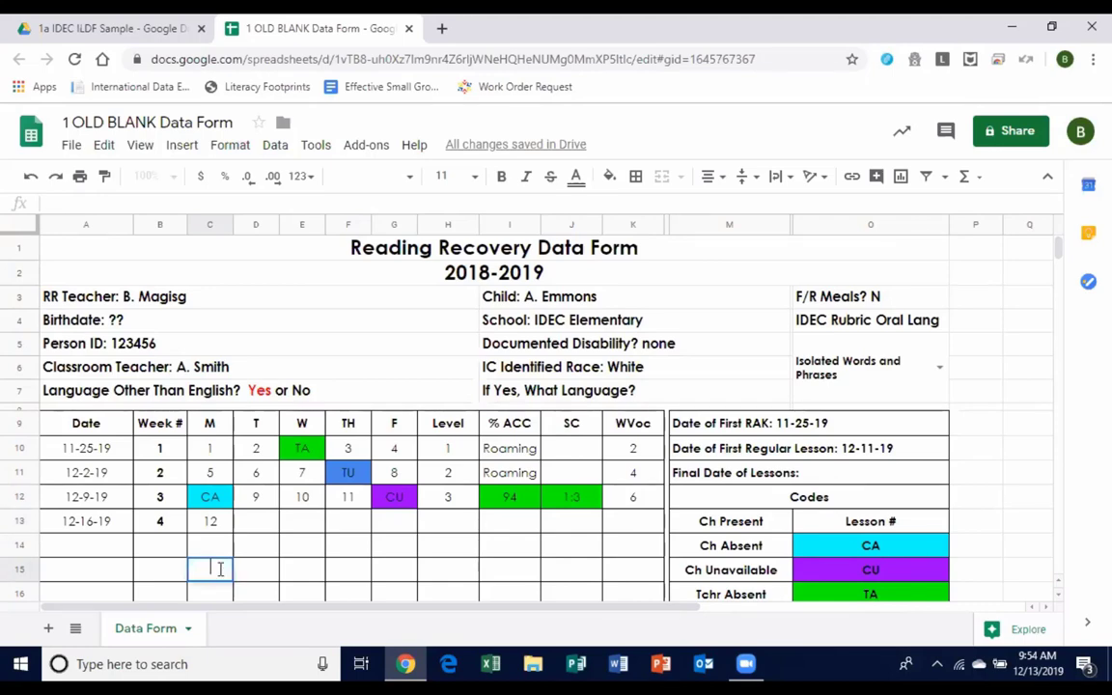
key(BackSpace)
Fill week 4's Tuesday to Friday with NS, 13, CA and TA.
click(275, 522)
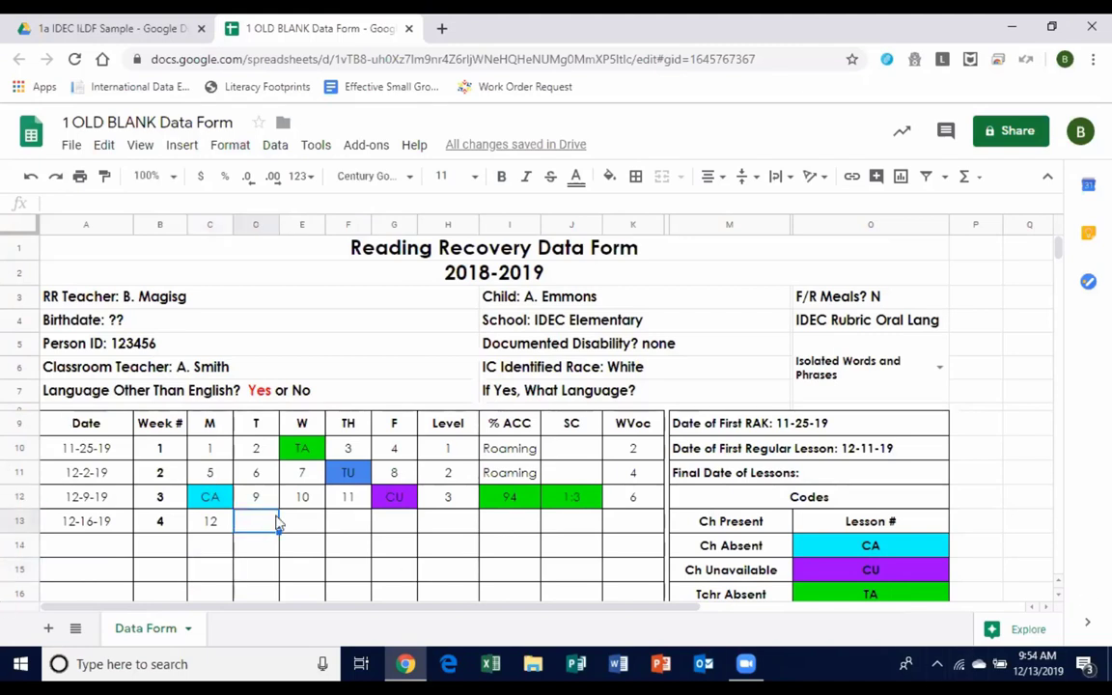
text(NS)
key(Tab)
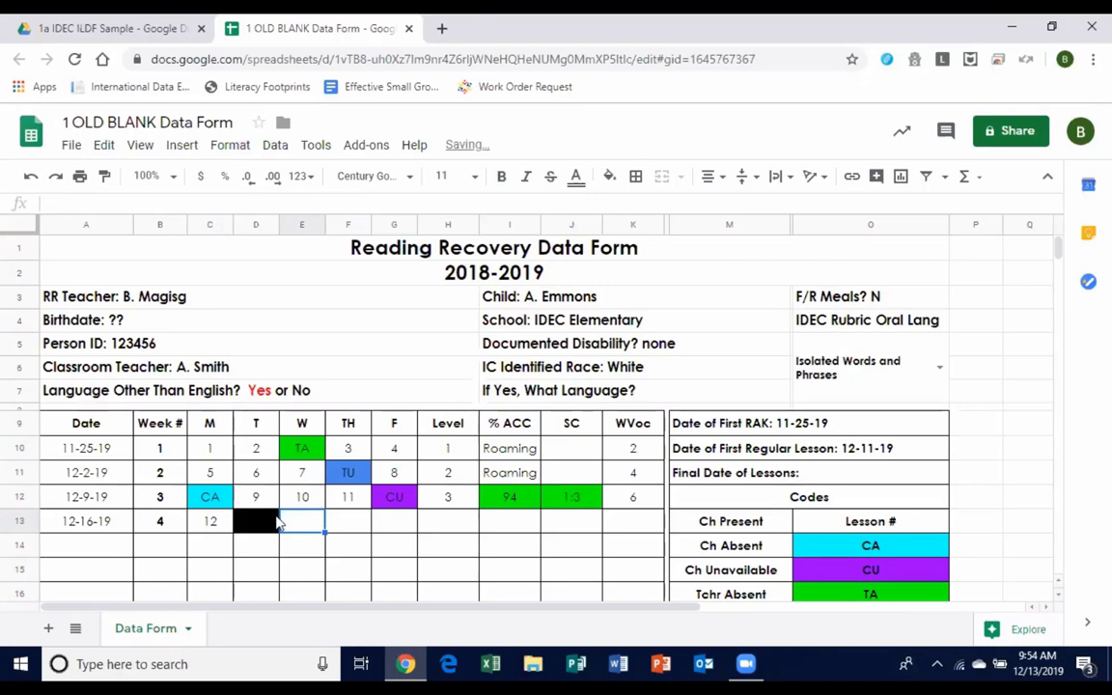
text(13)
key(Tab)
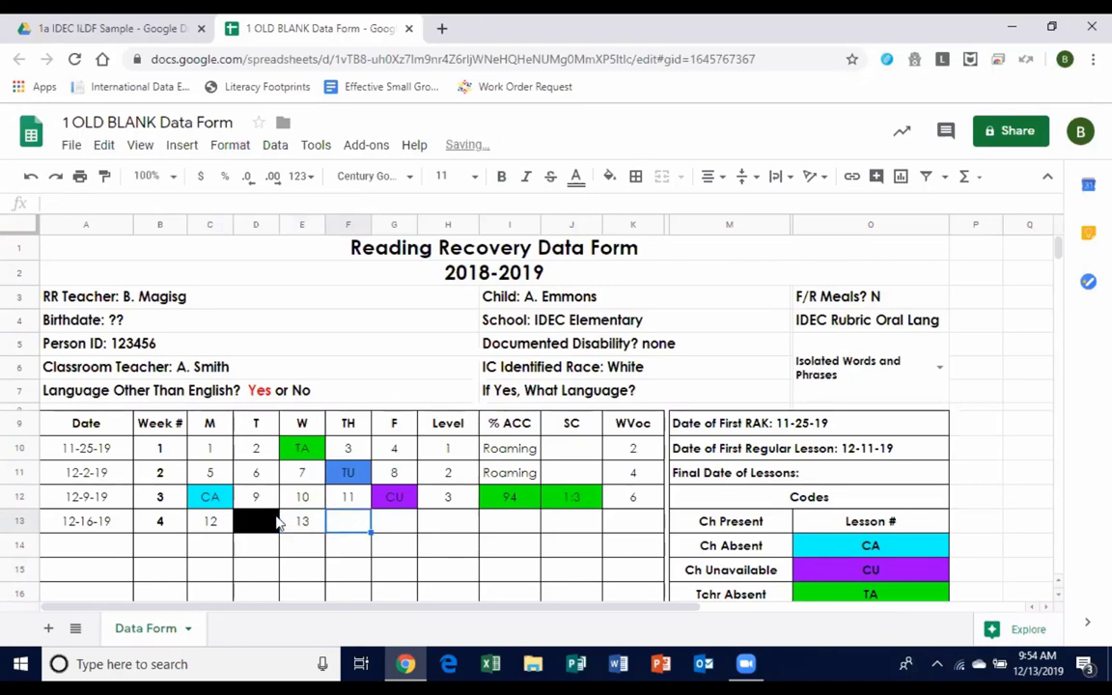
text(CA)
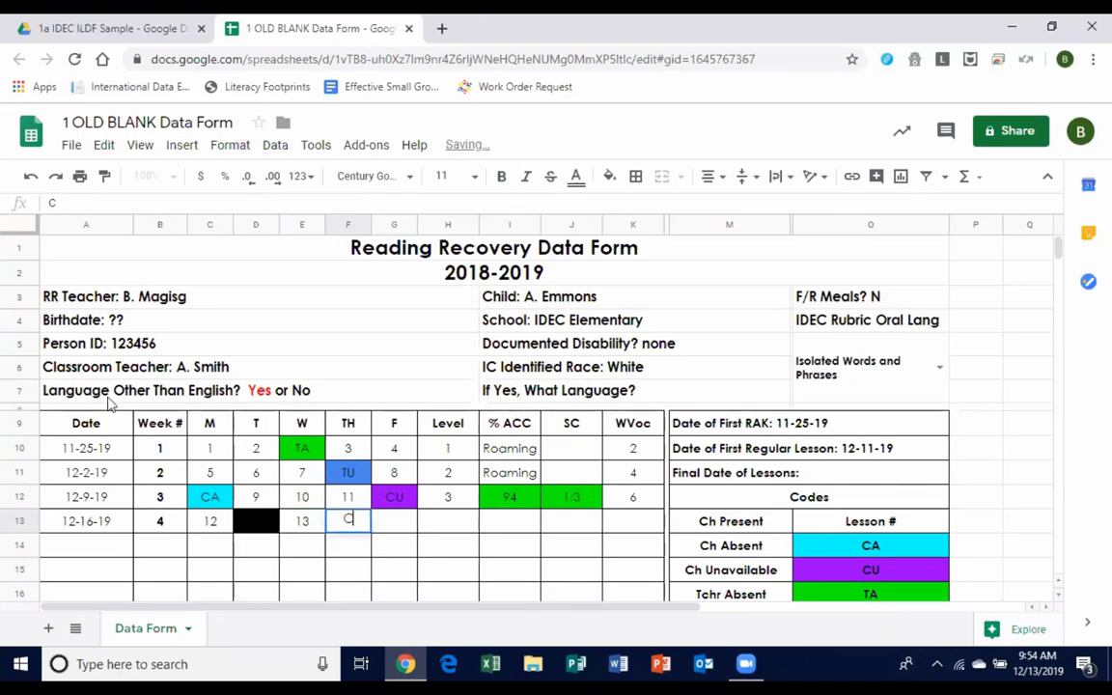
key(Tab)
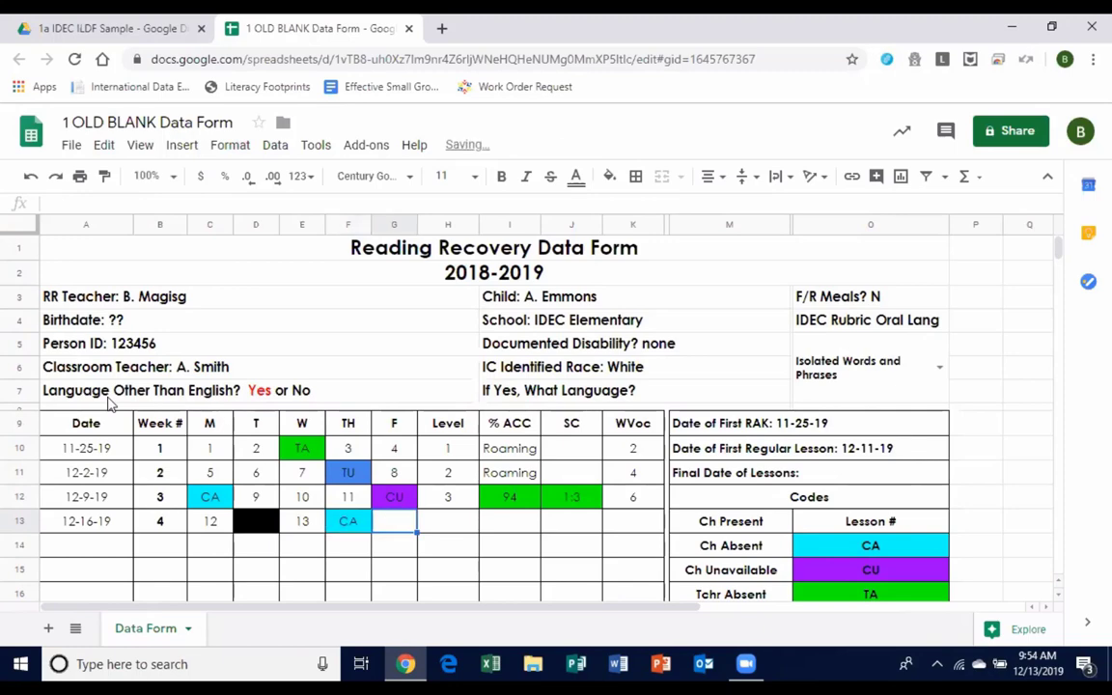
text(TA)
key(Tab)
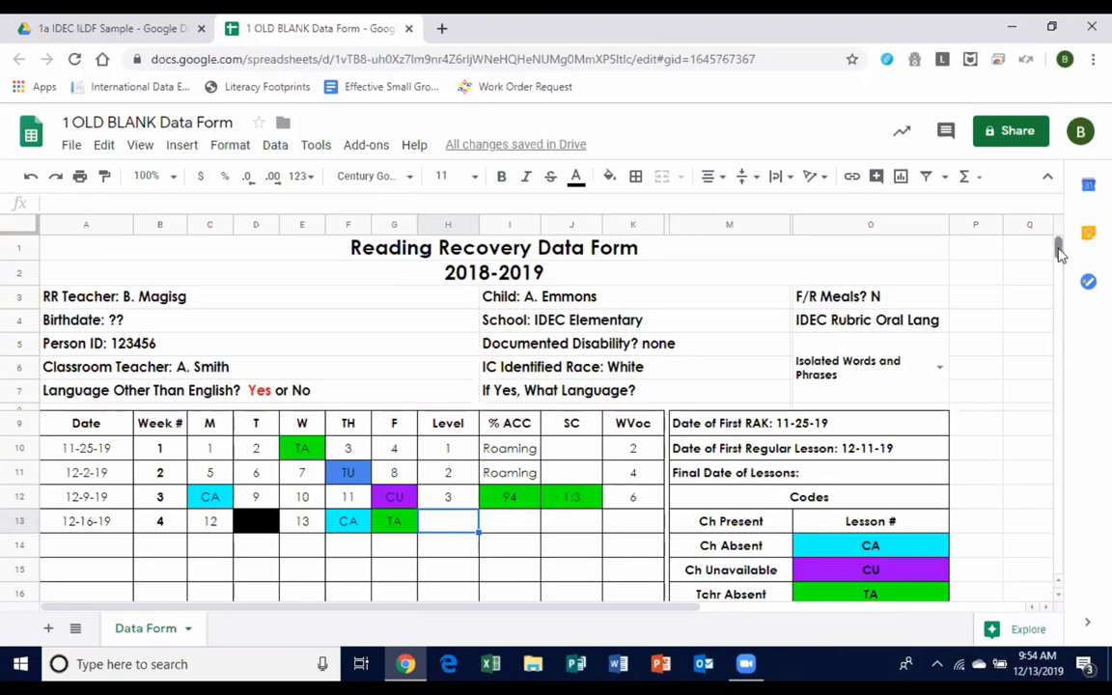
drag(1060, 253, 1062, 263)
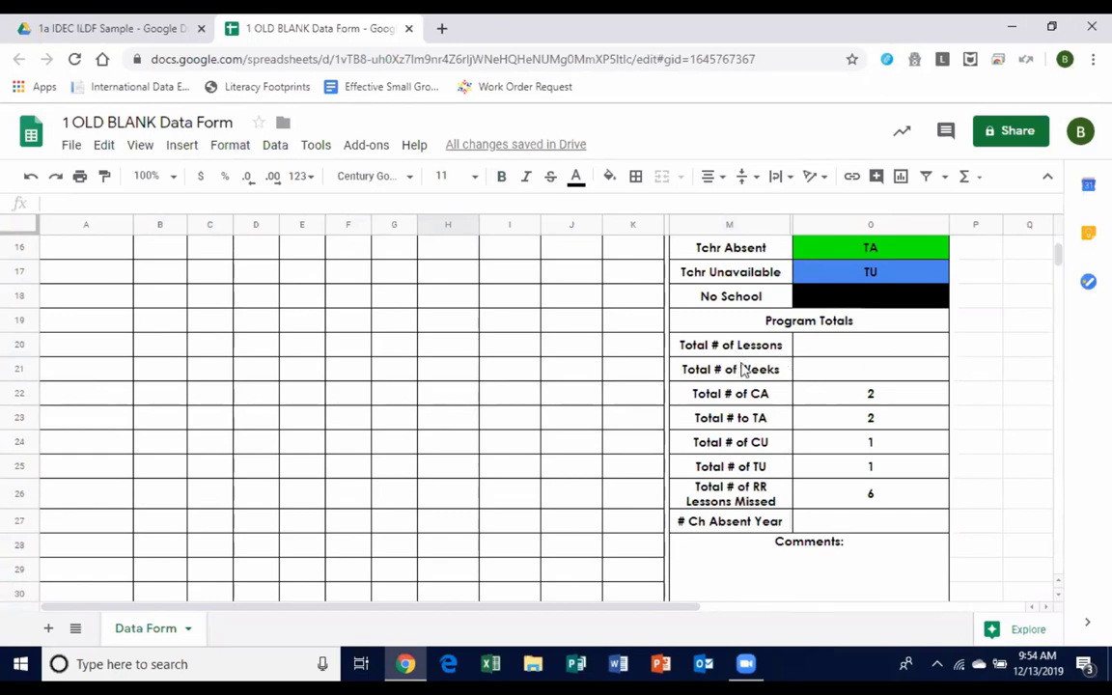
drag(743, 394, 767, 444)
drag(809, 504, 867, 500)
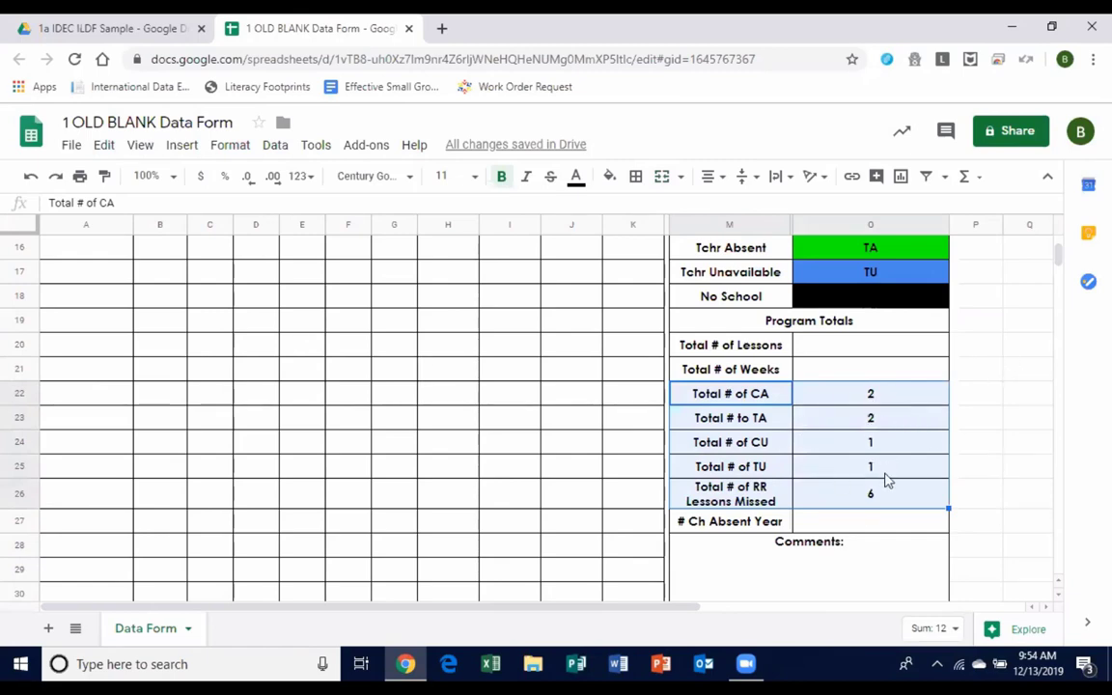
scroll(338, 404, up, 5)
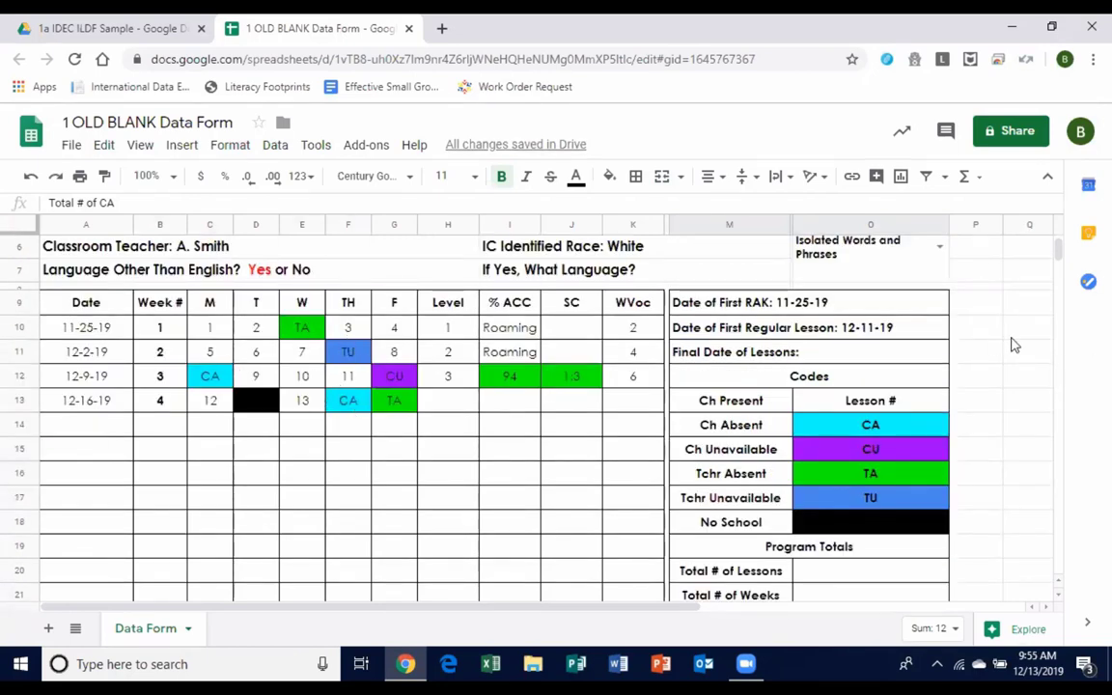
Enter Level 4, accuracy 89 and self-correction ratio 1:7 in row 13, starting at H13.
click(454, 402)
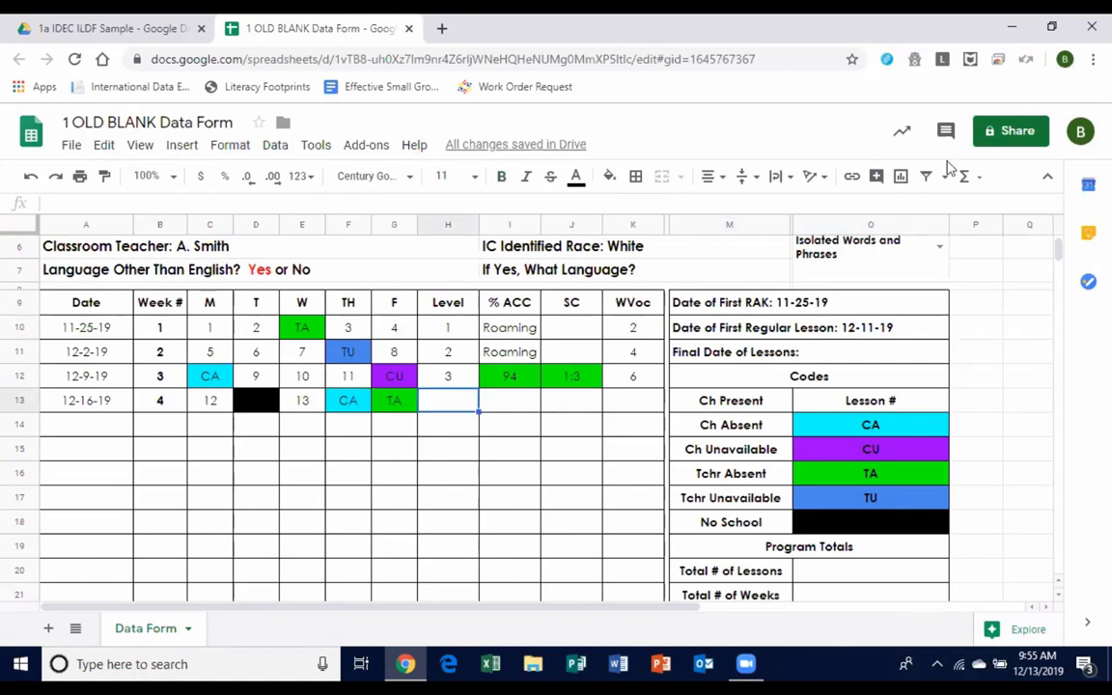
text(4)
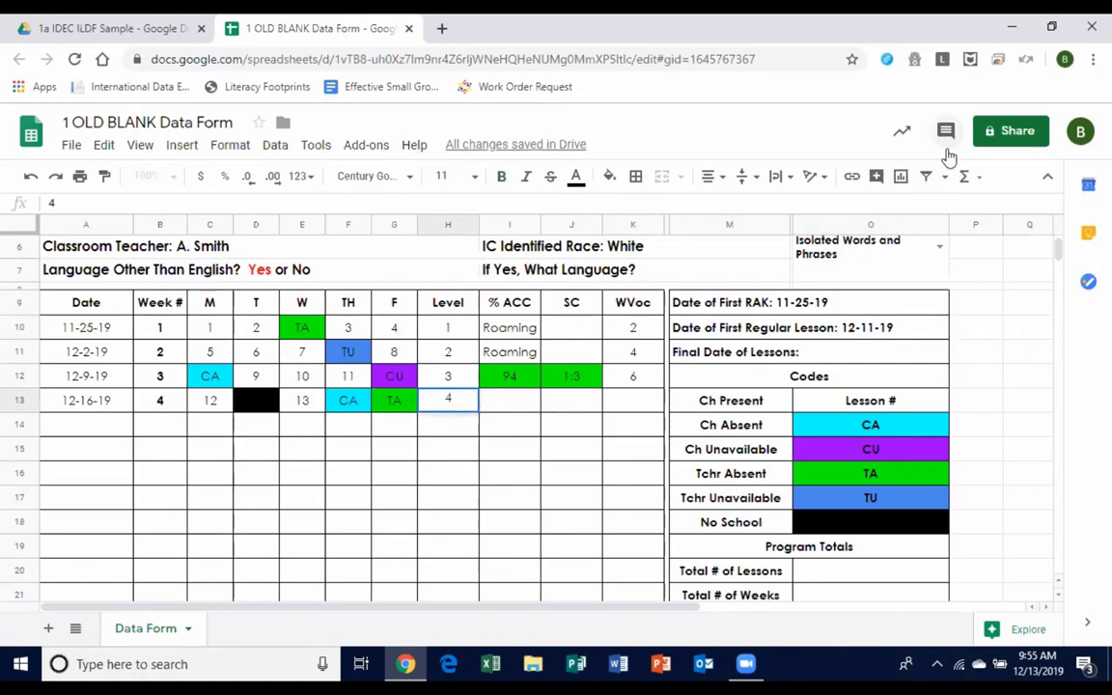
key(Tab)
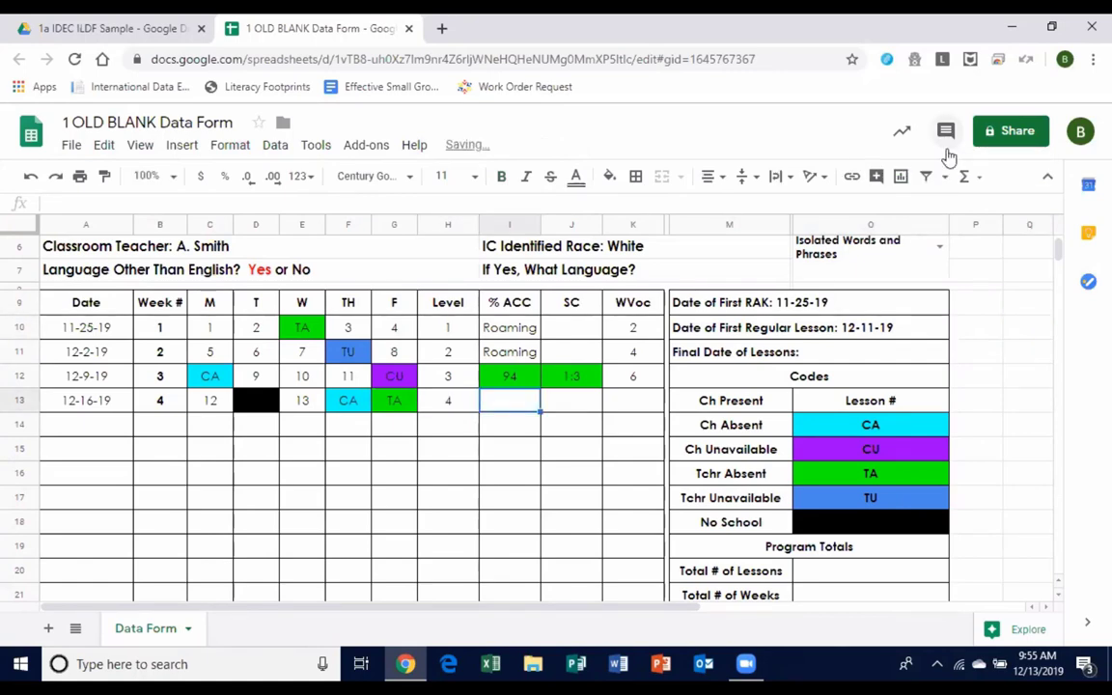
text(89)
key(Tab)
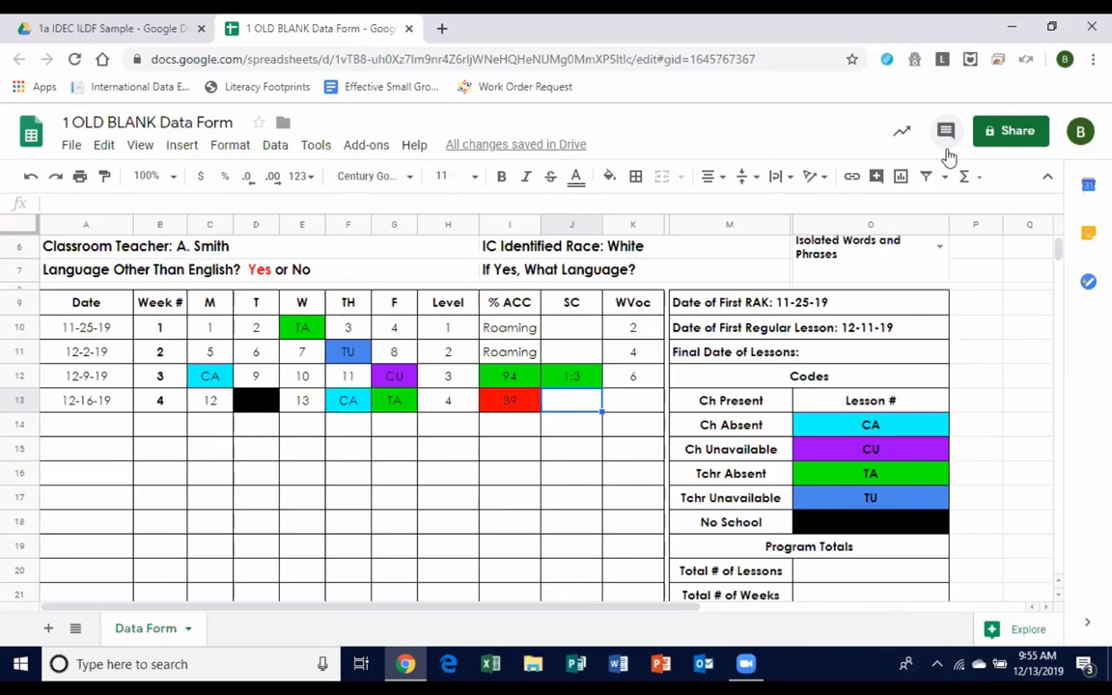
text(1:7)
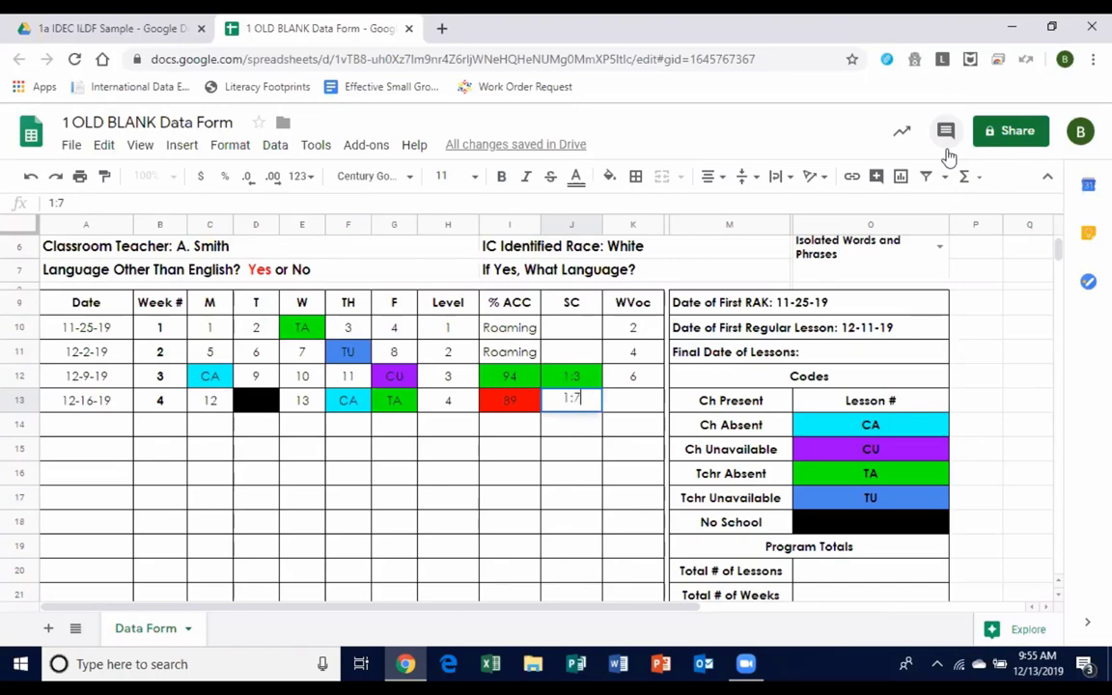
key(Tab)
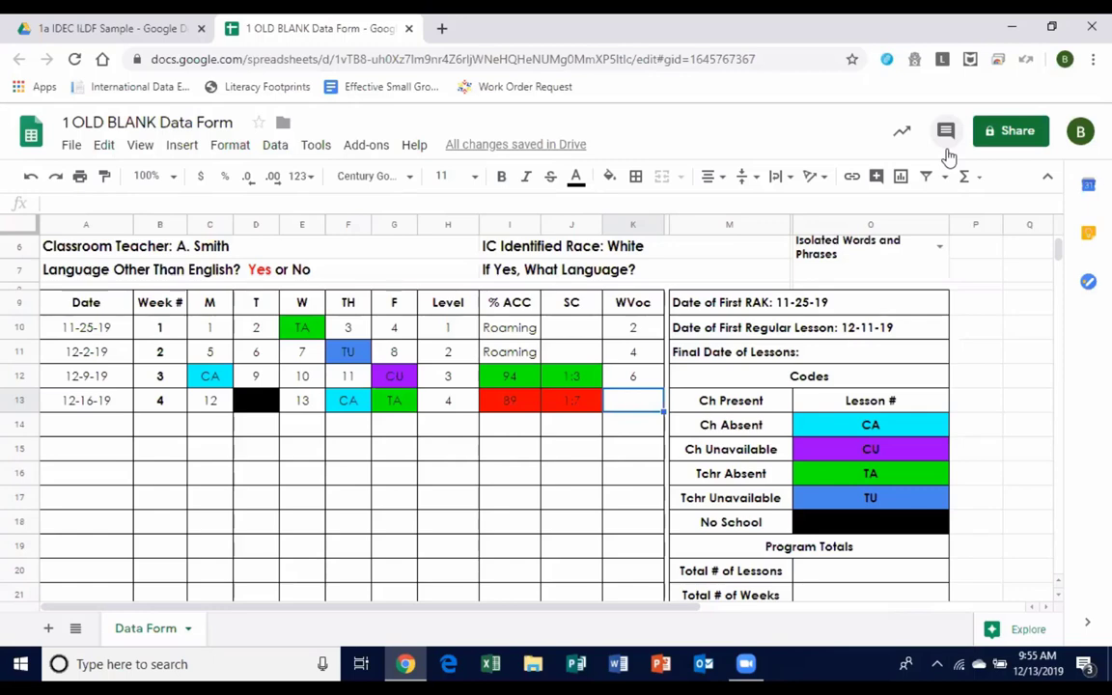
key(Down)
key(Left)
key(Left)
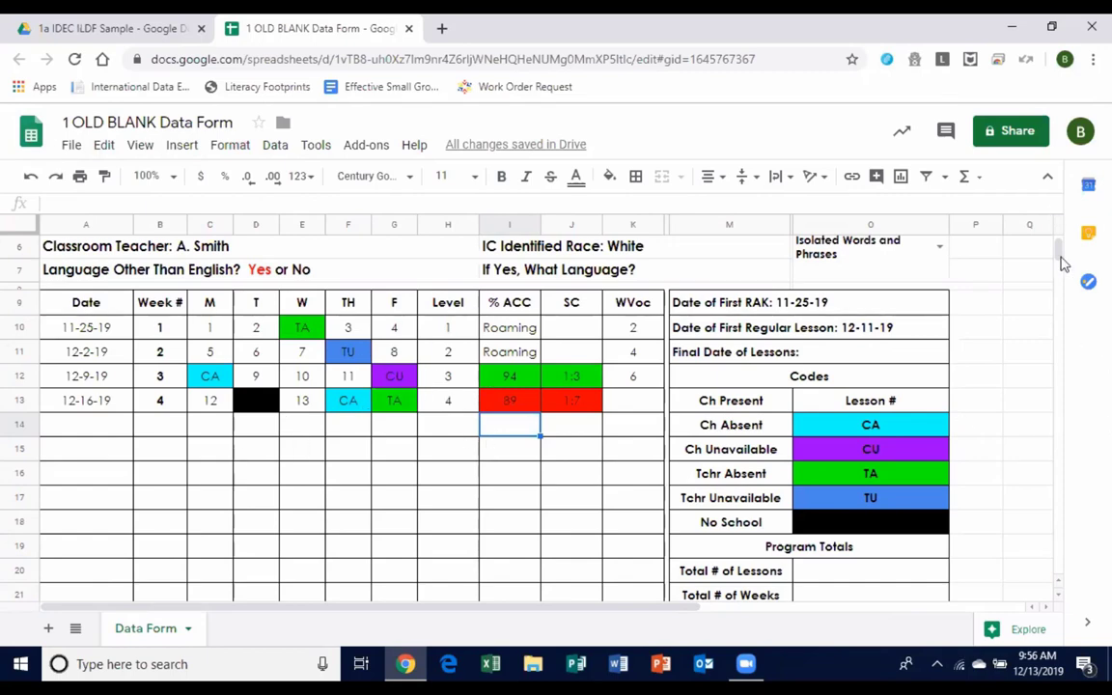
mouse_move(1062, 263)
mouse_down()
mouse_move(1064, 287)
mouse_move(1058, 266)
mouse_up()
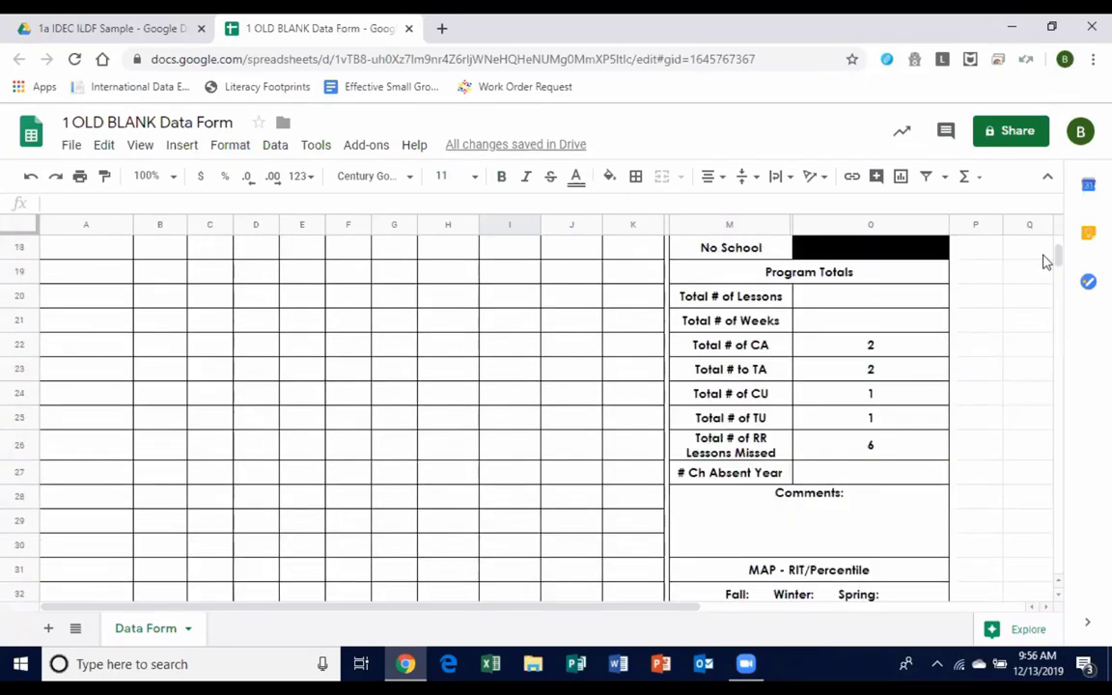
drag(1057, 256, 1058, 244)
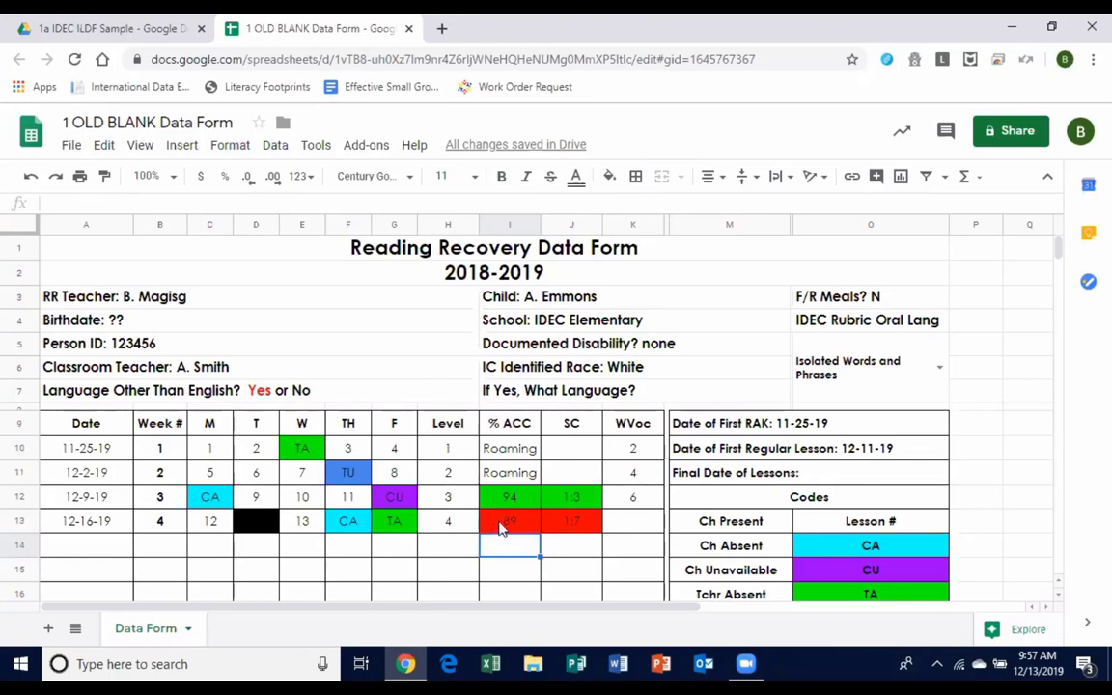
Write a comment on I13 that mentions the colleague and reads 'Potential text level issue?'.
click(501, 526)
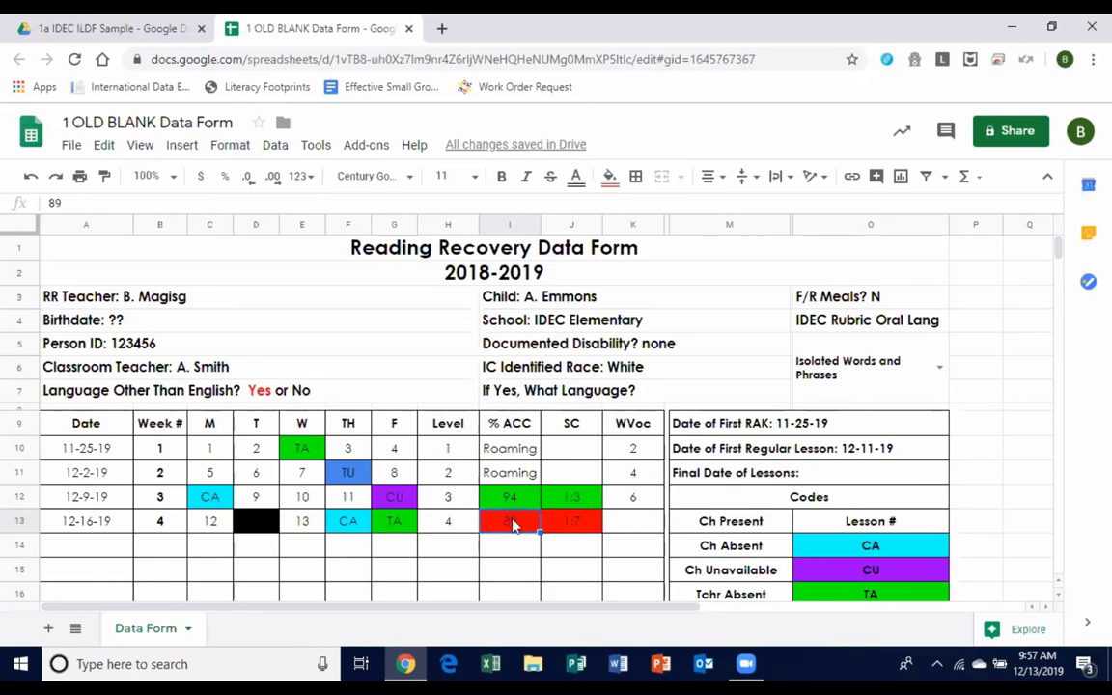
right_click(515, 525)
scroll(576, 536, down, 1)
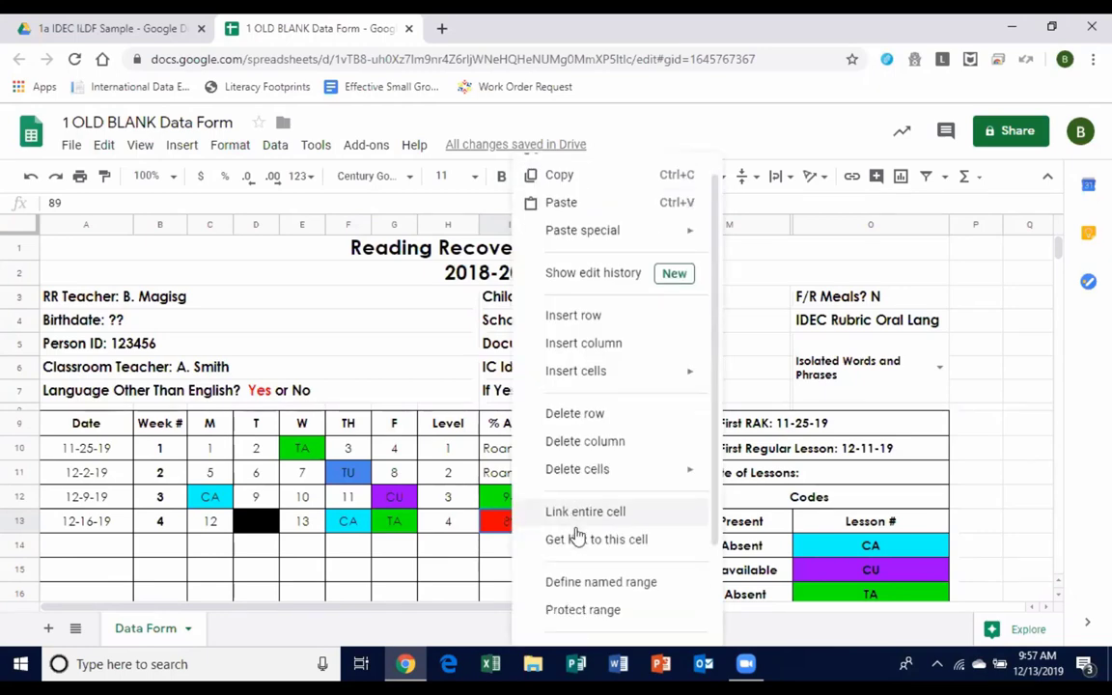
scroll(576, 537, down, 2)
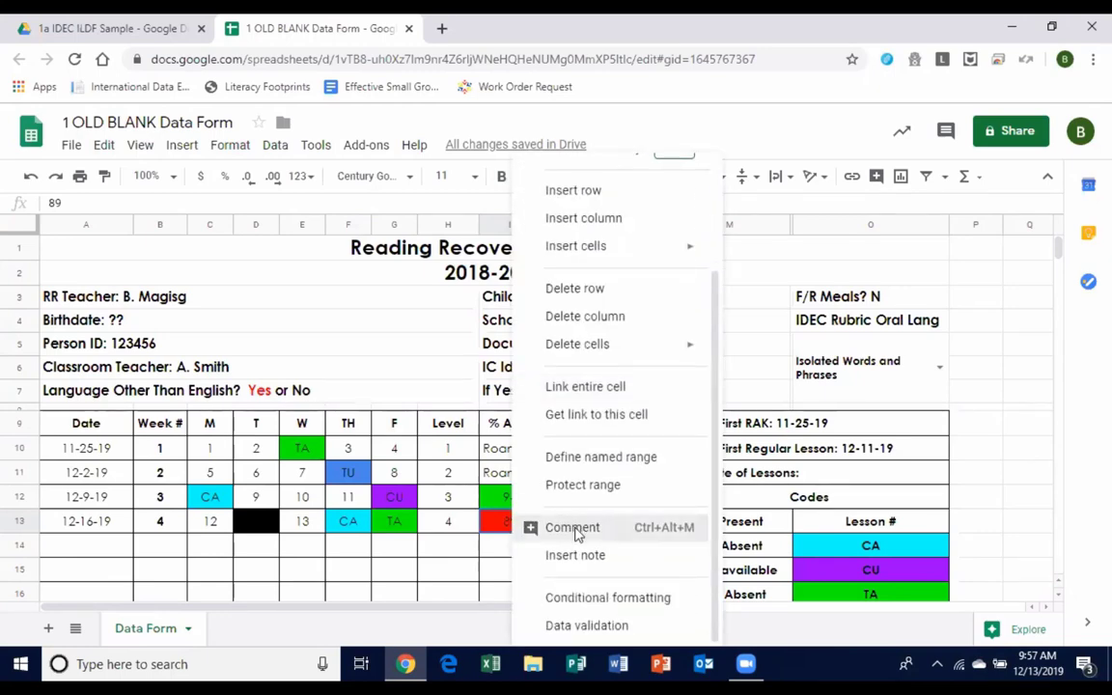
click(574, 528)
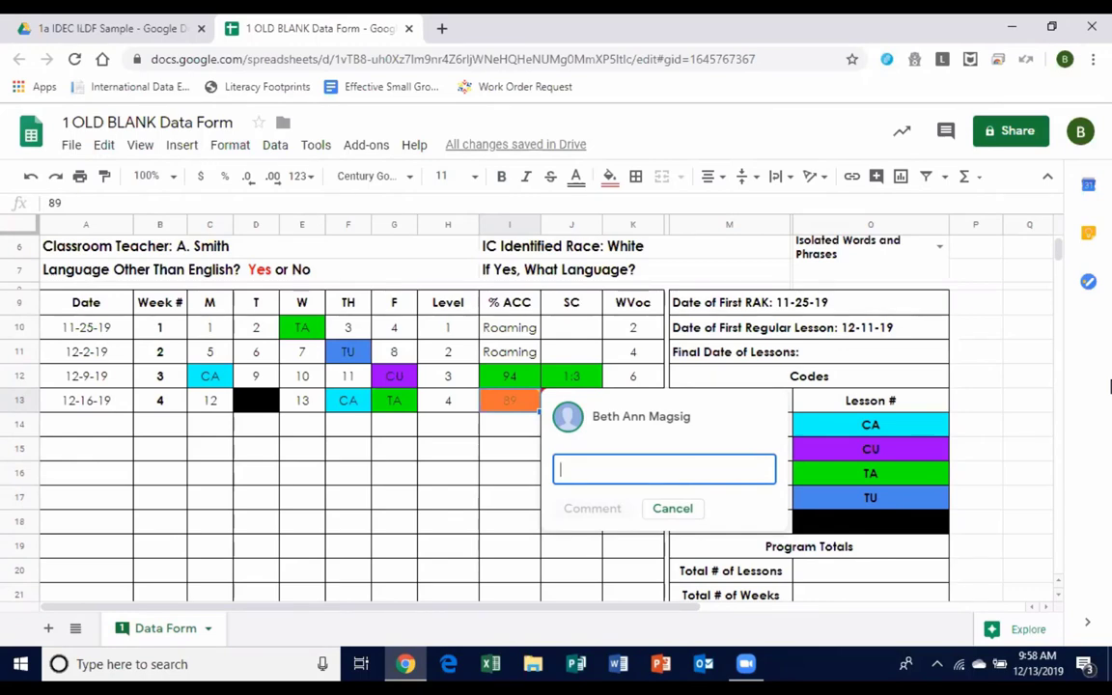
text(+)
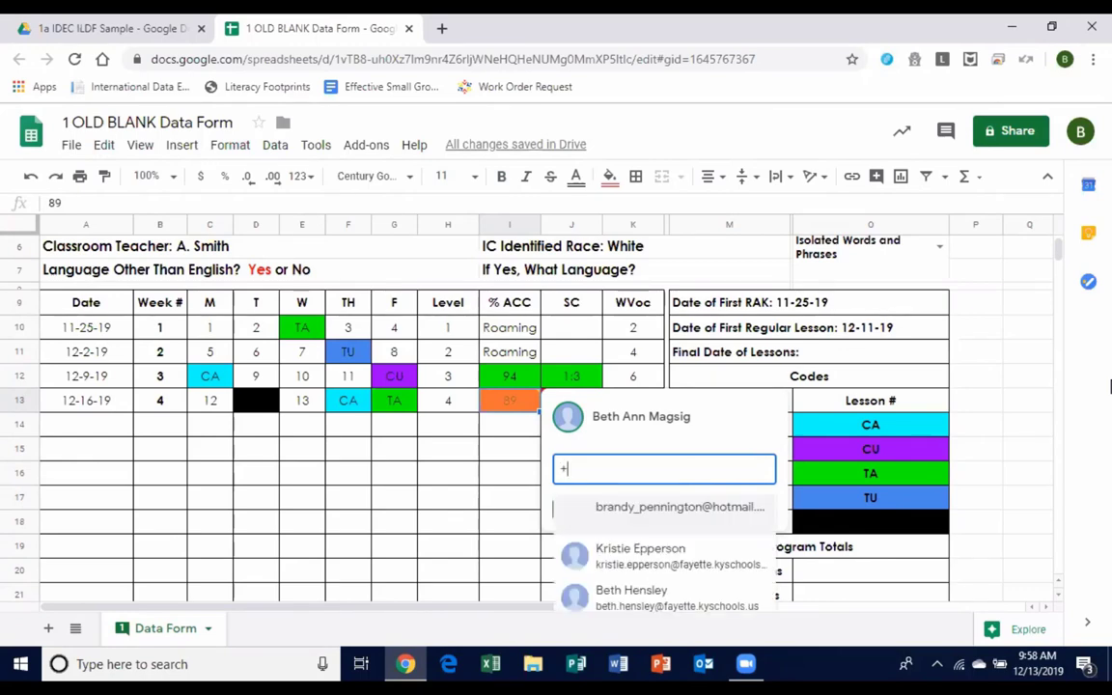
text(amy)
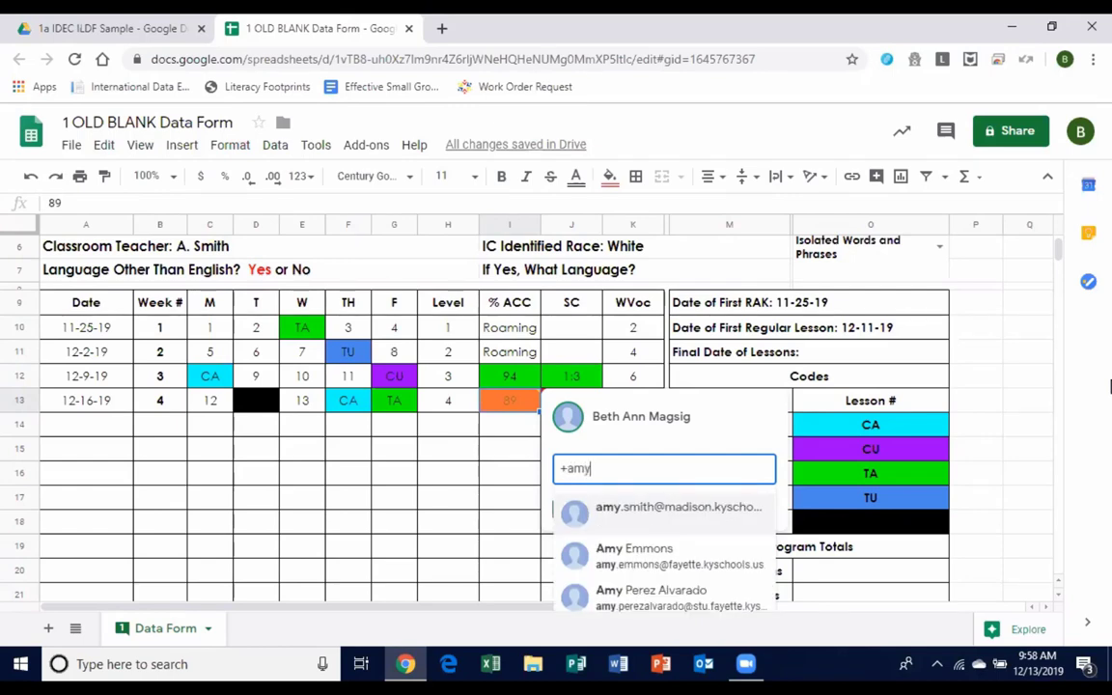
key(Down)
key(Return)
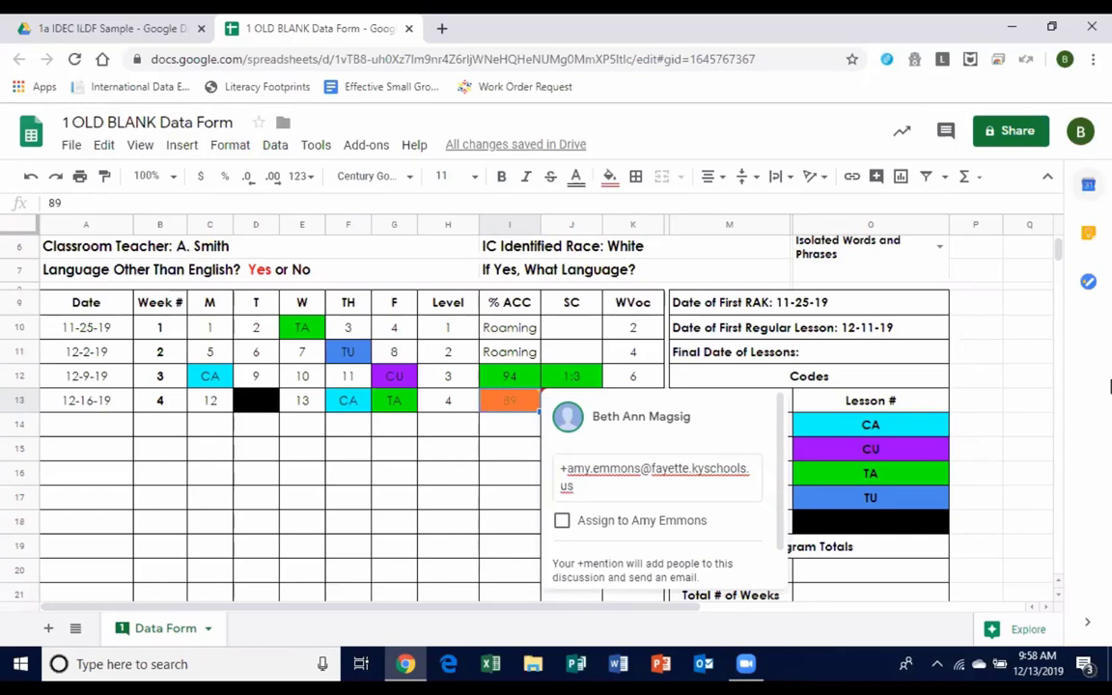
click(614, 489)
text(Potent)
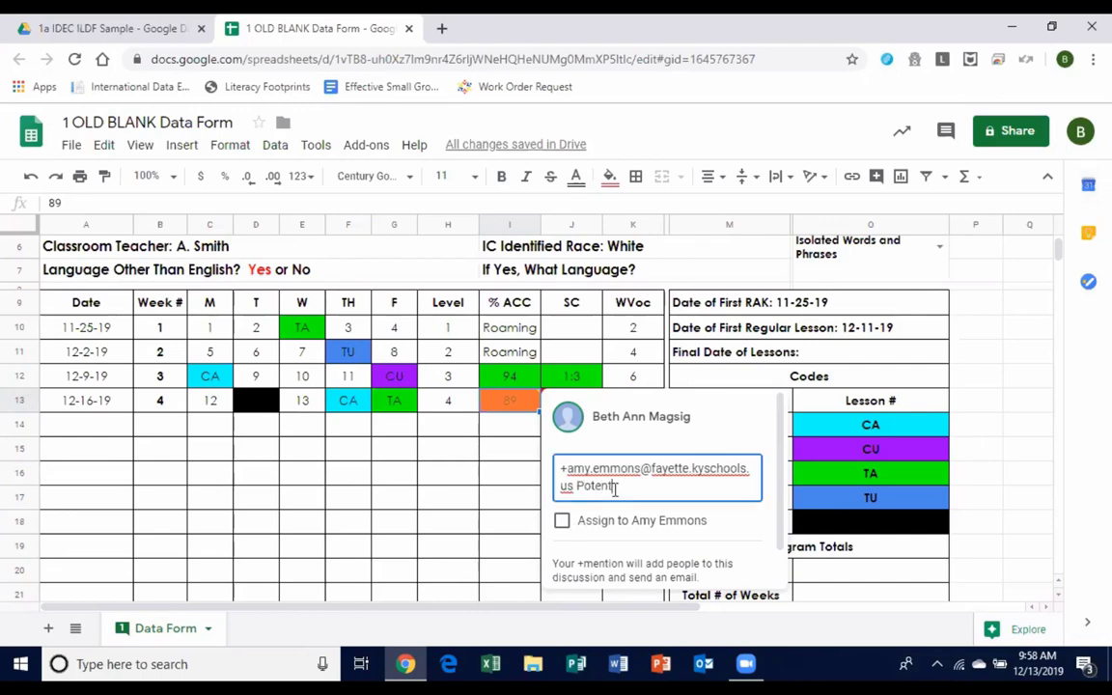
text(ial text level is)
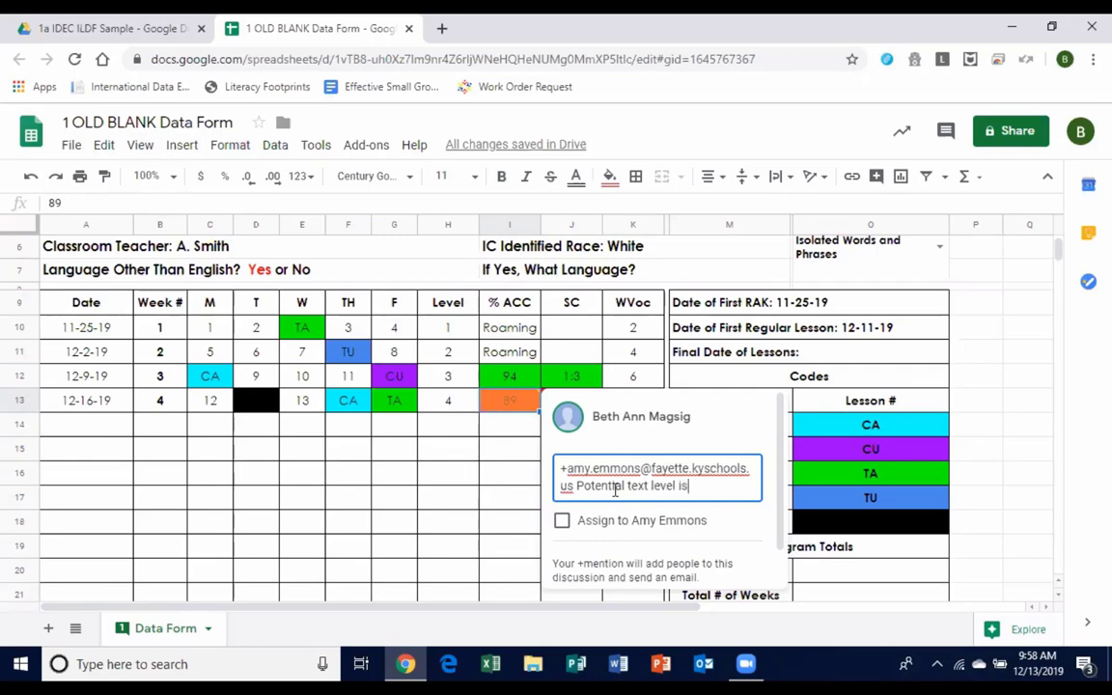
text(sue?)
Assign the comment to the colleague, give them comment access, and post it.
click(564, 522)
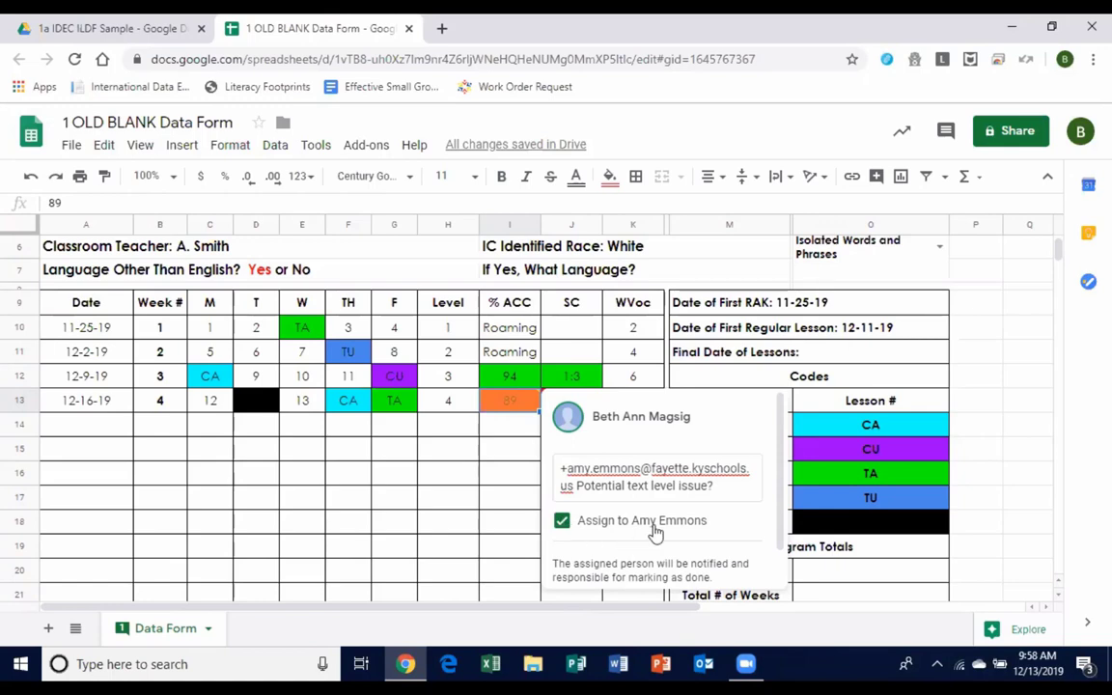
click(581, 566)
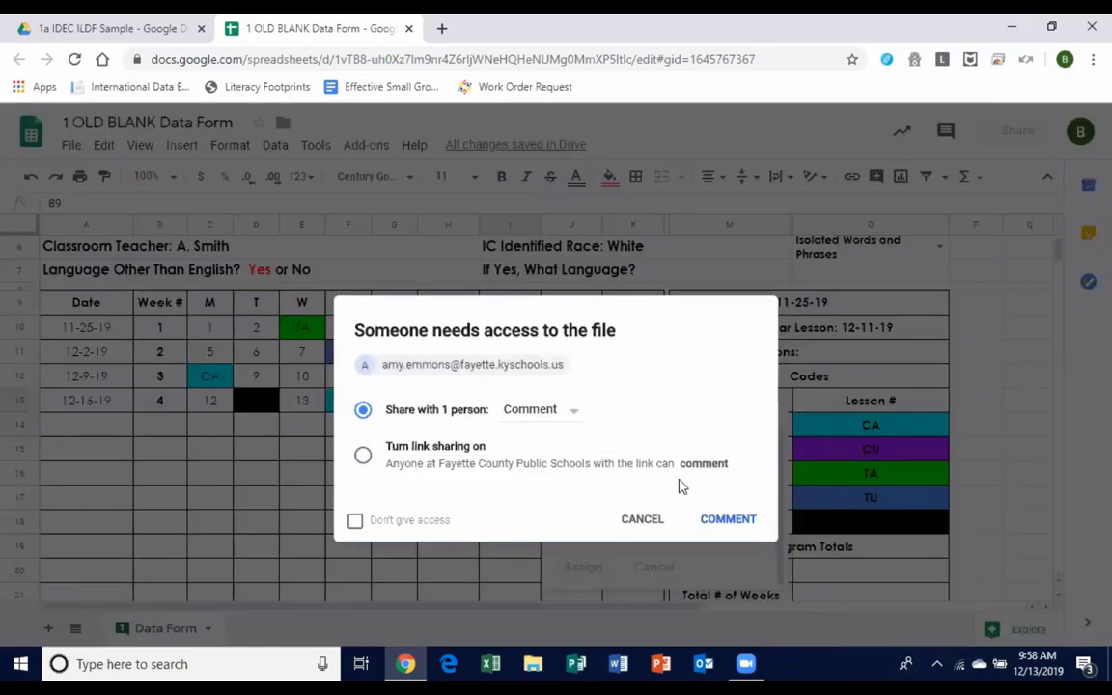
click(740, 525)
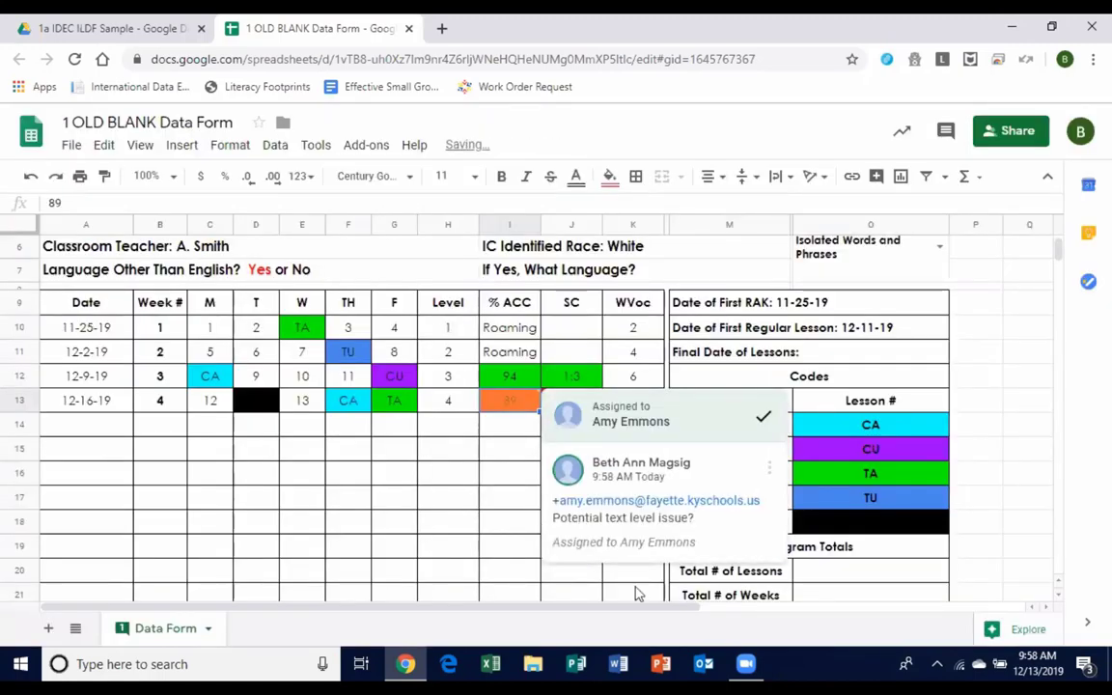
click(579, 558)
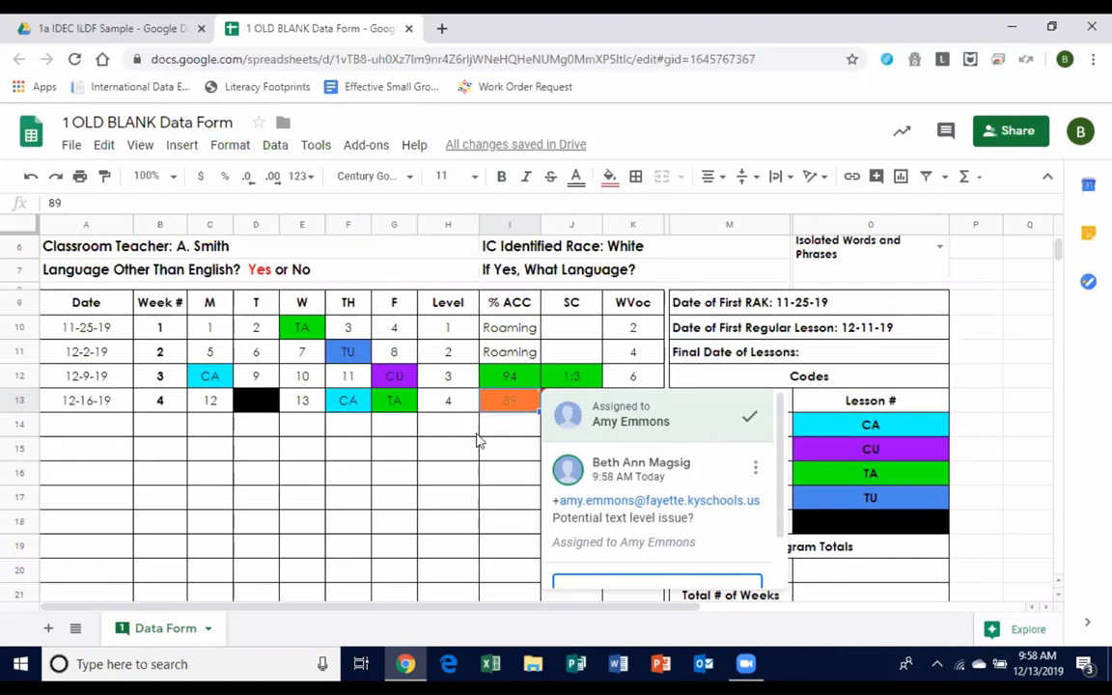
click(471, 430)
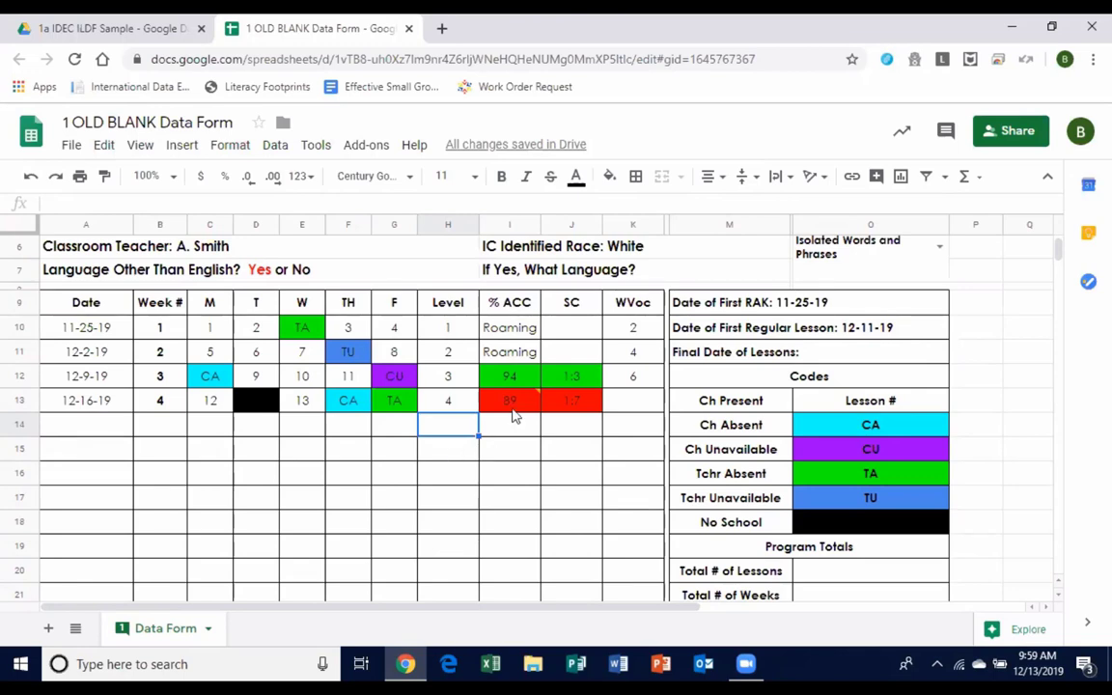
mouse_move(516, 411)
scroll(365, 404, up, 2)
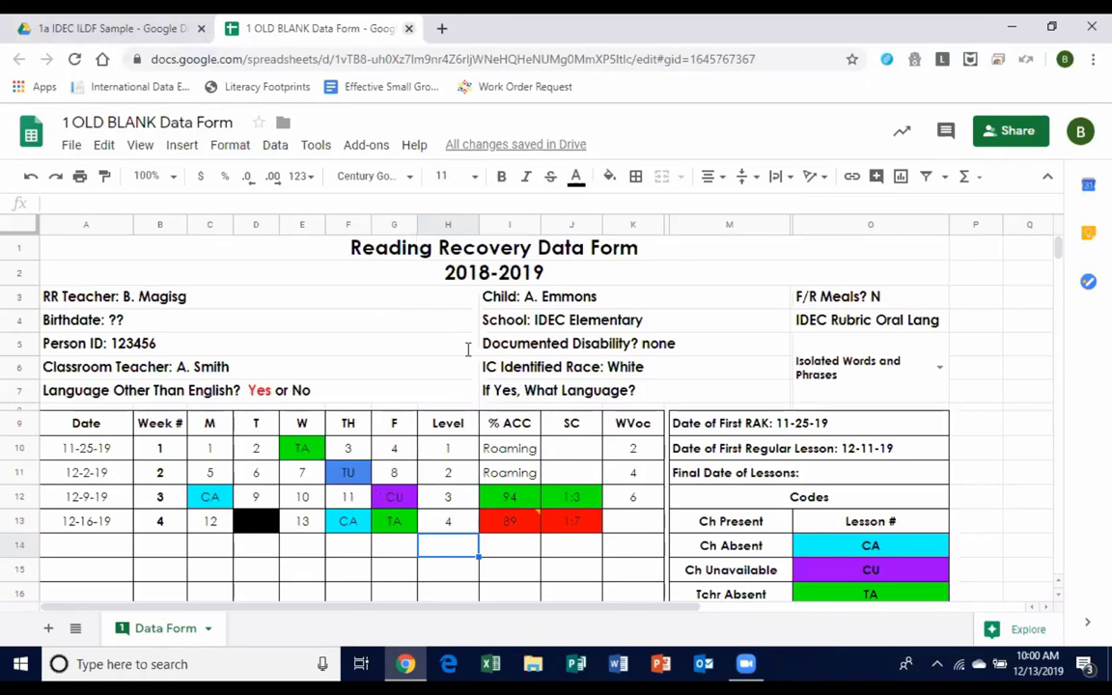
key(ctrl+w)
double_click(465, 400)
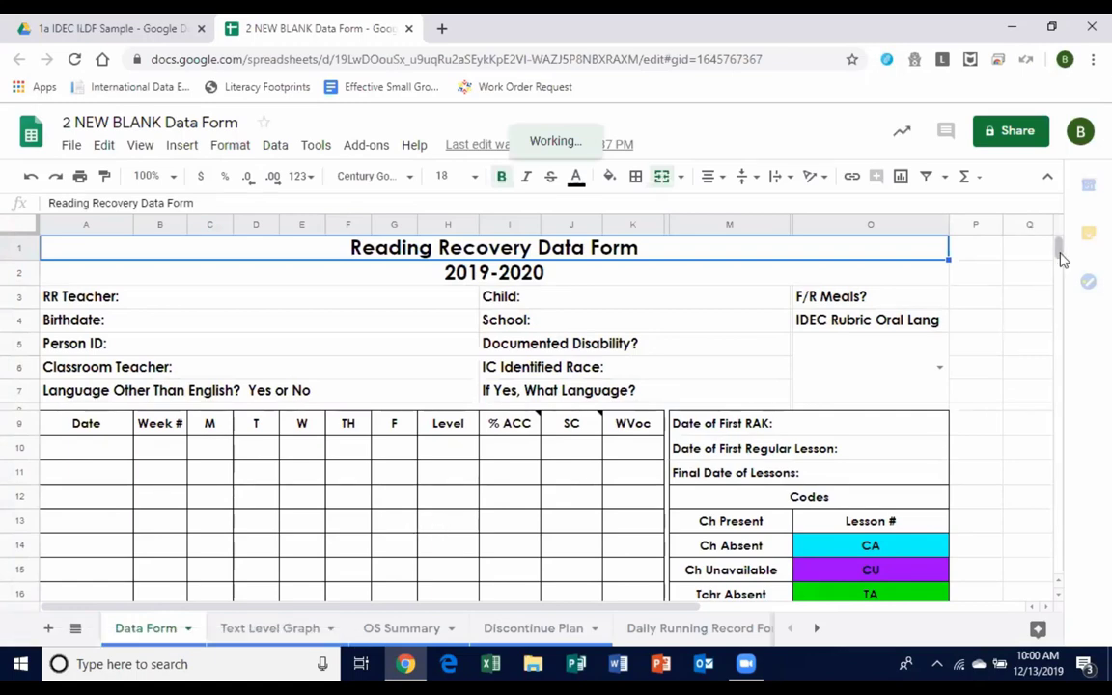
mouse_move(1059, 251)
mouse_down()
mouse_move(1066, 281)
mouse_move(1060, 248)
mouse_up()
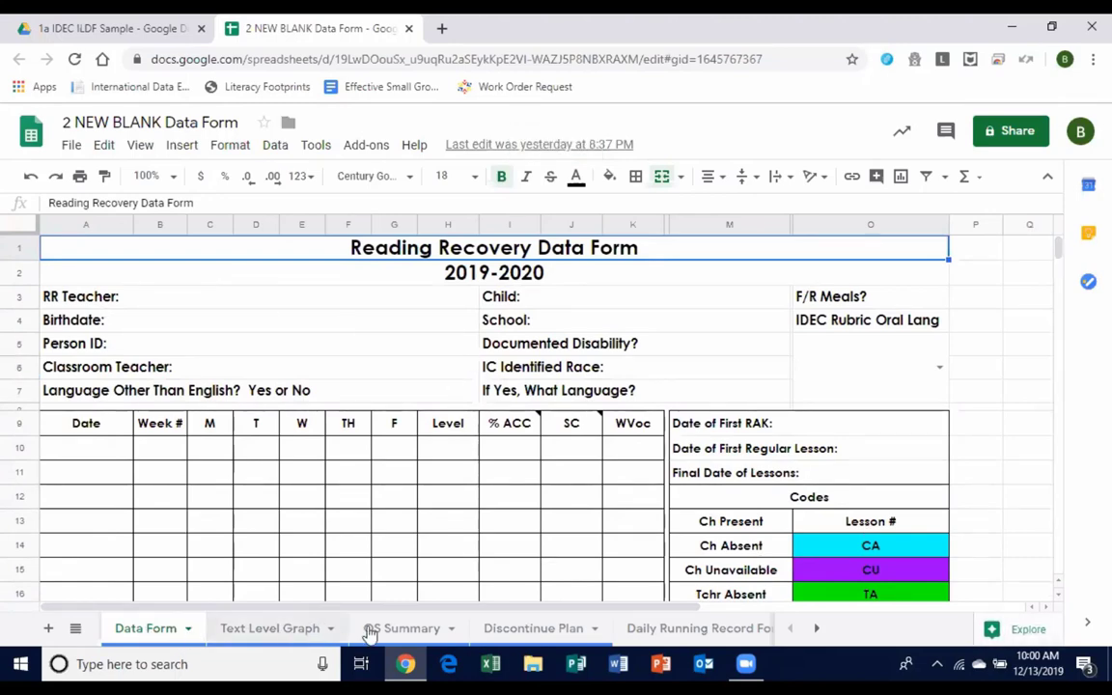
click(816, 629)
click(816, 628)
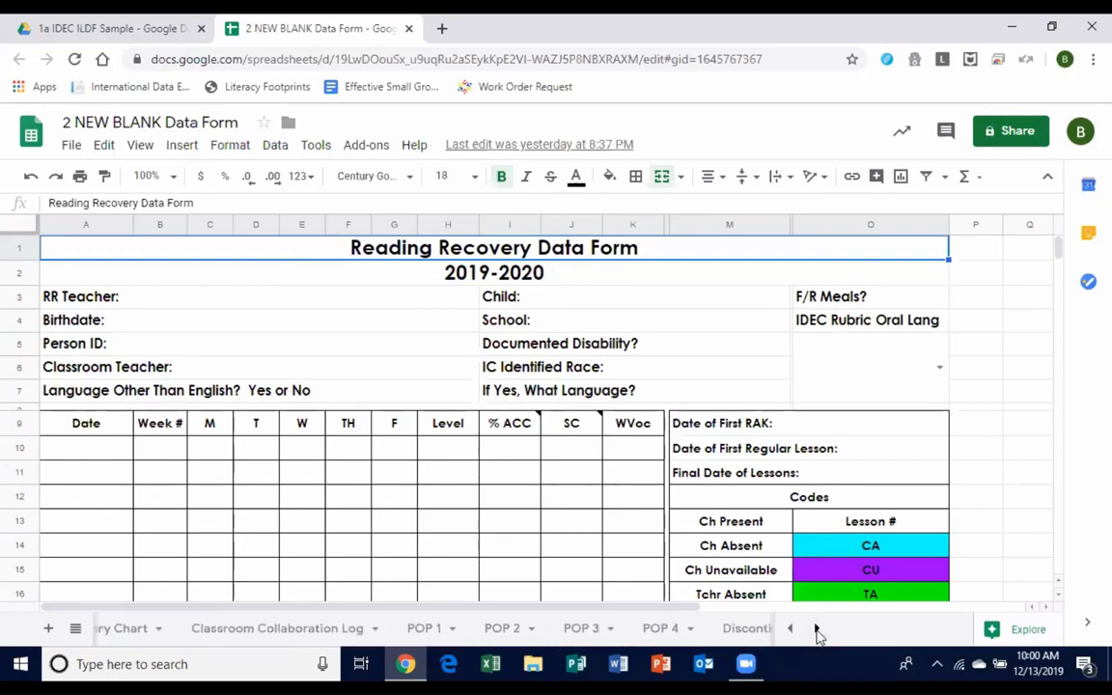
click(789, 628)
click(789, 628)
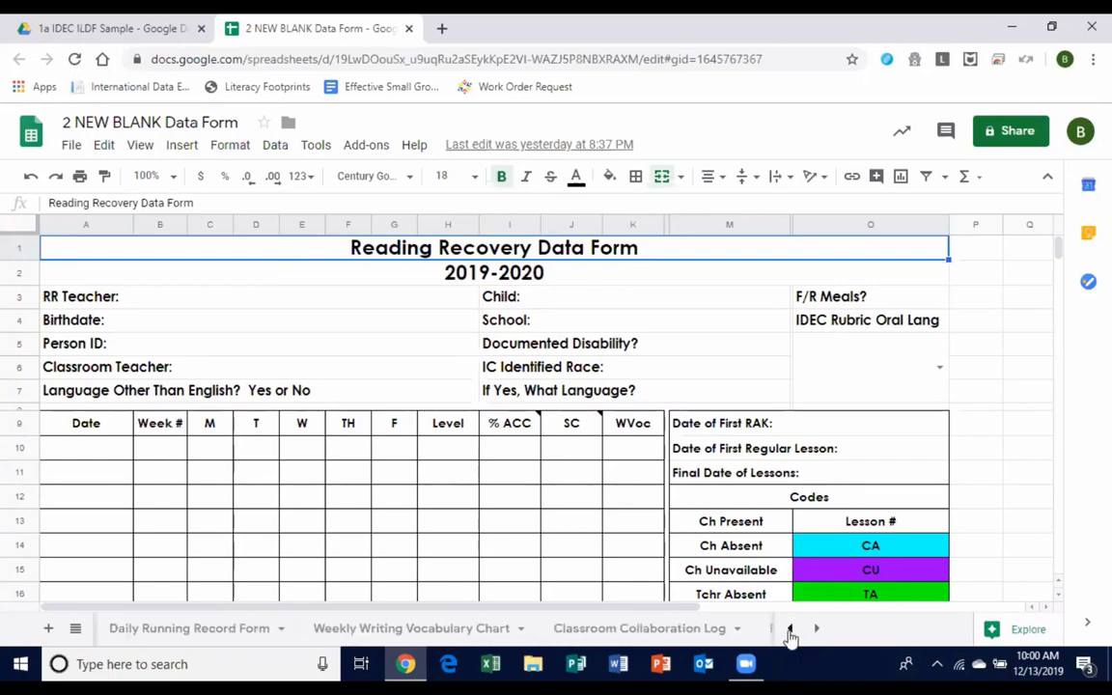
click(789, 629)
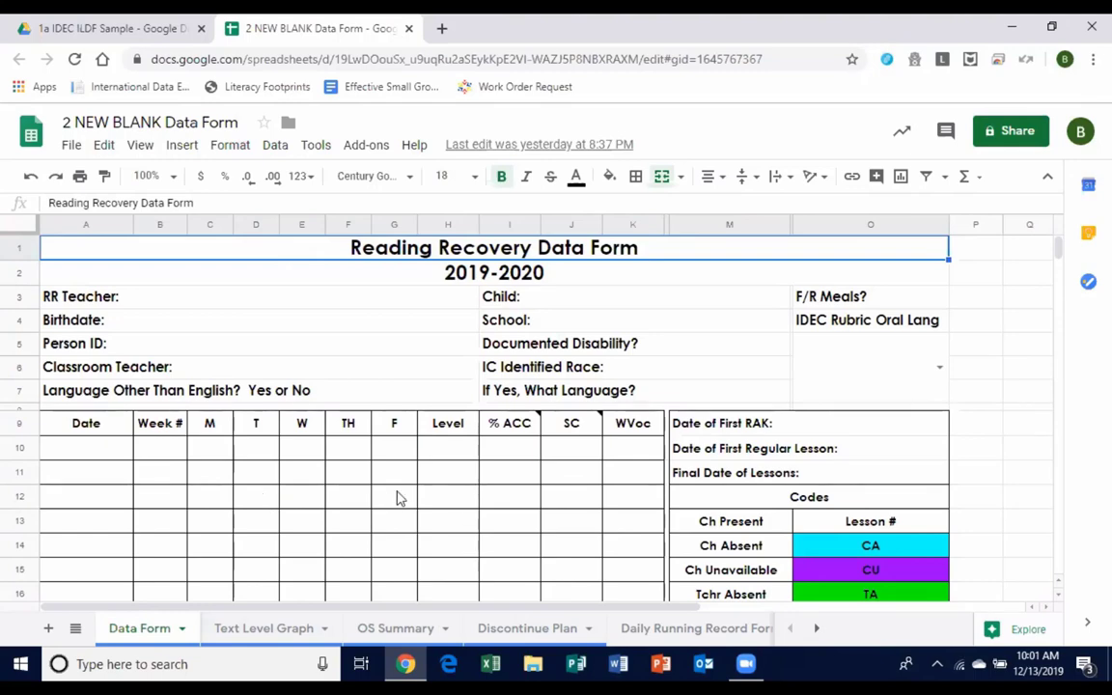
Type Levels 1, 2, 3, 4, 4 into H10–H14, then view the Text Level Graph chart.
click(439, 446)
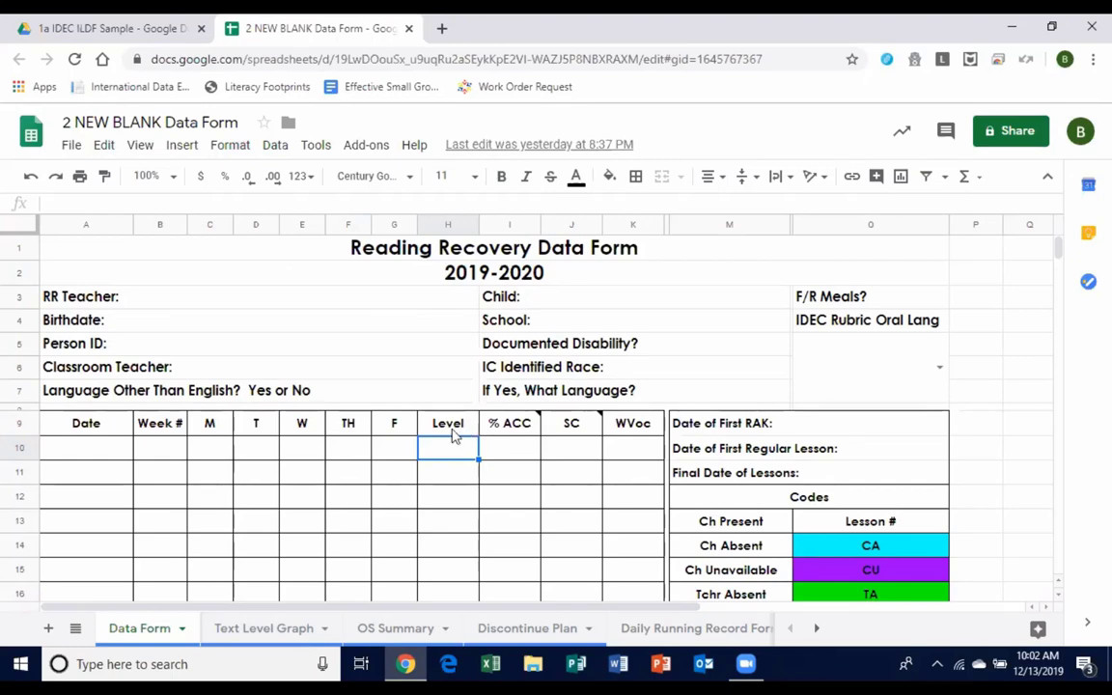
drag(452, 430, 454, 584)
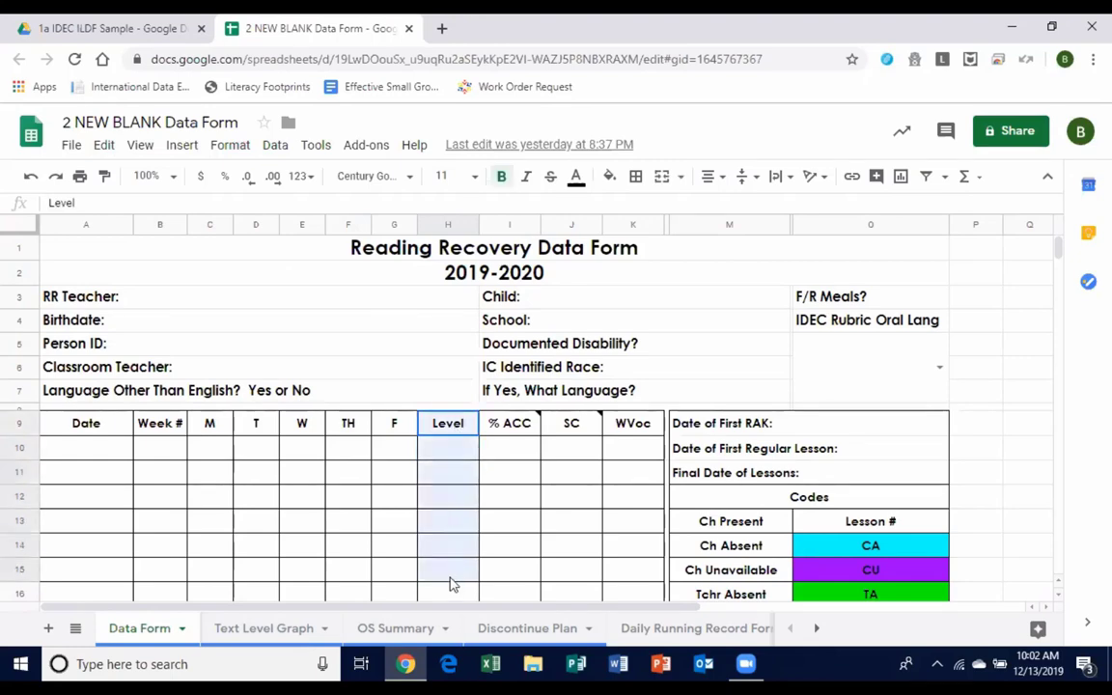
click(456, 450)
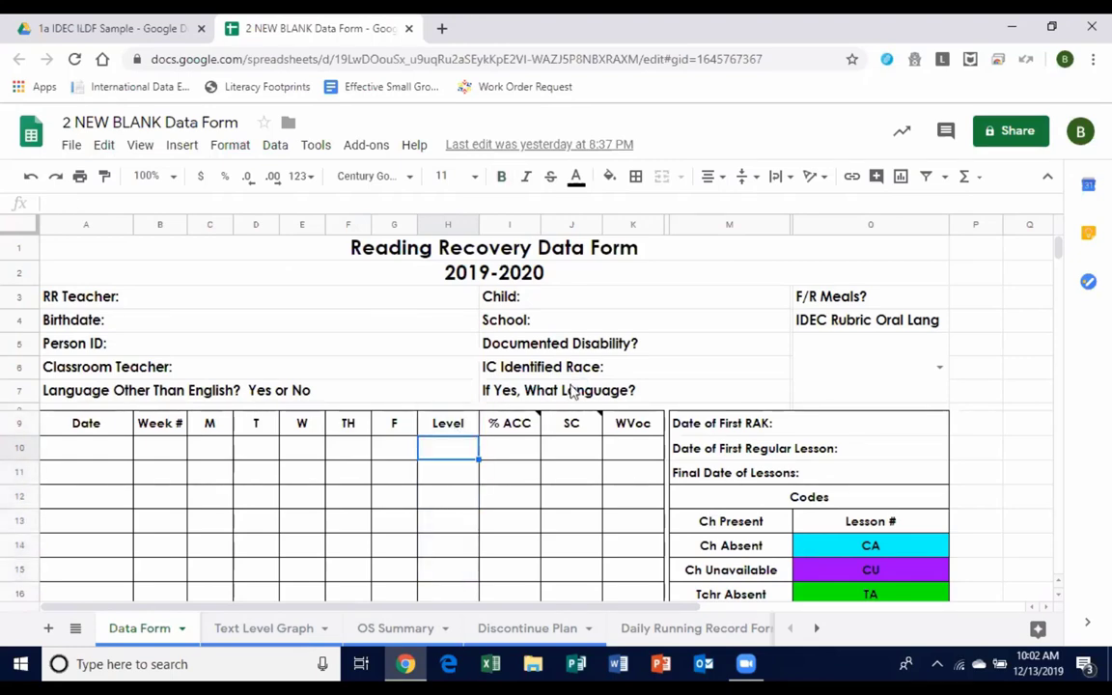
text(1)
key(Return)
text(2)
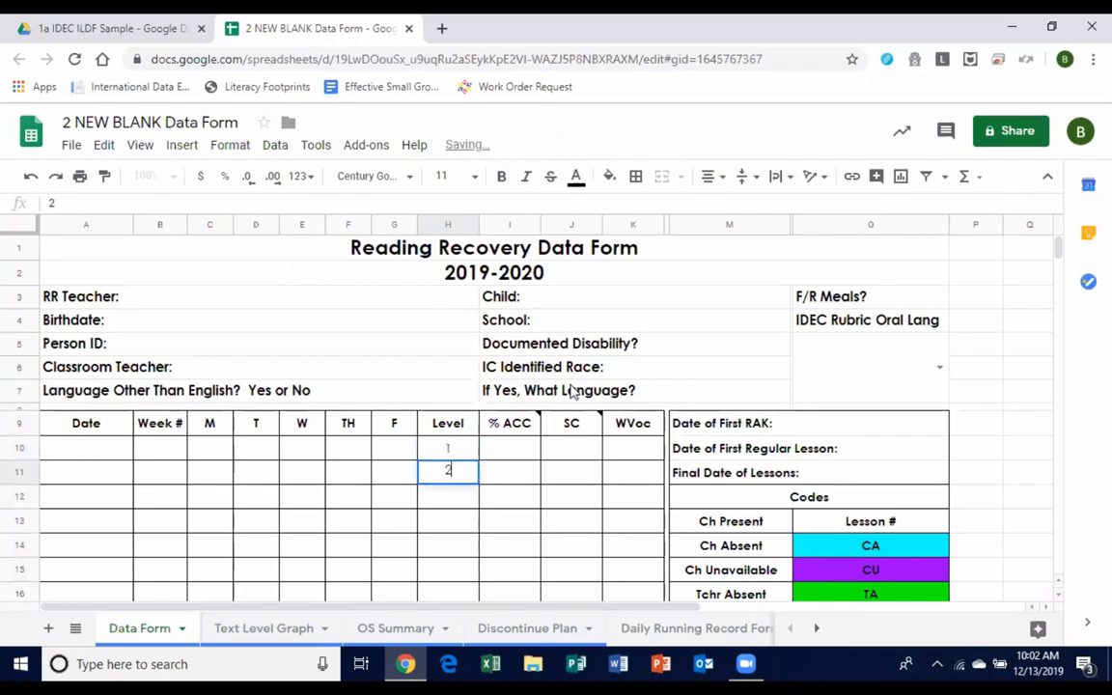
key(Return)
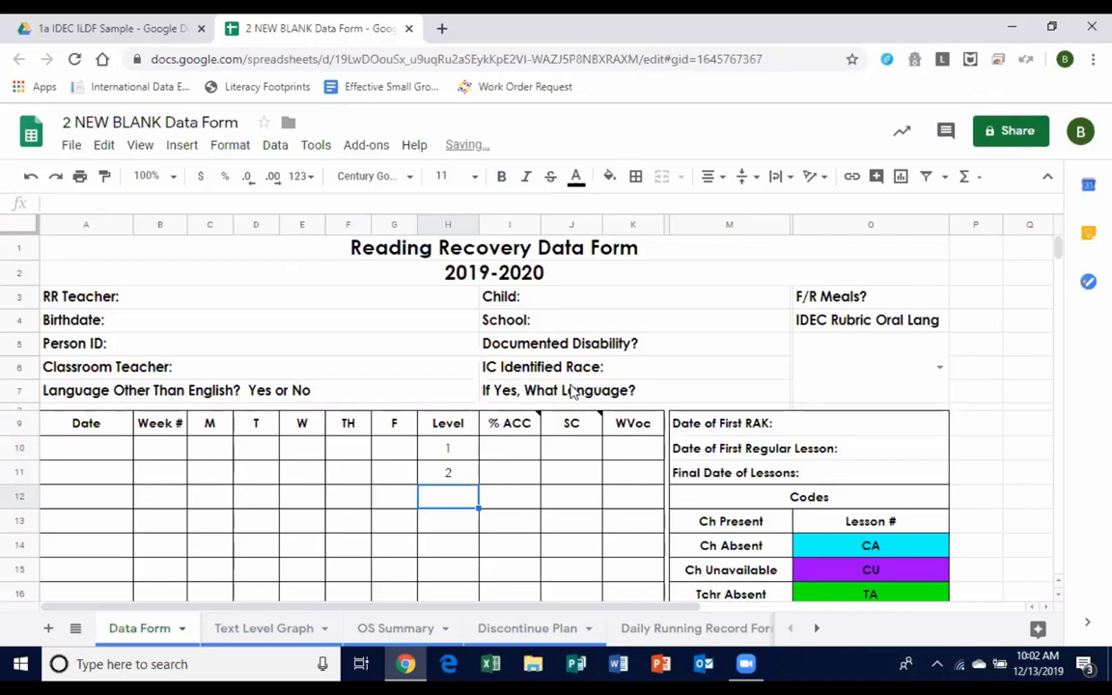
text(3)
key(Return)
text(4)
key(Return)
text(4)
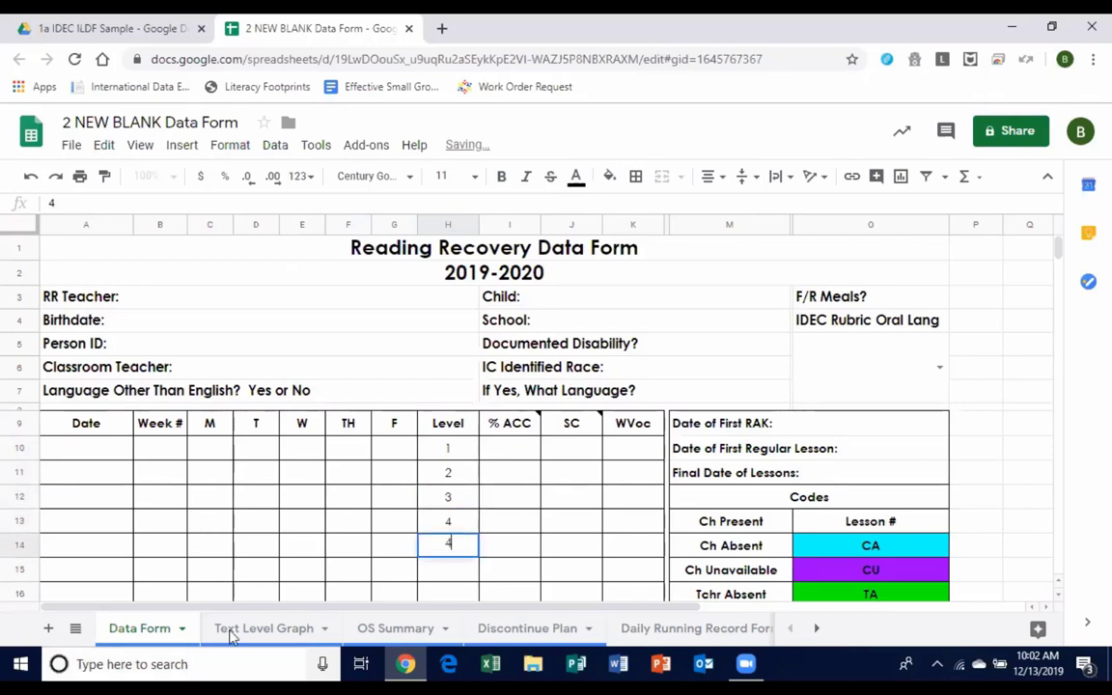
click(230, 632)
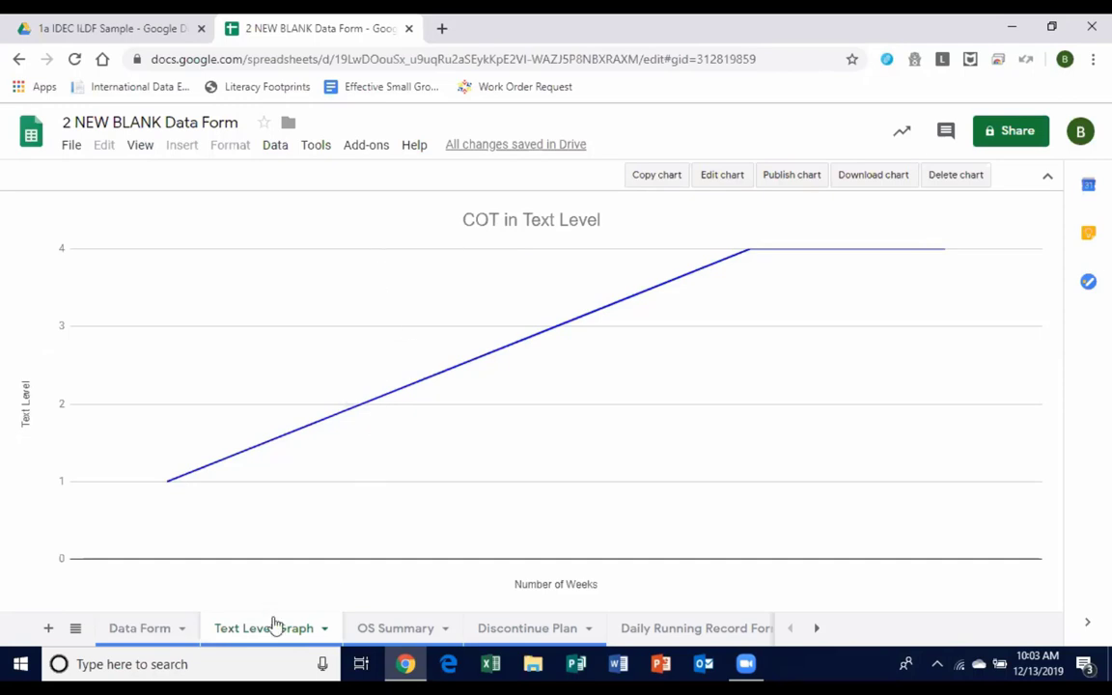
Move from Data Form and Text Level Graph over to the OS Summary sheet.
click(198, 626)
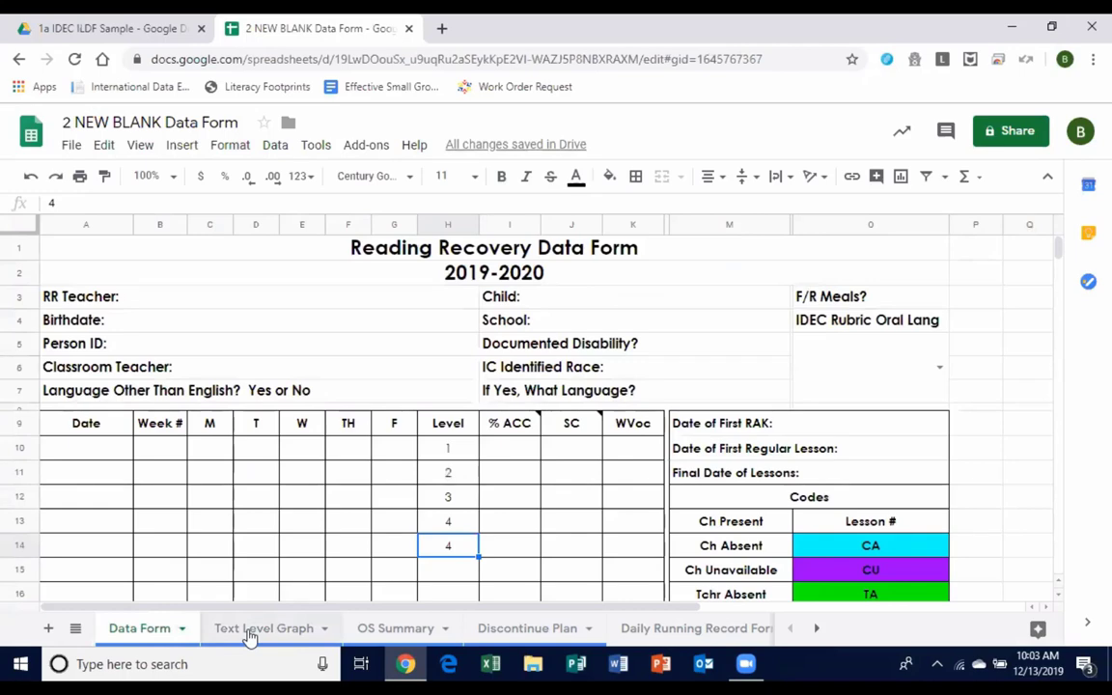
click(249, 633)
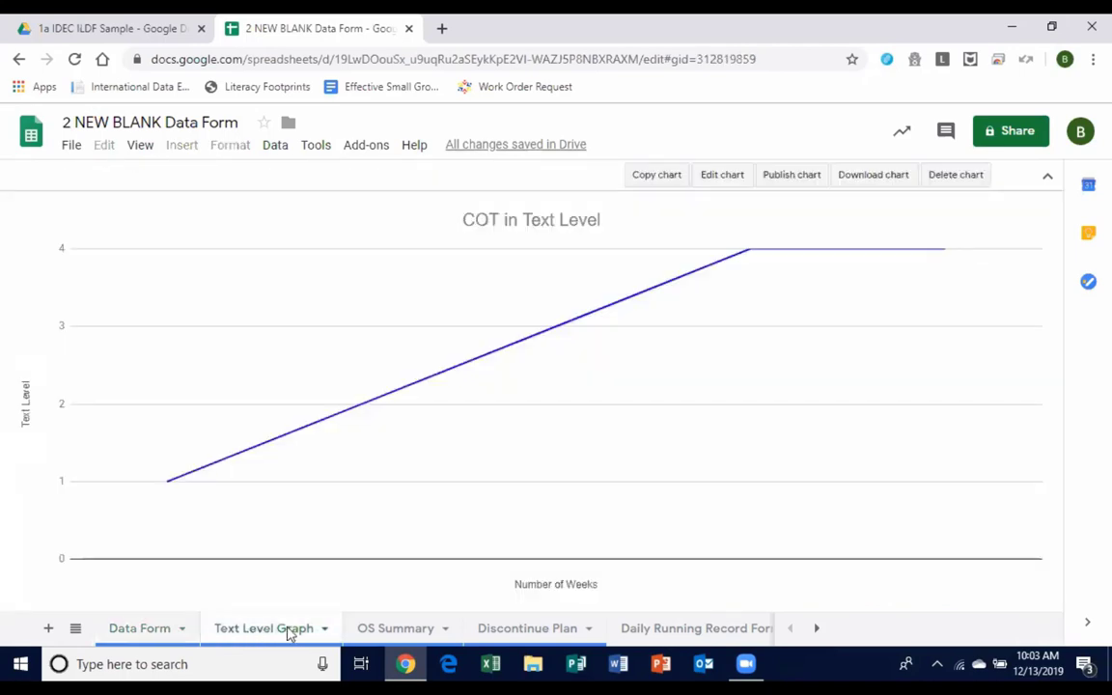
click(412, 638)
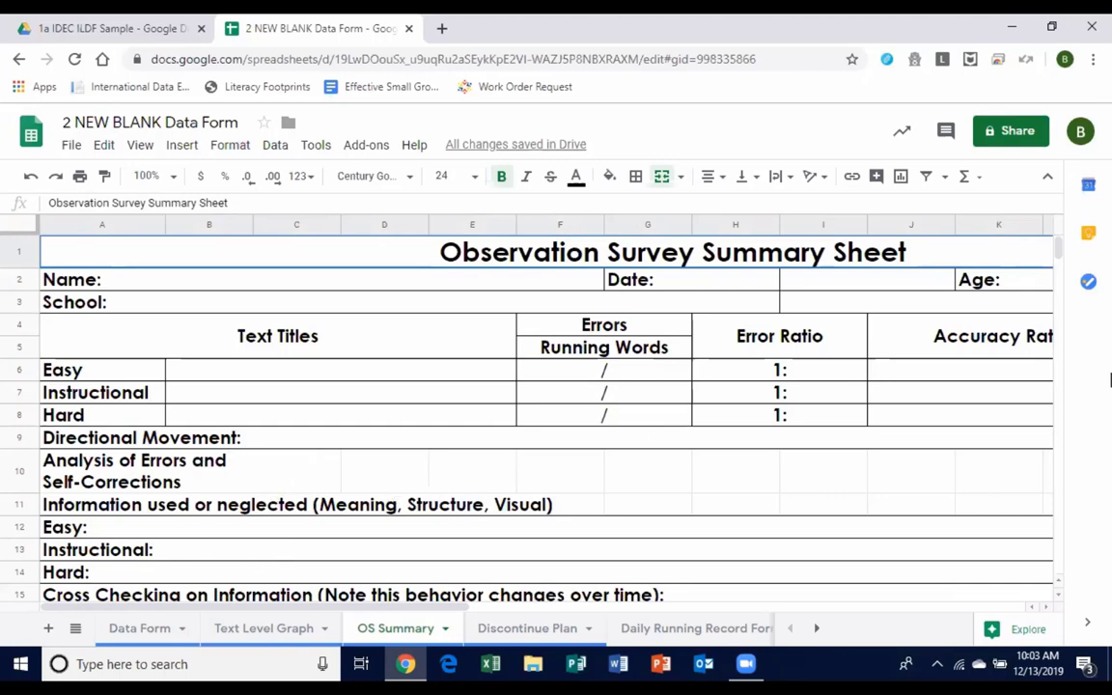
mouse_move(1060, 248)
mouse_down()
mouse_move(1088, 295)
mouse_move(1060, 292)
mouse_move(1058, 246)
mouse_up()
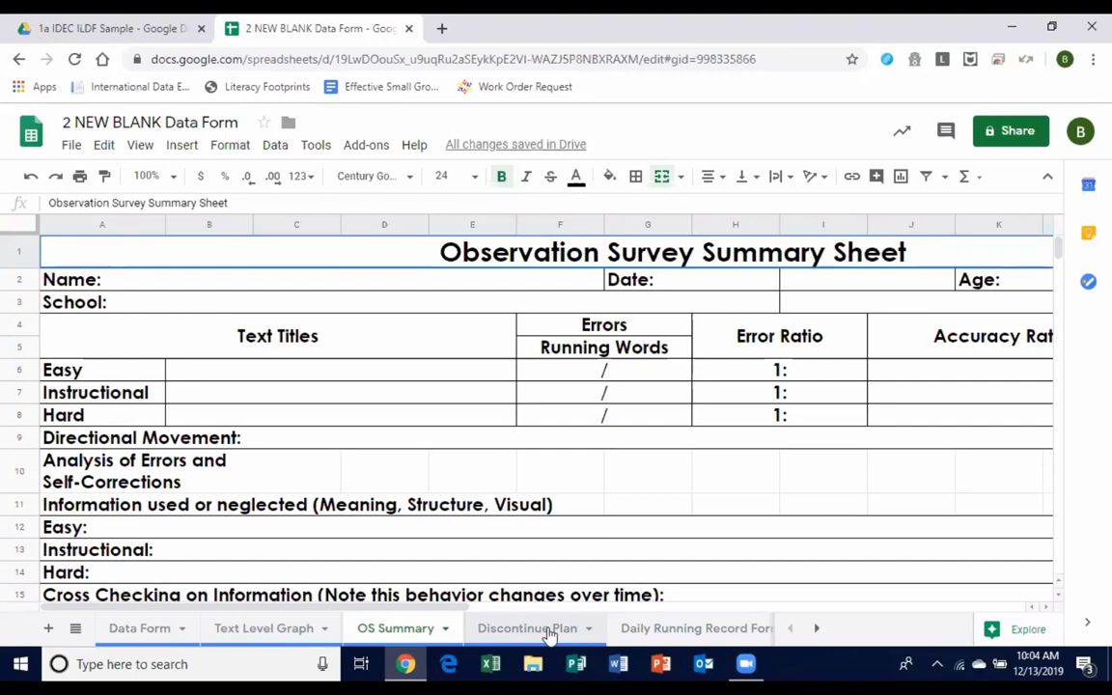
Scroll through the Discontinuation Planning Guide on the Discontinue Plan sheet.
click(550, 632)
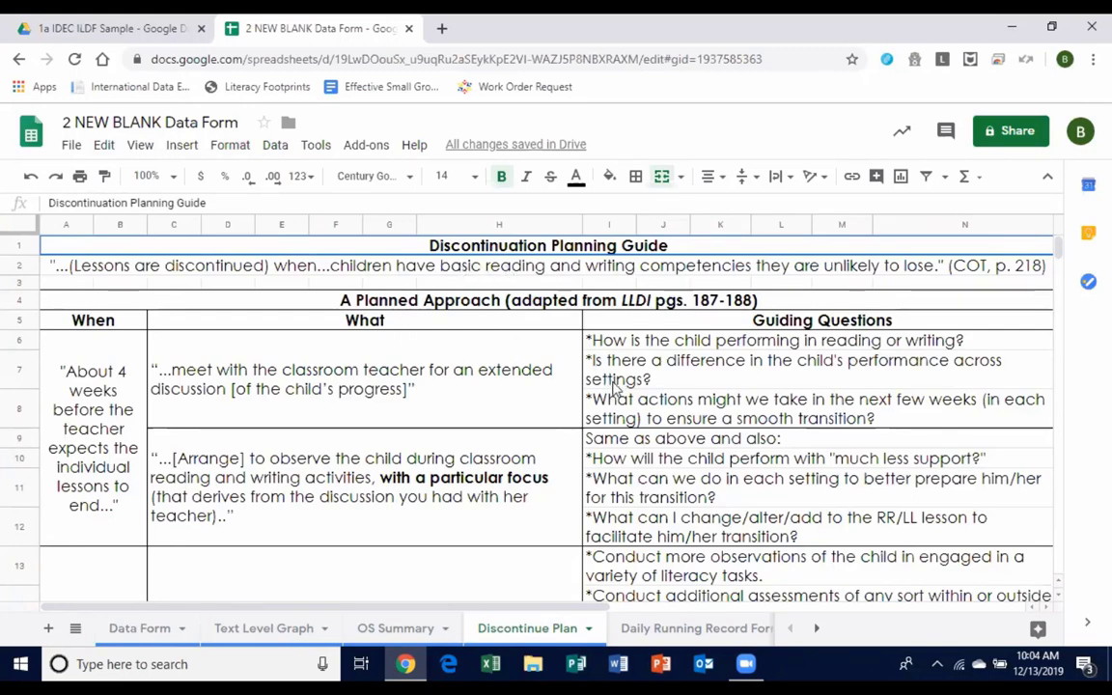
scroll(381, 406, down, 3)
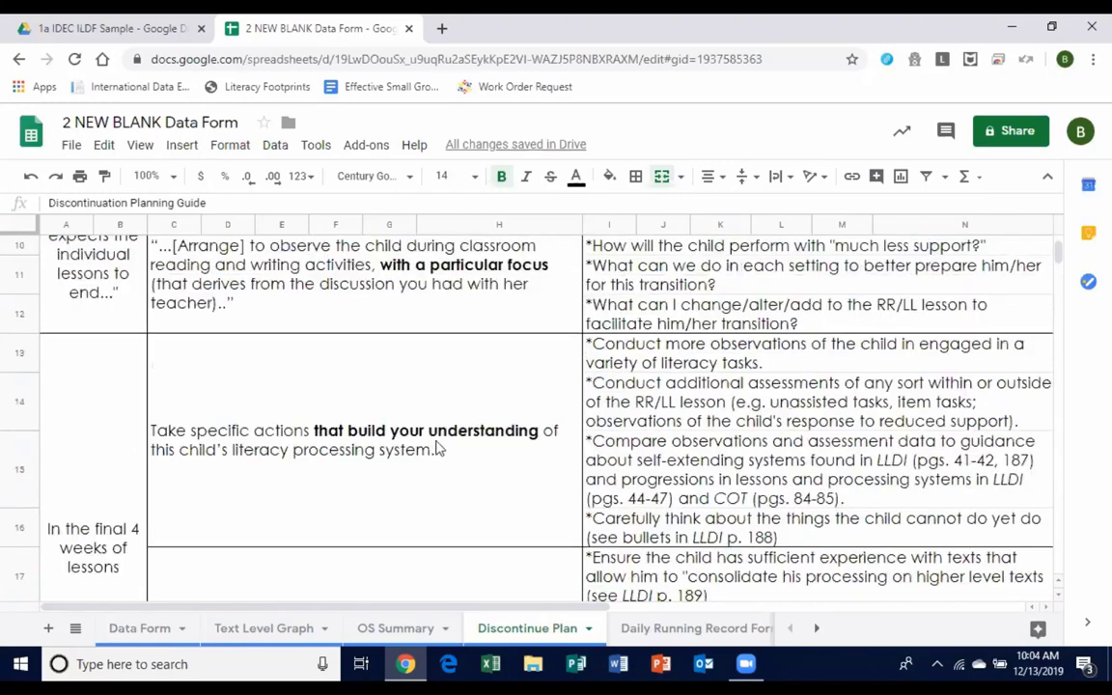
scroll(439, 449, down, 5)
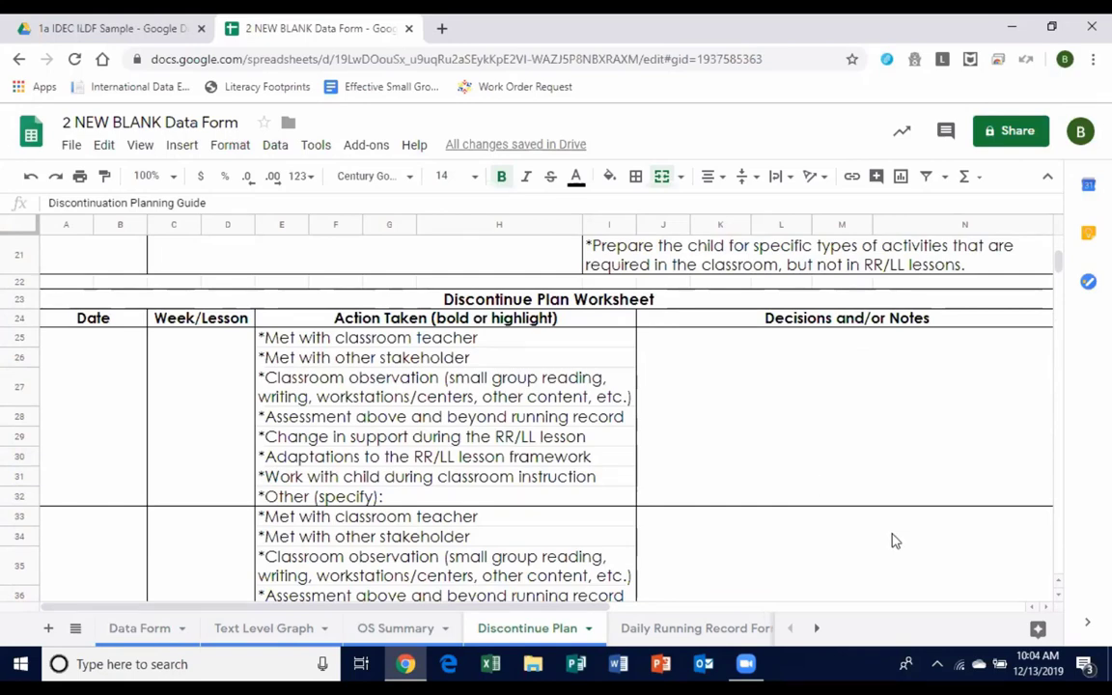
scroll(782, 514, up, 10)
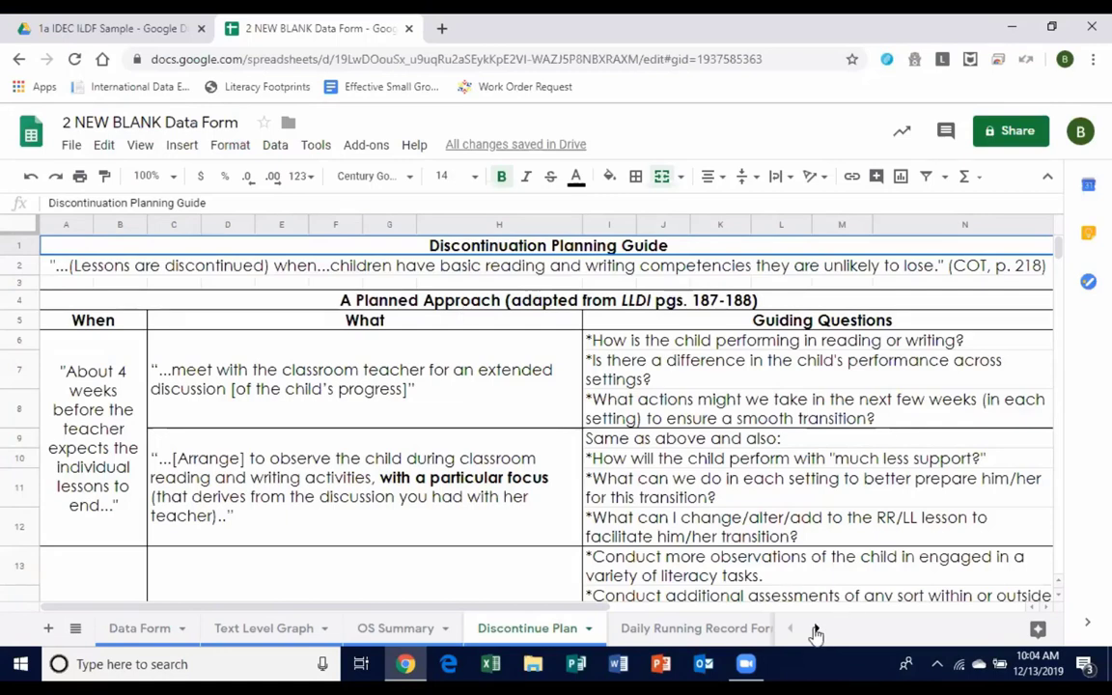
click(816, 628)
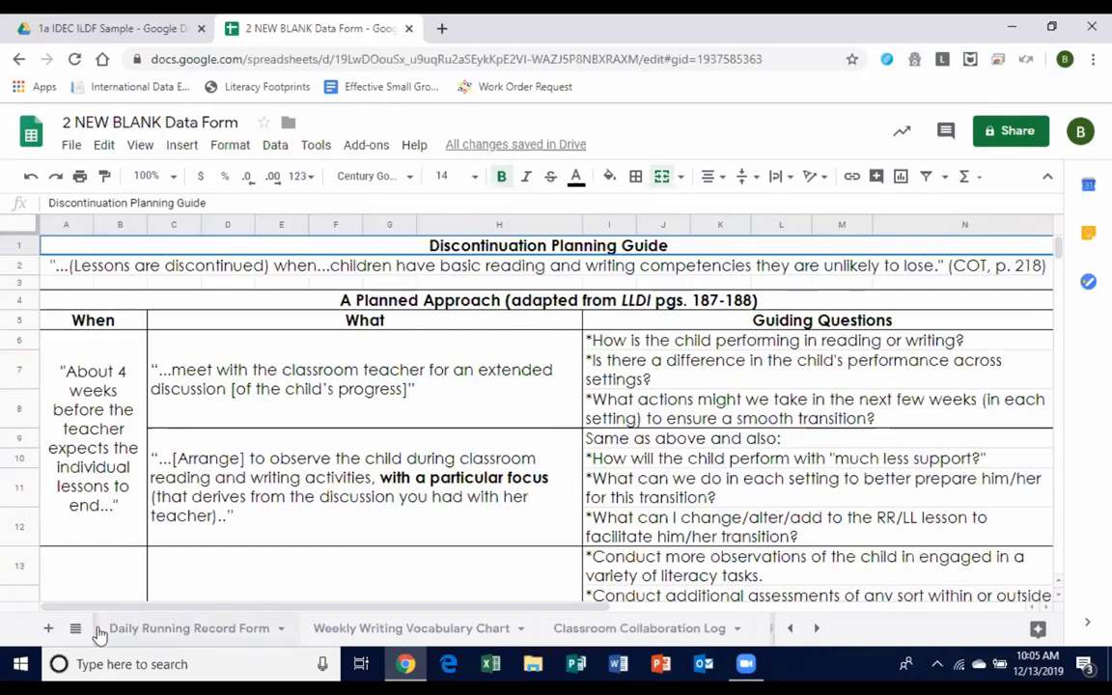
Switch to the Daily Running Record Form sheet and select its Level entry cells.
click(152, 629)
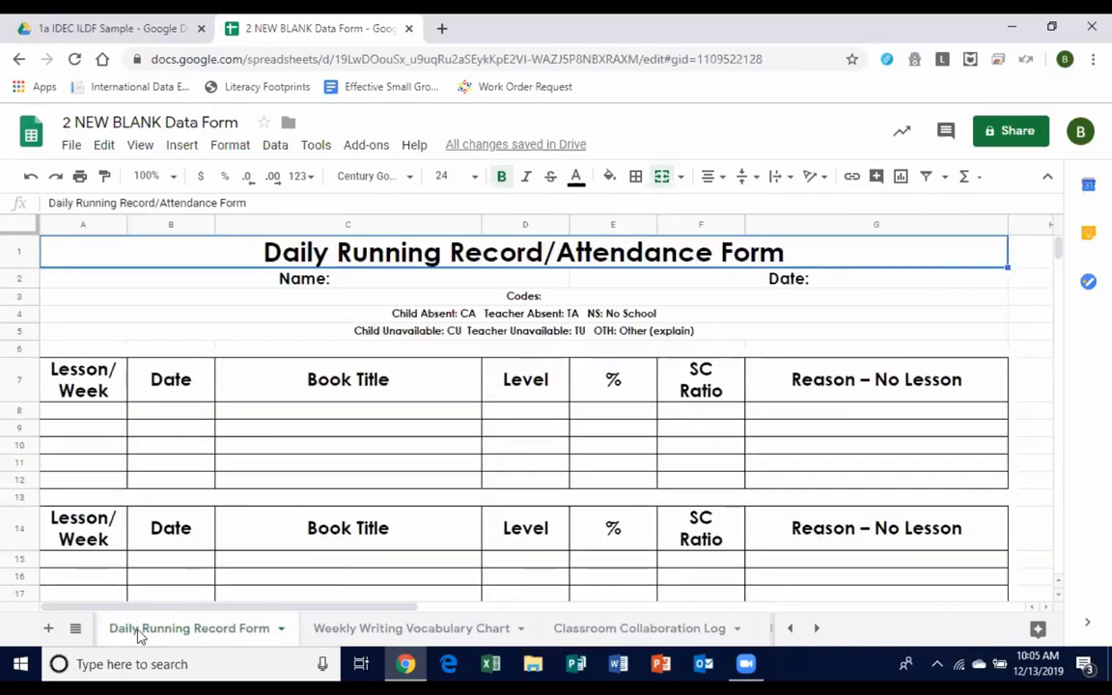
click(790, 629)
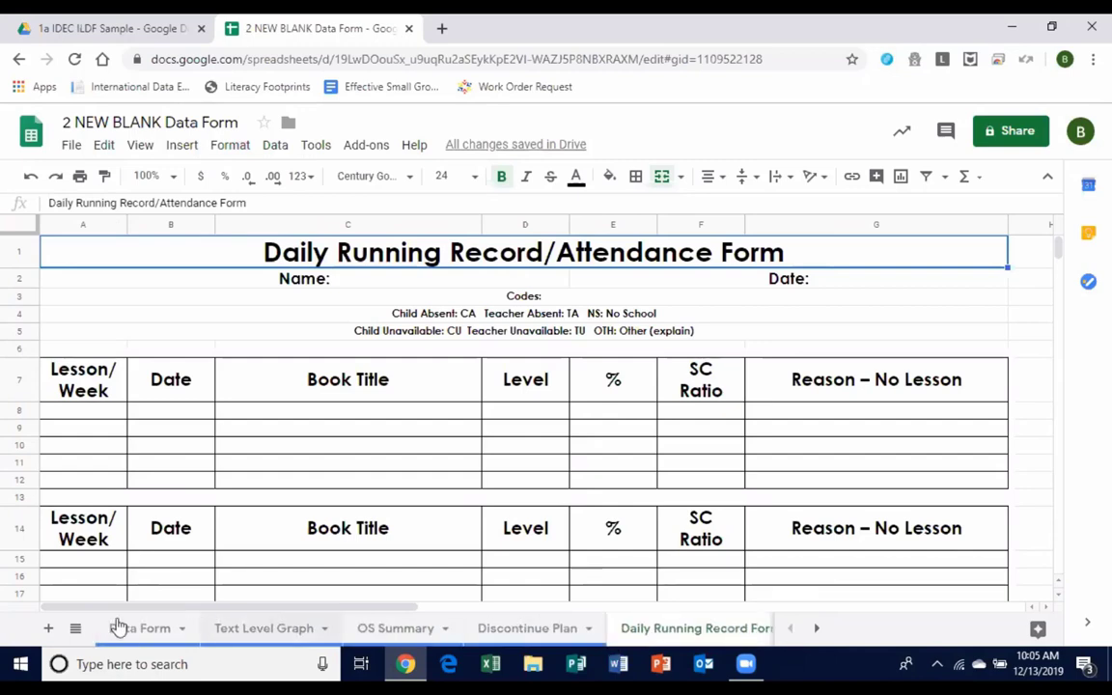
click(117, 629)
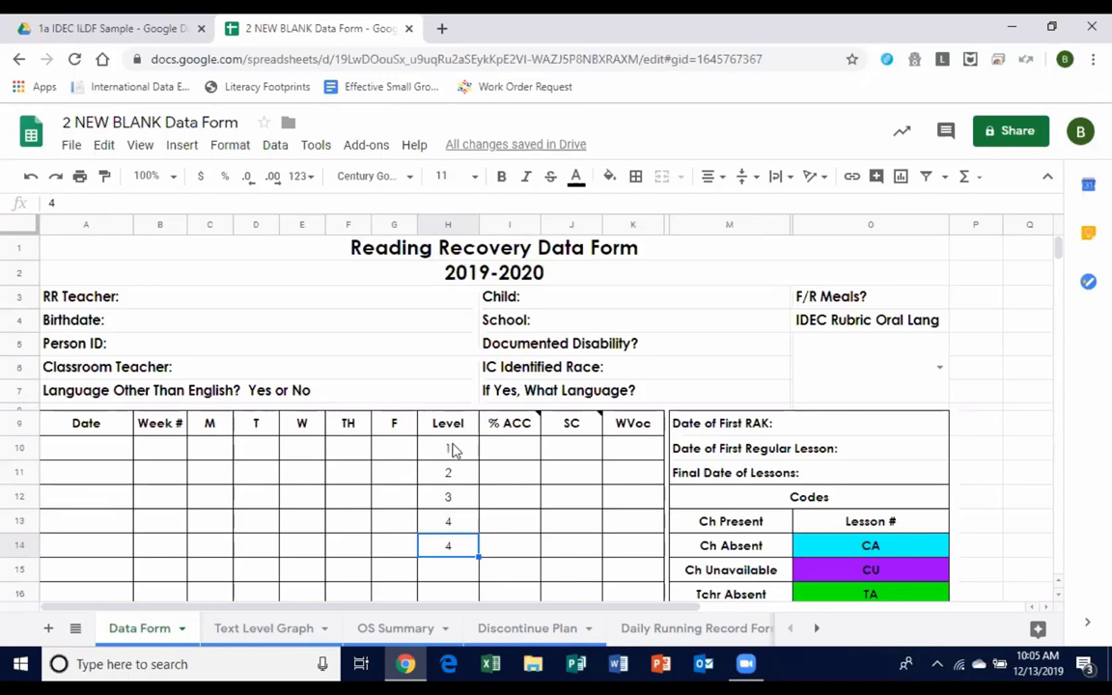
click(713, 628)
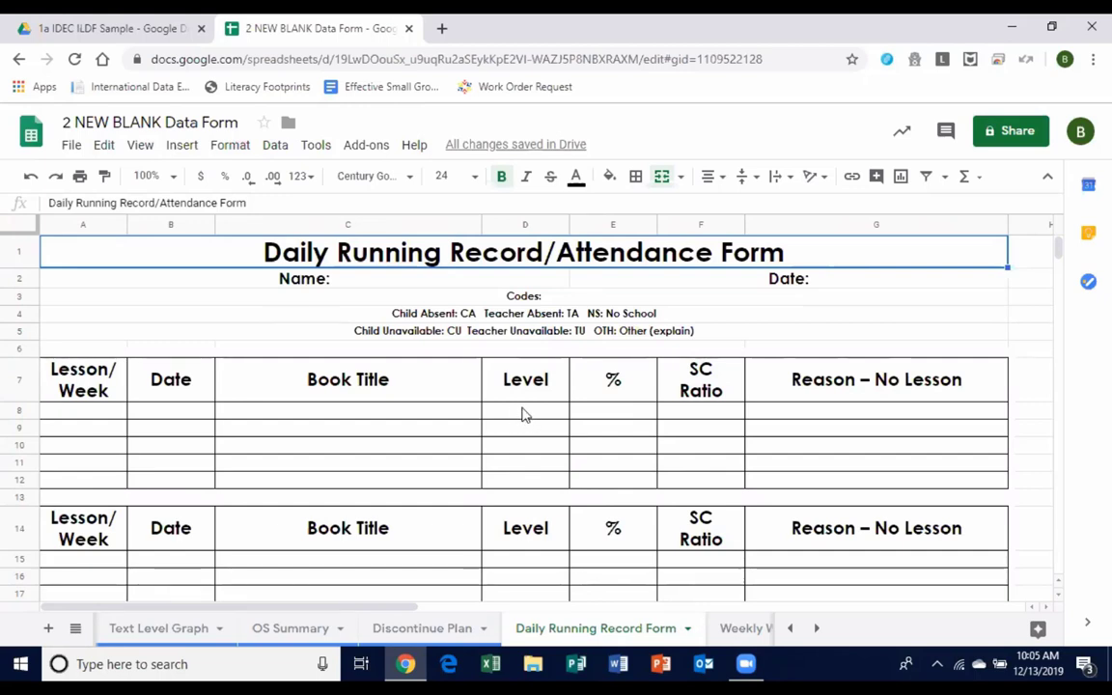
drag(521, 414, 531, 482)
Select the % and SC Ratio entry cells, then return to the Daily Running Record Form via Data Form.
click(623, 412)
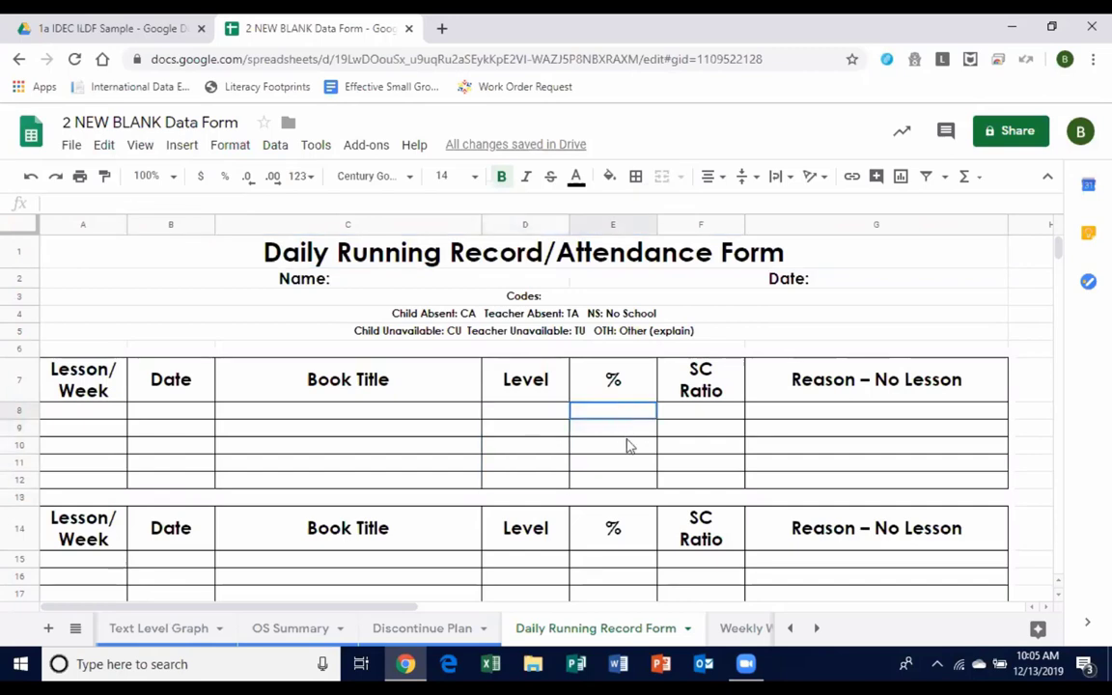
drag(627, 446, 635, 487)
drag(682, 410, 695, 486)
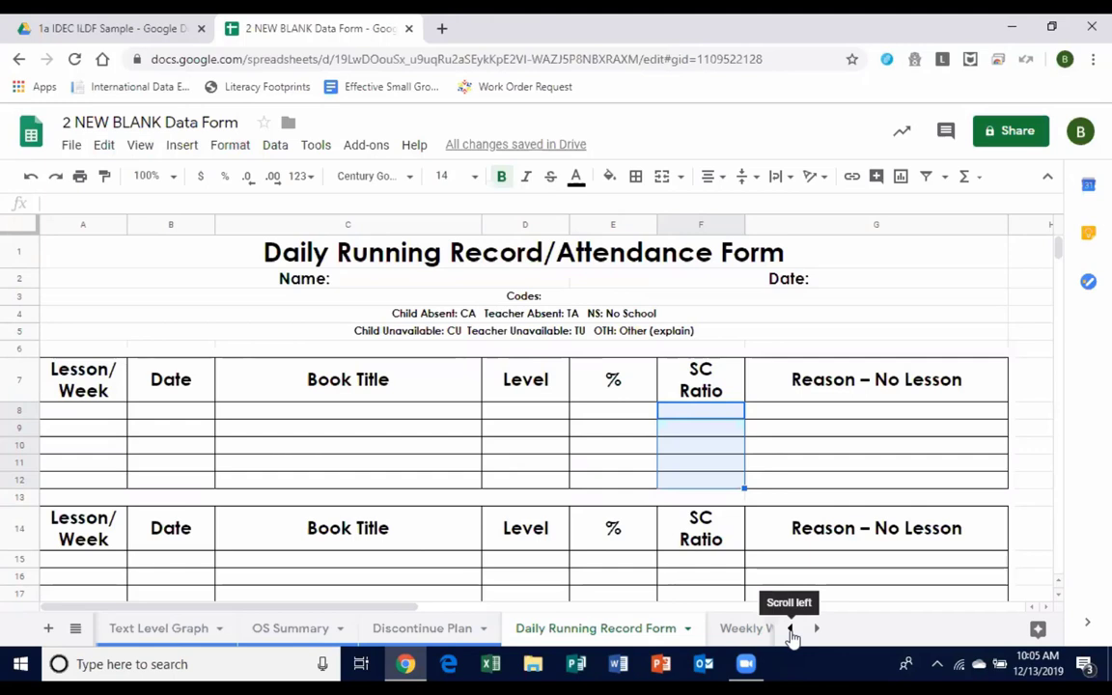
click(790, 629)
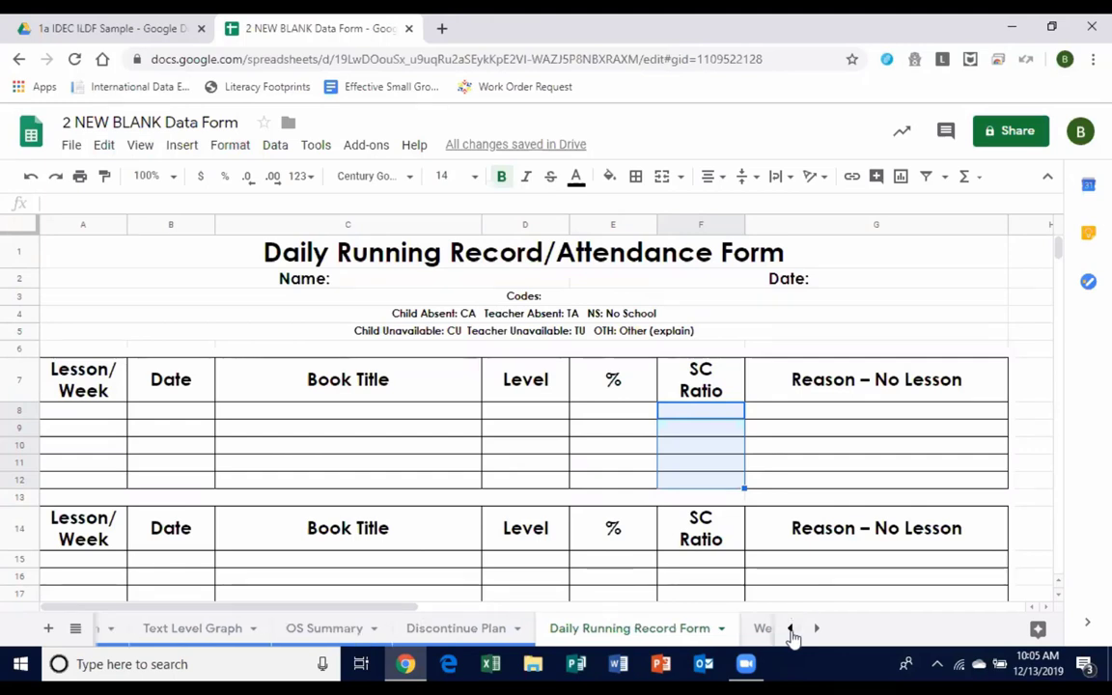
click(172, 637)
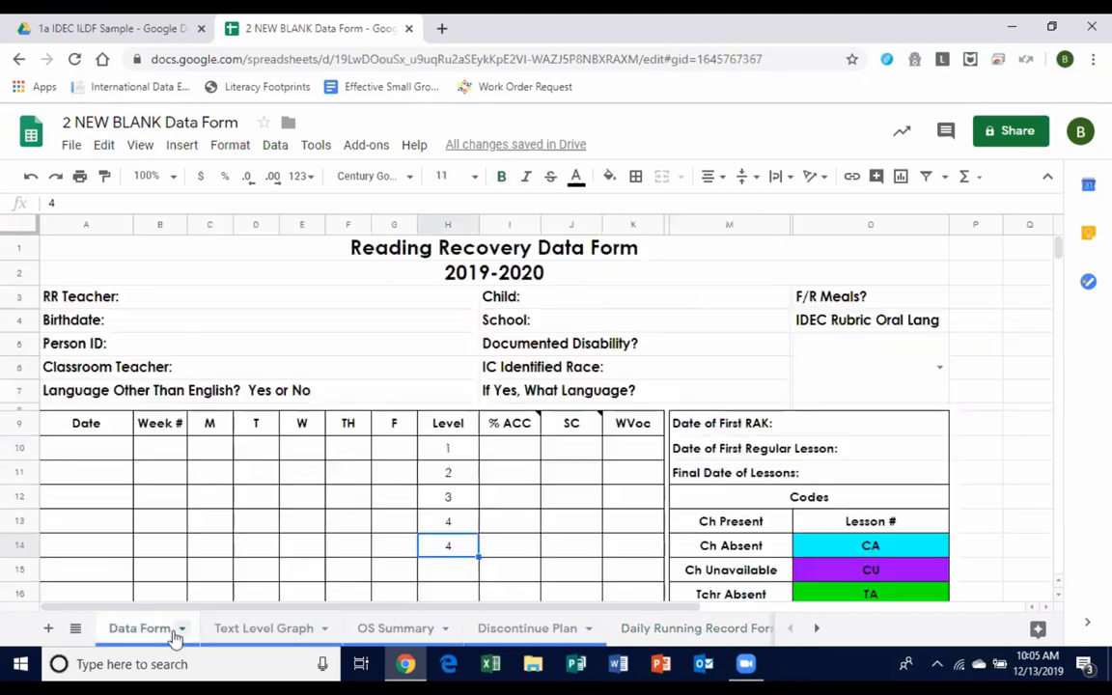
click(666, 629)
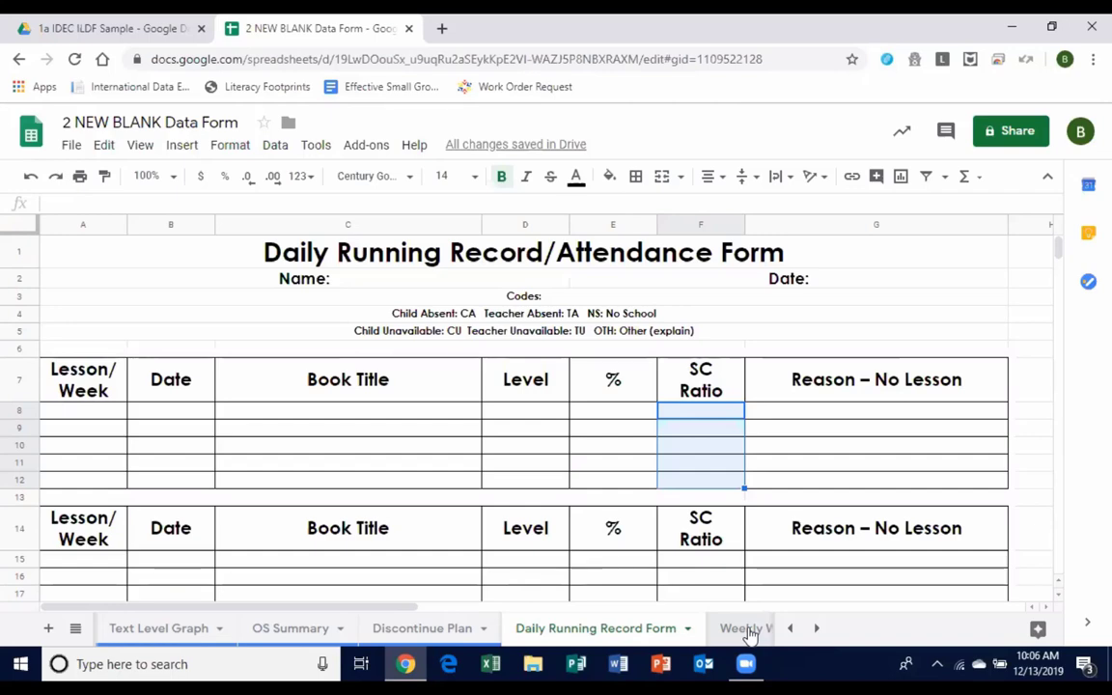
Switch to the Weekly Writing Vocabulary Chart sheet and scroll the sheet tabs further right.
click(748, 629)
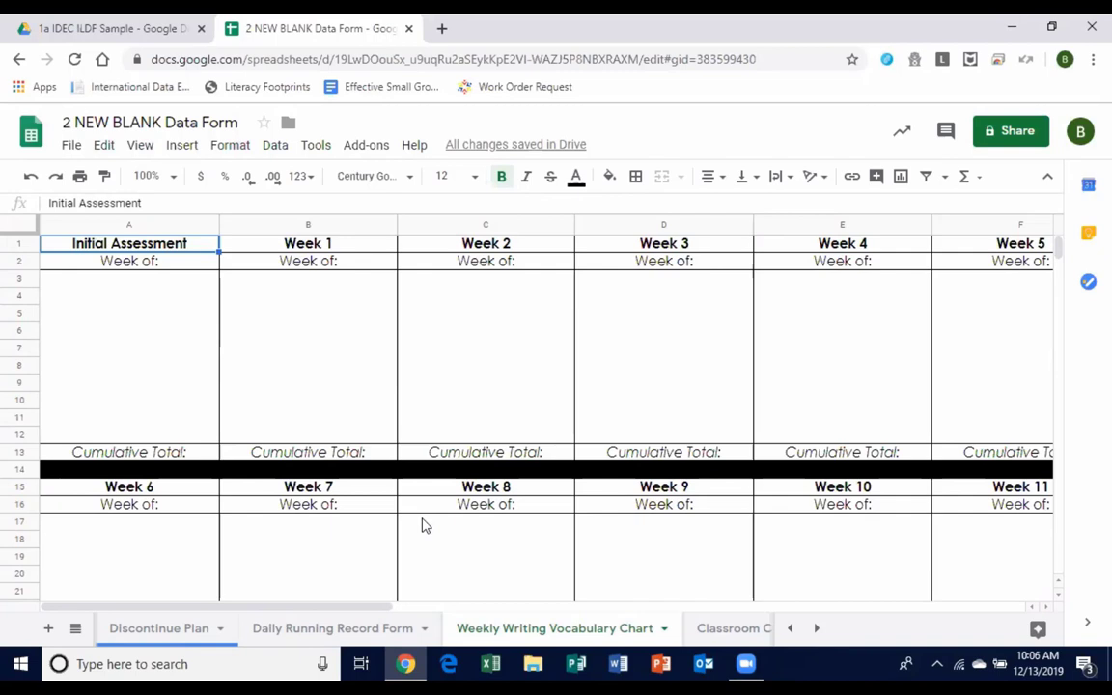
click(816, 629)
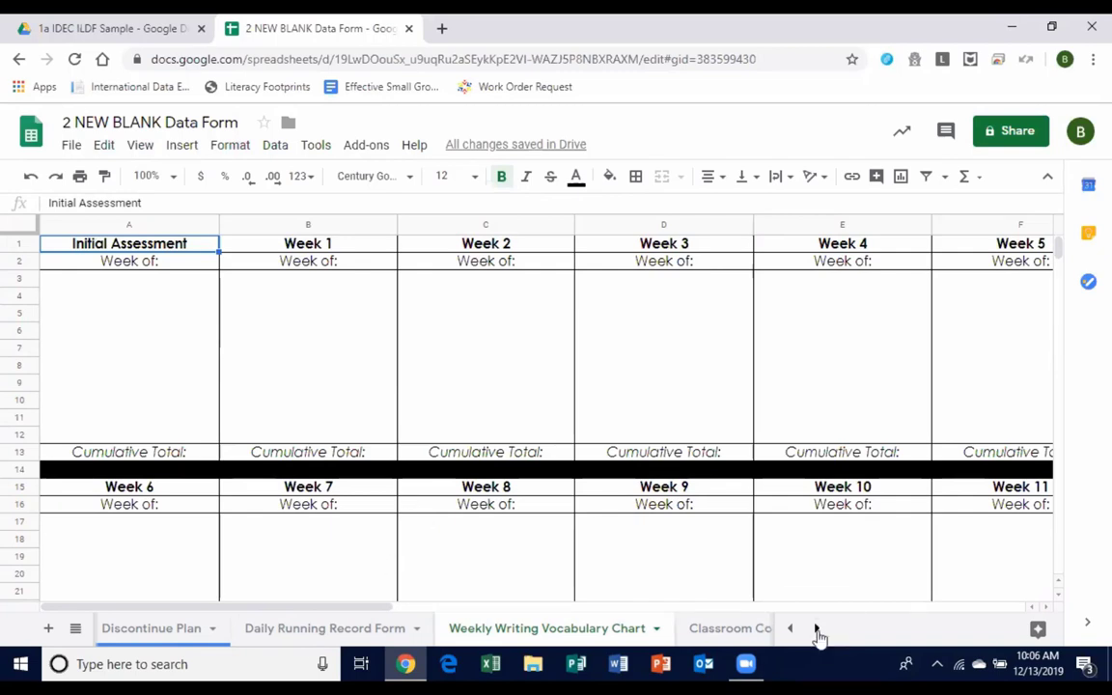
click(816, 628)
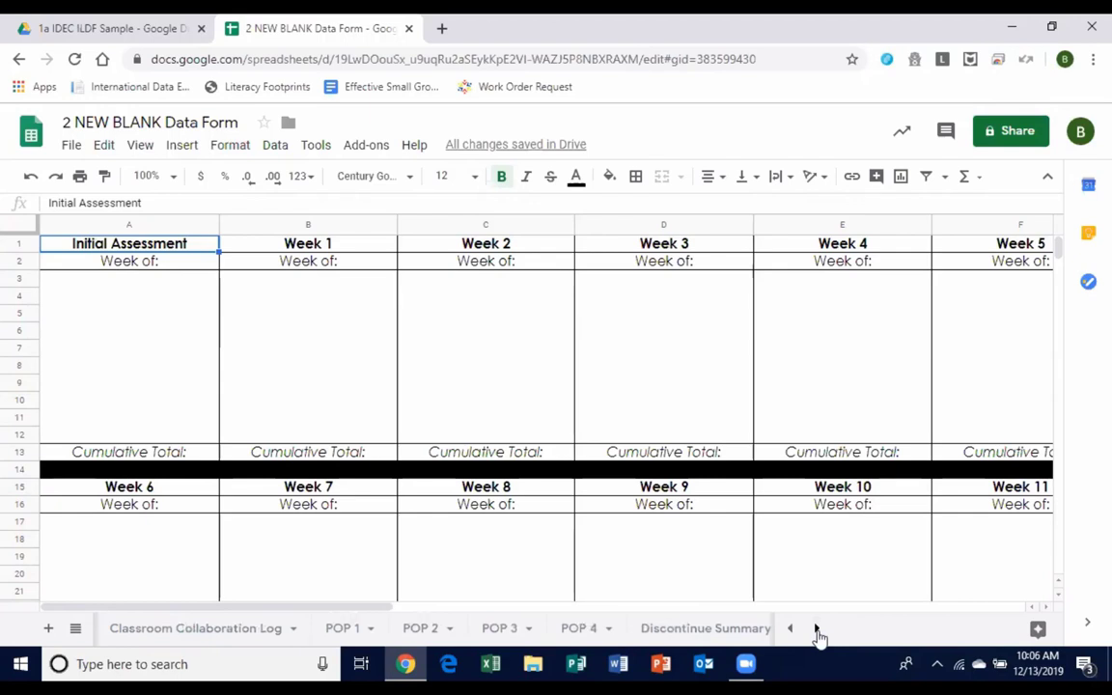
Open the Classroom Collaboration Log sheet and scroll through its Observations and Action Plan/Next Steps sections.
click(140, 635)
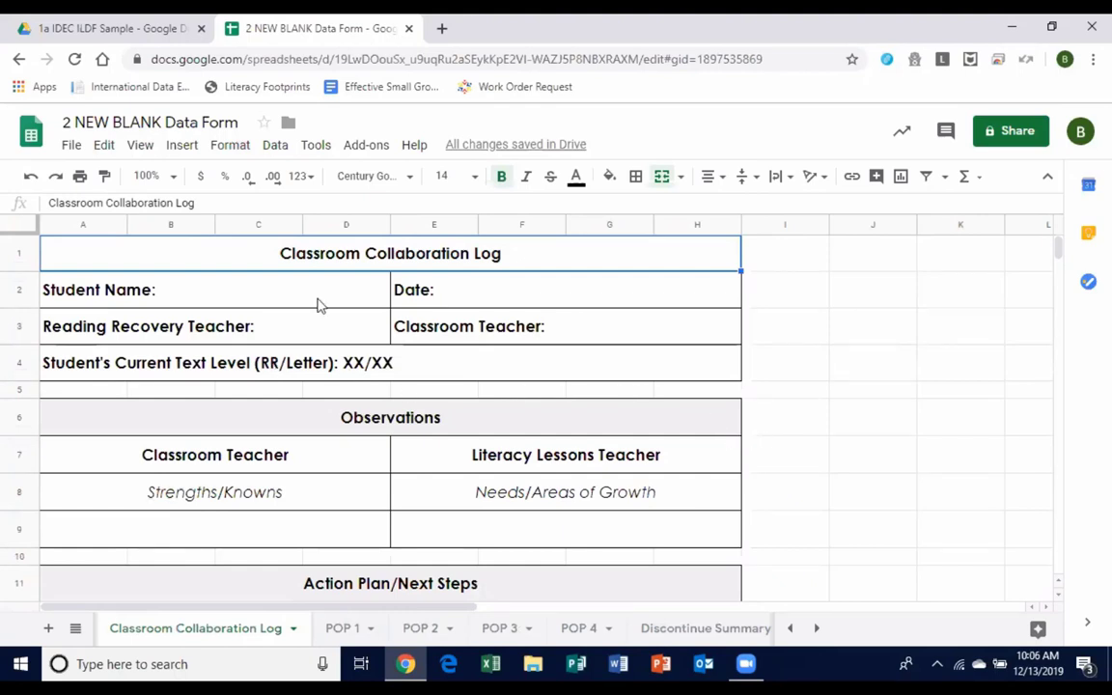
scroll(378, 405, down, 10)
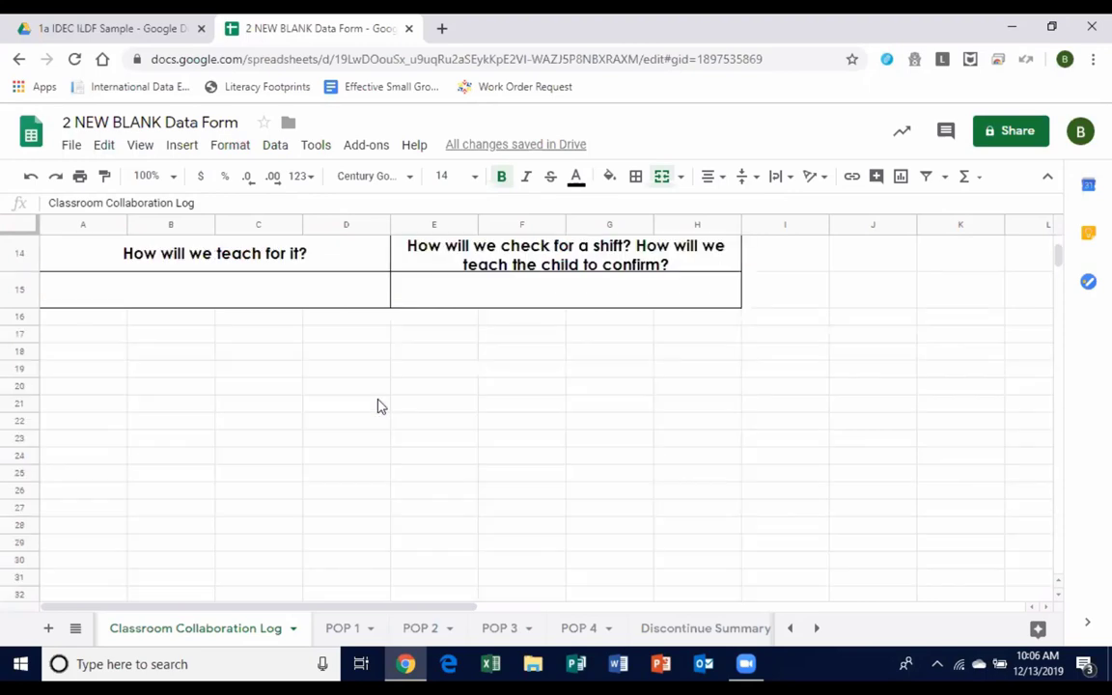
scroll(377, 405, up, 10)
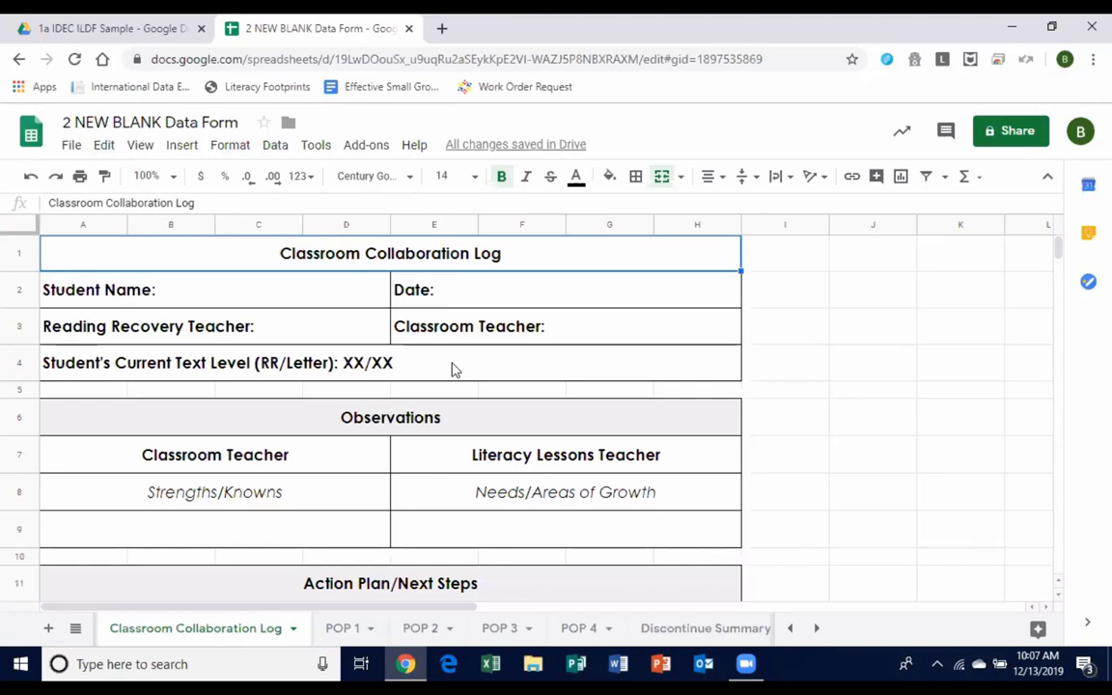
scroll(453, 370, down, 3)
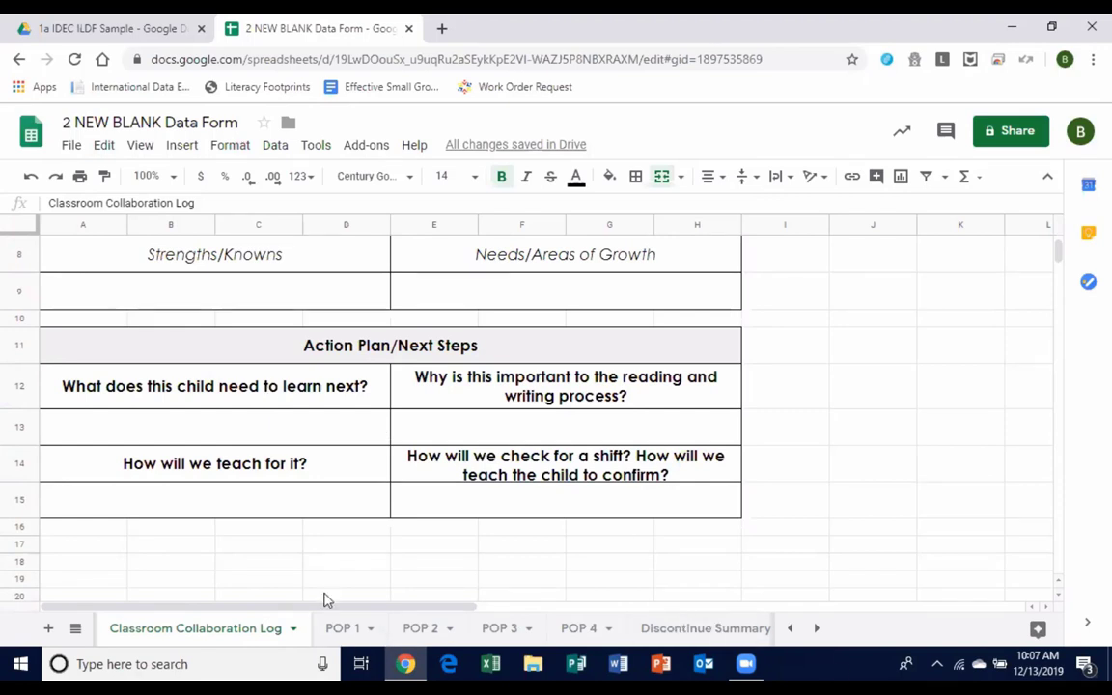
Look through the POP 1, POP 2 and POP 4 sheets, ending on Discontinue Summary.
click(347, 629)
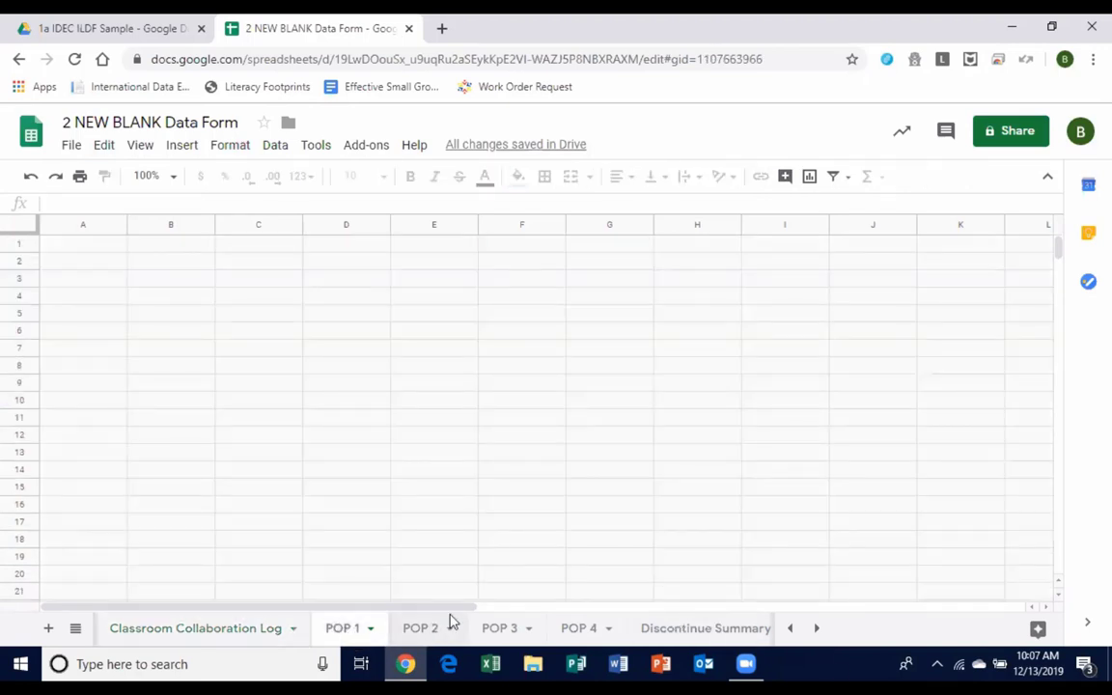
click(424, 629)
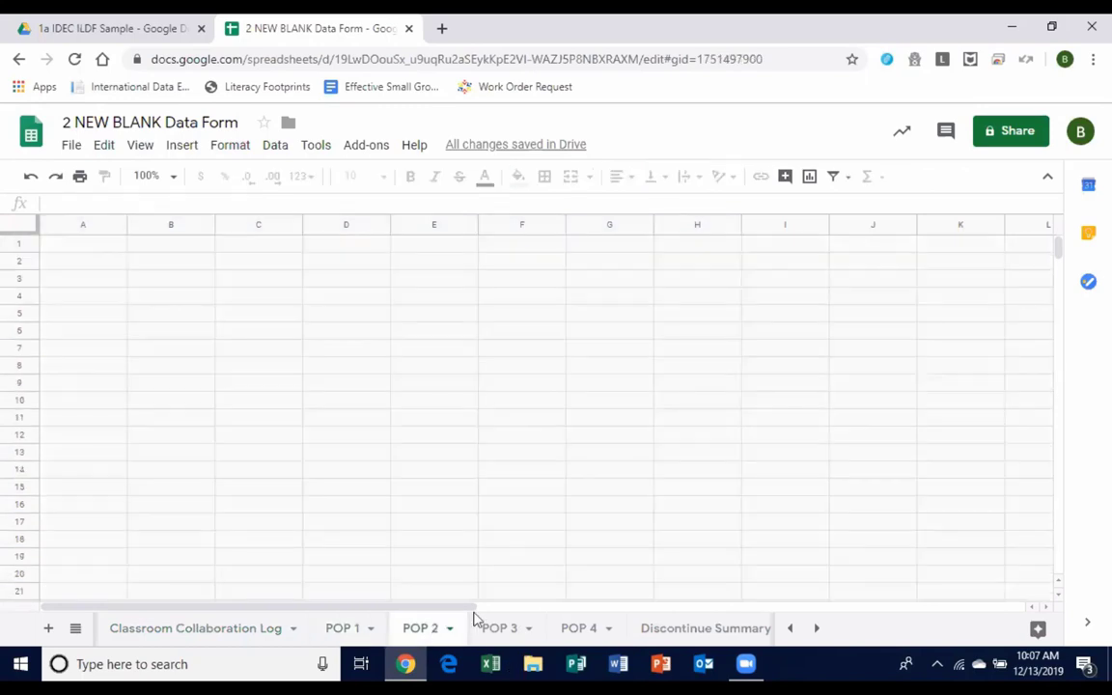
click(586, 633)
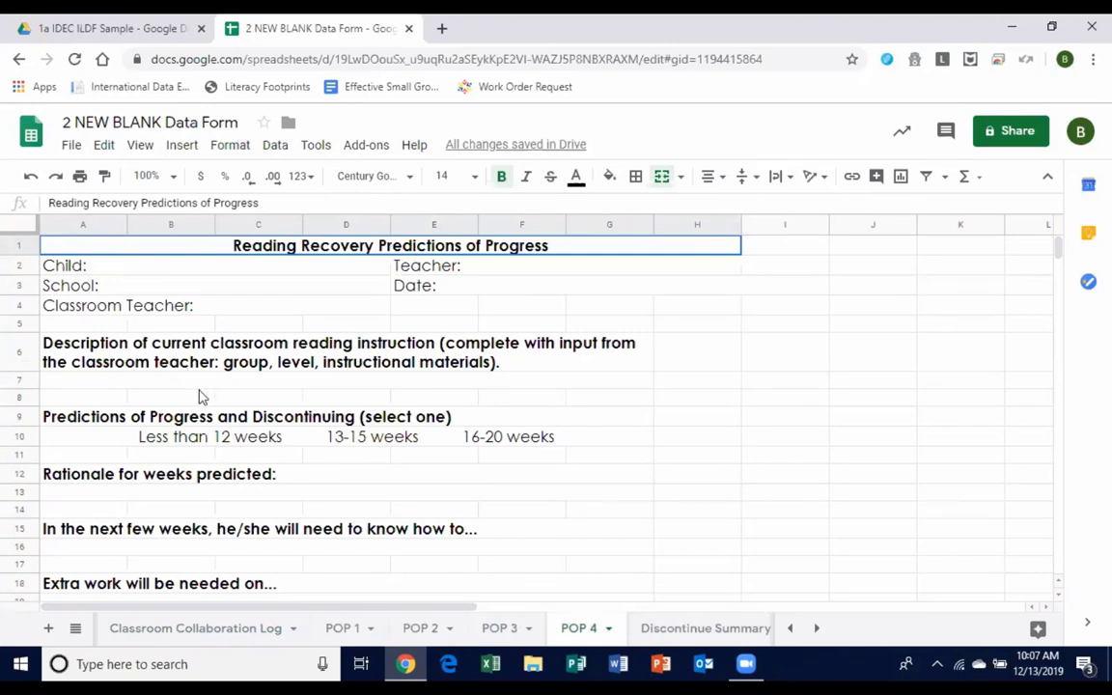
click(676, 630)
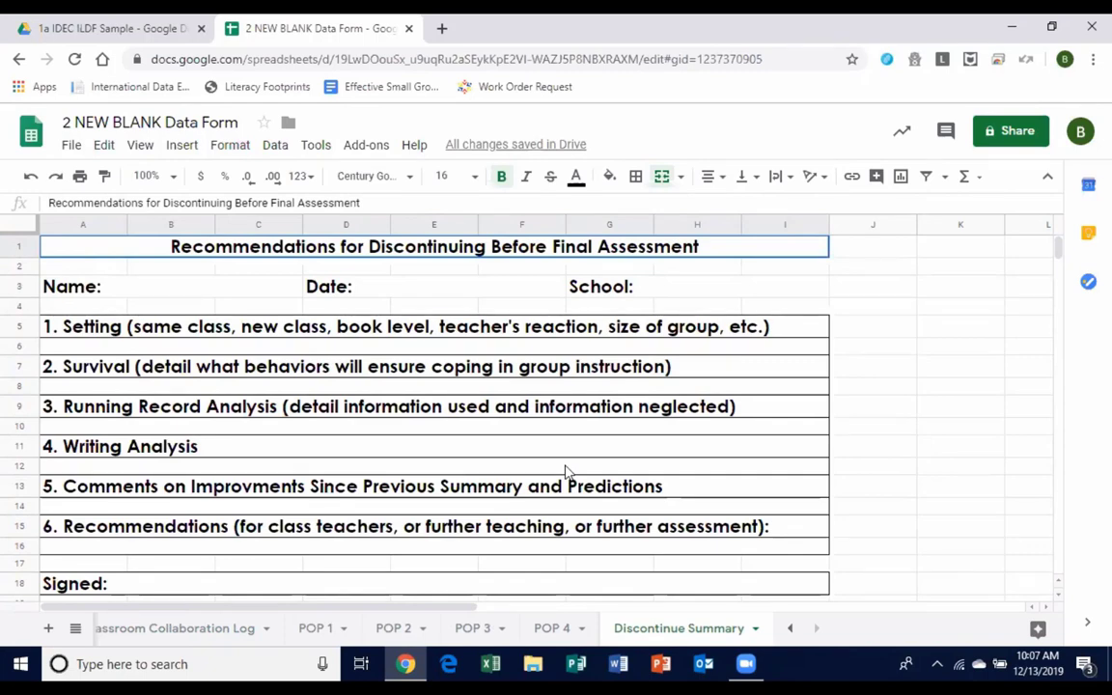
Scroll the sheet tab bar left until the Data Form tab is visible again.
click(789, 629)
click(789, 628)
click(789, 628)
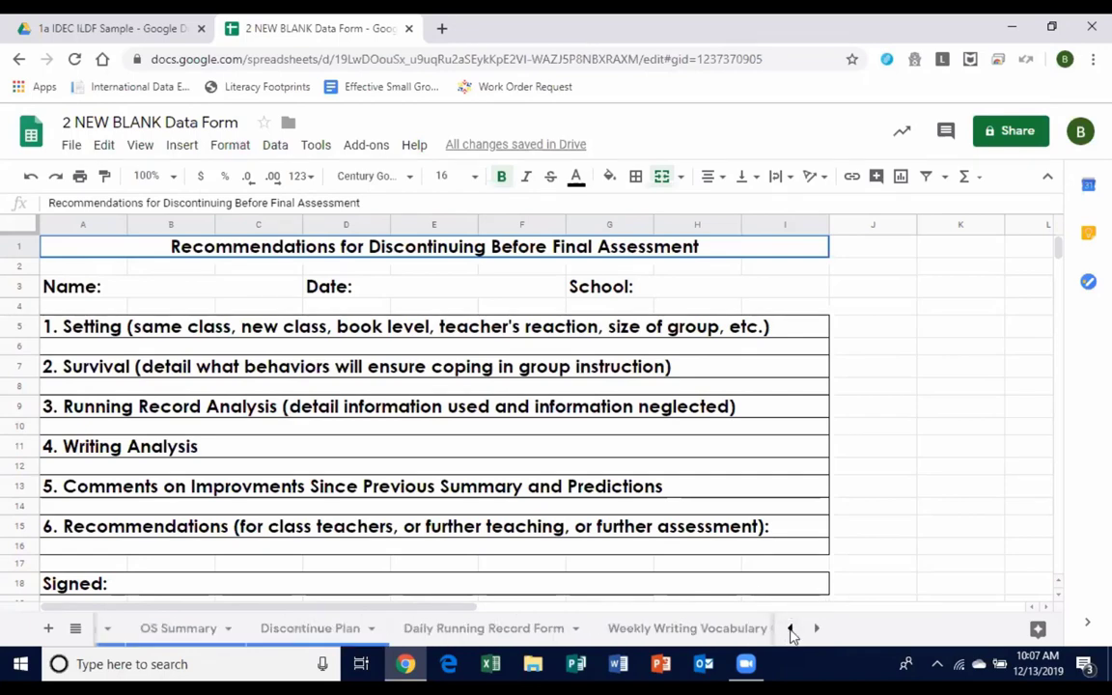
click(790, 628)
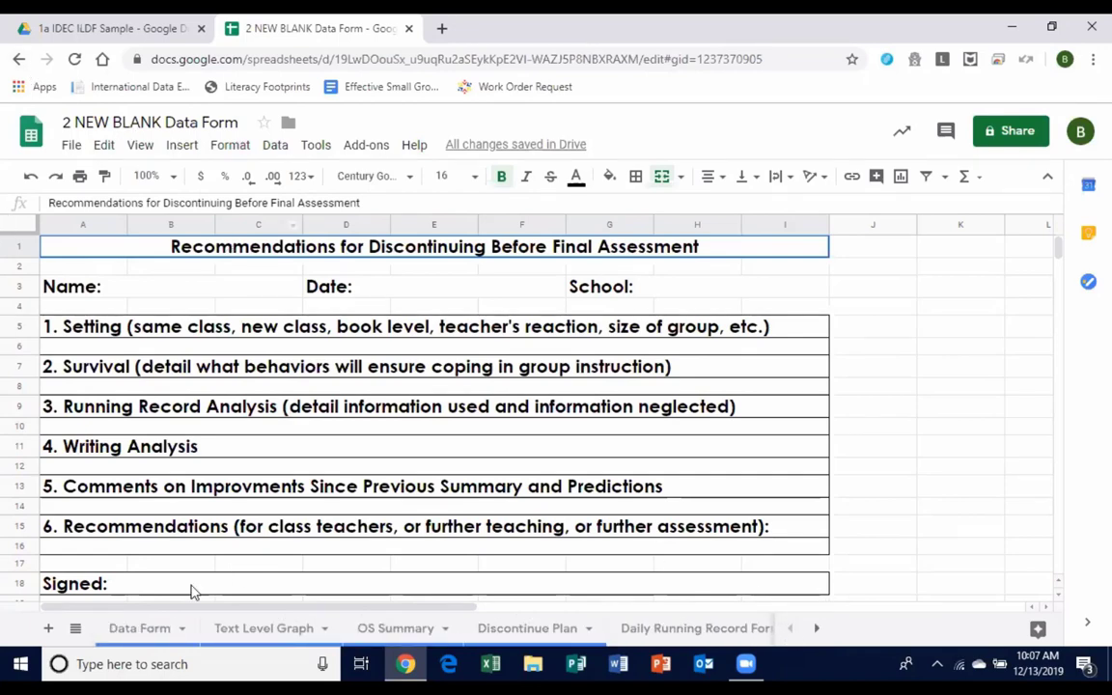
On the Data Form sheet, enter 97 without a % sign as the Level 1 % ACC.
click(131, 629)
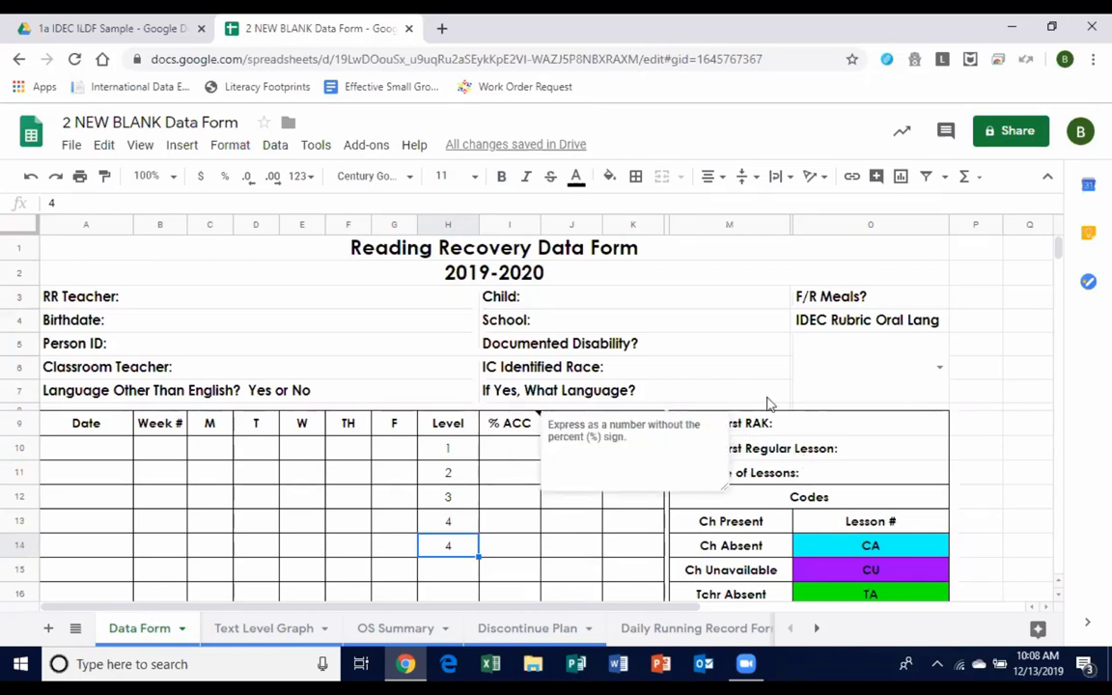
click(517, 455)
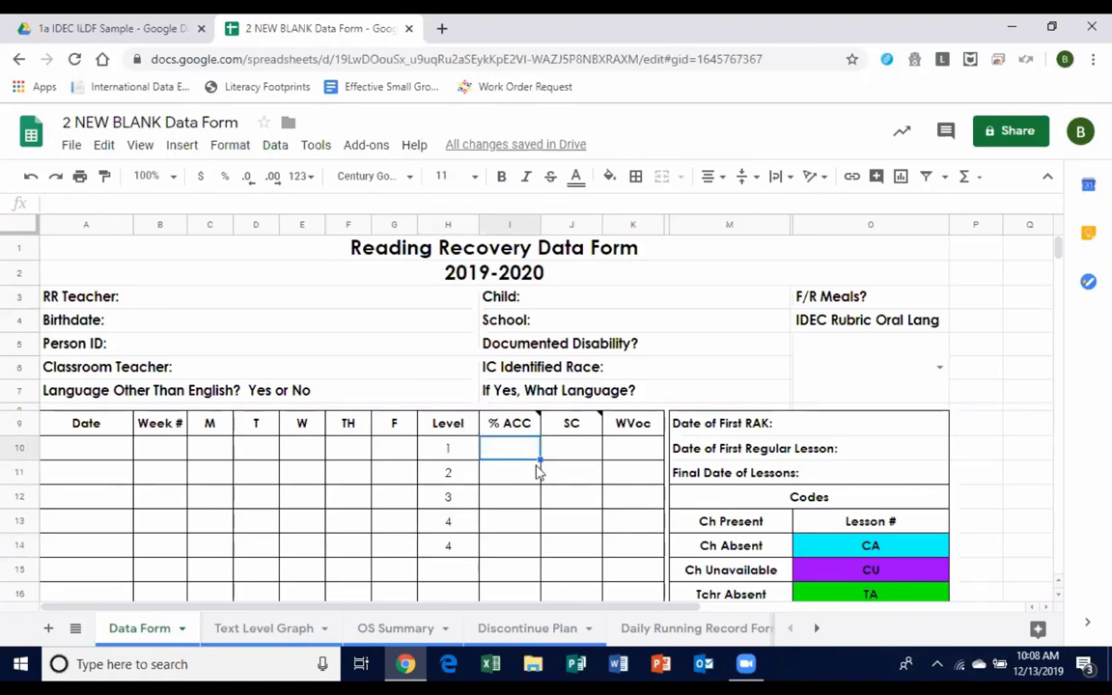
text(97%)
key(Return)
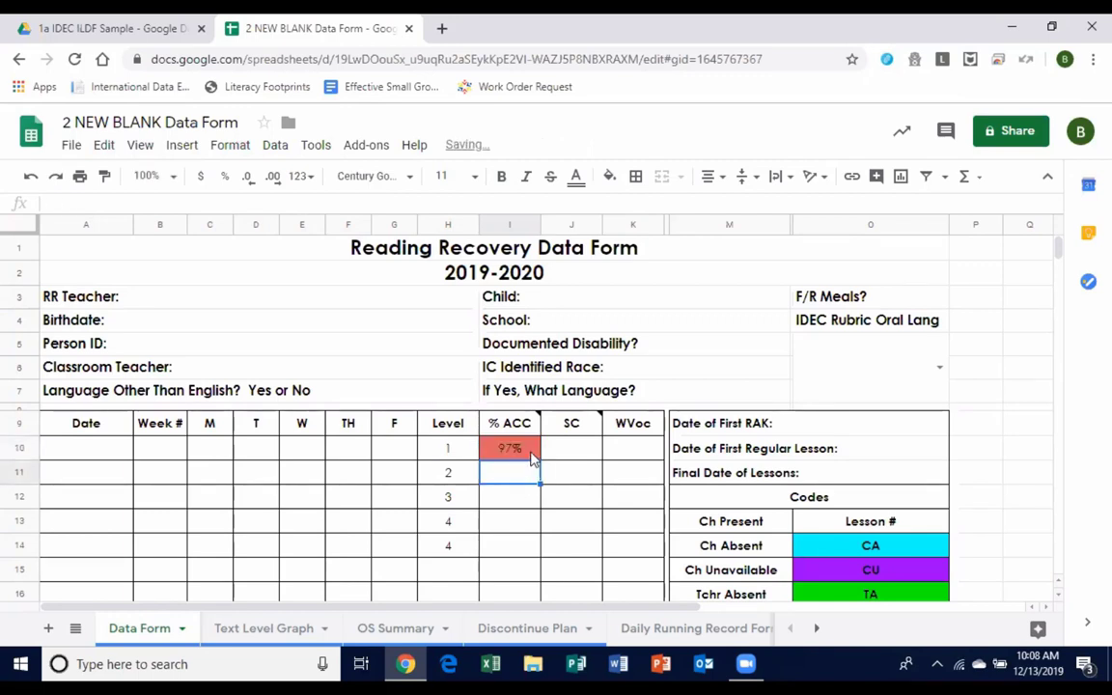
click(532, 451)
text(97)
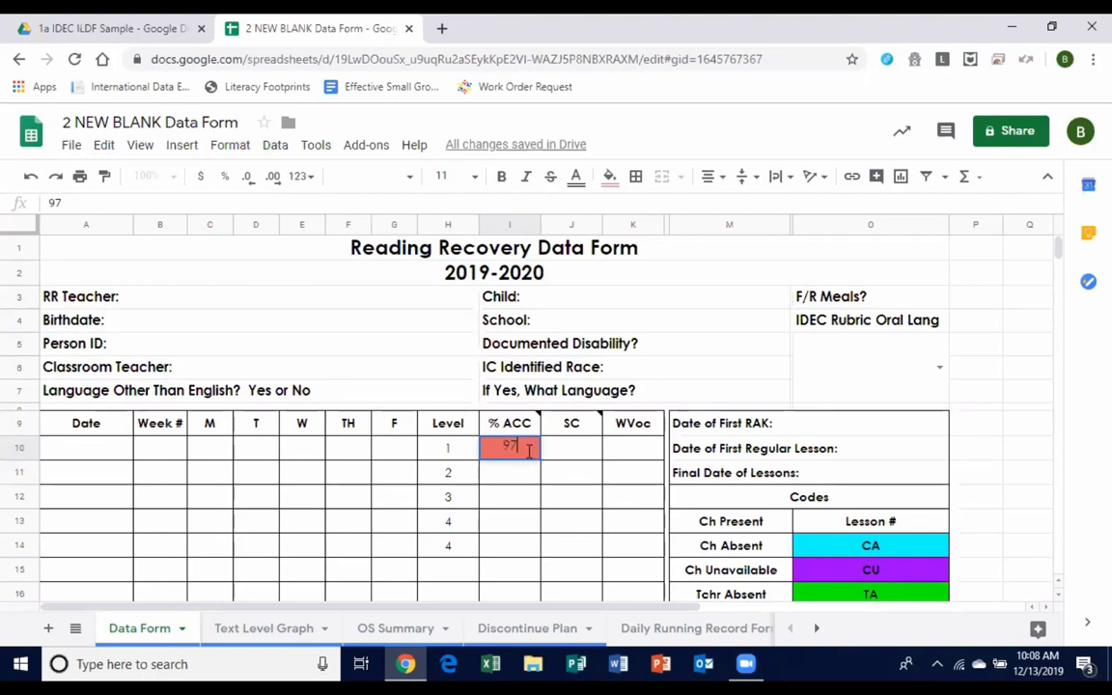
key(Return)
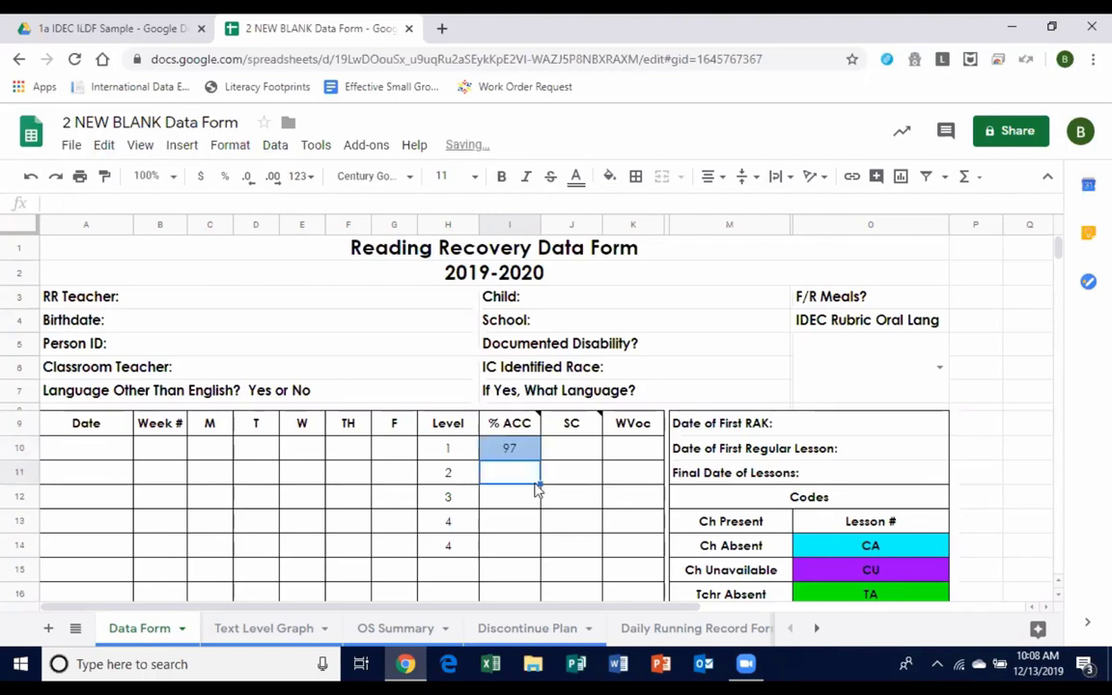
mouse_move(538, 418)
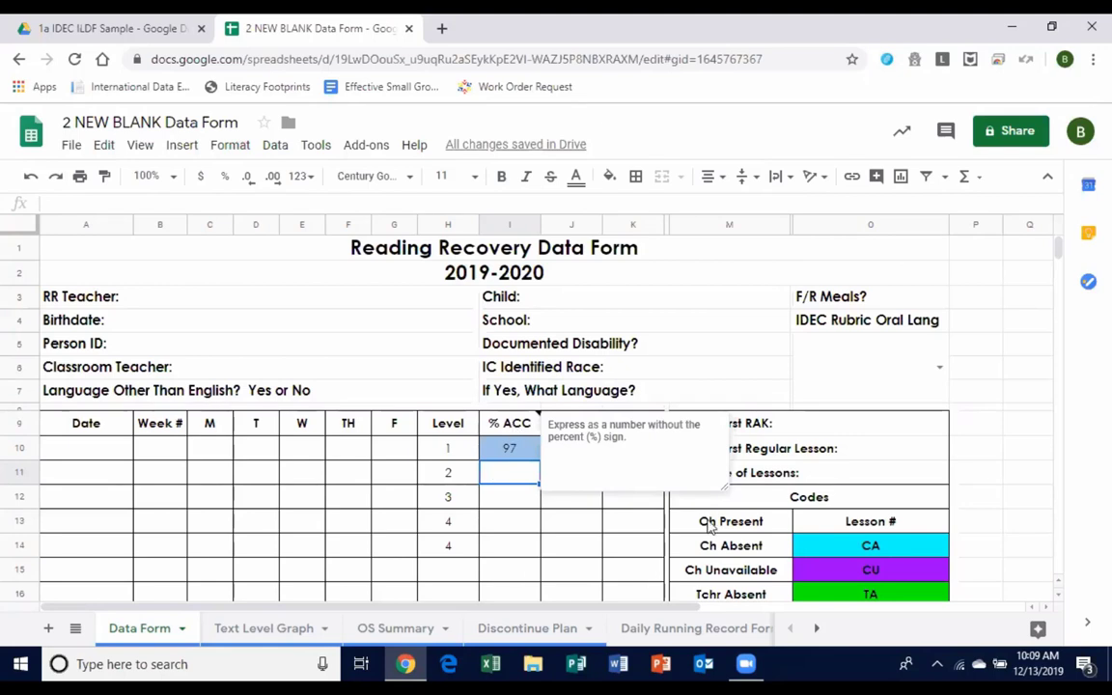
click(593, 338)
mouse_move(589, 428)
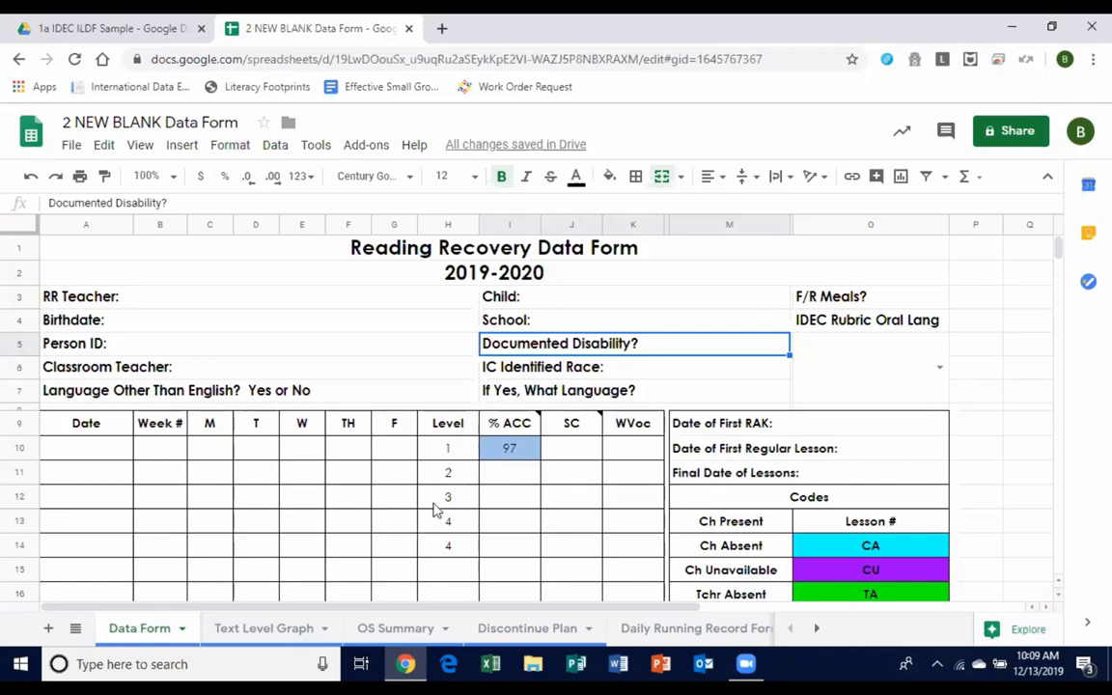
scroll(469, 489, down, 5)
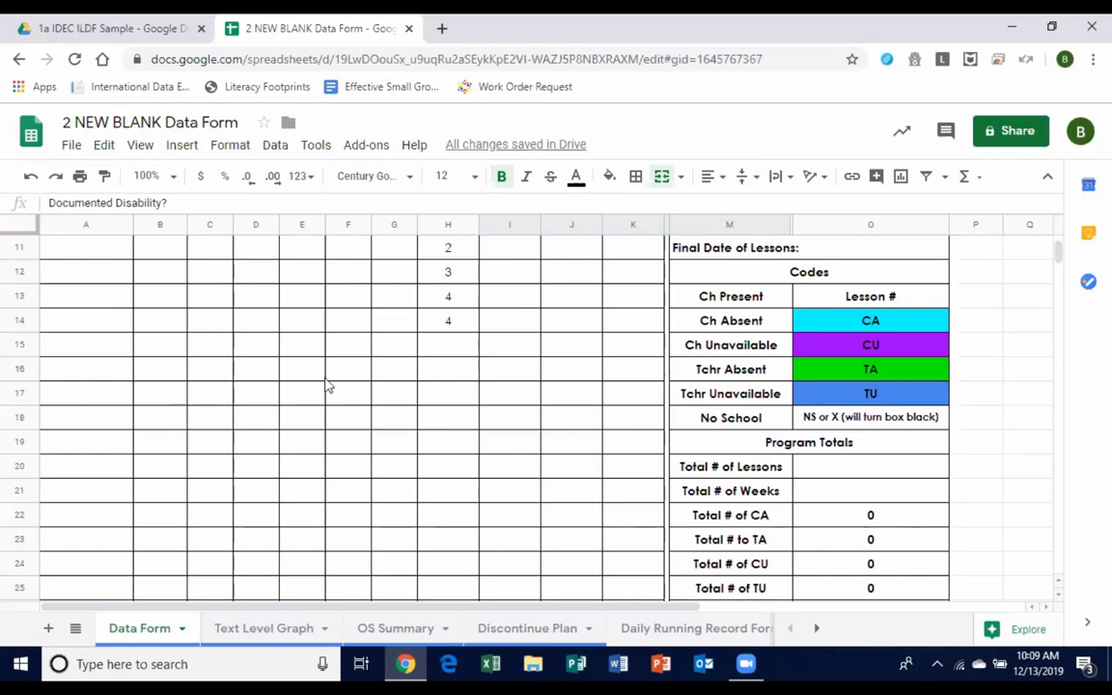
scroll(326, 385, up, 5)
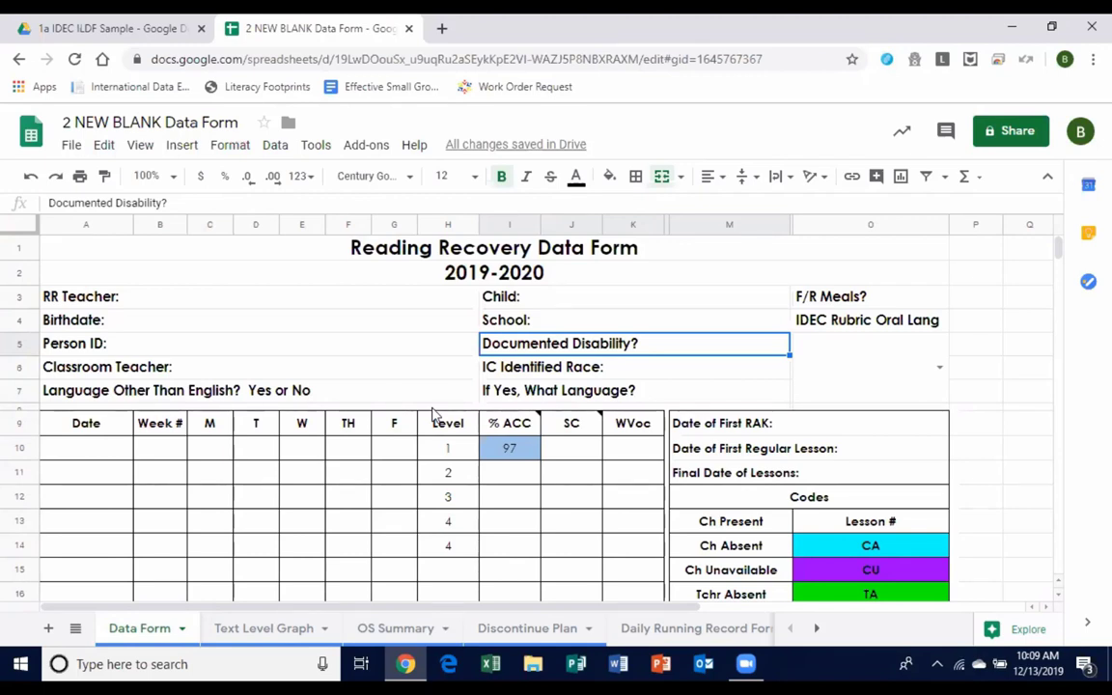
click(519, 367)
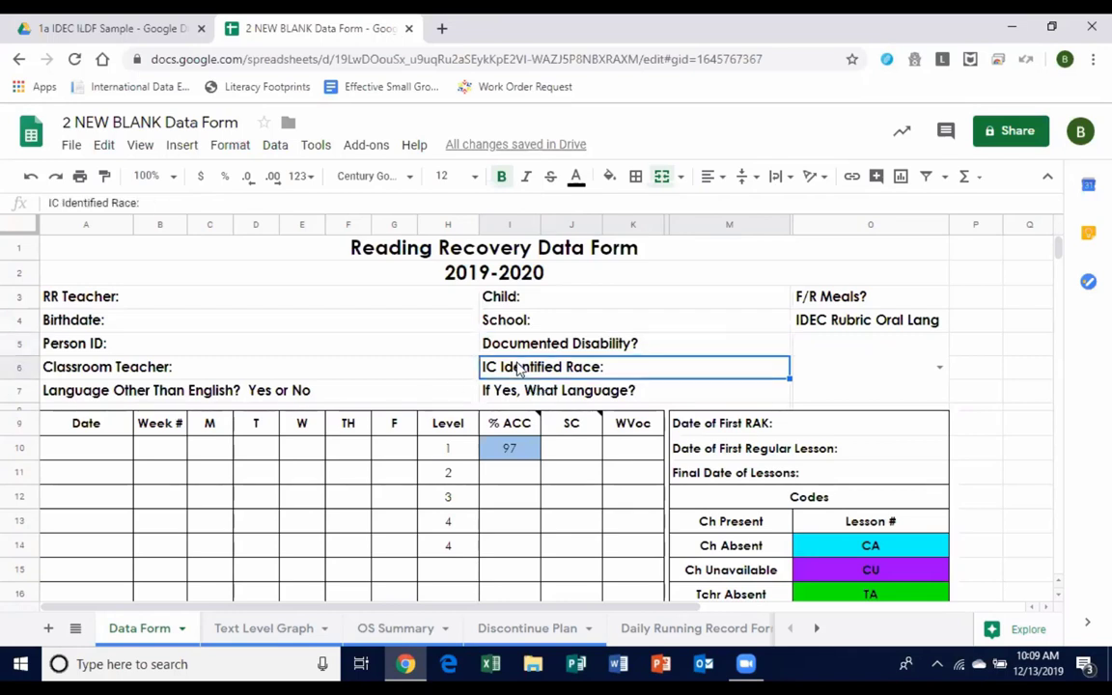
click(509, 346)
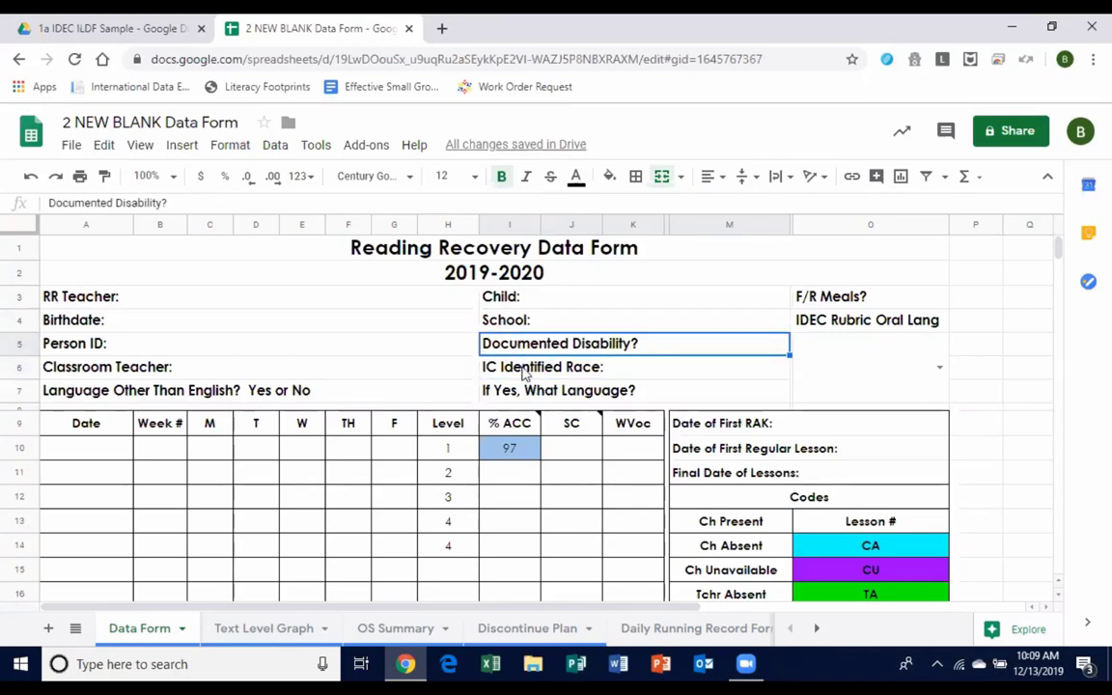
click(509, 370)
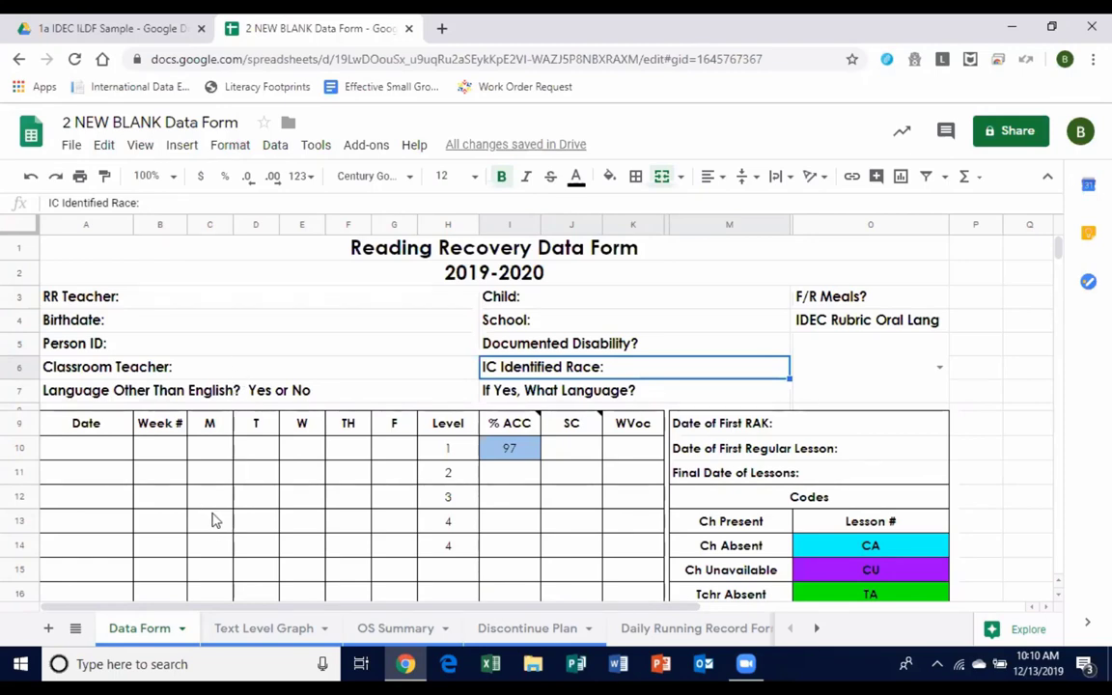
Glance at the Text Level Graph sheet, then return to the Data Form sheet.
click(243, 633)
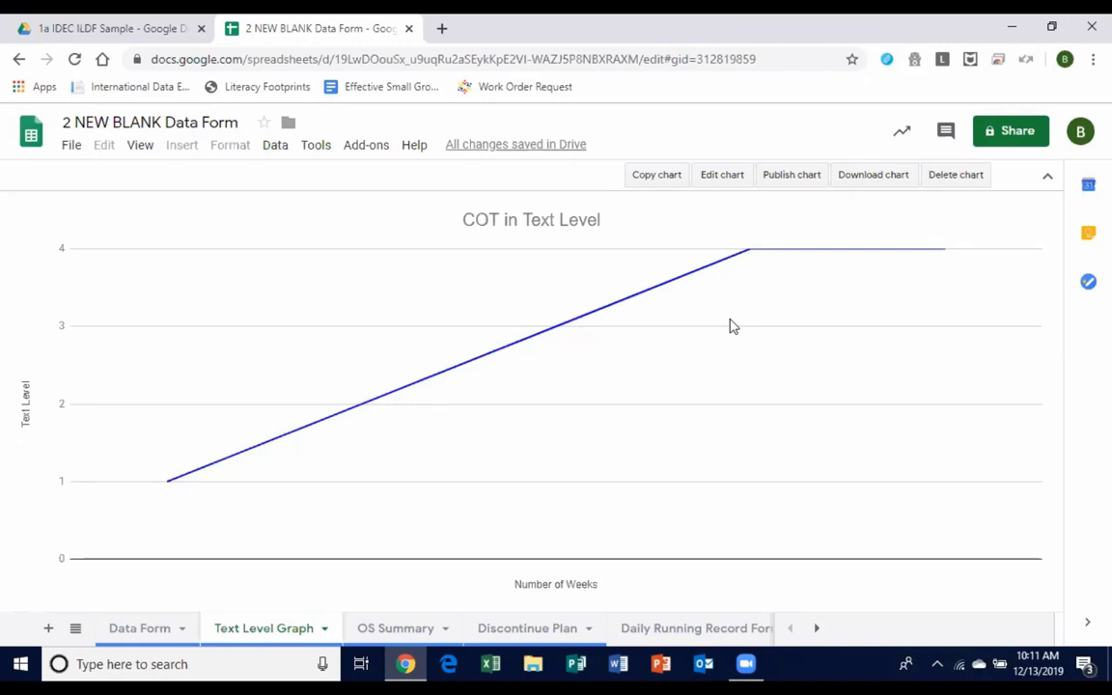
click(153, 628)
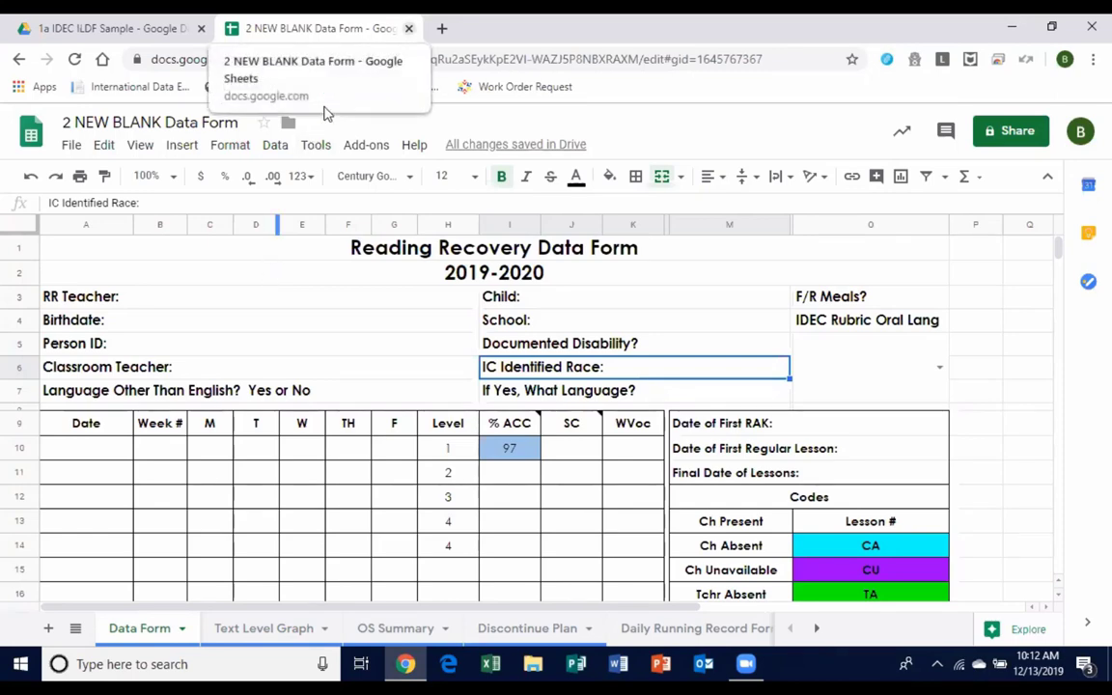
Close the data form, browse the RR, LL, LPS shared drive, then return to My Drive.
key(ctrl+w)
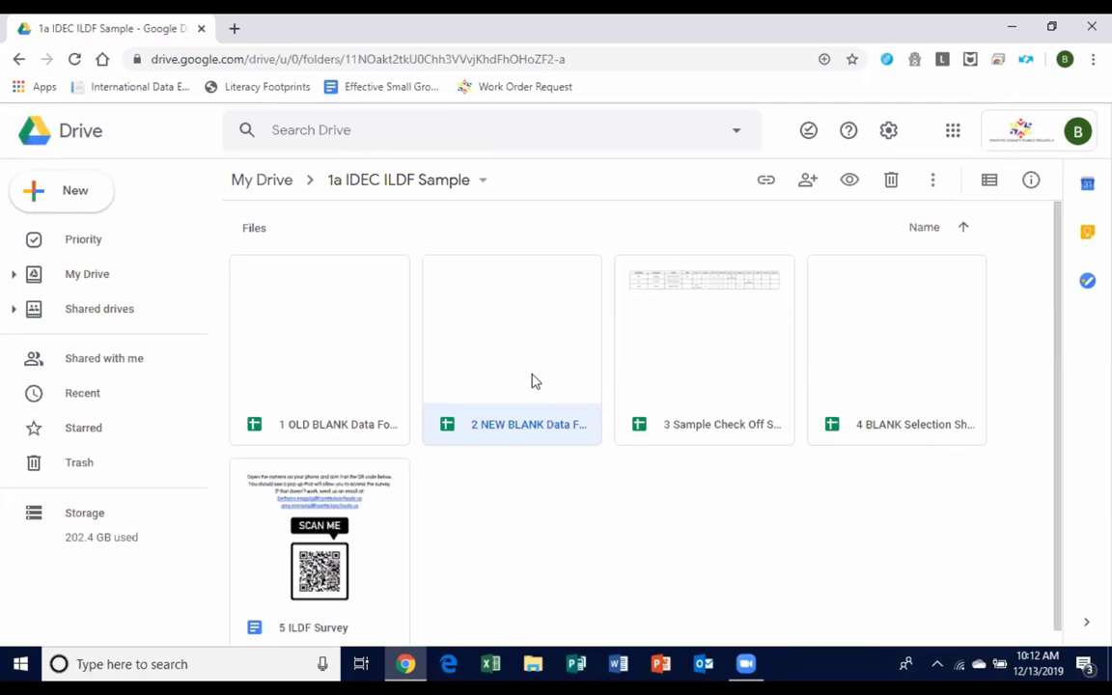
click(97, 311)
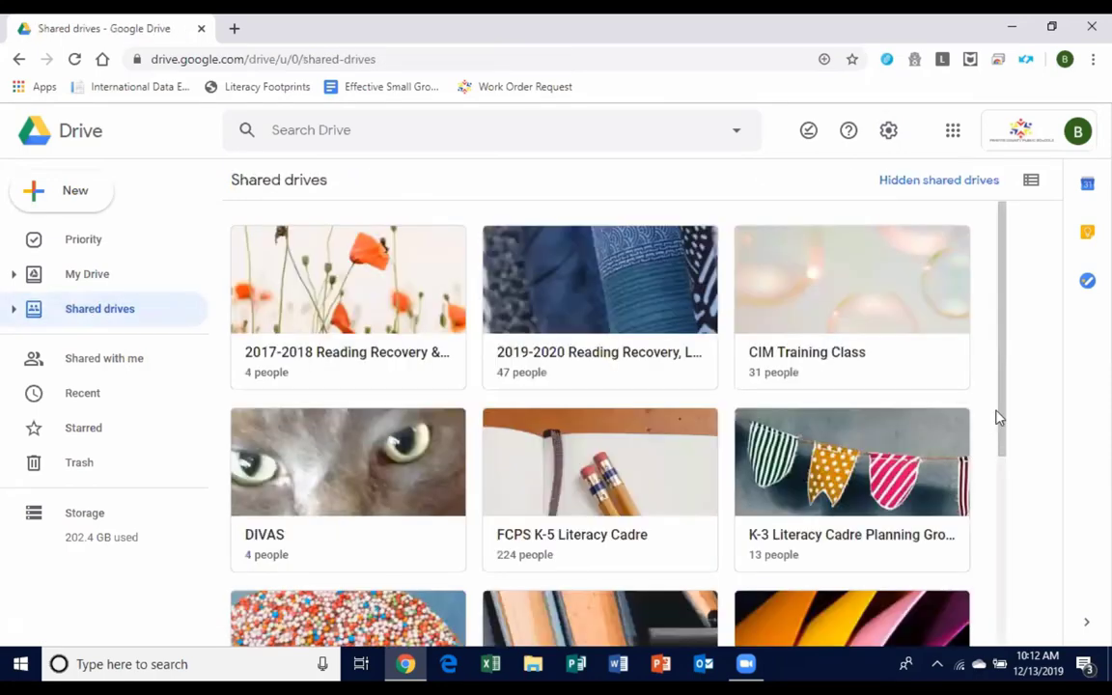
scroll(1000, 417, down, 3)
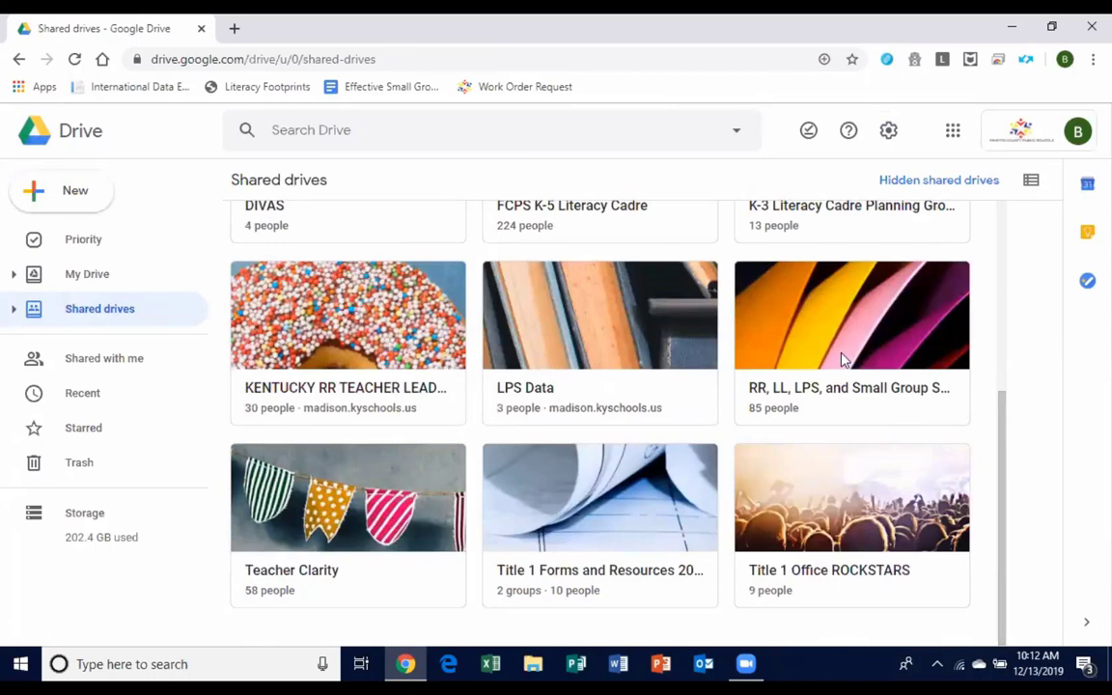
double_click(843, 361)
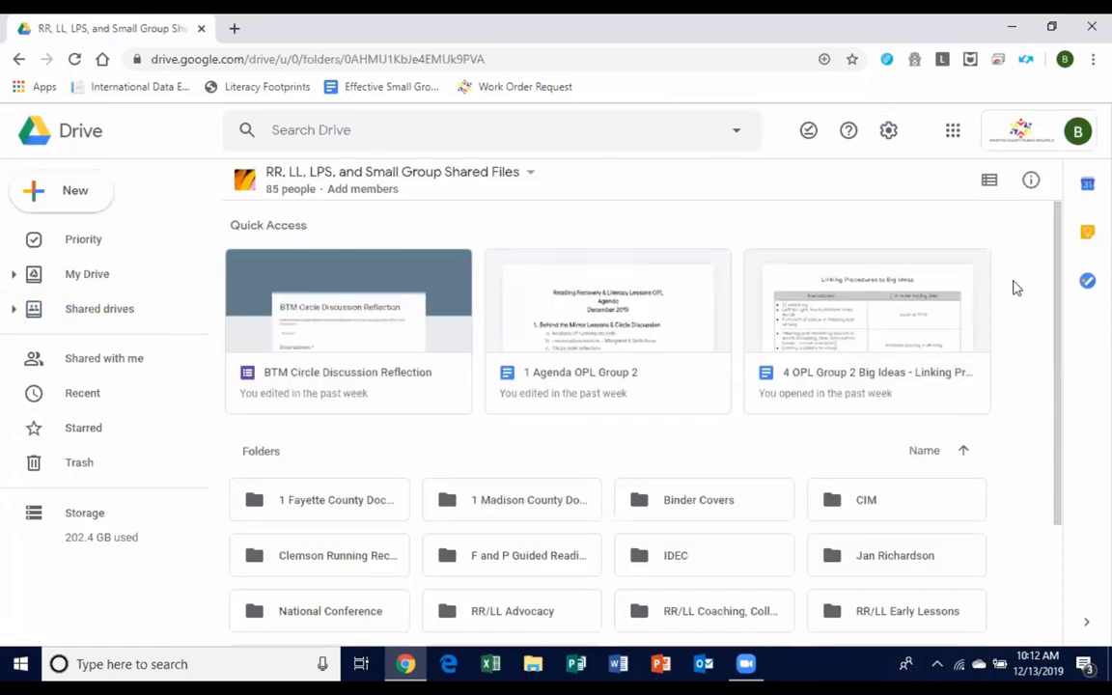
scroll(1058, 253, down, 1)
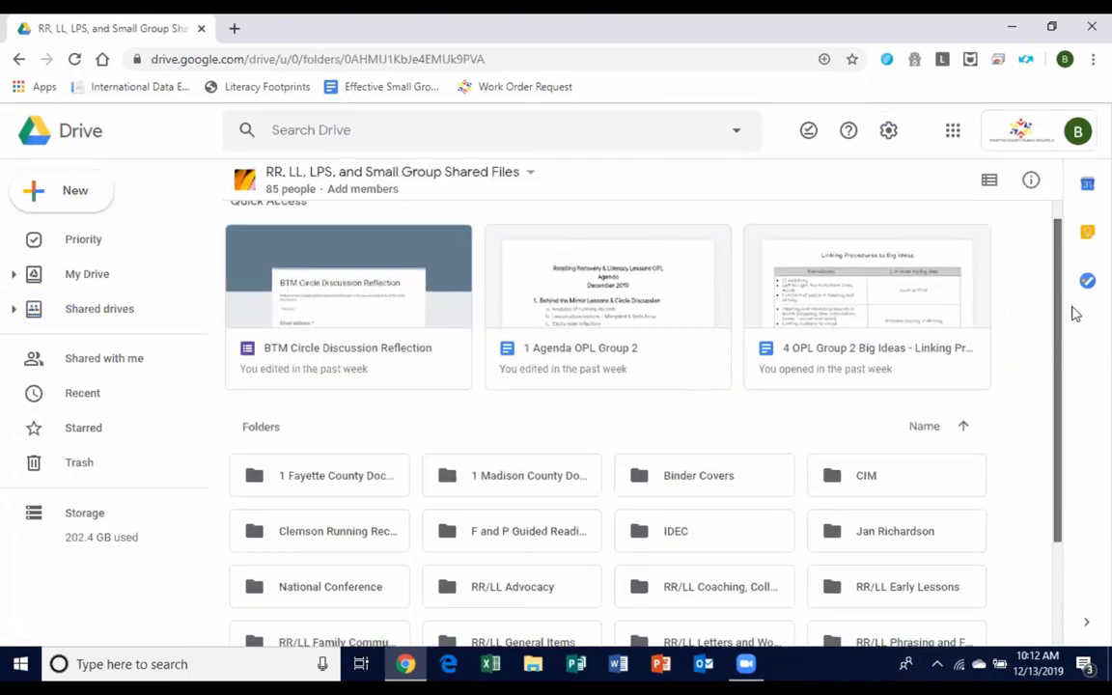
scroll(1075, 310, down, 1)
scroll(1082, 367, down, 1)
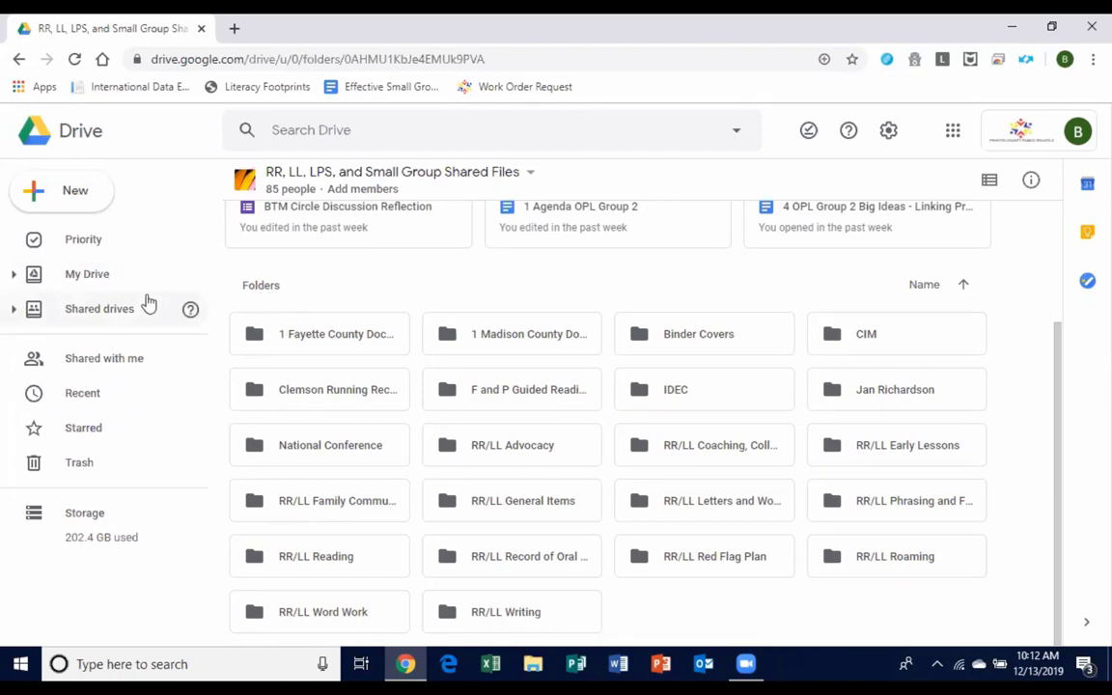
click(100, 285)
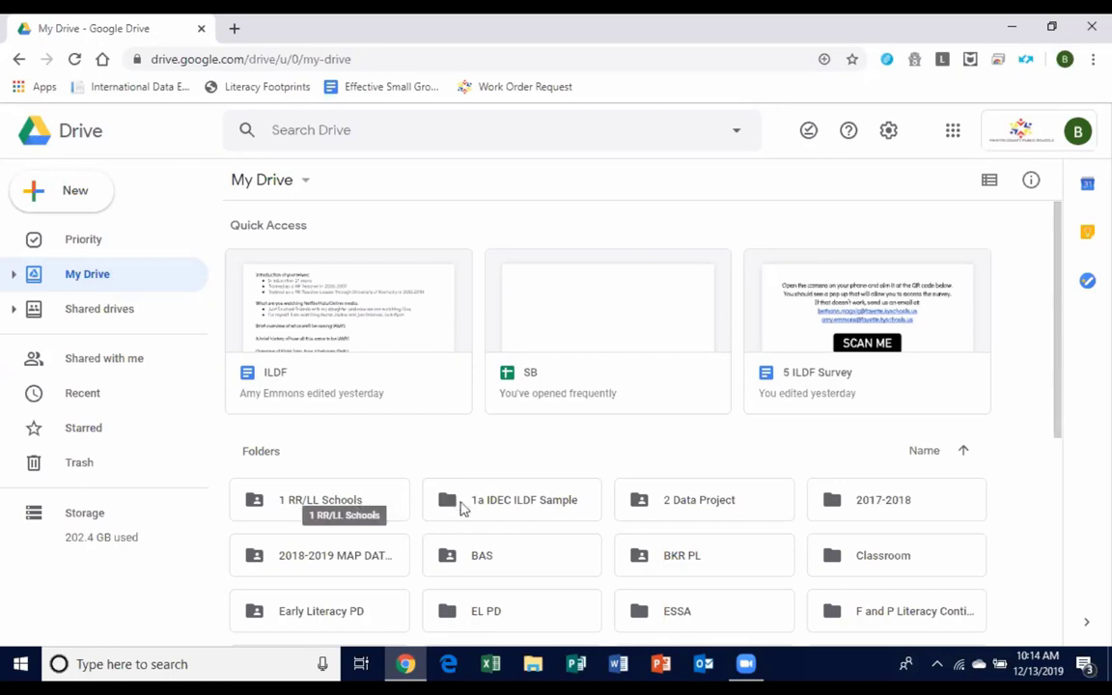
Open the 1a IDEC ILDF Sample folder and look over its data form and selection sheet files.
double_click(490, 508)
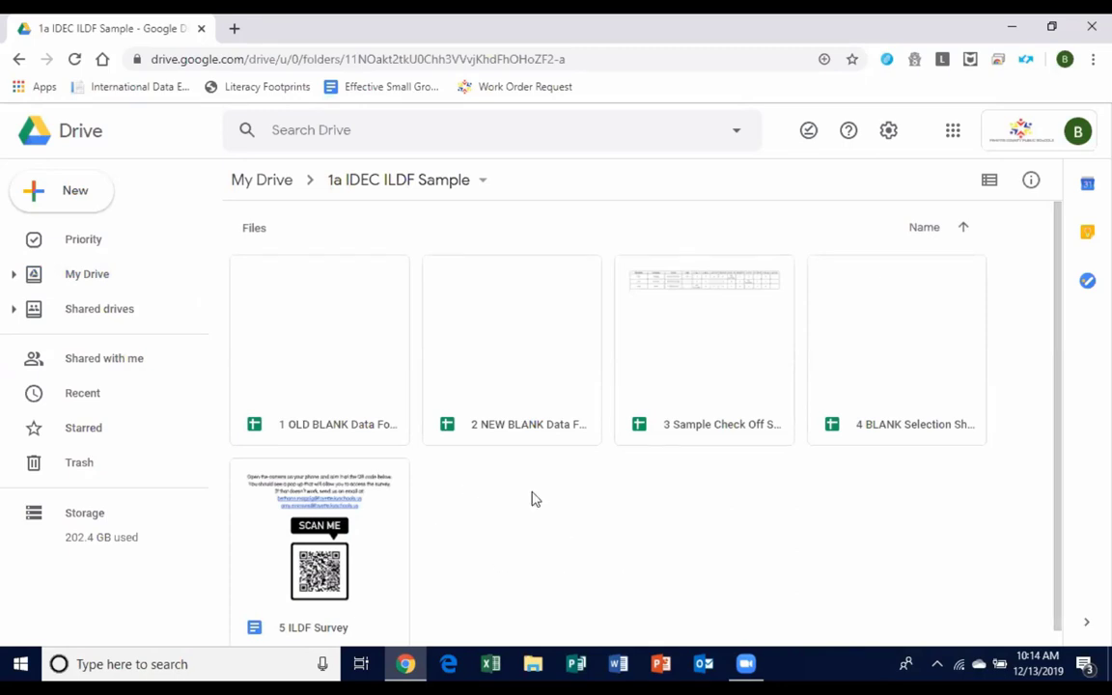
click(475, 438)
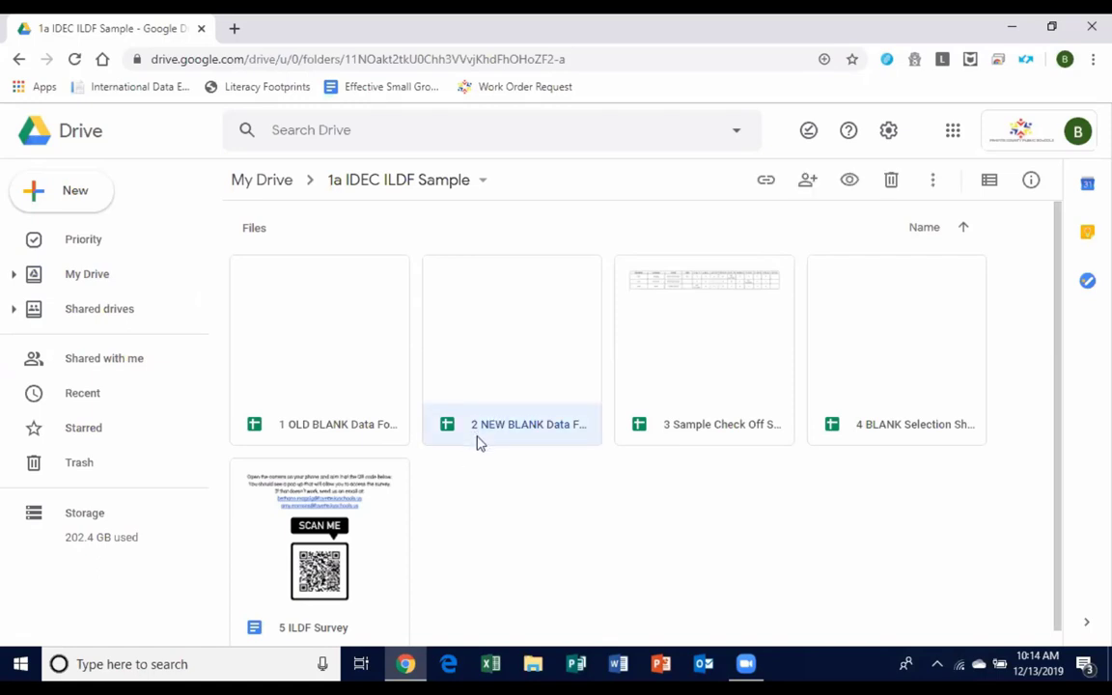
click(914, 435)
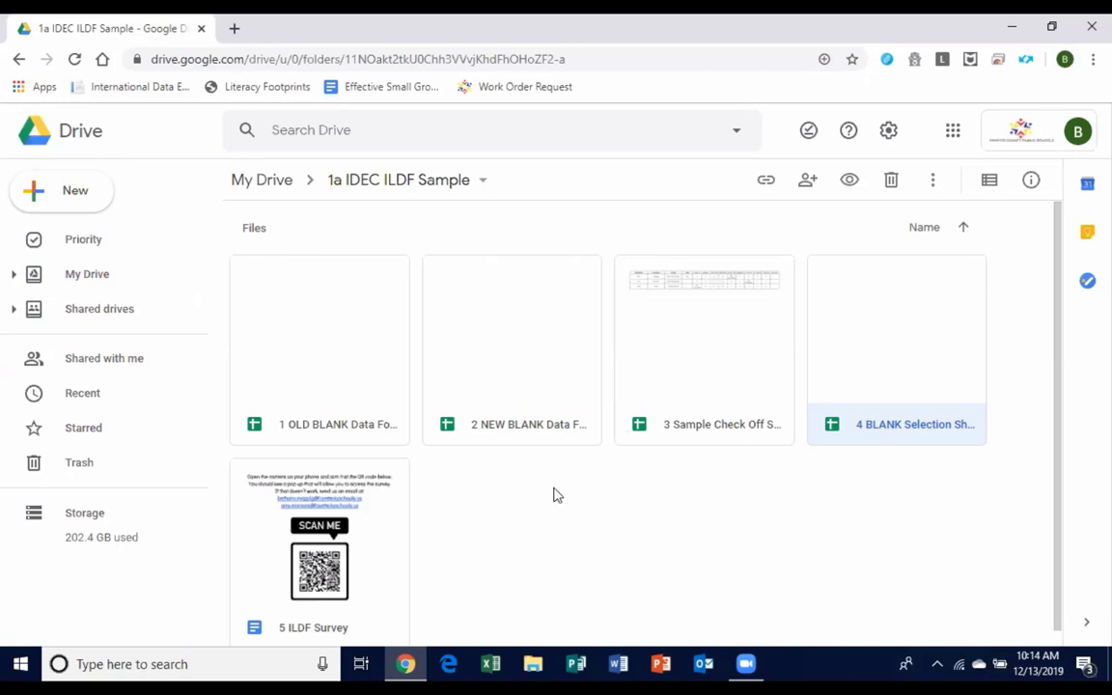
click(566, 533)
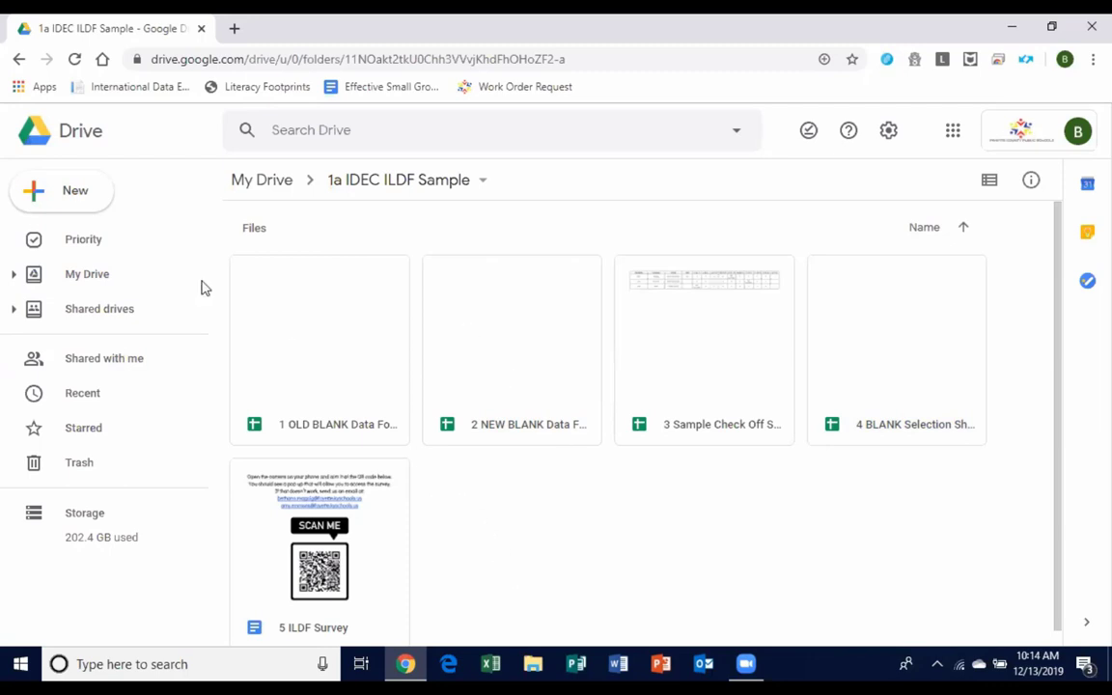
Create a folder named 'IDEC Elementary' inside the 1a IDEC ILDF Sample folder.
click(97, 193)
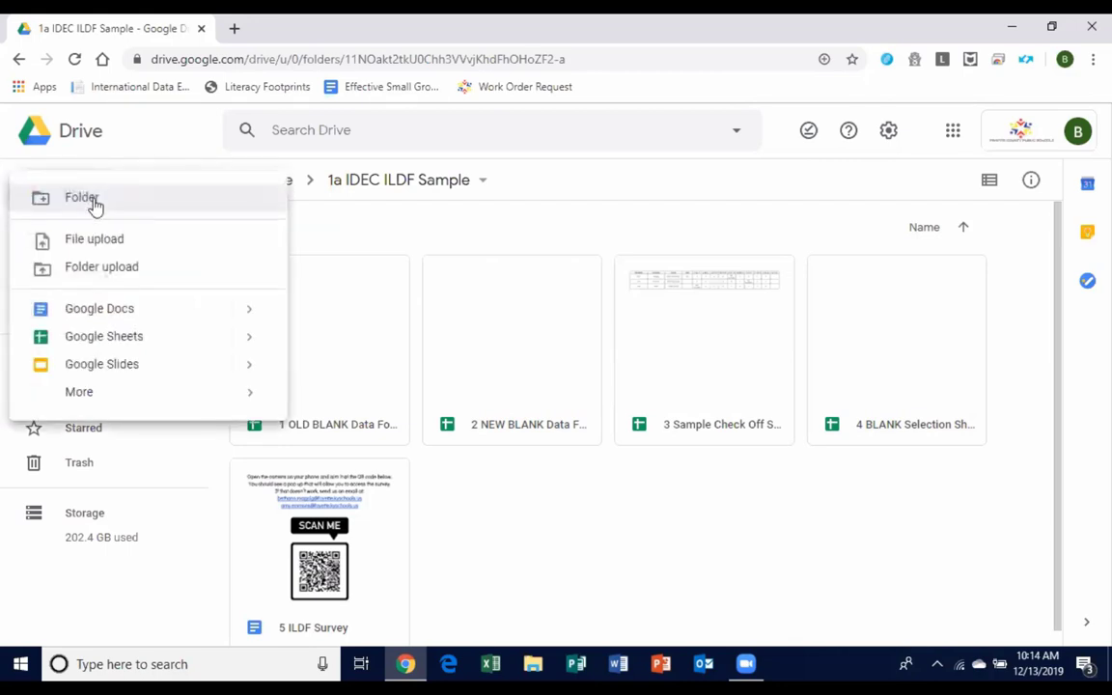
click(568, 513)
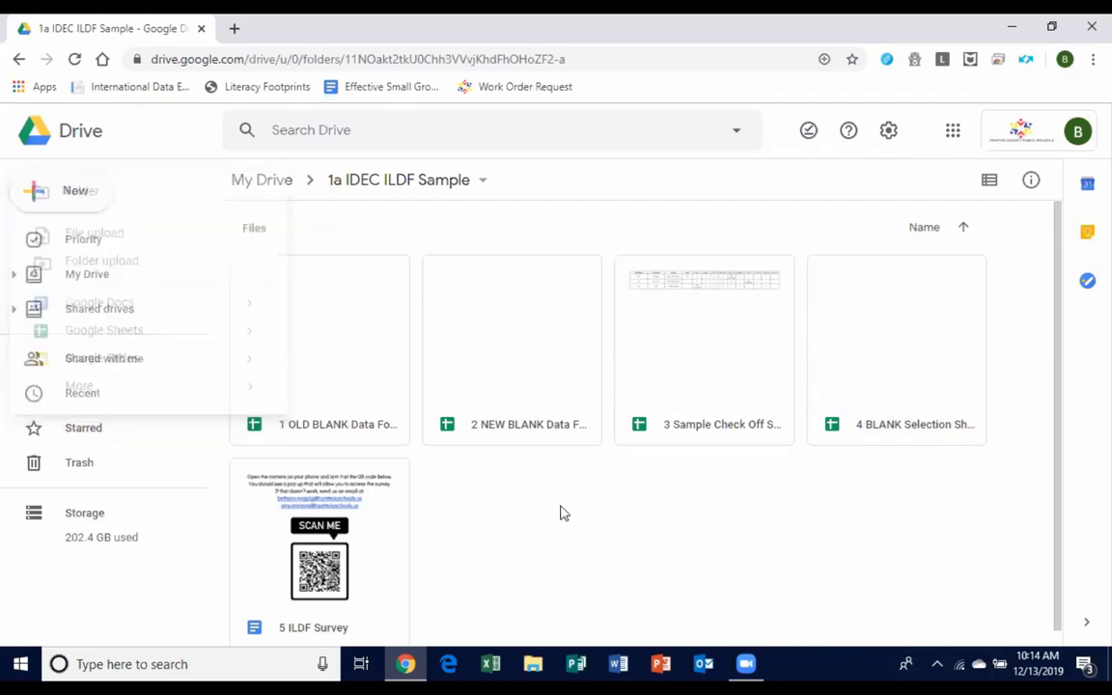
right_click(473, 494)
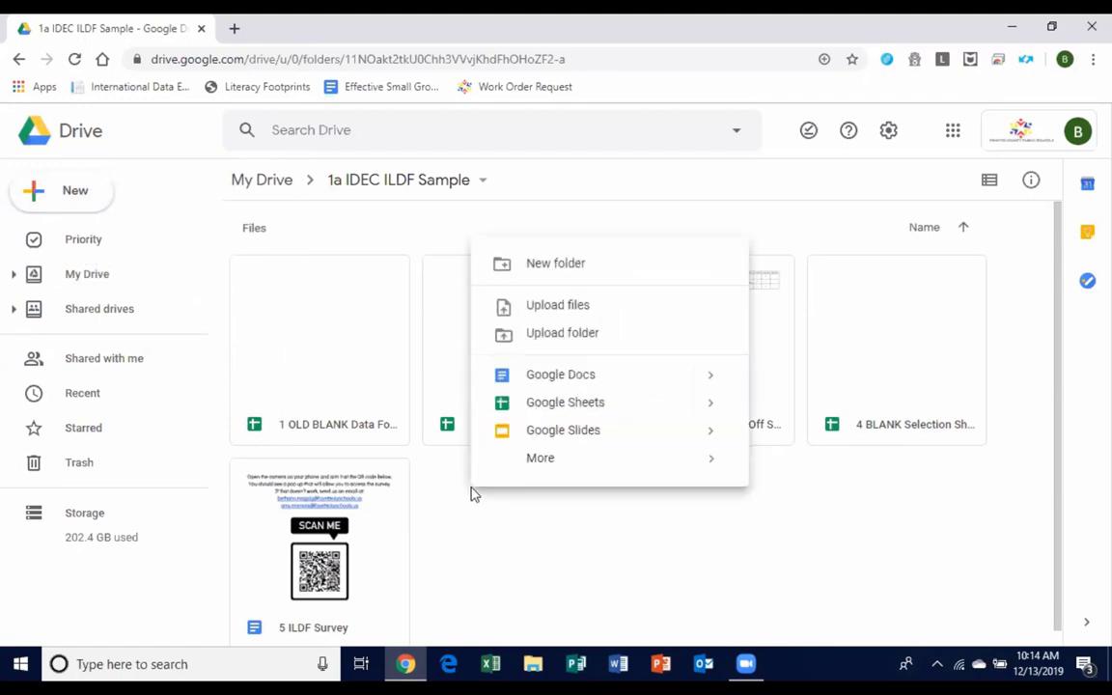
click(555, 279)
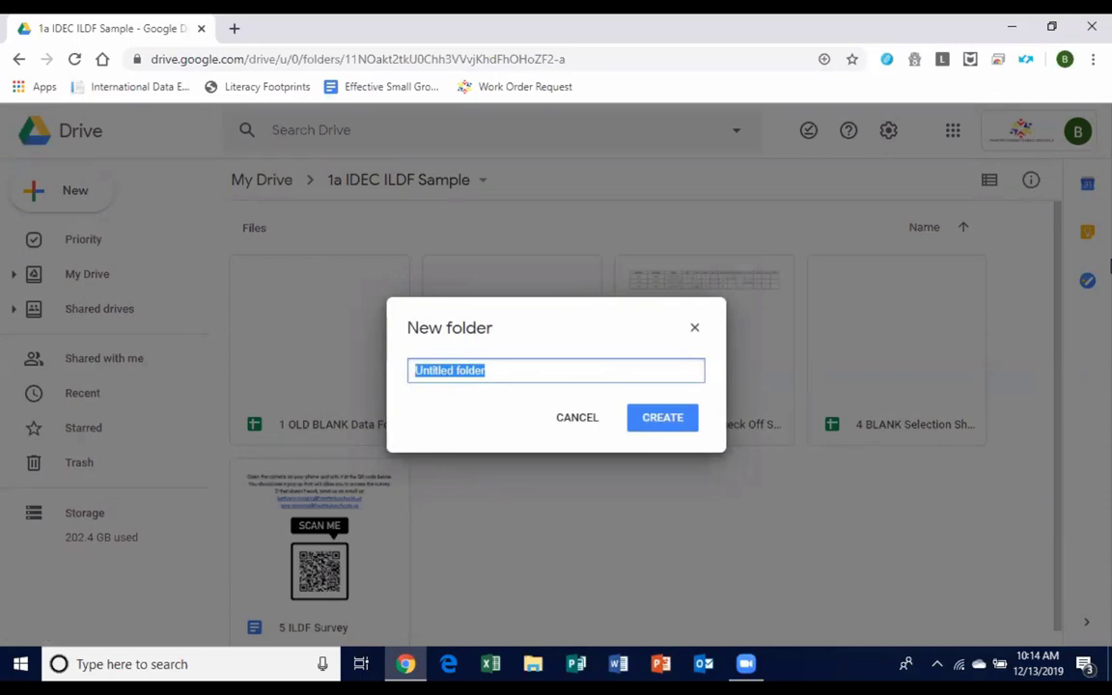
text(IDEC E)
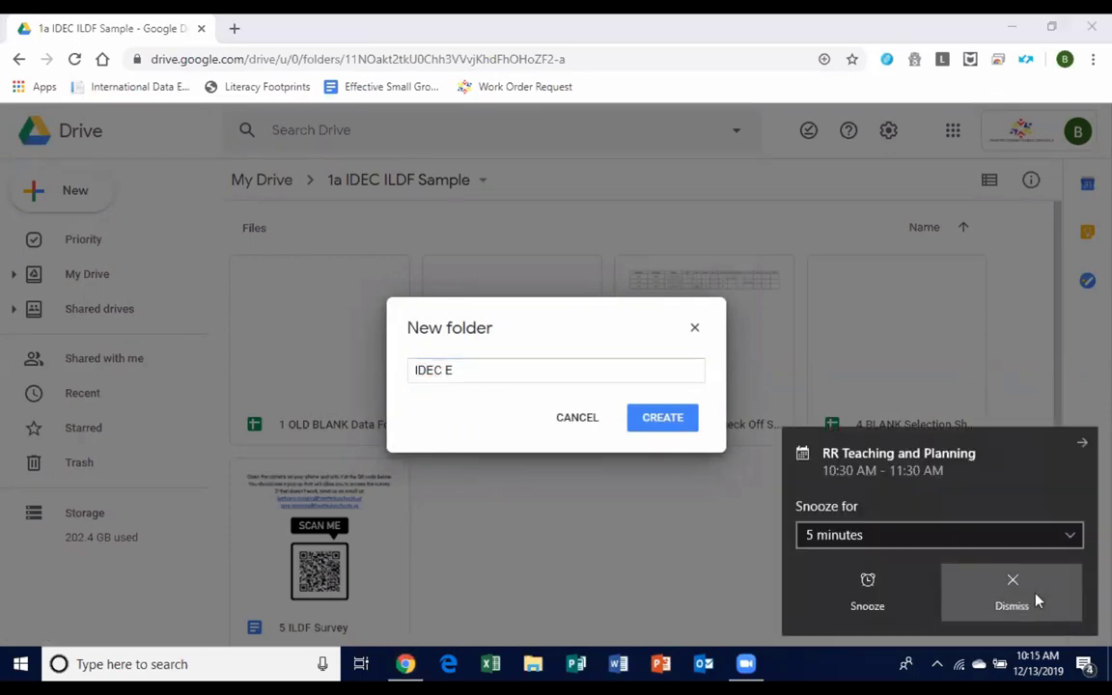
click(1037, 600)
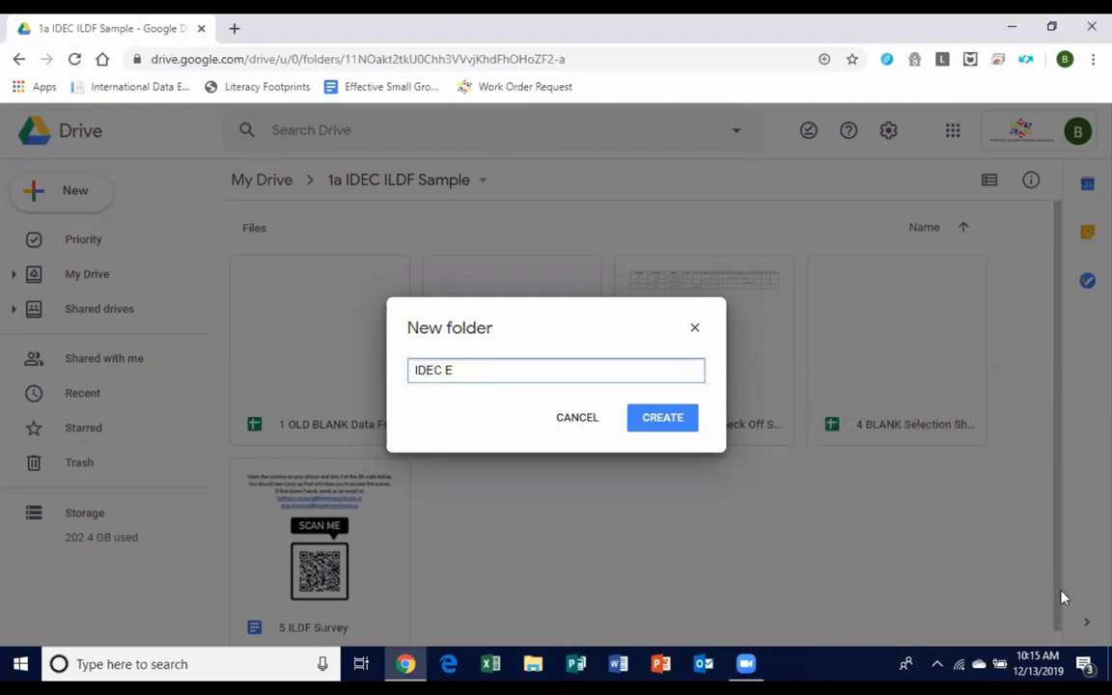
text(lementaa)
key(BackSpace)
text(rve)
text(y)
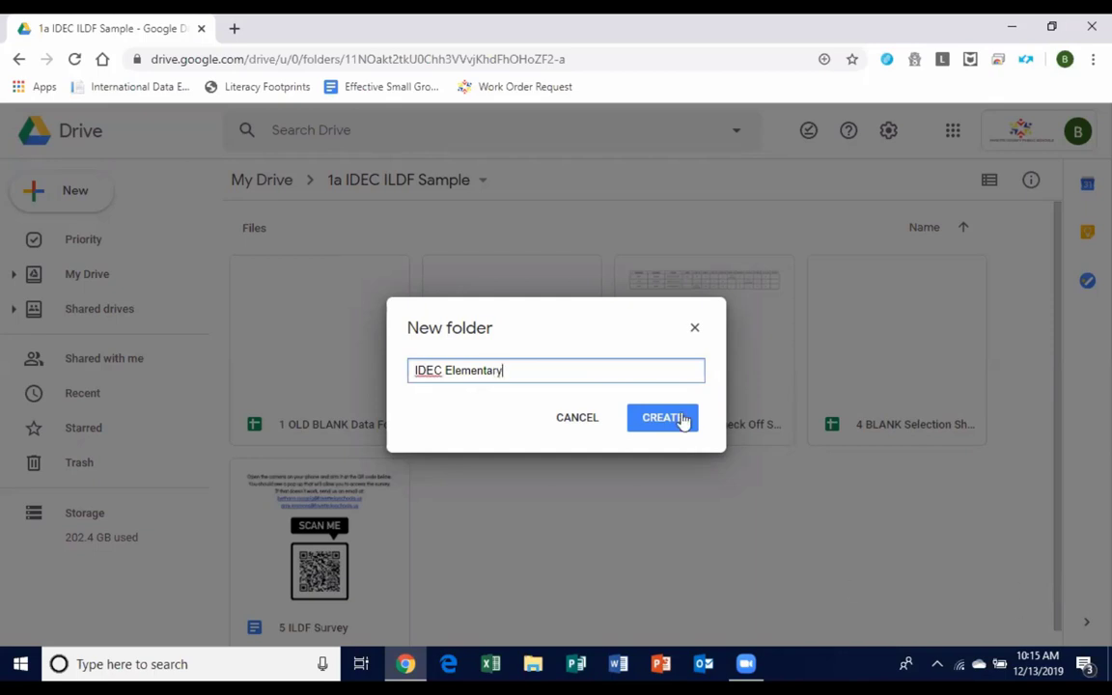
click(665, 424)
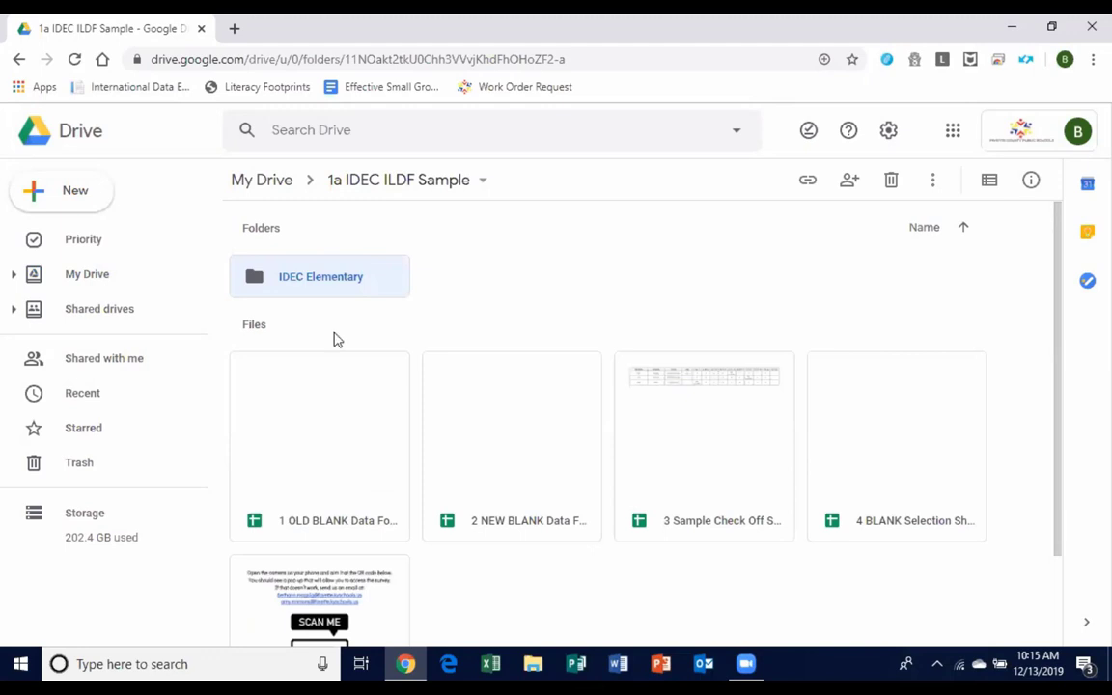
Inside IDEC Elementary, create a new folder named for the first teacher.
double_click(294, 290)
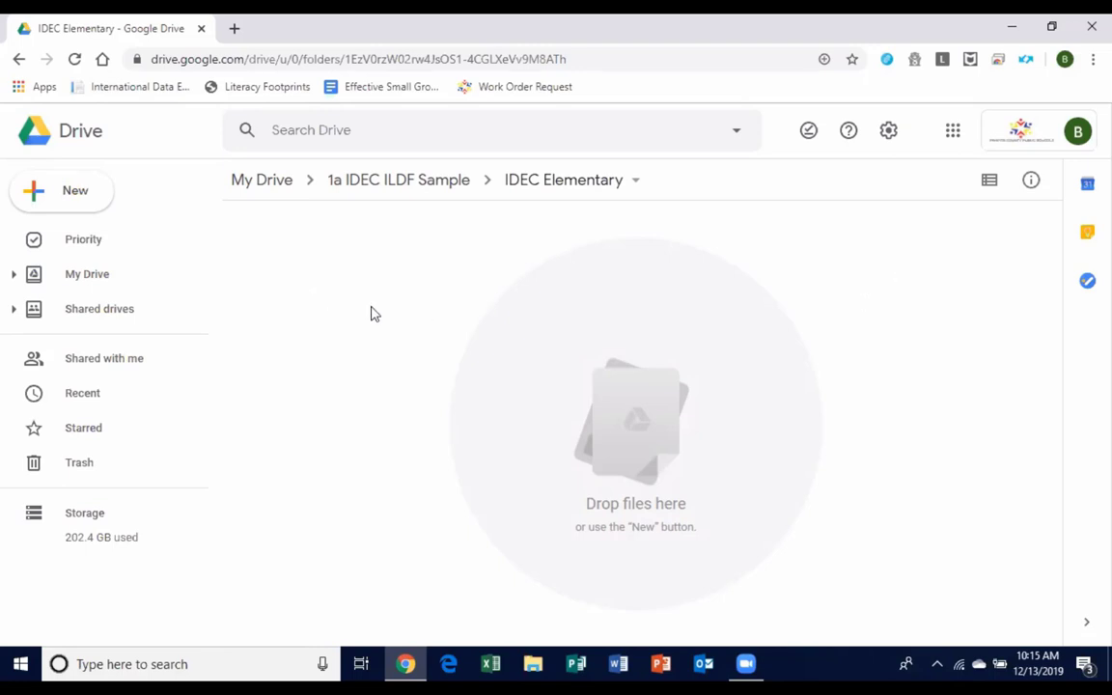
right_click(335, 277)
click(359, 305)
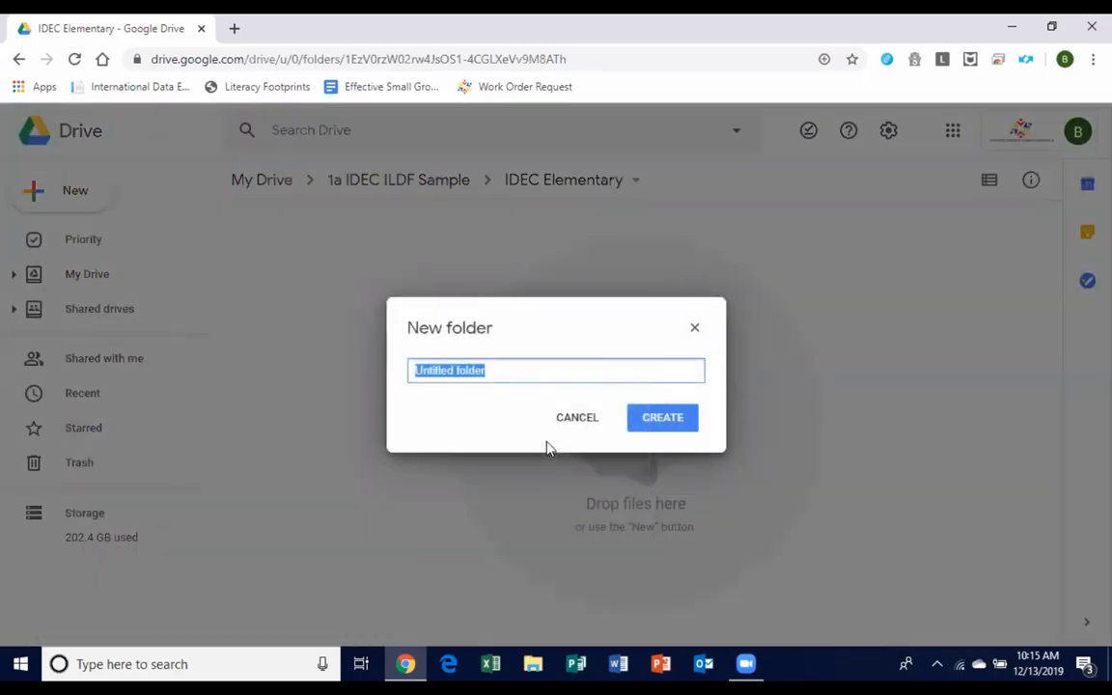
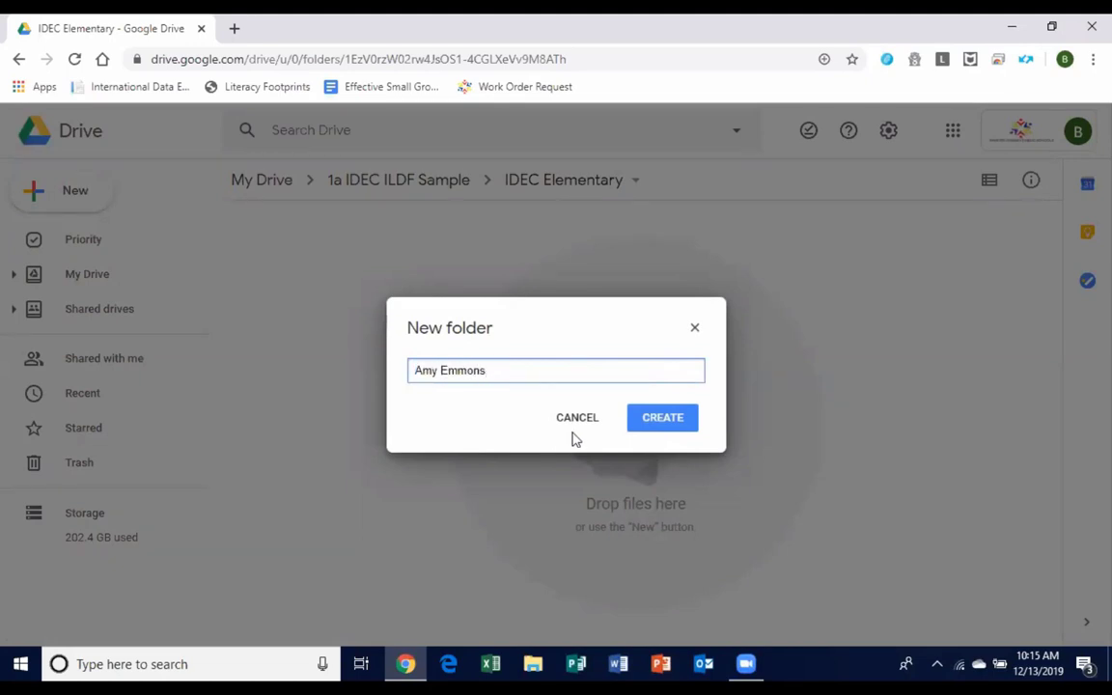
click(650, 417)
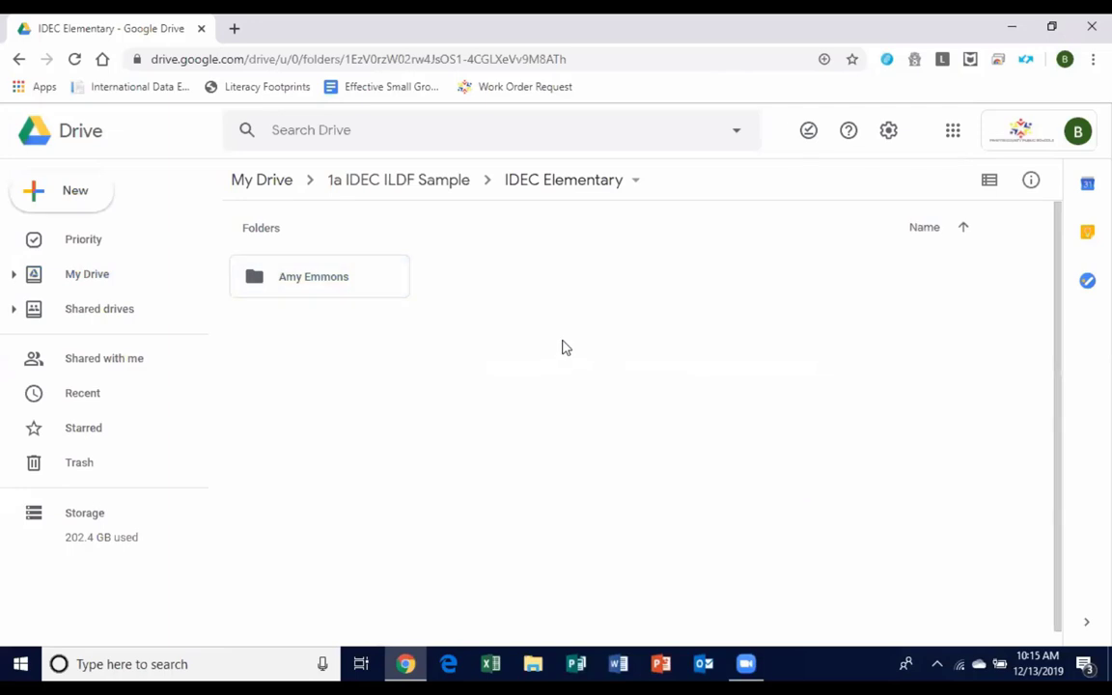
Add a second folder named for another teacher, then return to 1a IDEC ILDF Sample.
right_click(562, 345)
click(599, 367)
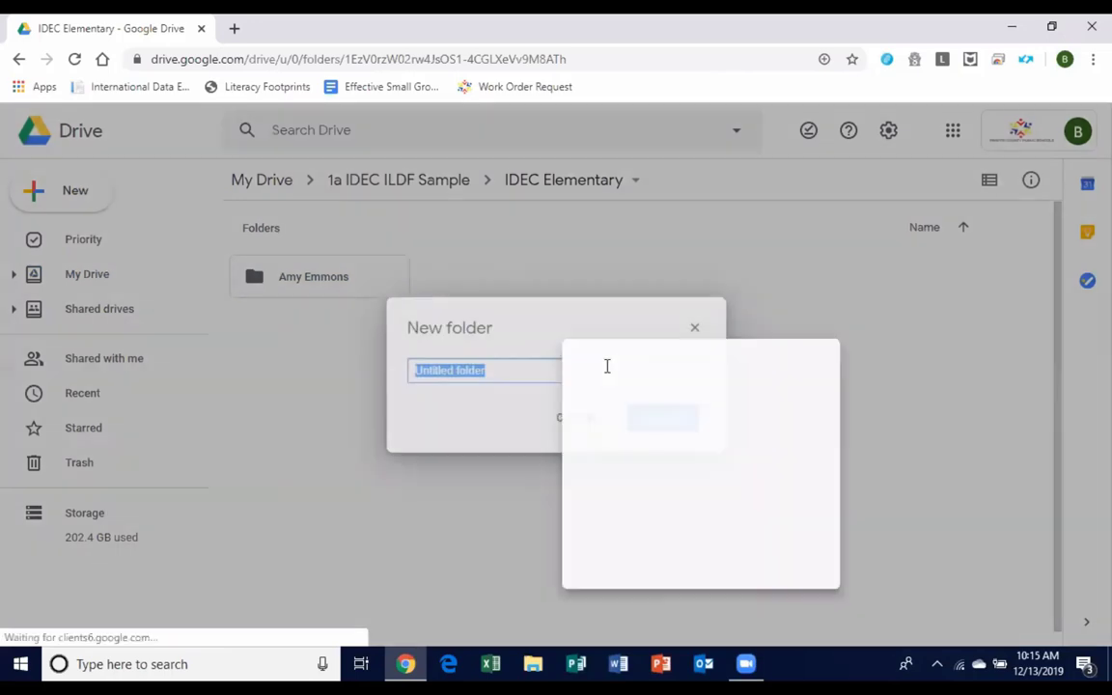
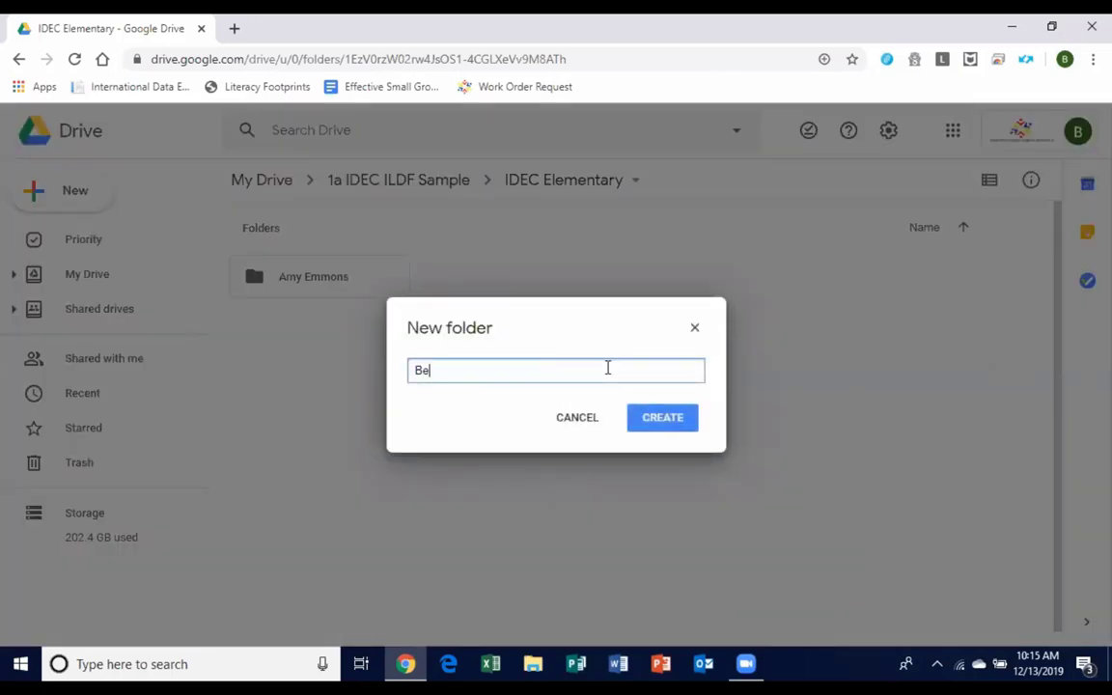
click(678, 426)
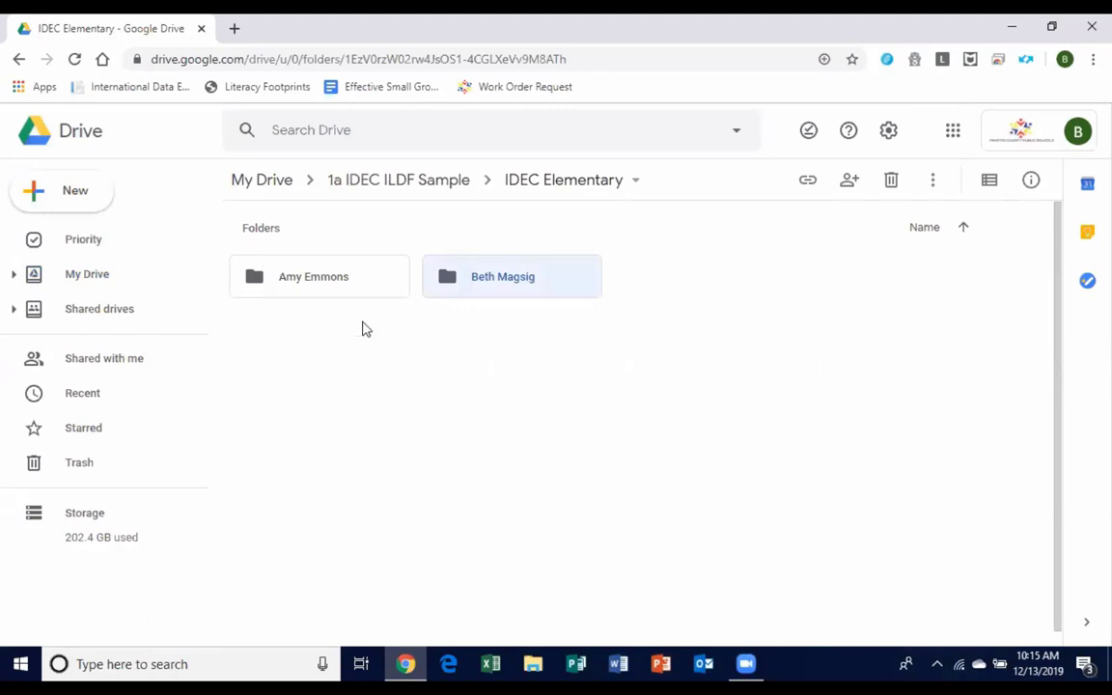
click(417, 183)
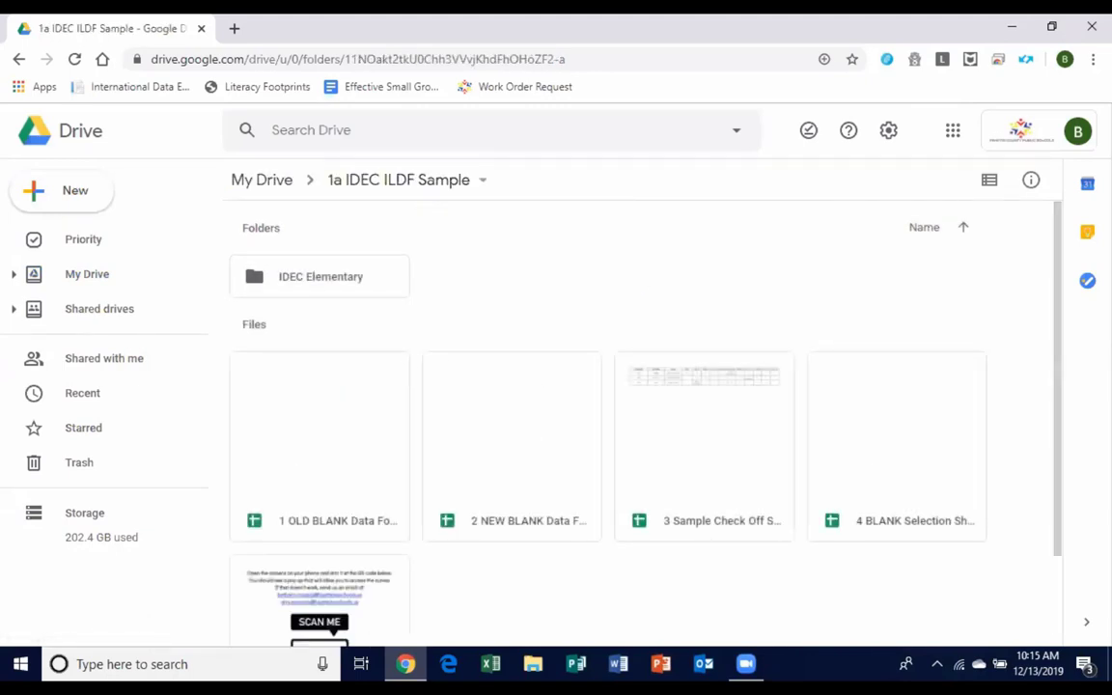
Make copies of the 2 NEW BLANK Data Form and the 4 BLANK Selection Sheet.
click(547, 489)
click(959, 484)
click(526, 486)
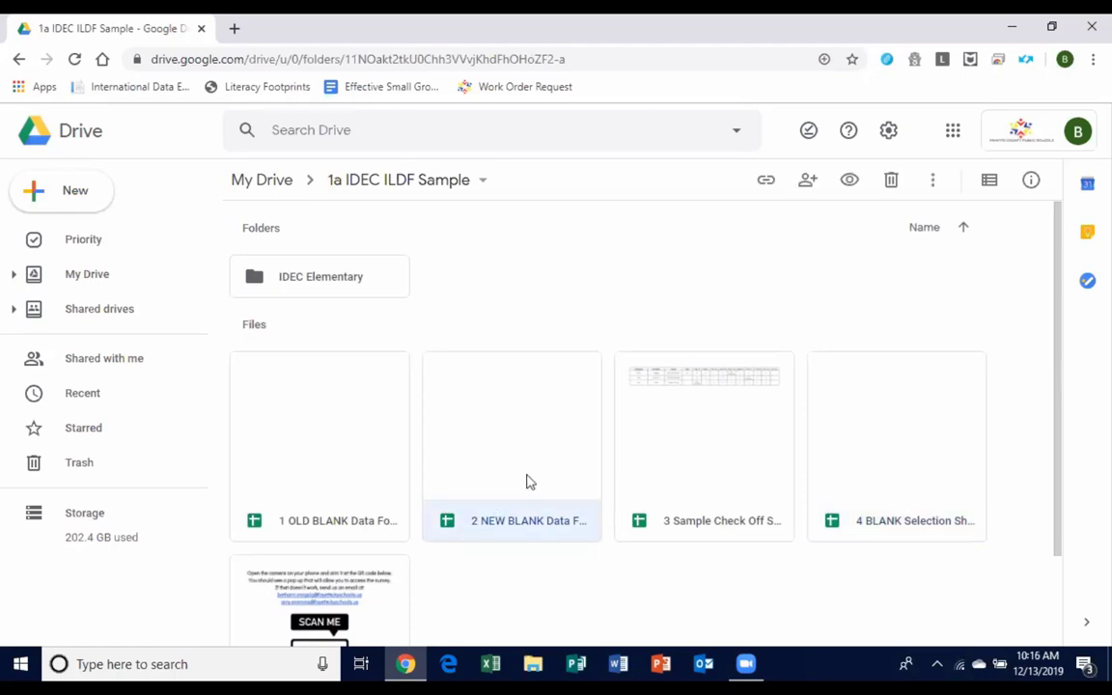
right_click(529, 482)
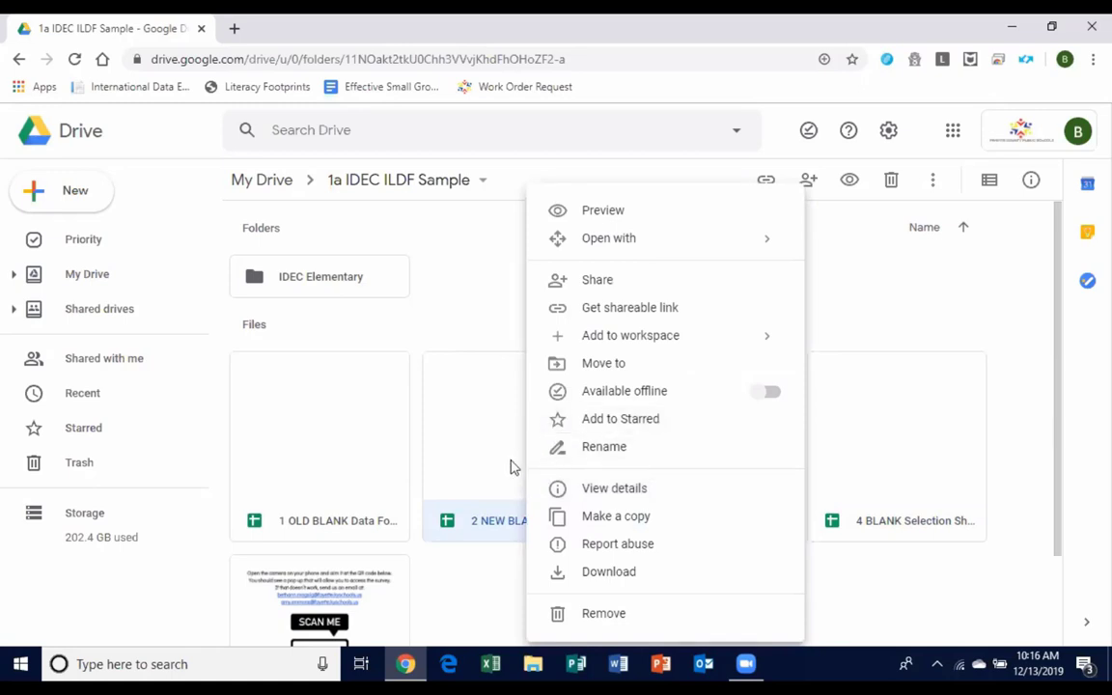
click(591, 518)
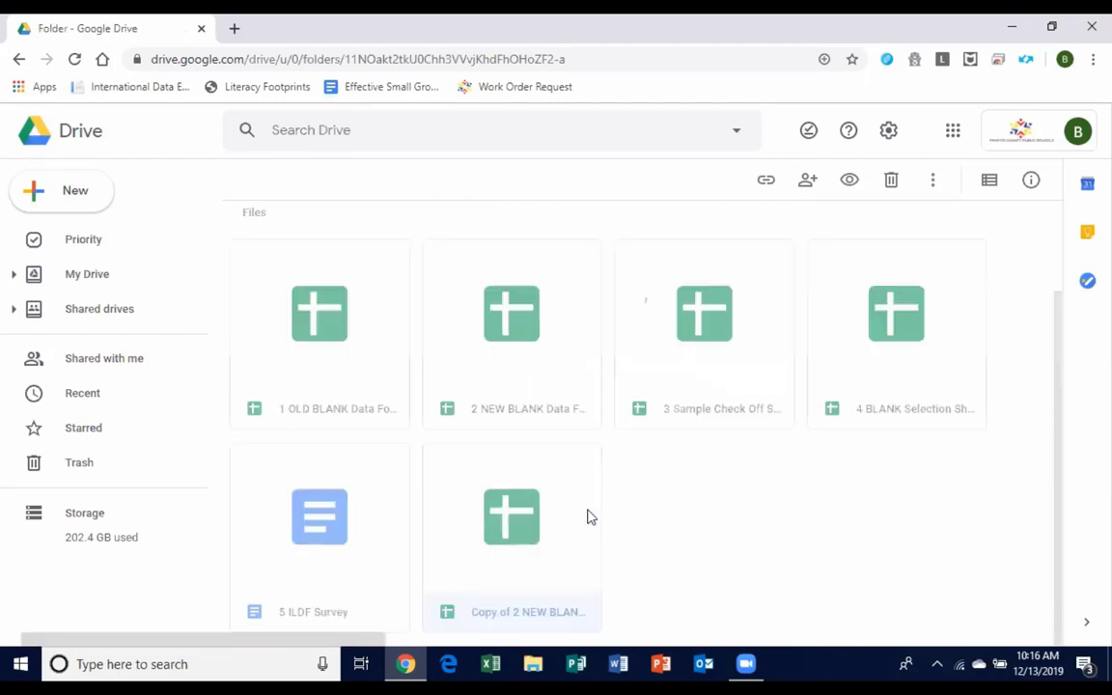
right_click(890, 378)
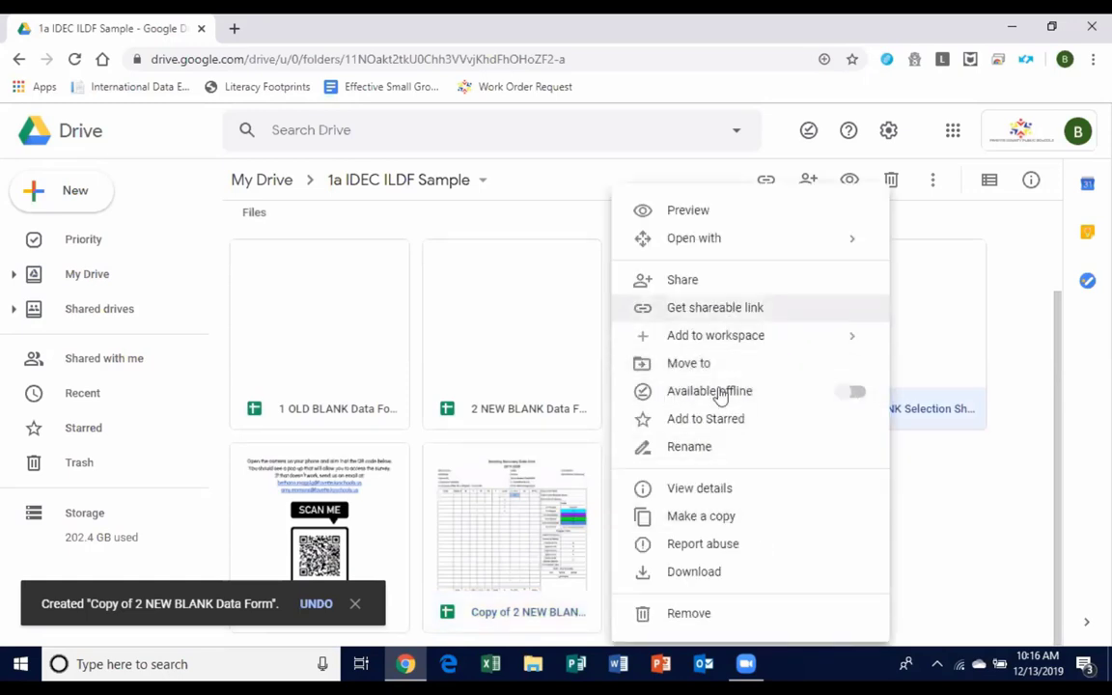
click(728, 515)
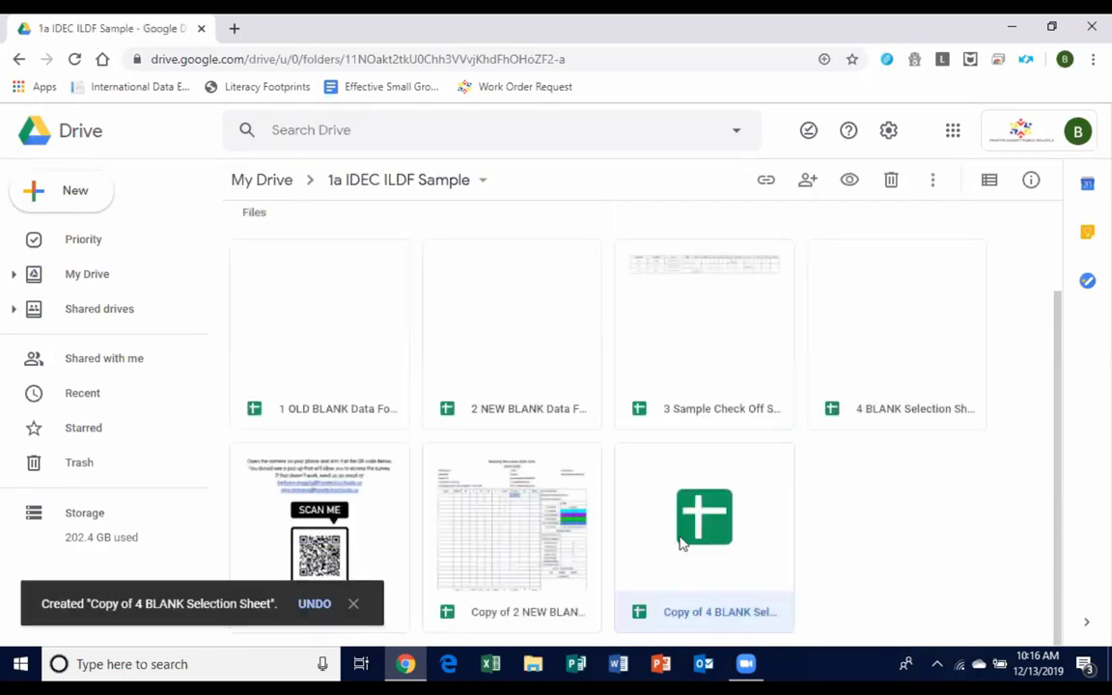
Drag both new copies into the IDEC Elementary folder.
scroll(463, 560, up, 1)
click(353, 603)
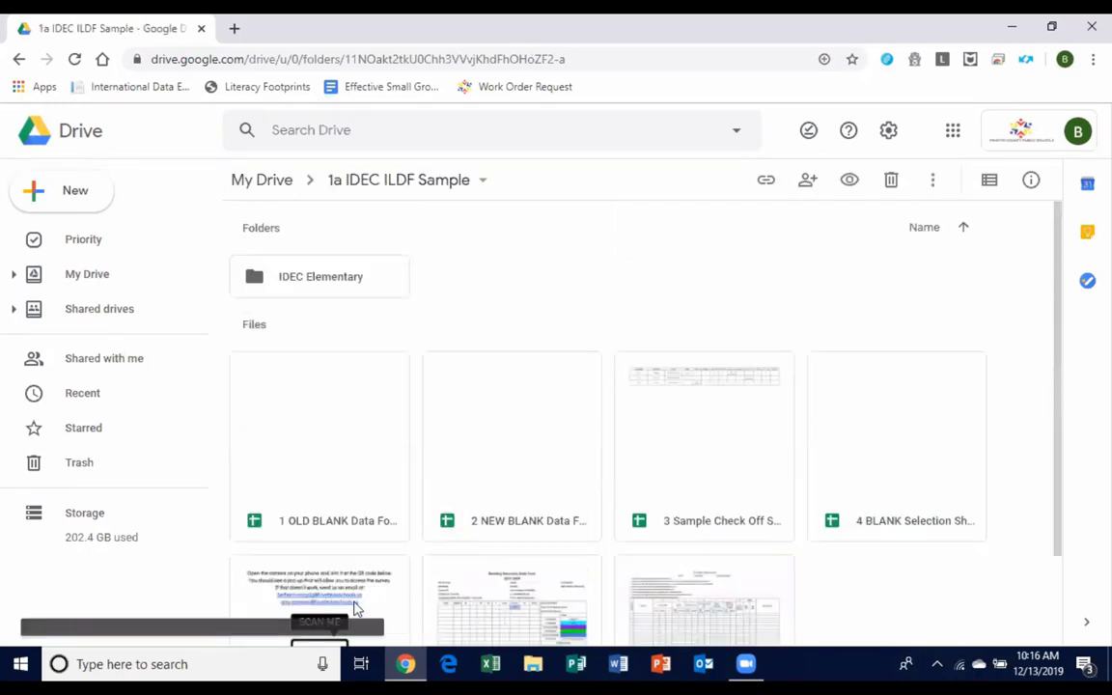
scroll(714, 526, down, 1)
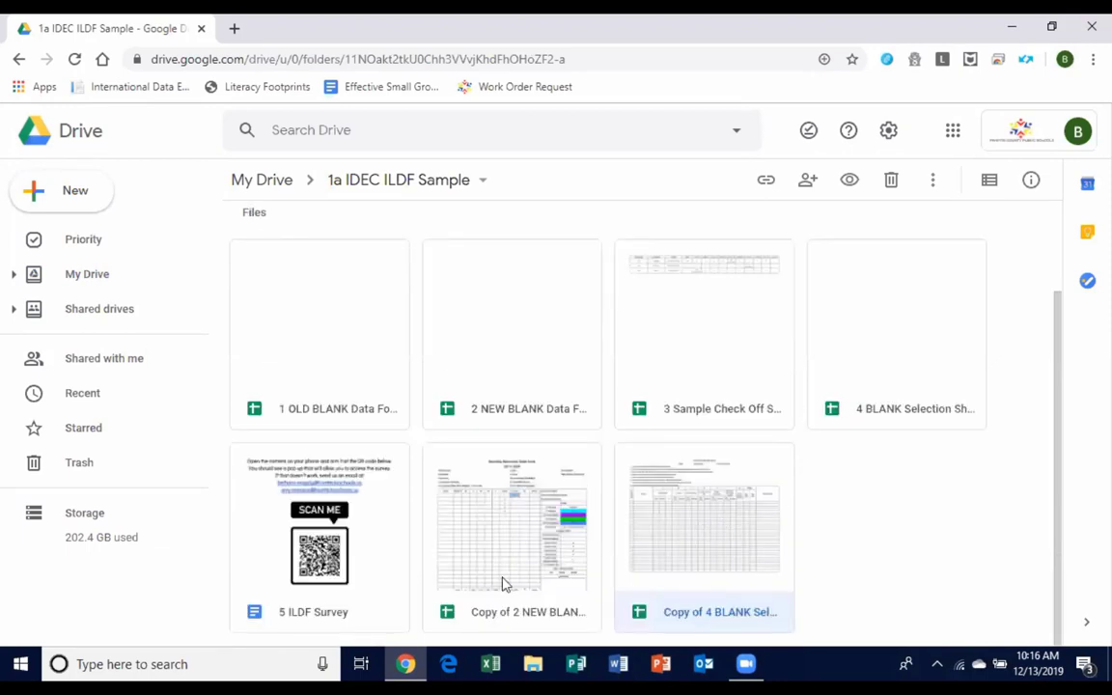
drag(504, 582, 299, 261)
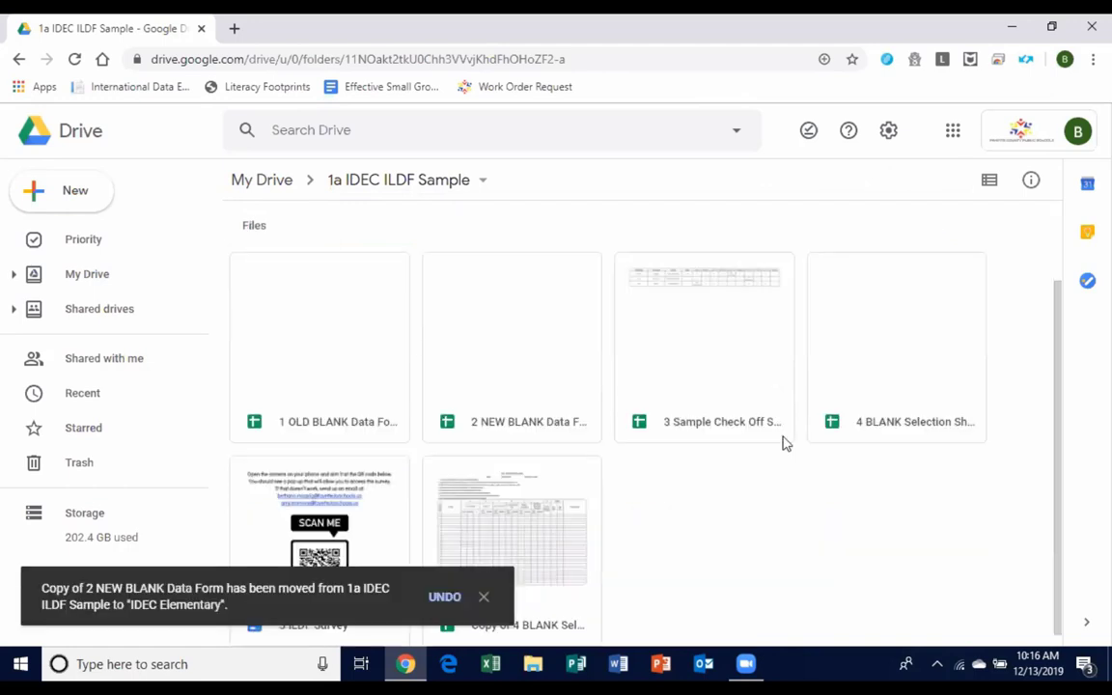
drag(560, 560, 305, 338)
scroll(431, 380, up, 3)
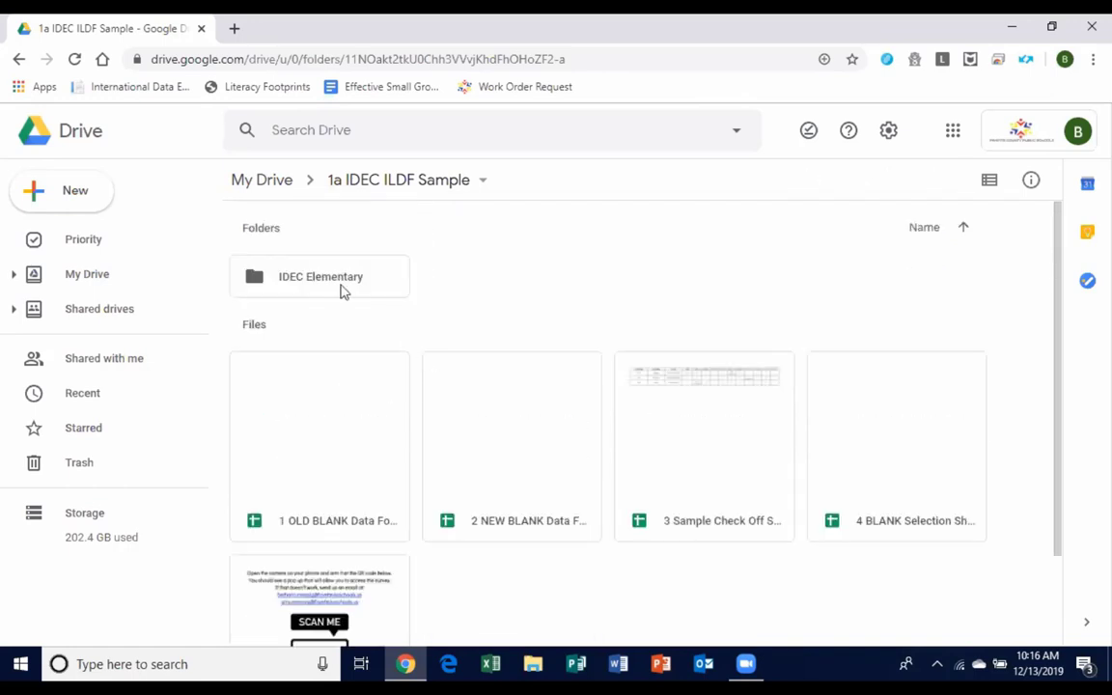
In IDEC Elementary, duplicate the data form copy and move it into the first teacher's folder.
double_click(340, 292)
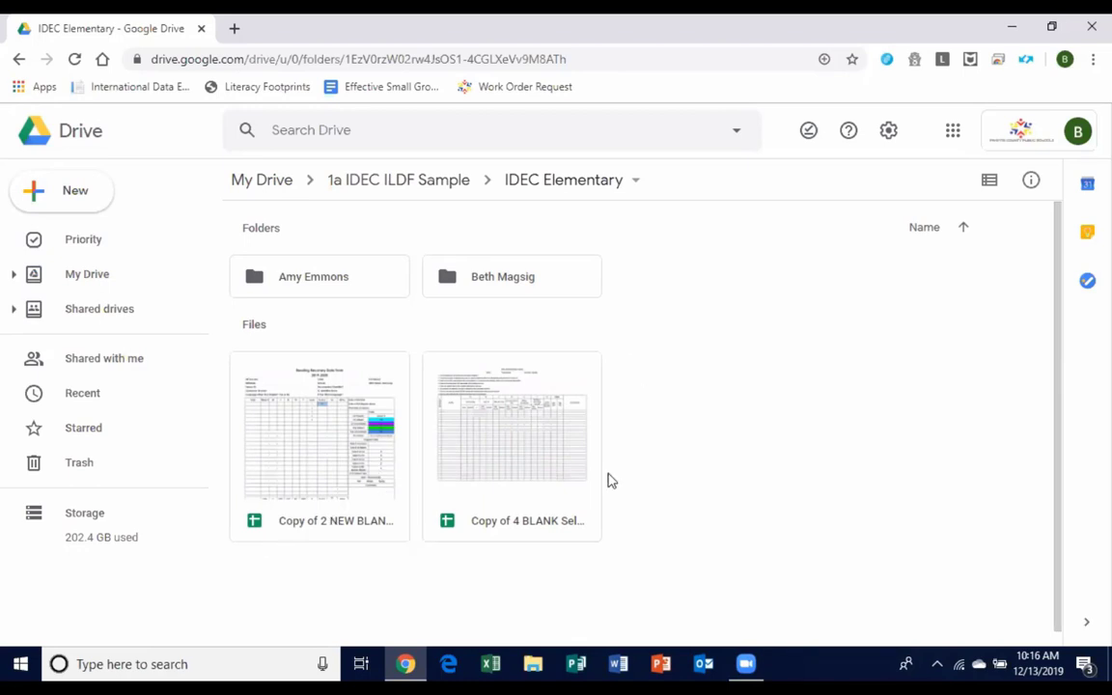
right_click(299, 512)
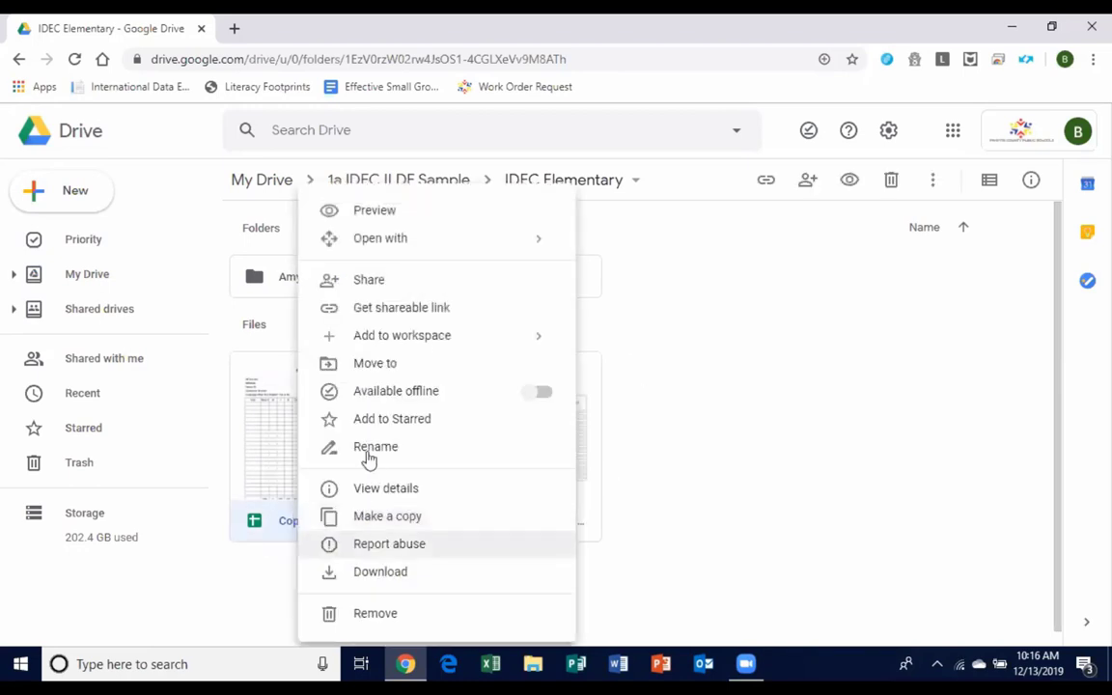
click(375, 517)
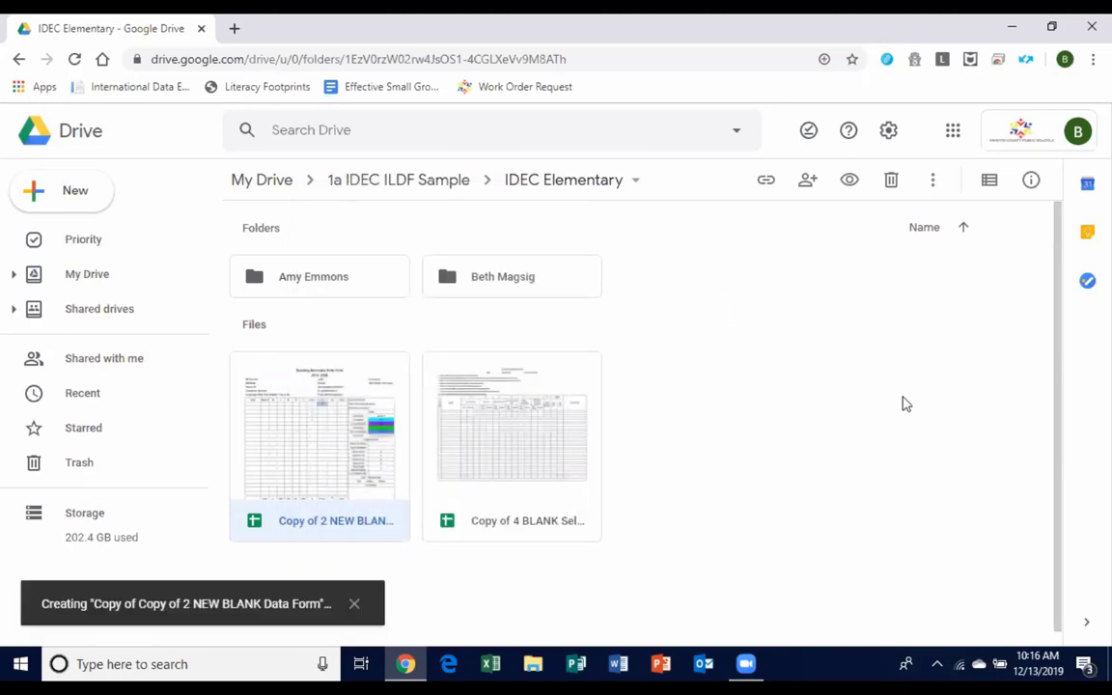
drag(676, 415, 280, 256)
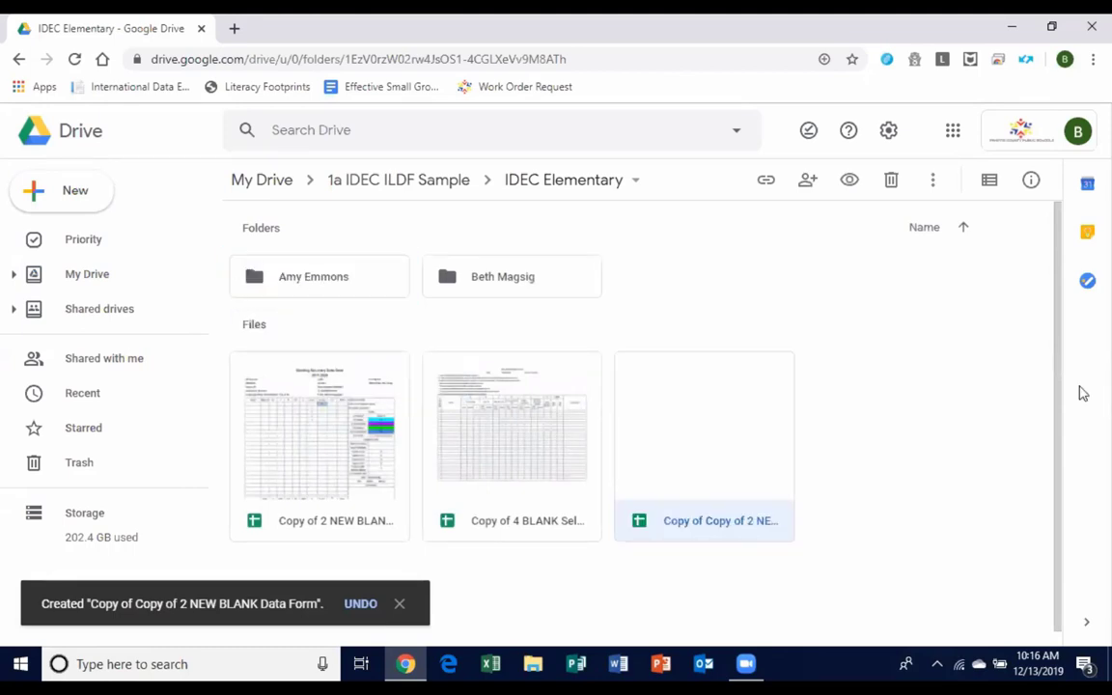
click(381, 467)
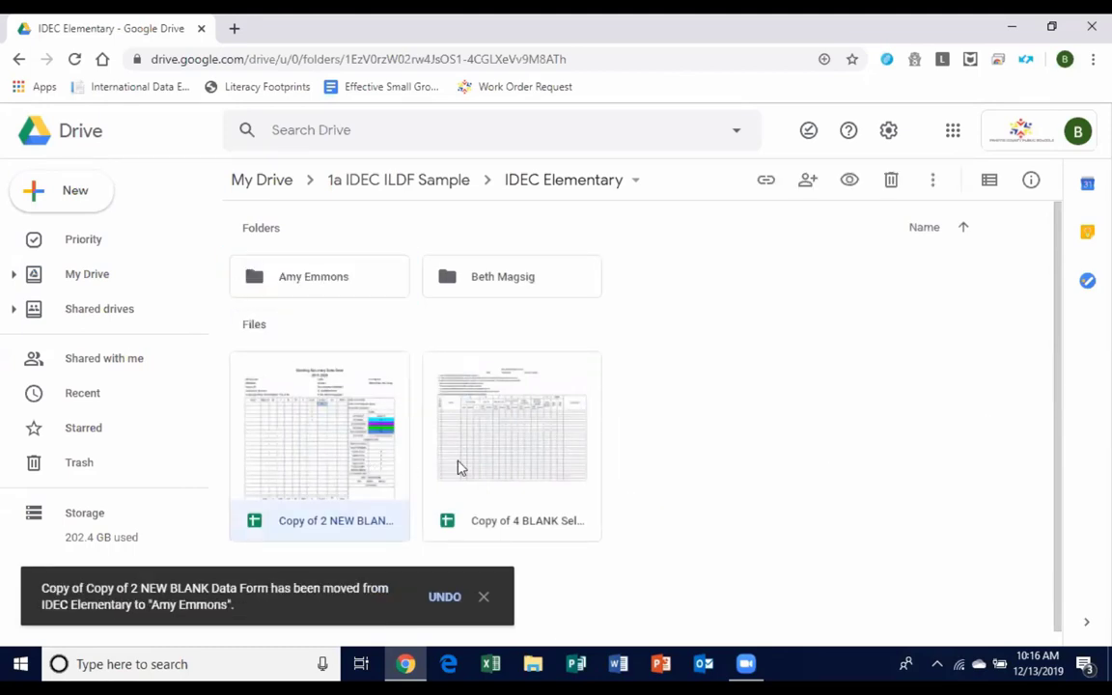
click(460, 464)
click(405, 449)
click(459, 450)
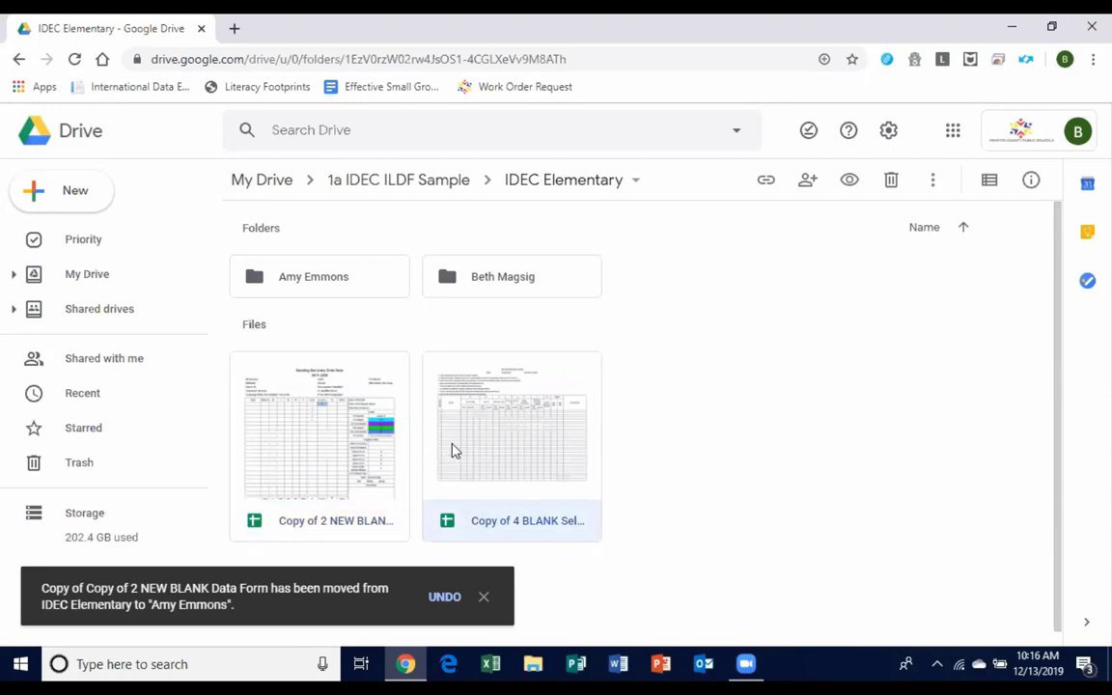
In the teacher's folder, rename the data form duplicate to the student's full name.
double_click(352, 281)
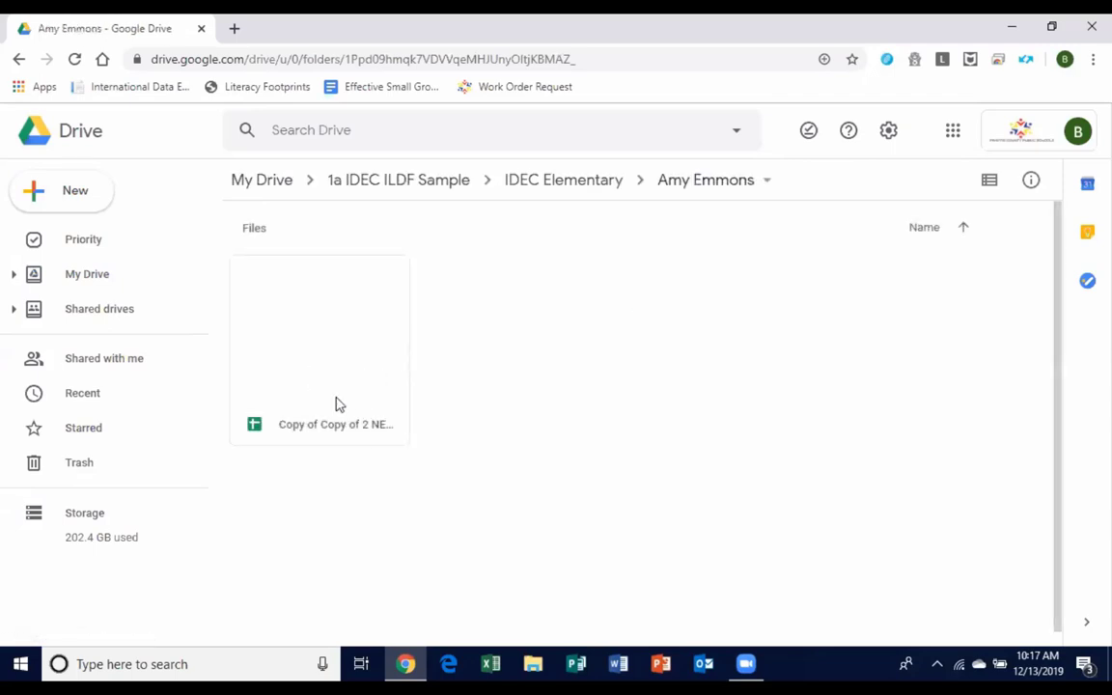
click(329, 425)
right_click(330, 425)
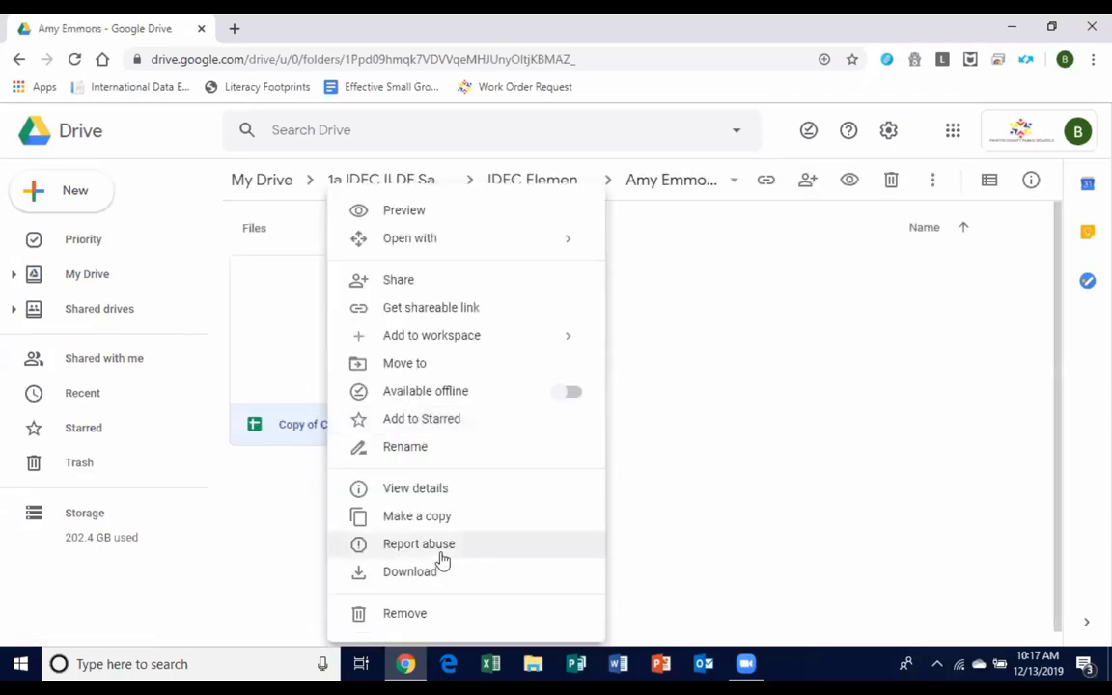
click(429, 447)
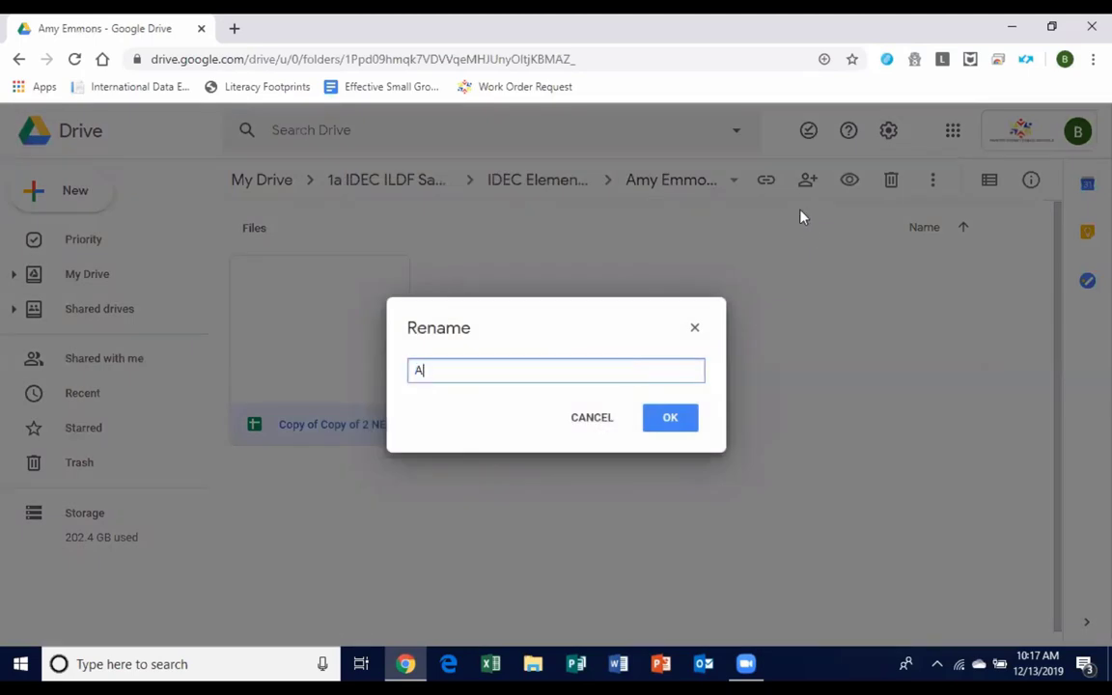
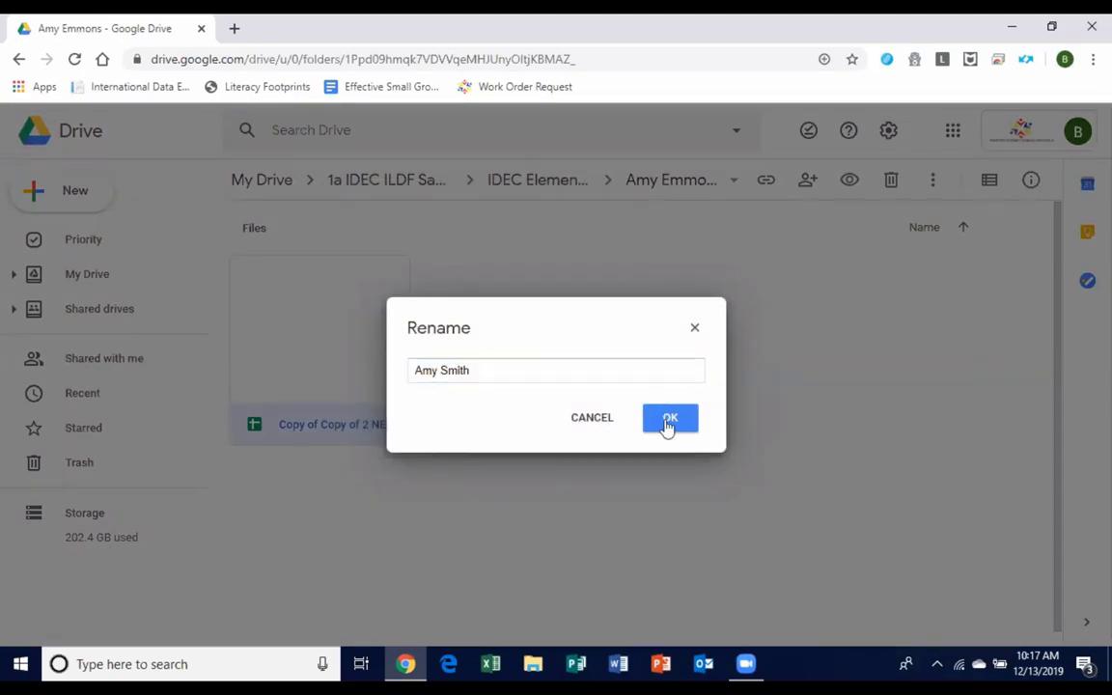
click(666, 423)
double_click(368, 401)
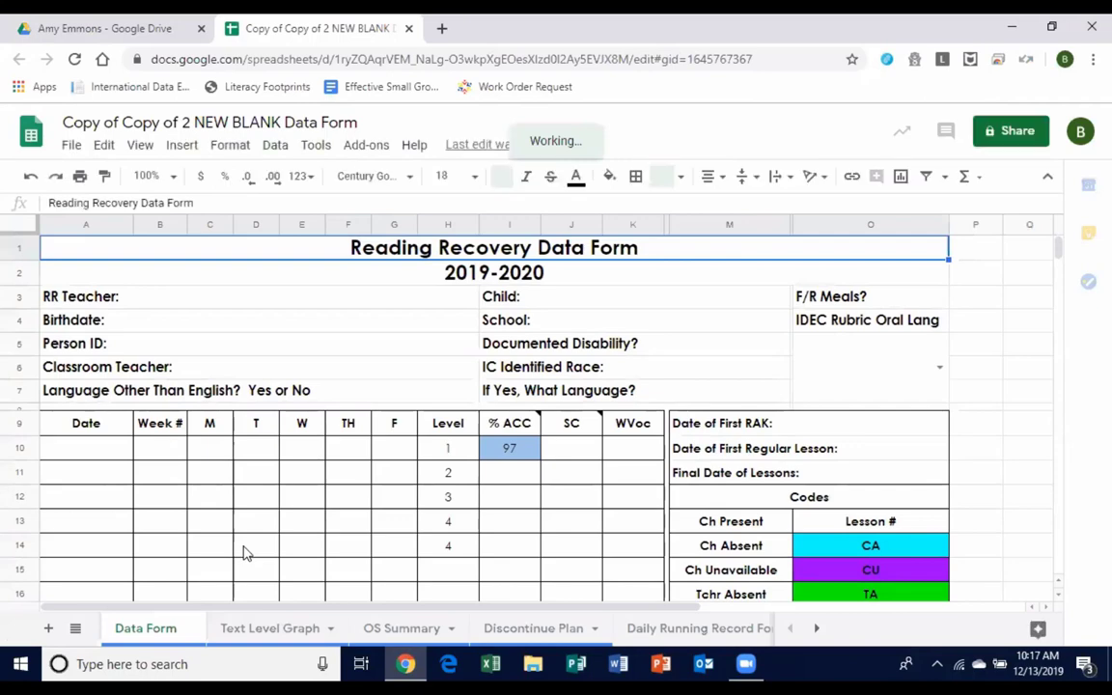
drag(448, 448, 509, 553)
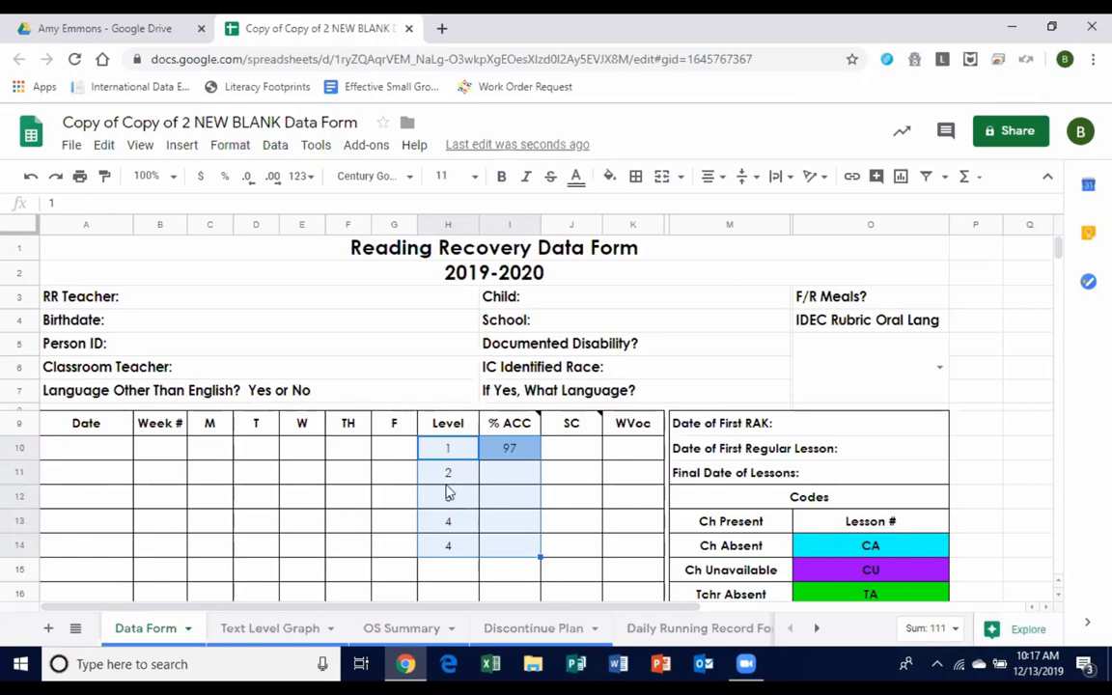
click(409, 28)
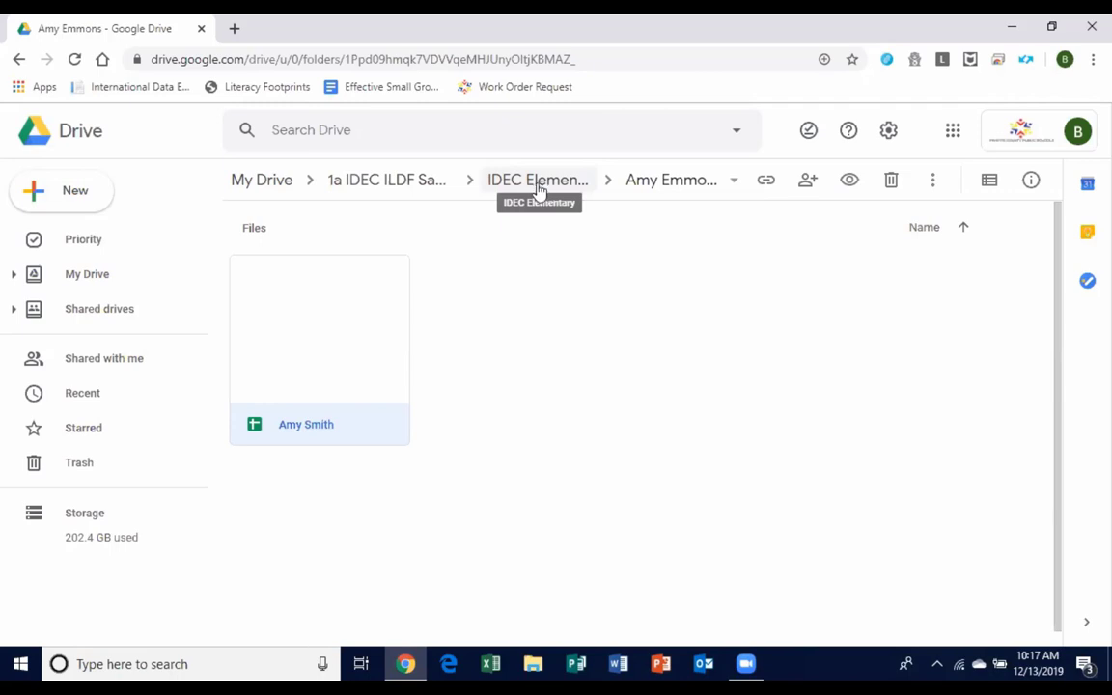
Navigate up through IDEC Elementary to the 1a IDEC ILDF Sample folder using the breadcrumbs.
click(509, 187)
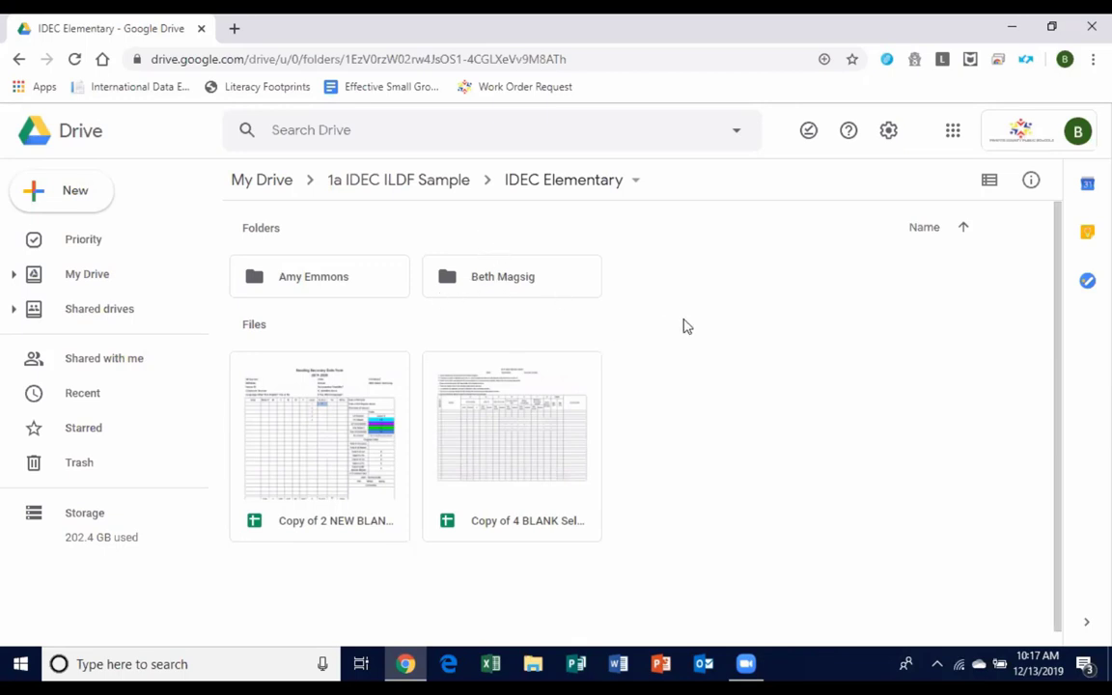
click(432, 183)
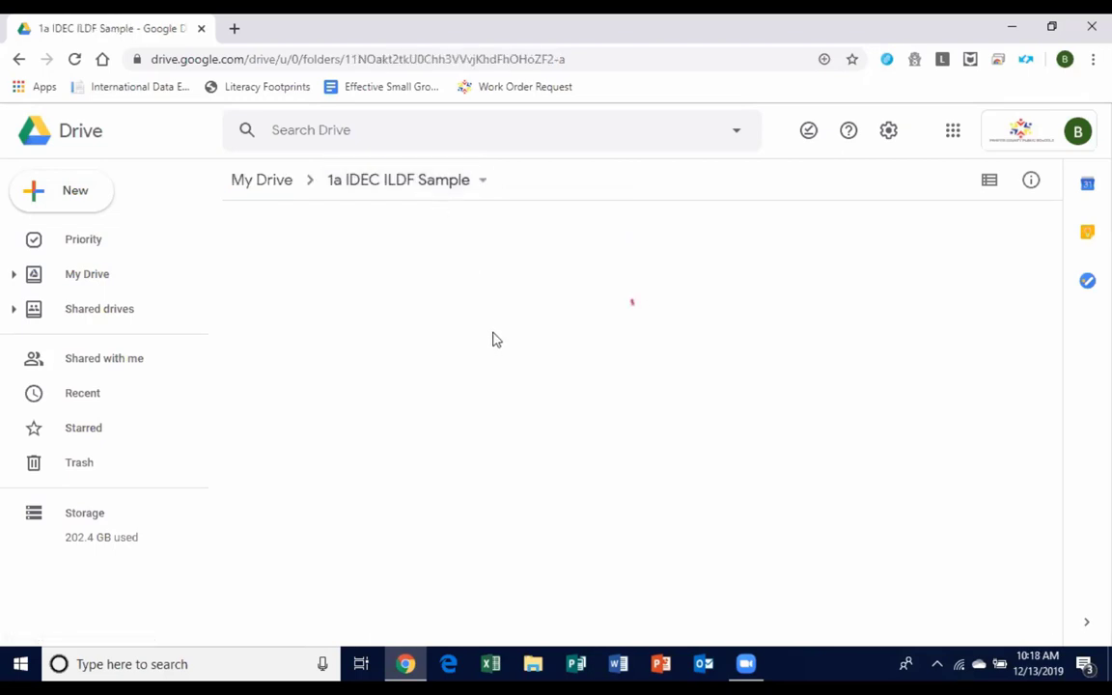
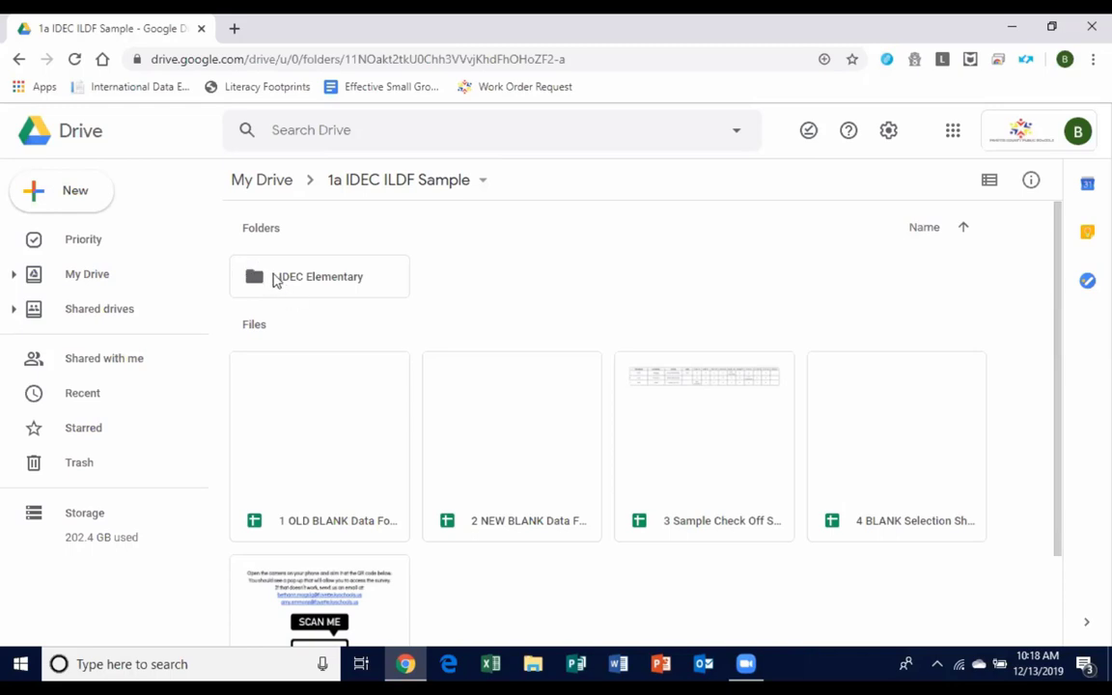
Share IDEC Elementary with the teacher as 'Can organize, add, & edit' with note 'Here is your RR school folder'.
right_click(275, 280)
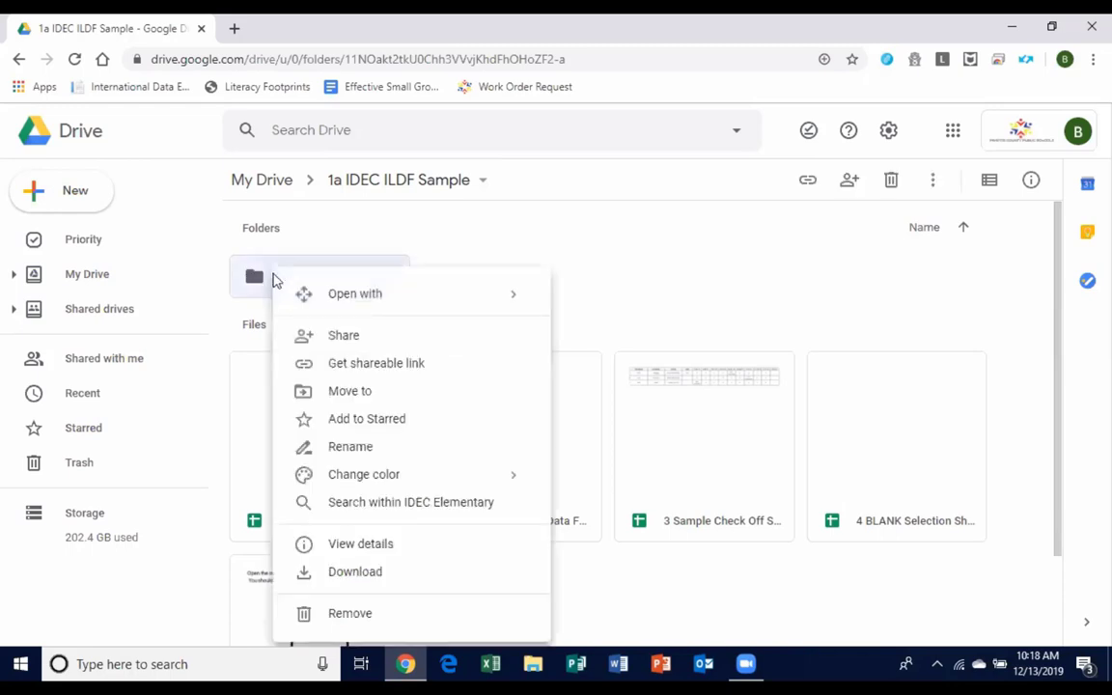
click(345, 338)
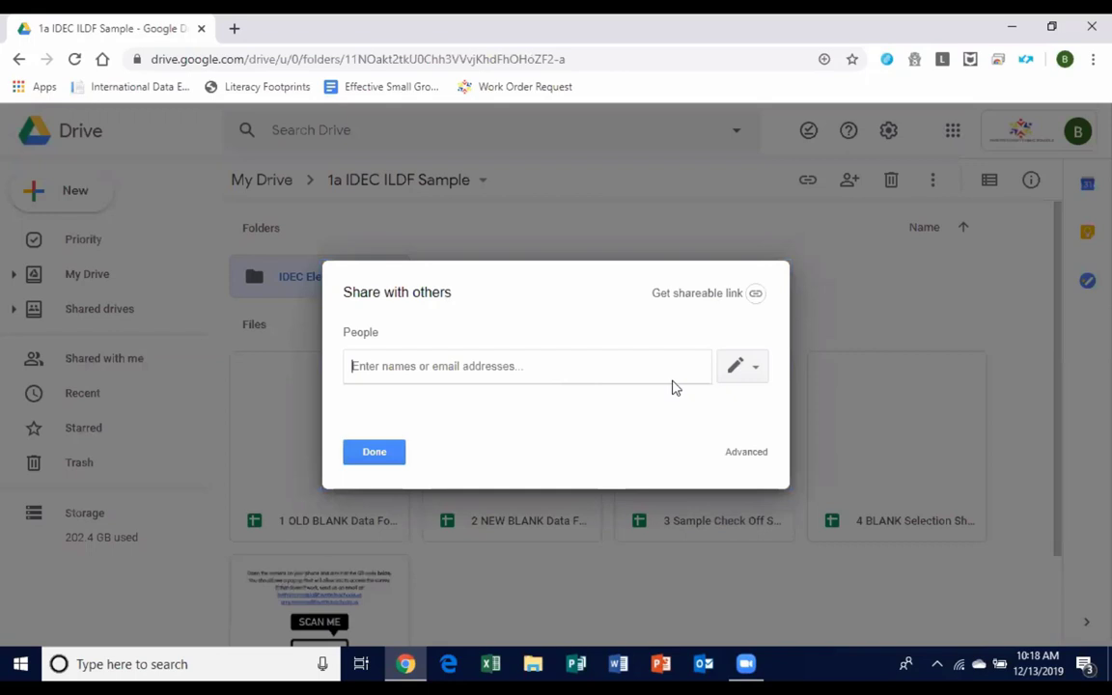
text(amy)
key(Return)
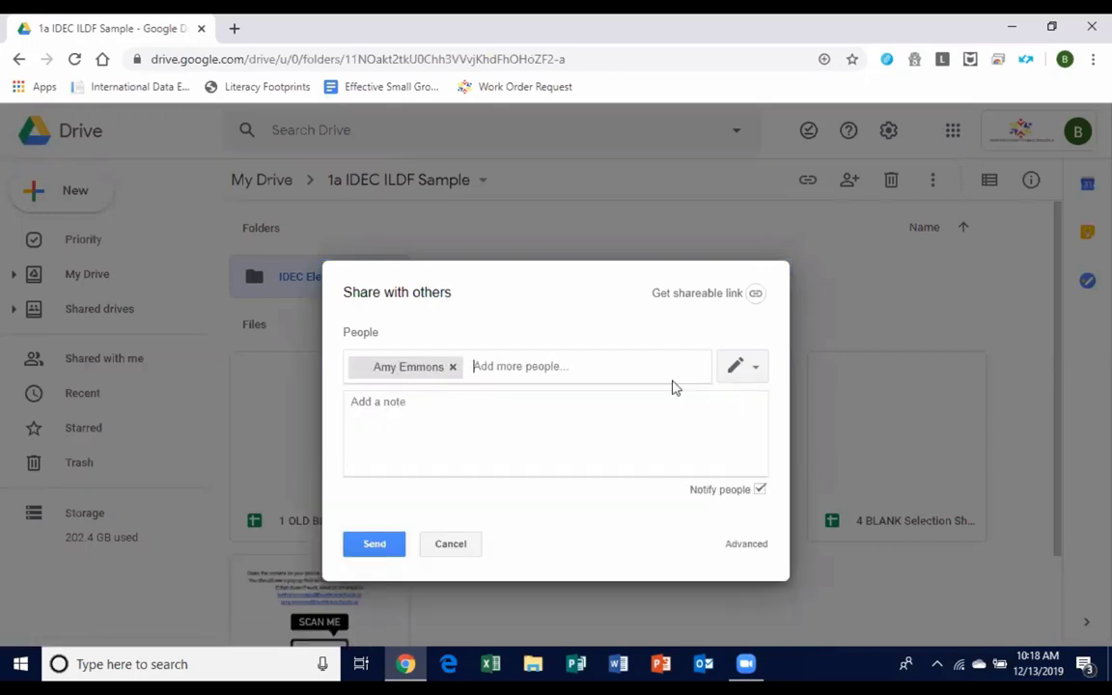
text(beth)
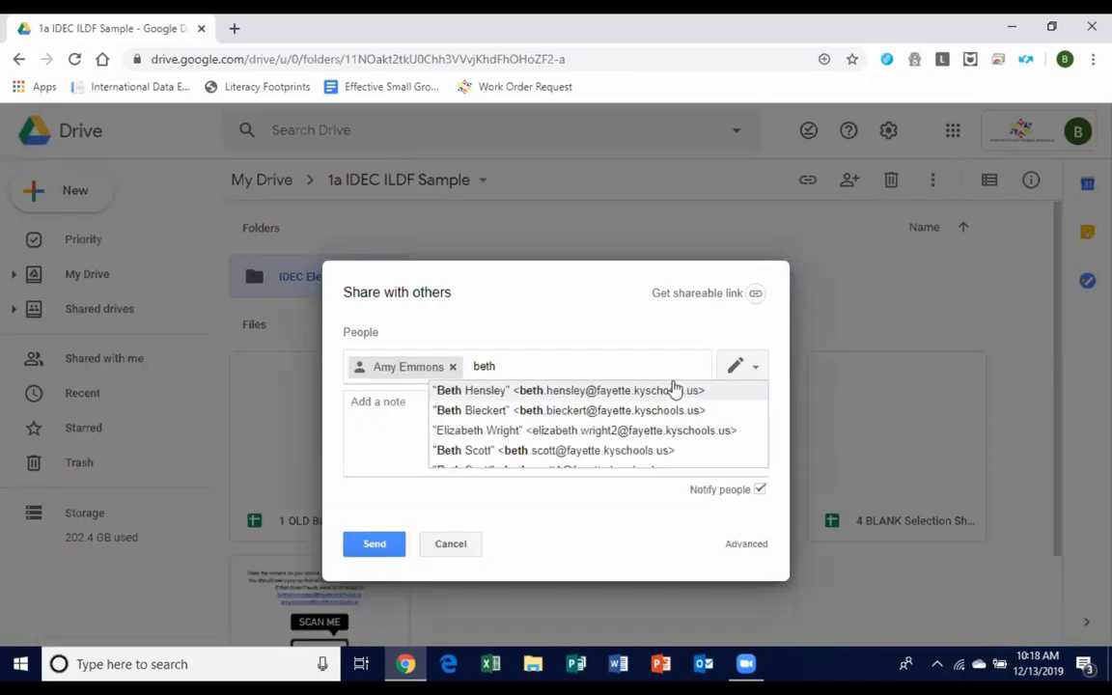
key(BackSpace)
key(BackSpace)
key(BackSpace)
key(BackSpace)
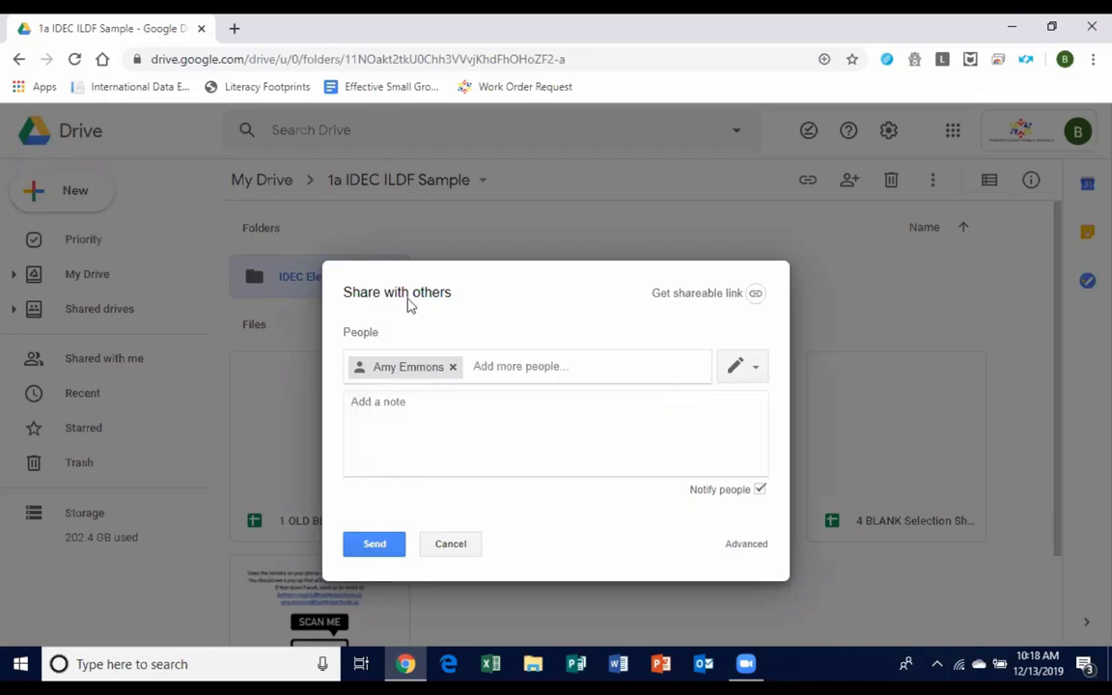
click(439, 413)
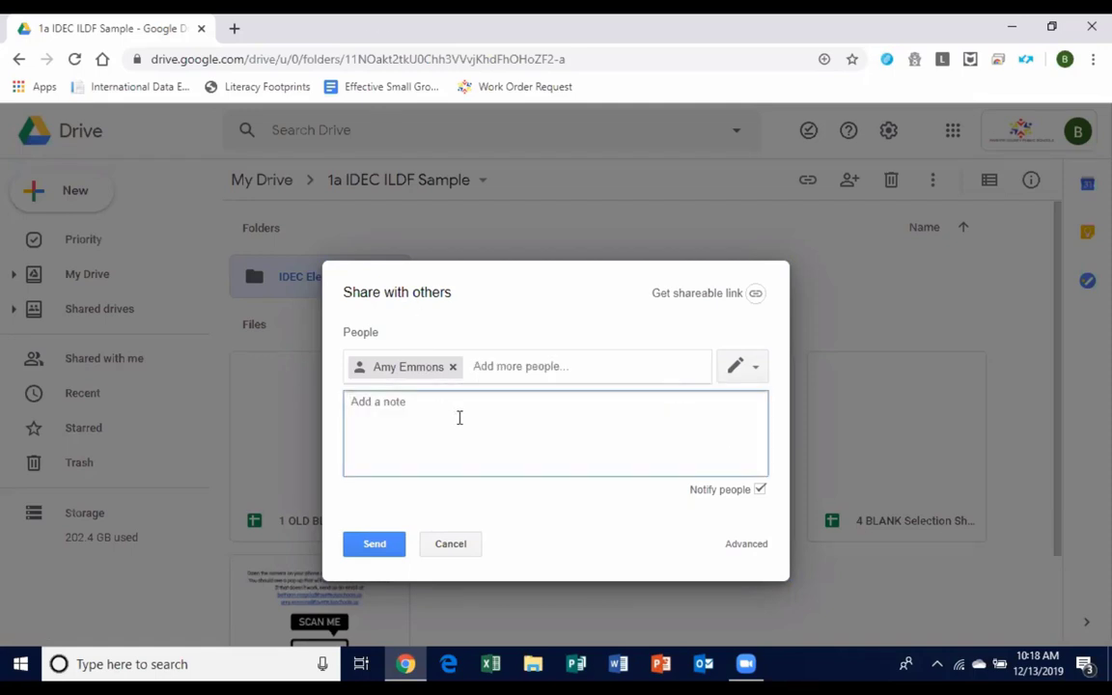
text(Here is your RR school folder)
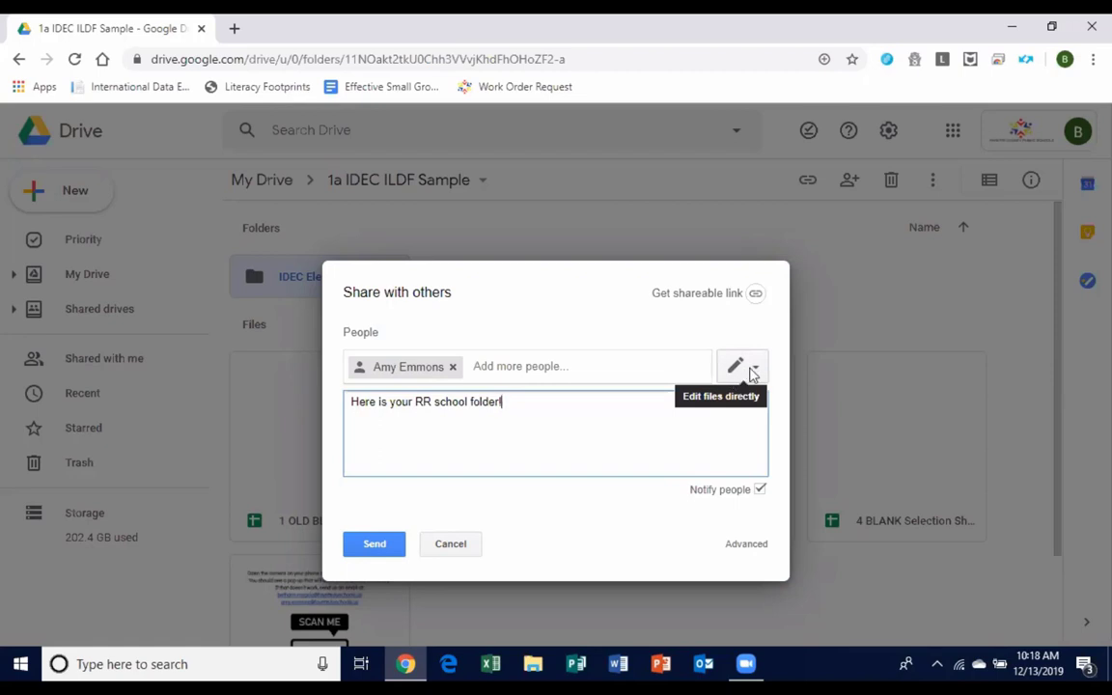
click(751, 373)
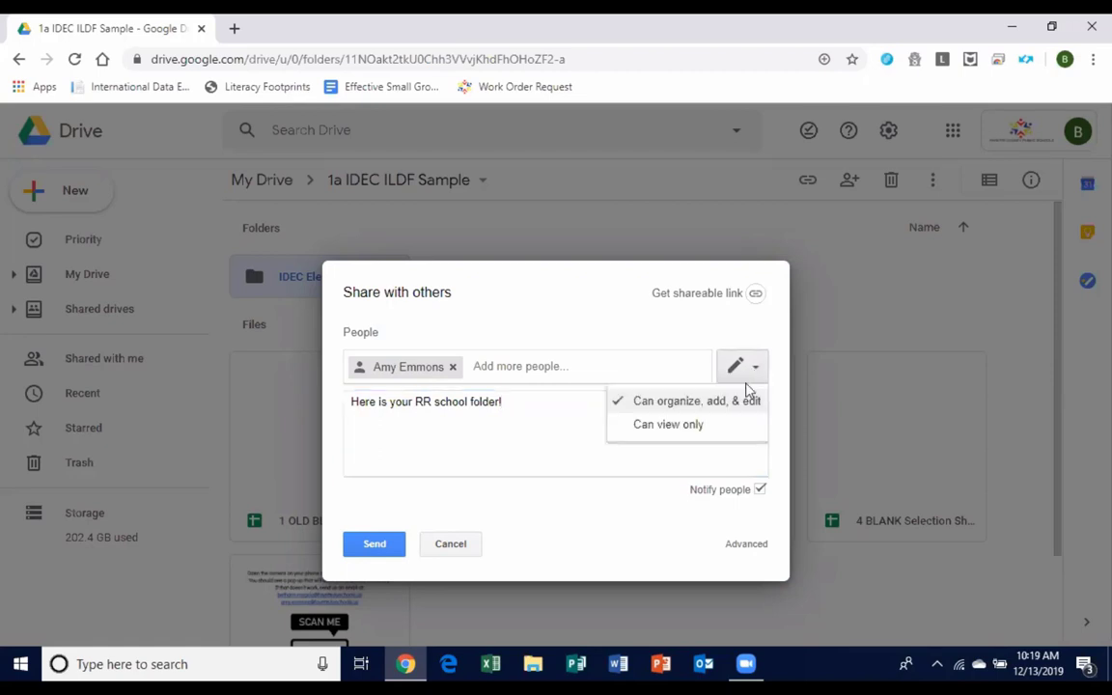
click(699, 406)
click(376, 543)
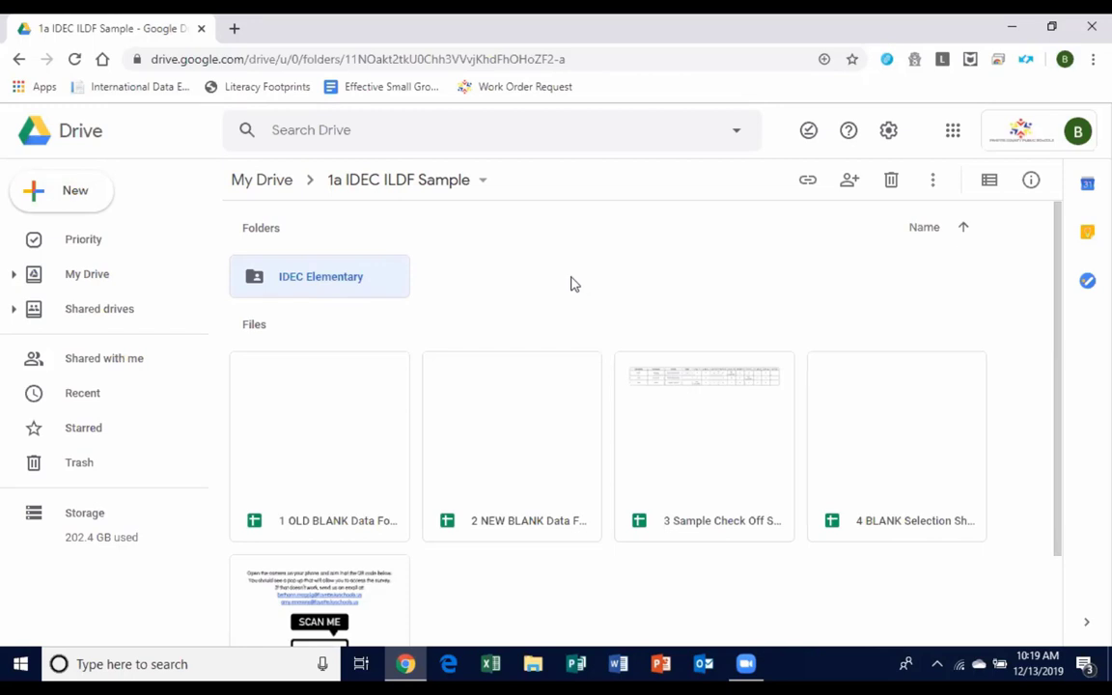
Open IDEC Elementary and check its sharing settings to confirm the teacher has access.
double_click(257, 280)
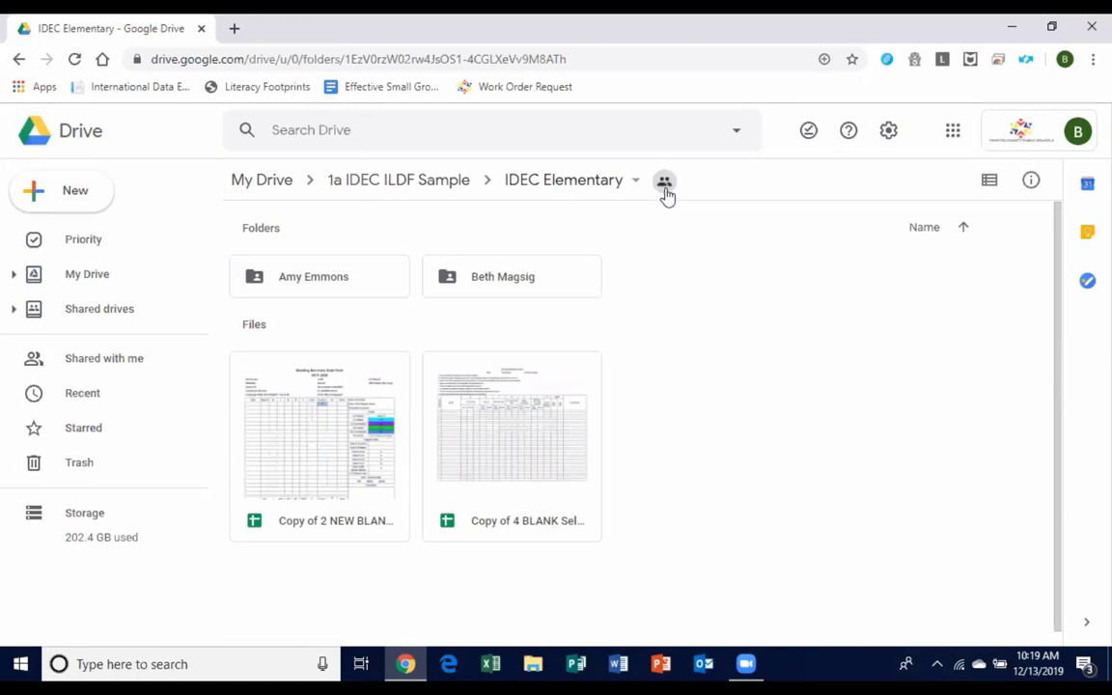
click(664, 184)
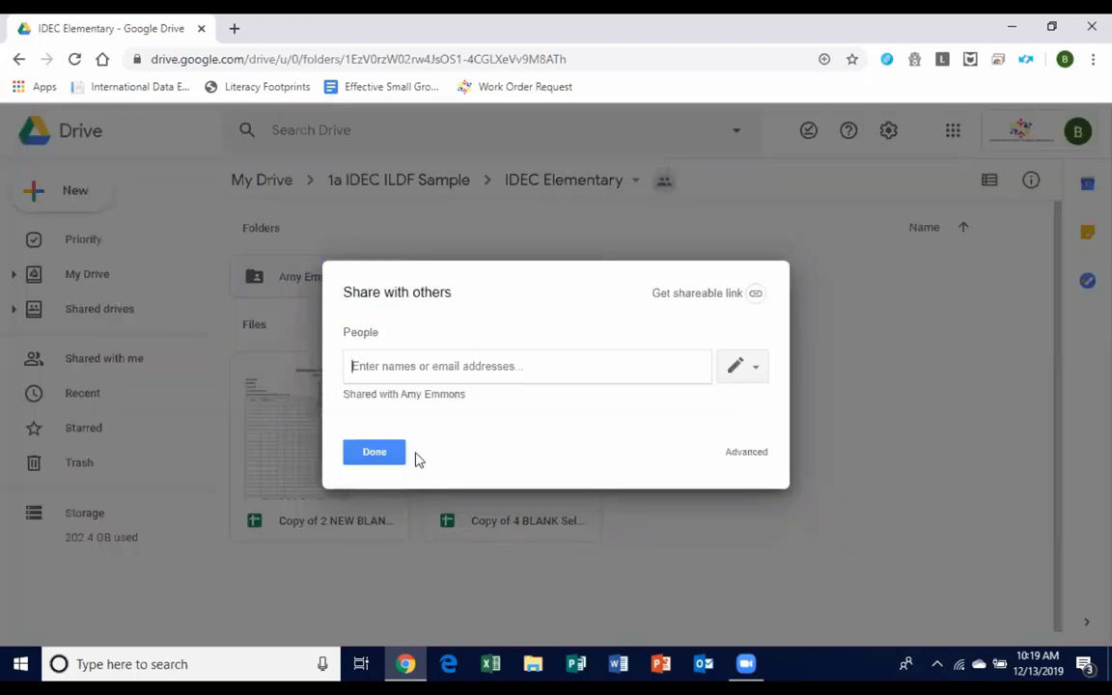
click(365, 454)
mouse_move(663, 191)
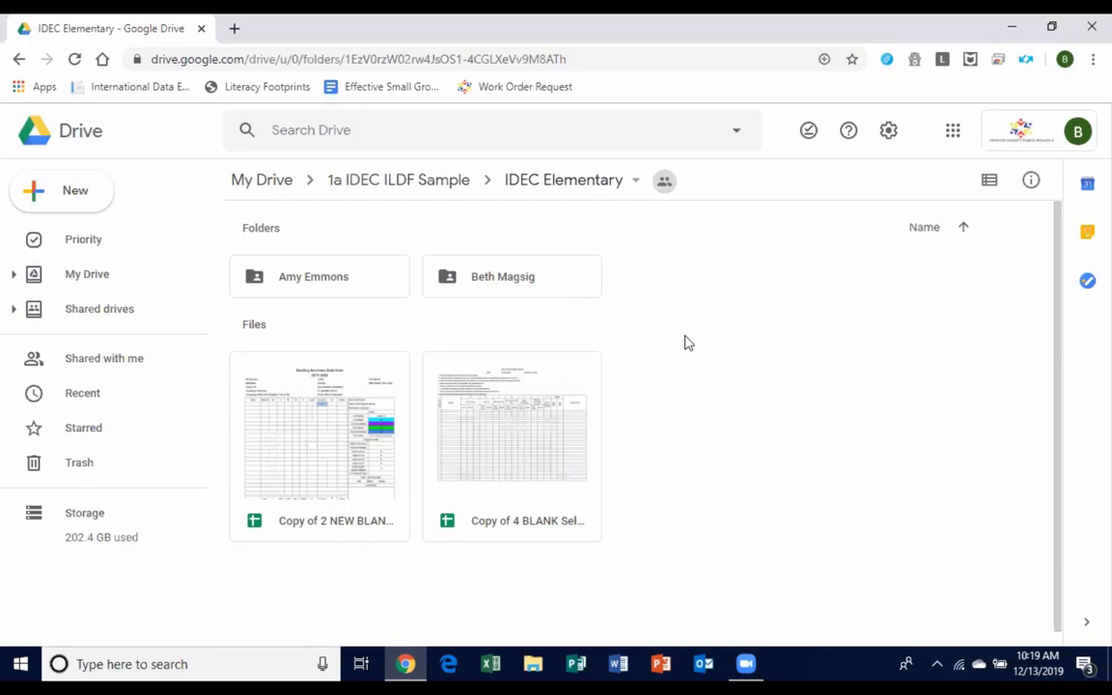
Create a new folder named 2019-20 inside IDEC Elementary.
right_click(685, 343)
click(713, 364)
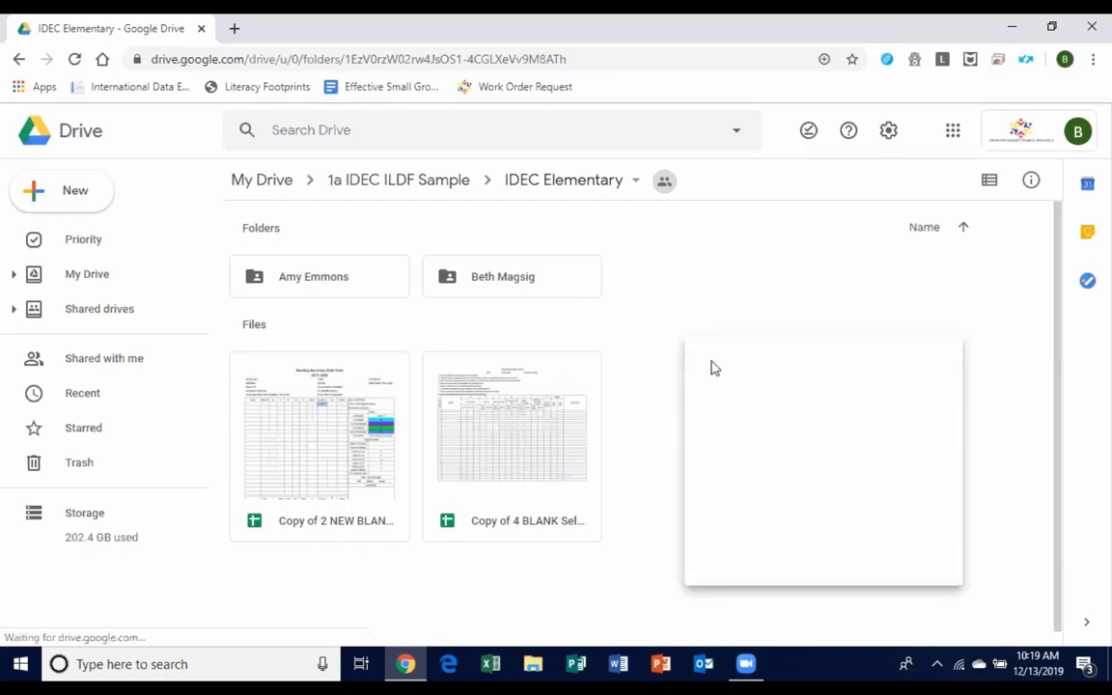
text(2)
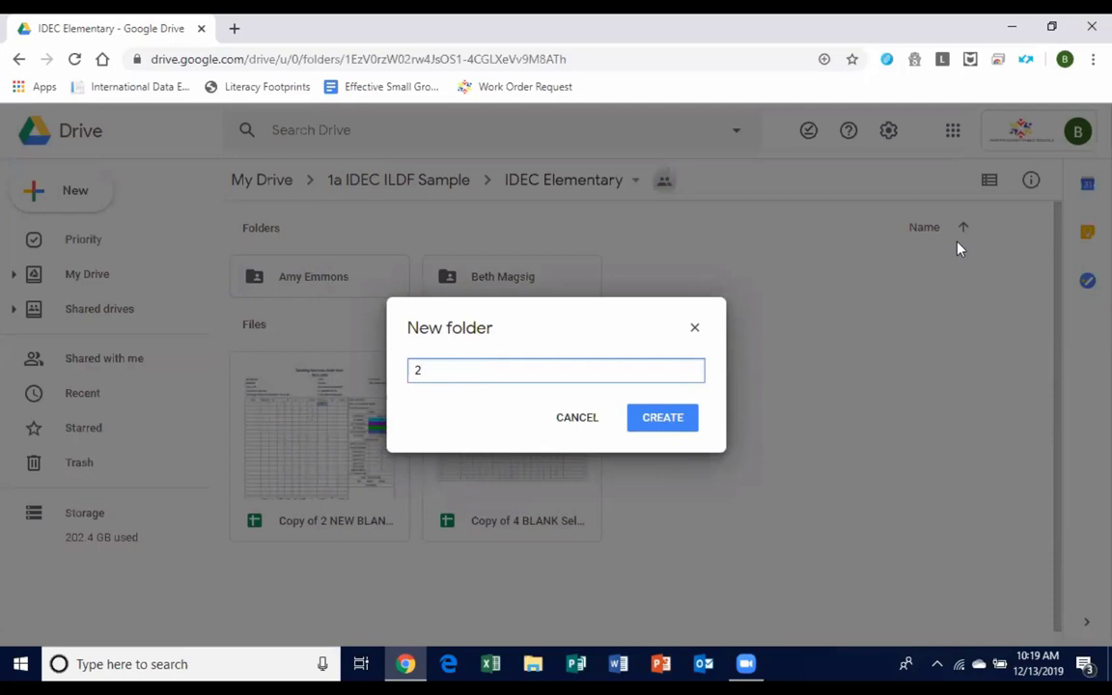
text(019-20)
click(659, 423)
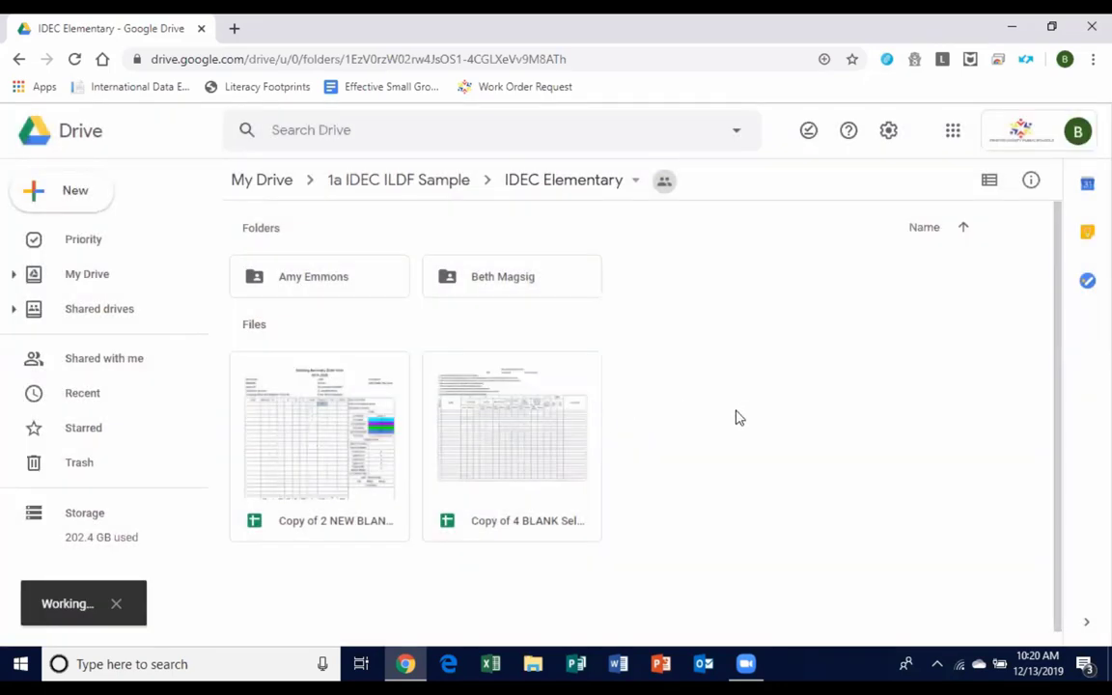
Move both teacher-named folders into 2019-20, confirming each access-change prompt.
drag(526, 285, 287, 278)
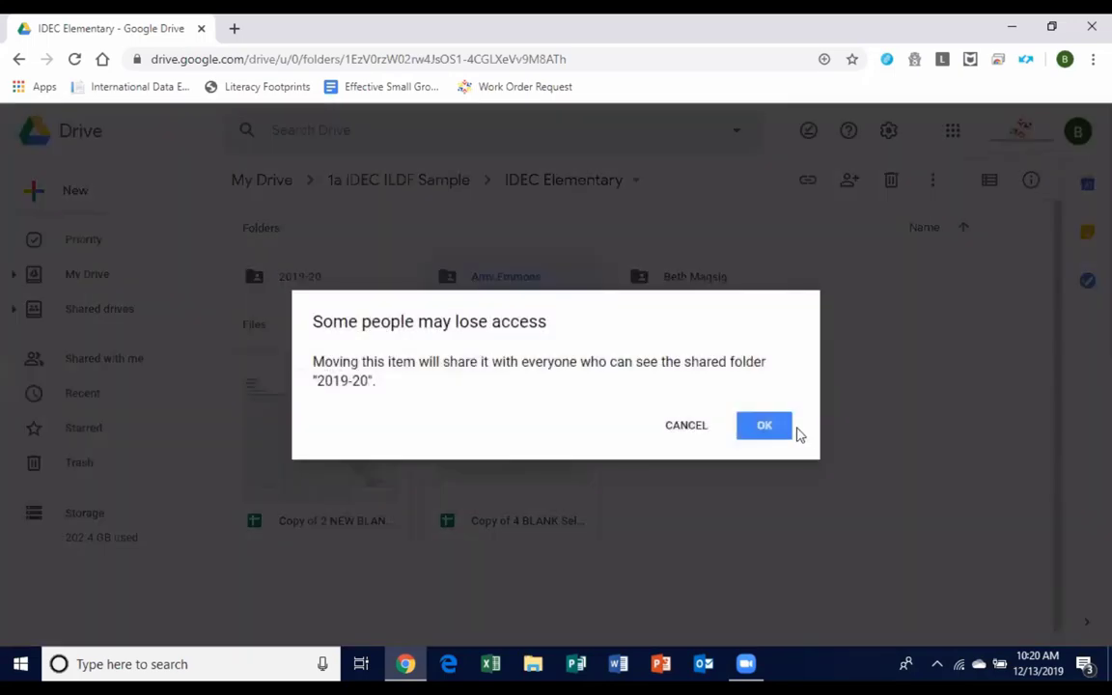
click(777, 426)
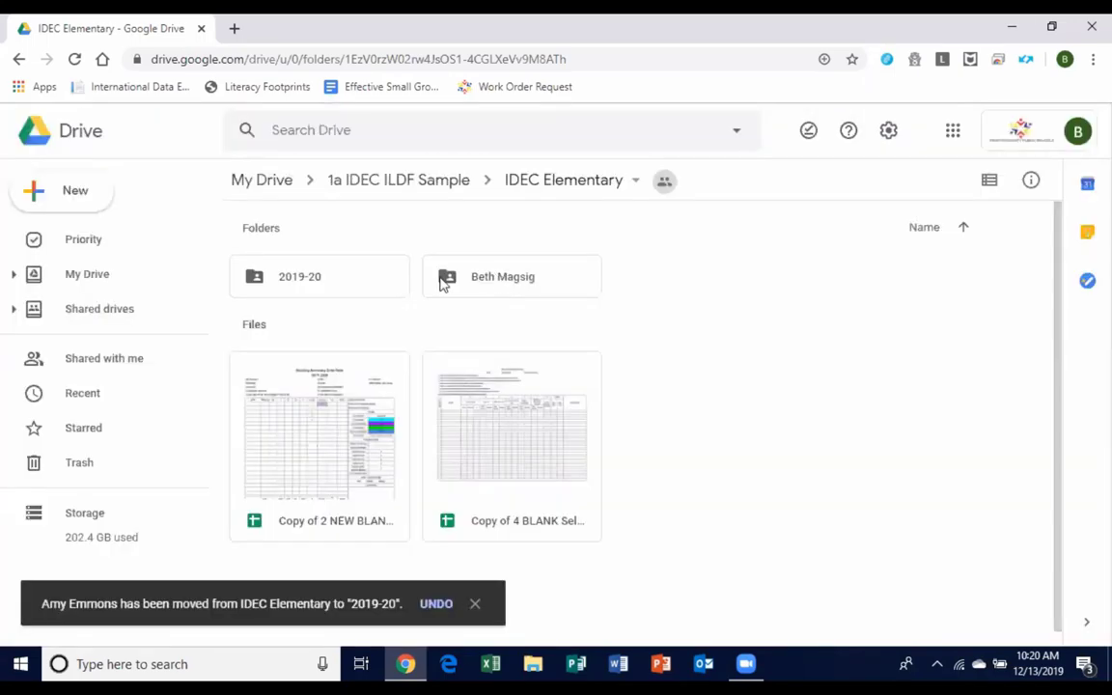
drag(442, 280, 243, 270)
click(781, 431)
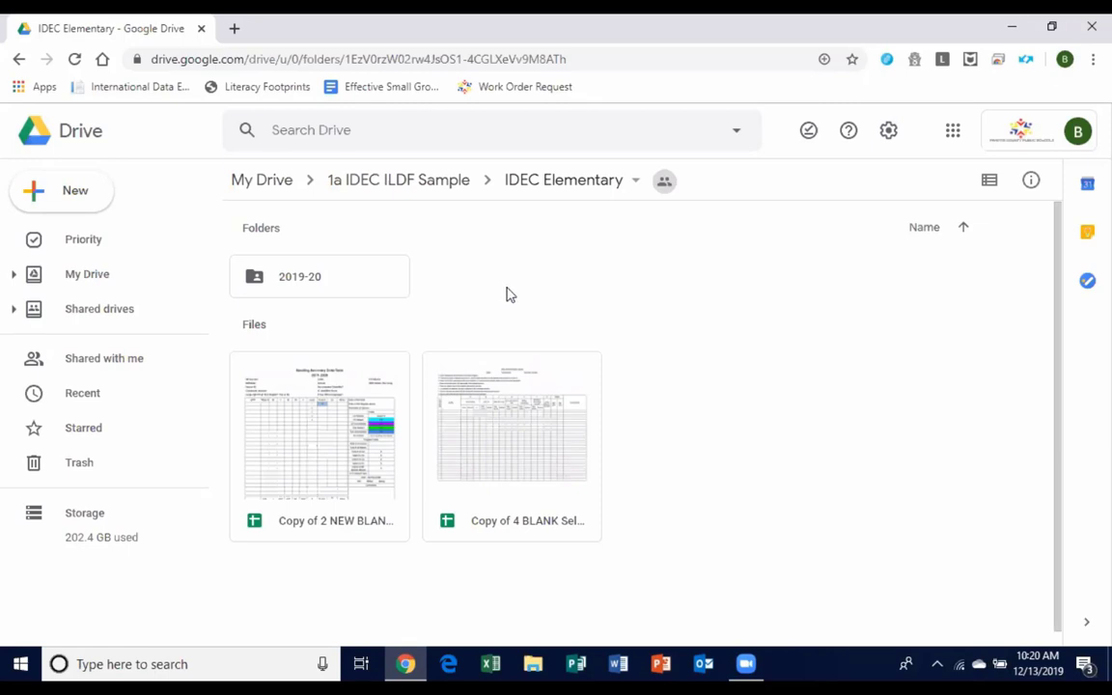
Create two new folders, each named with one teacher's full name.
right_click(555, 289)
click(732, 321)
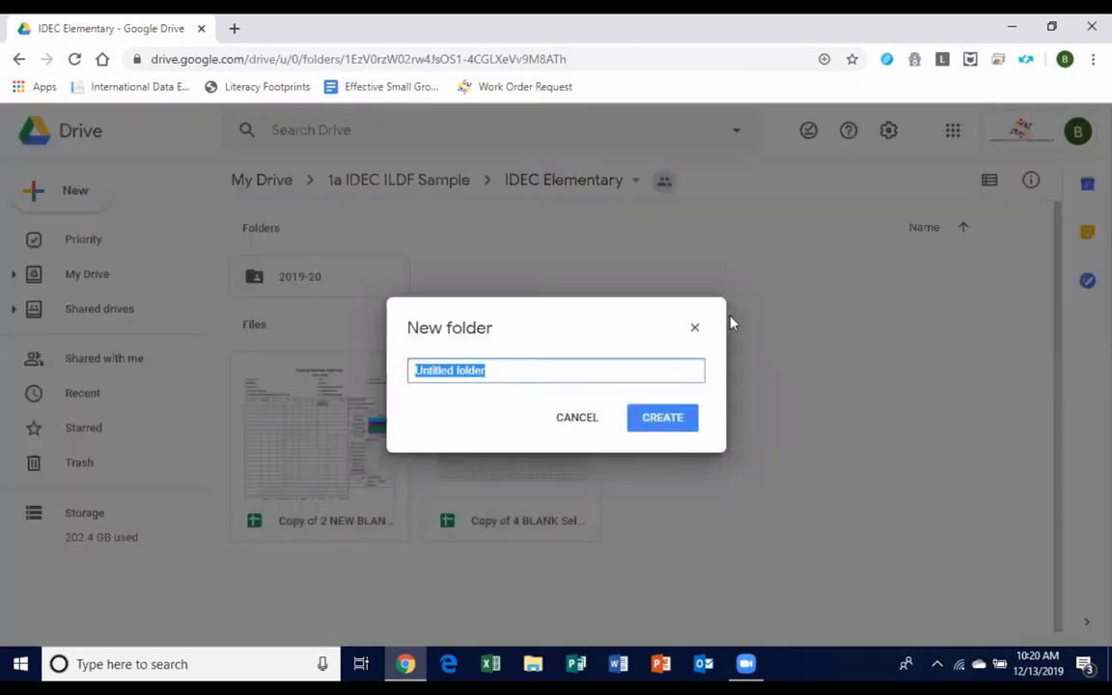
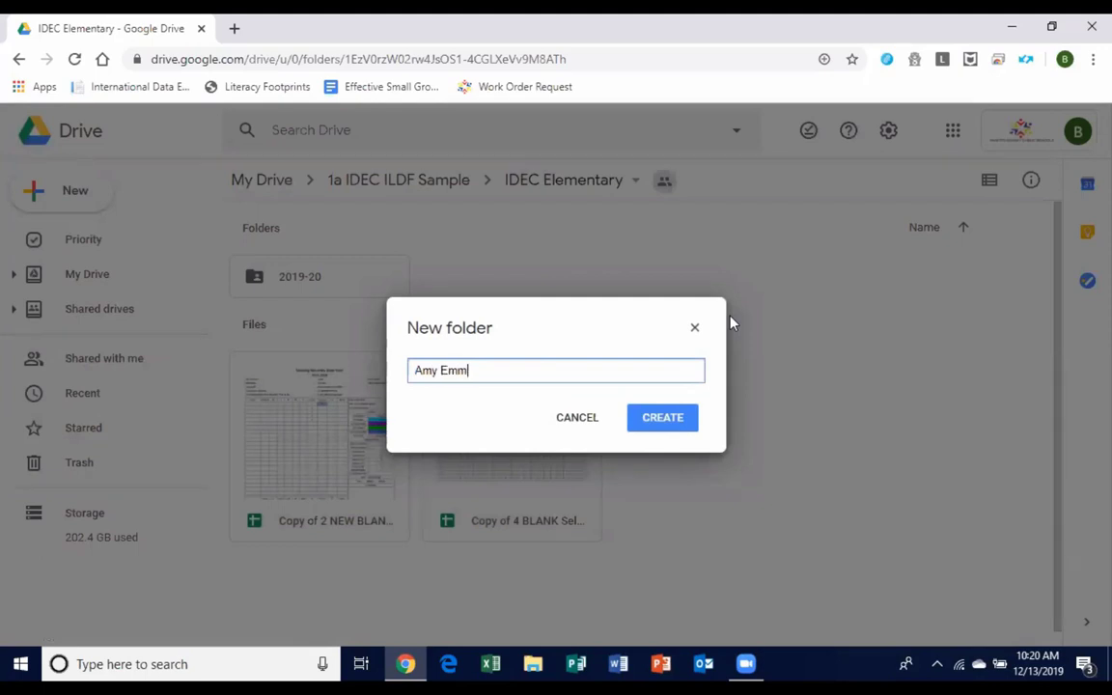
click(660, 424)
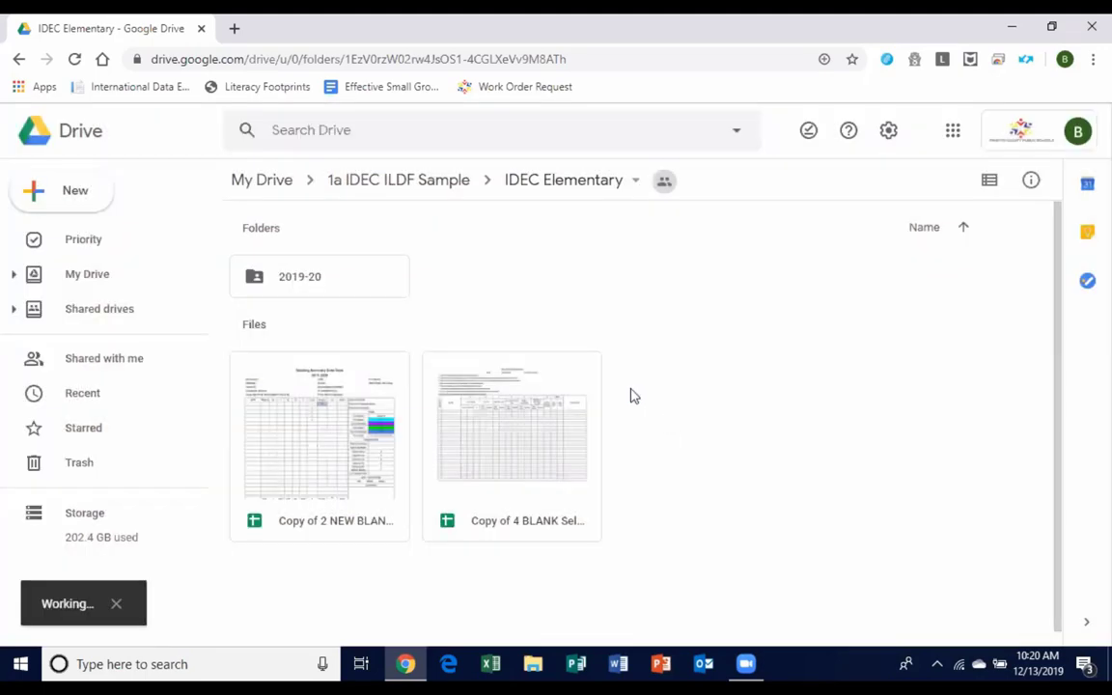
right_click(828, 365)
click(849, 378)
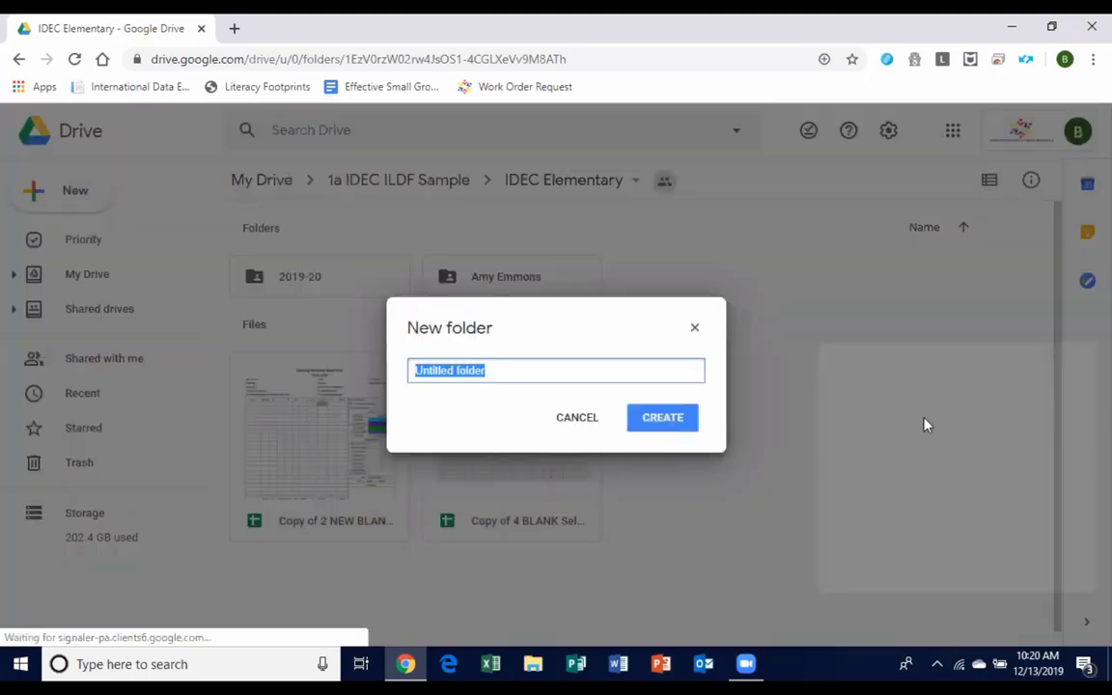
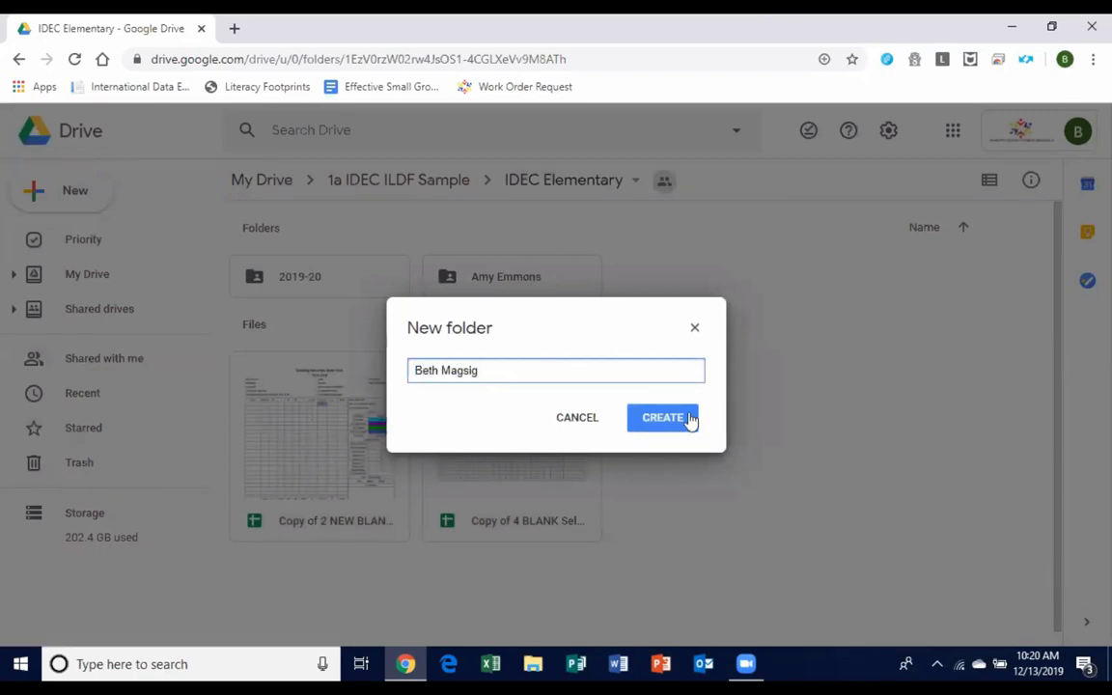
click(681, 416)
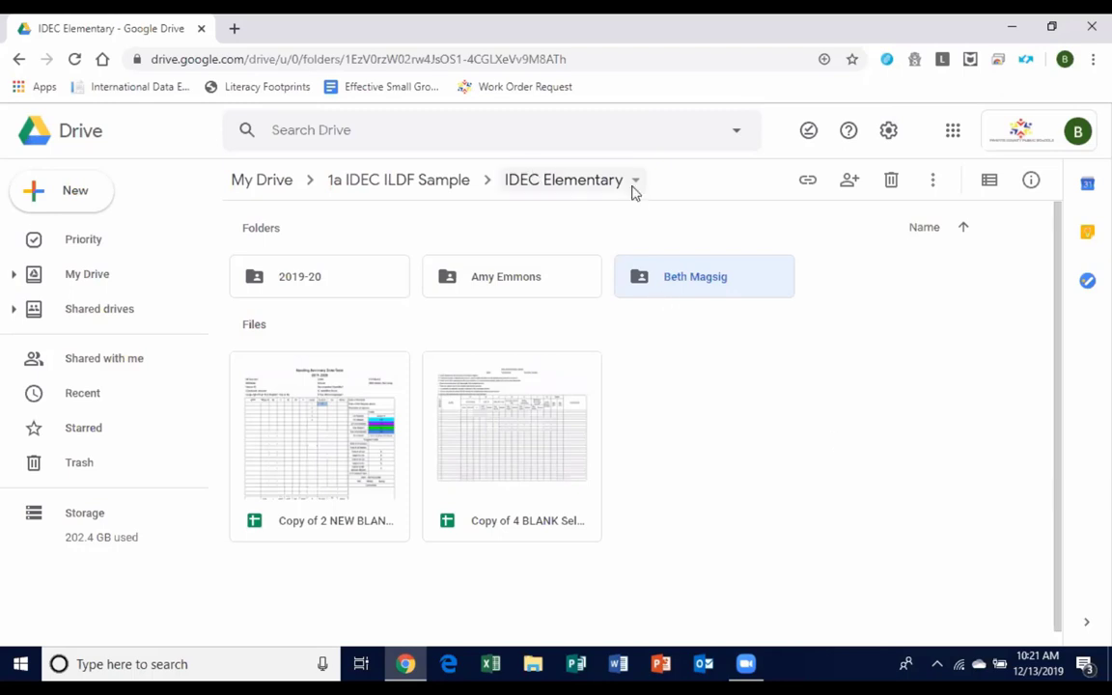
Deselect the new folder and return to the 1a IDEC ILDF Sample folder via the breadcrumb.
click(863, 464)
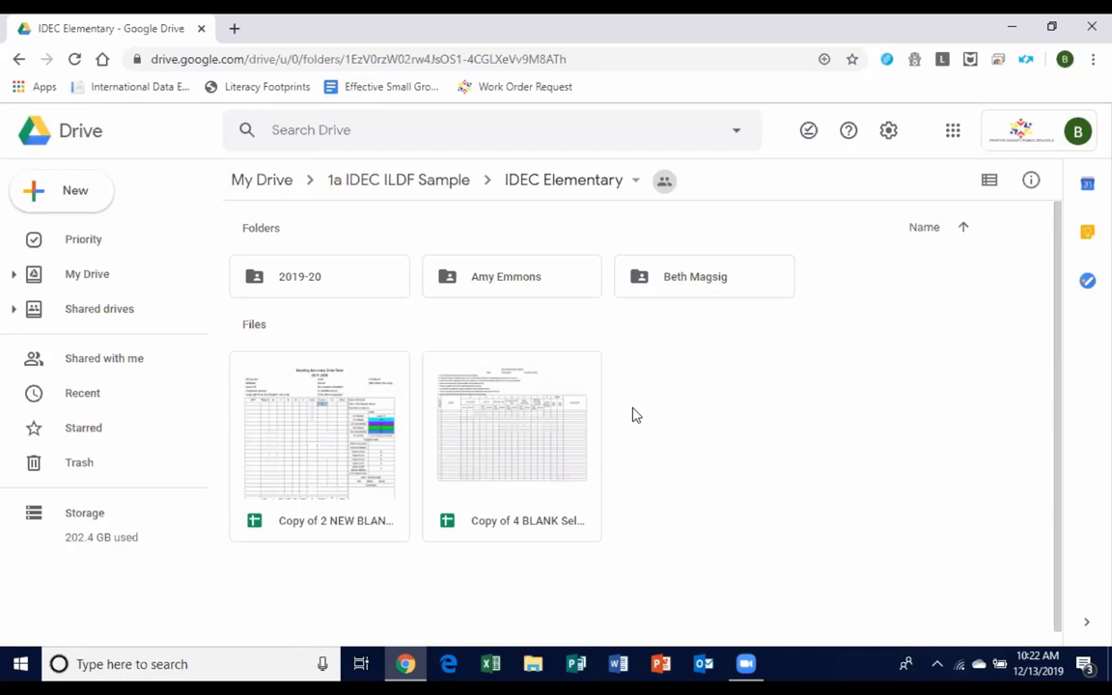
click(370, 193)
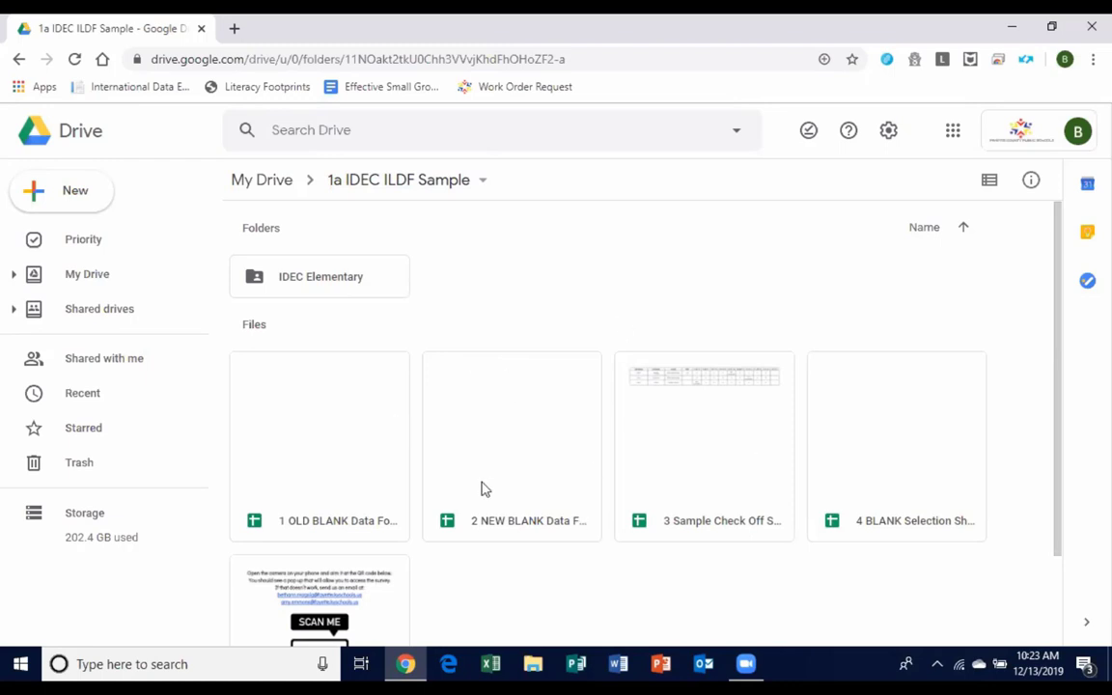
double_click(670, 508)
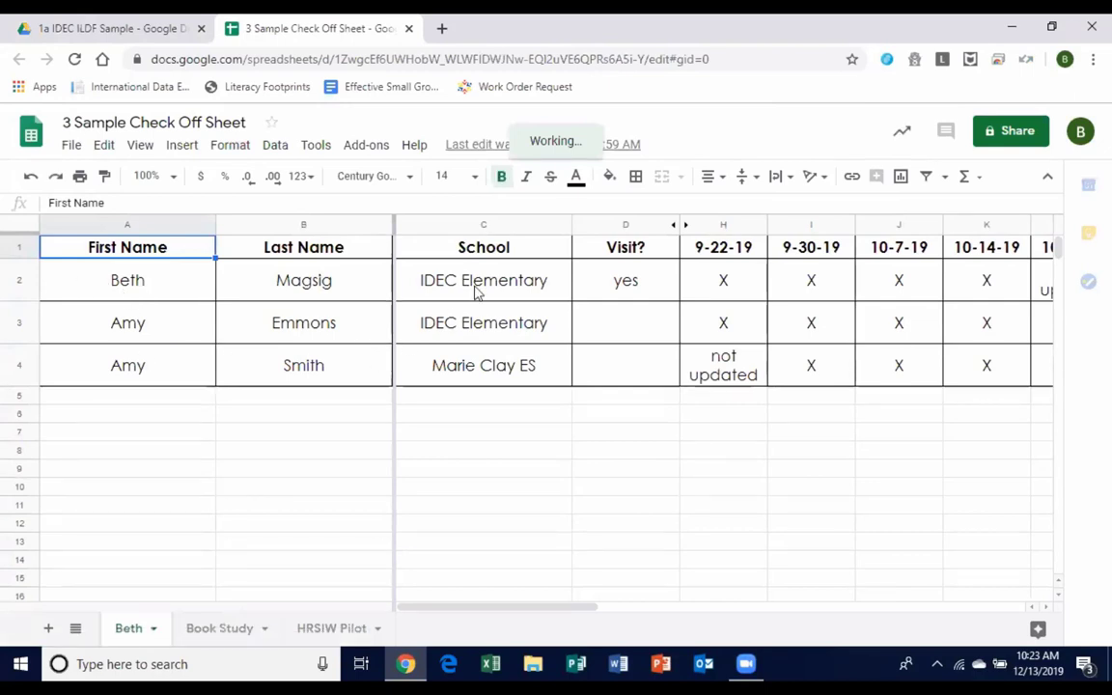
drag(608, 249, 640, 360)
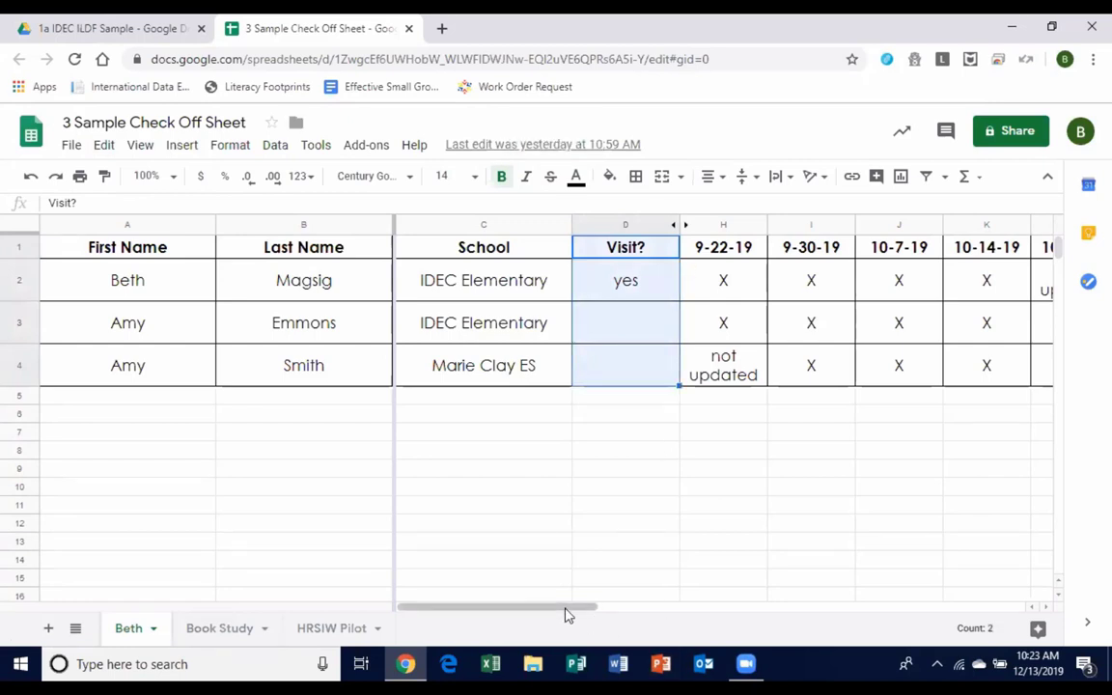
click(605, 336)
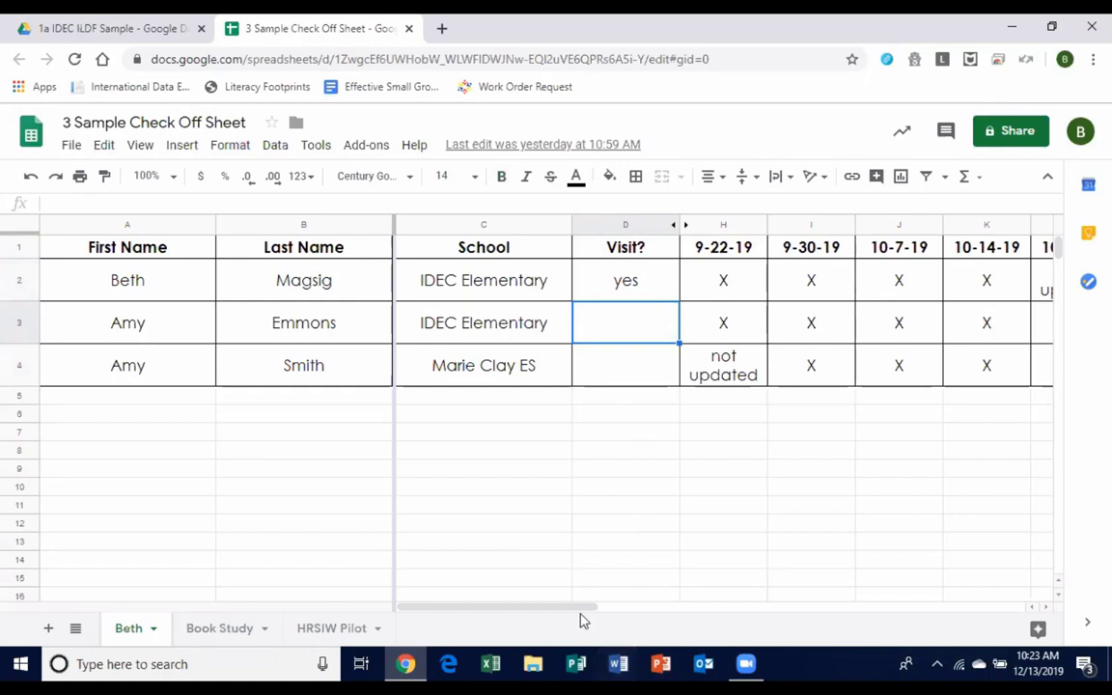
drag(578, 610, 645, 616)
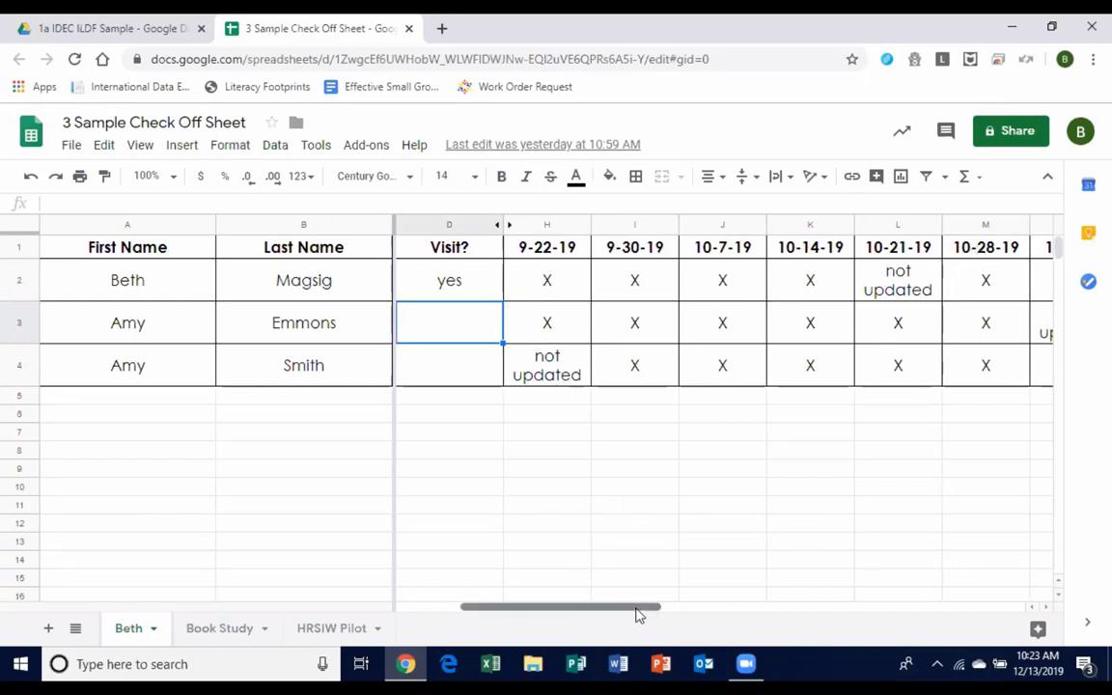
drag(642, 614, 710, 623)
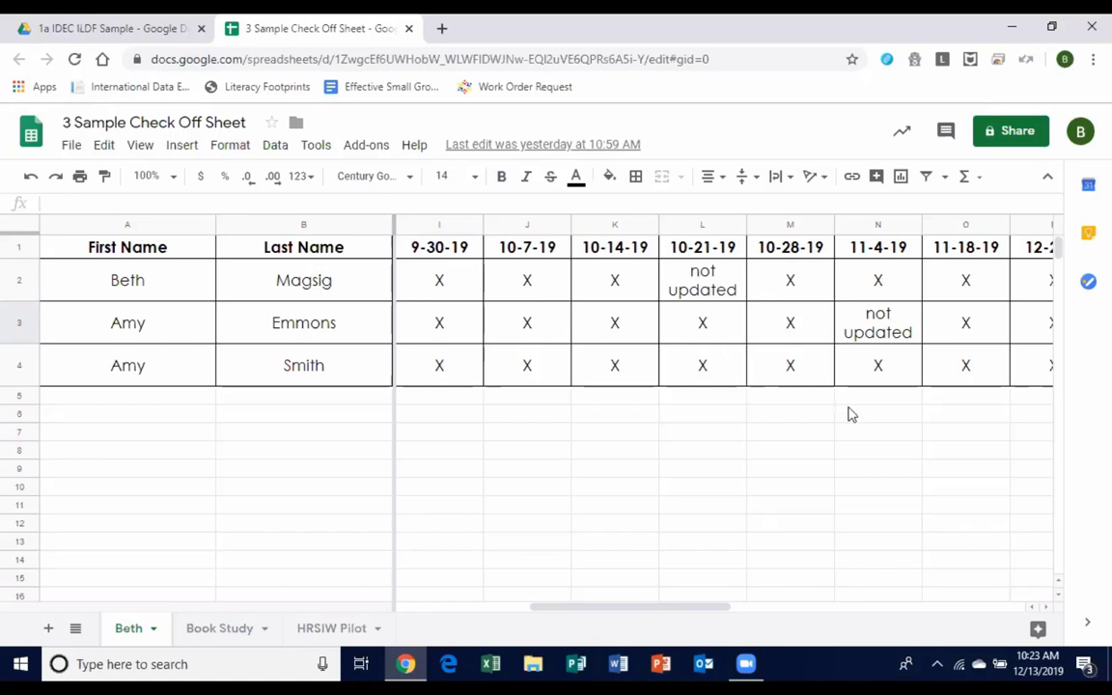
Add a comment on cell M3 asking a colleague about monitoring.
click(790, 283)
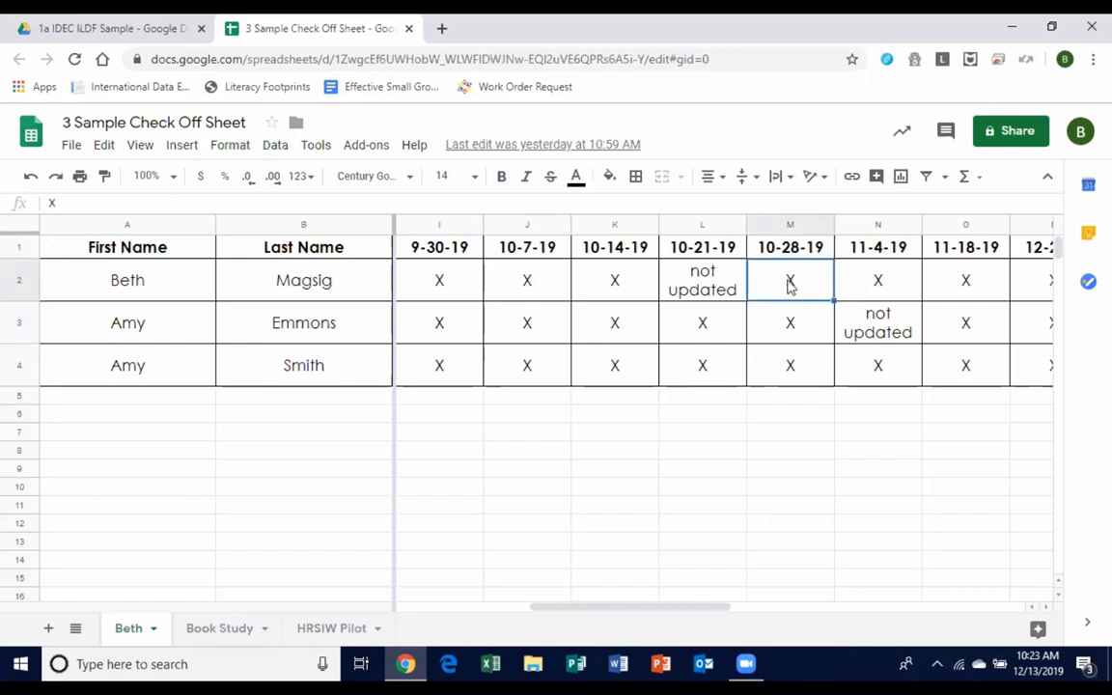
right_click(790, 283)
click(756, 333)
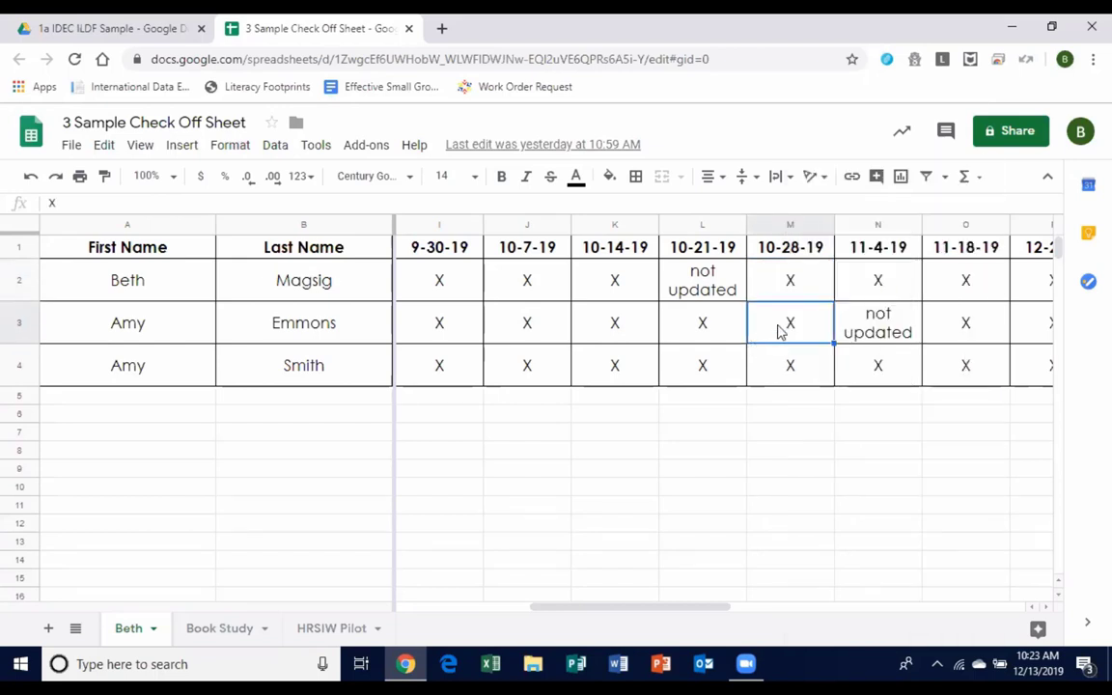
right_click(780, 331)
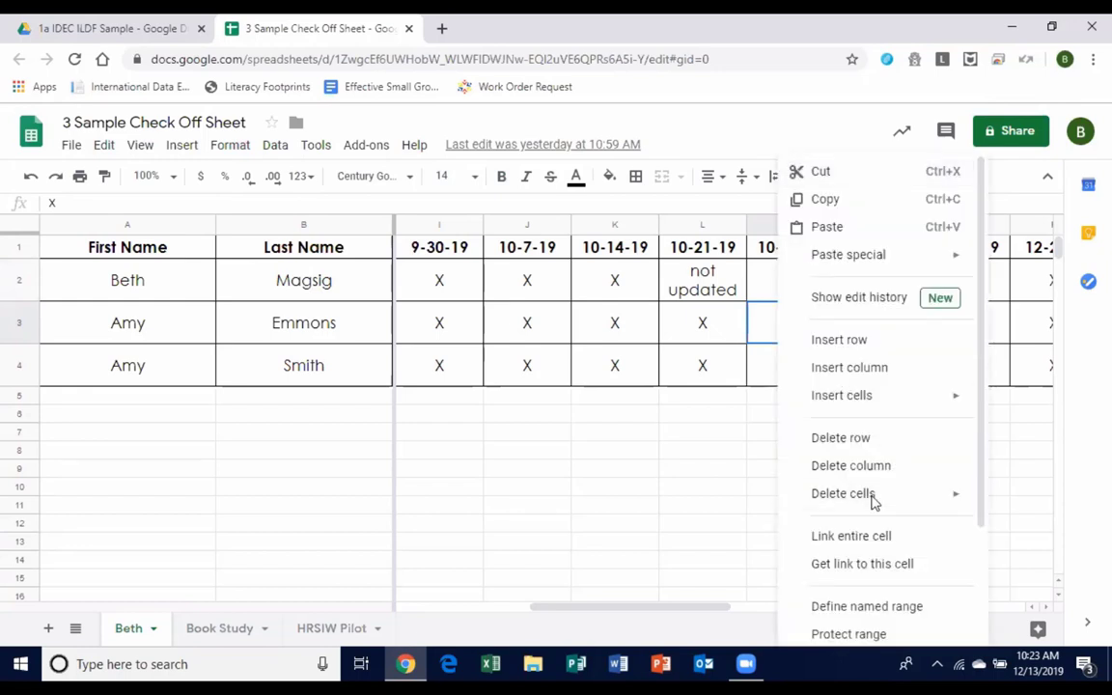
scroll(873, 499, down, 3)
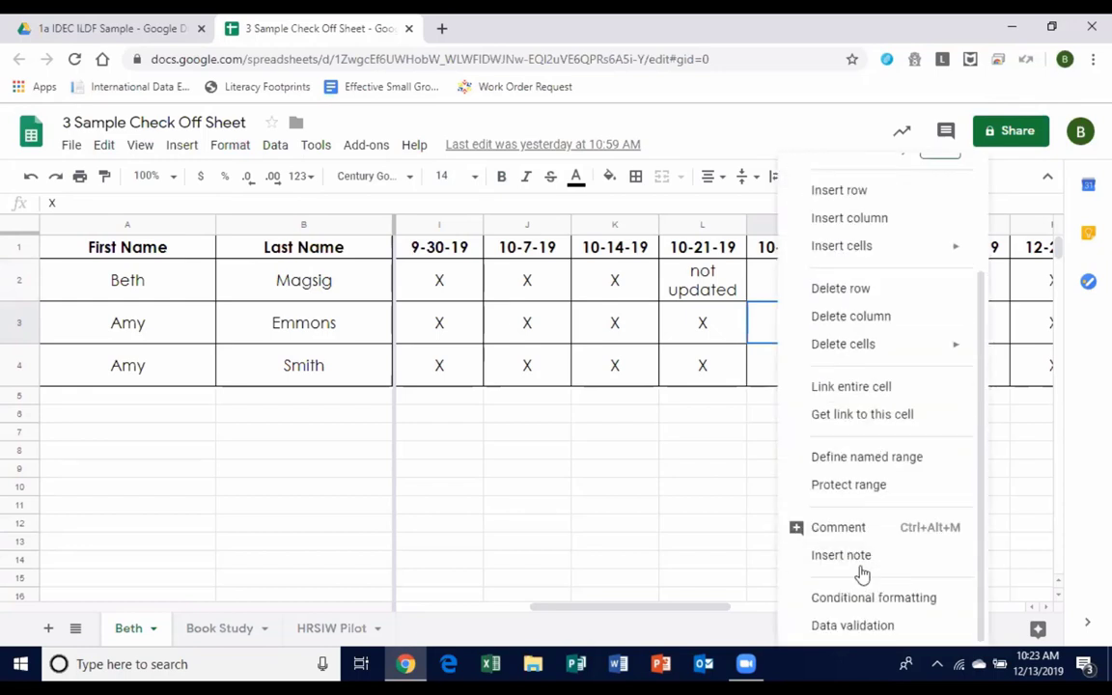
click(845, 526)
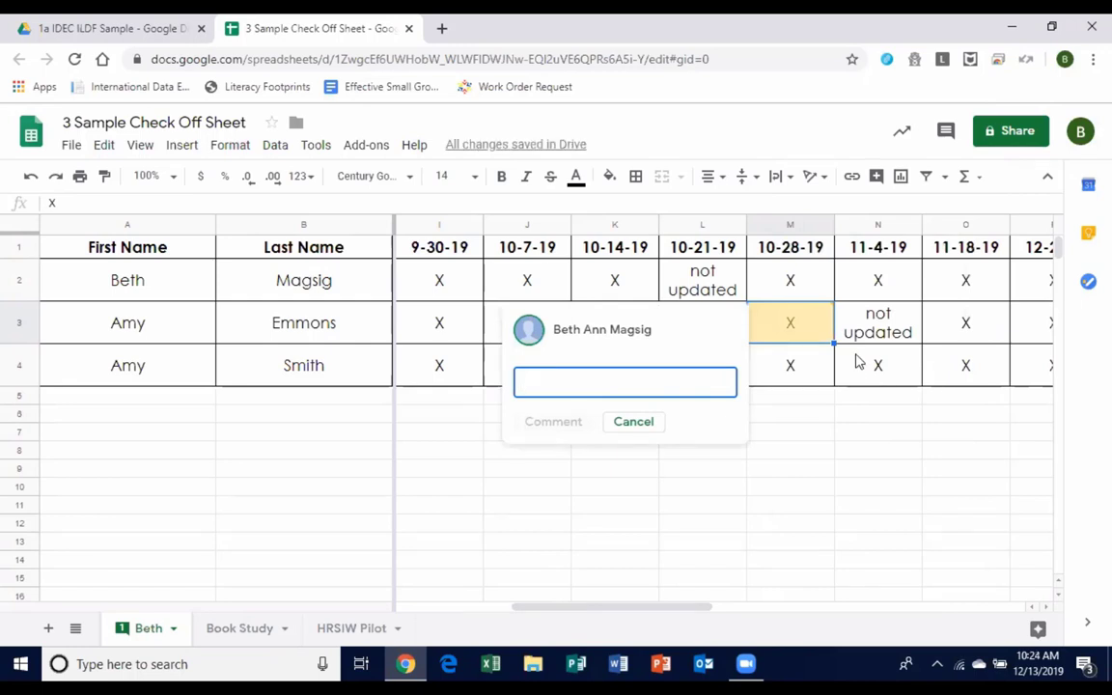
text(Scott - )
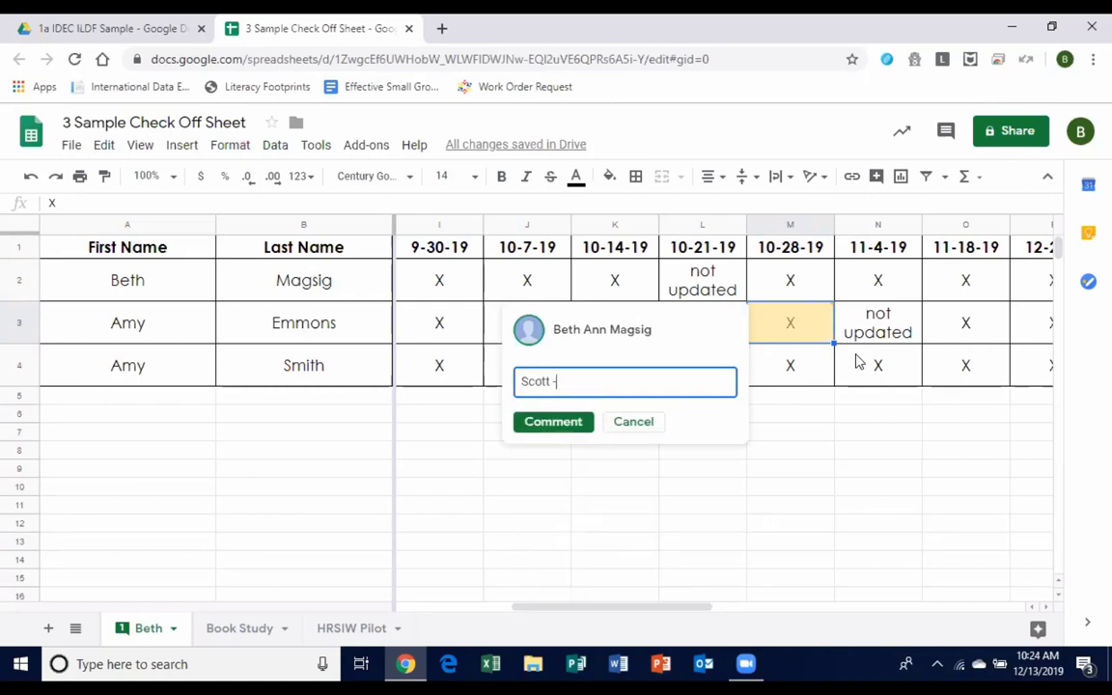
text(monitoring?)
click(565, 421)
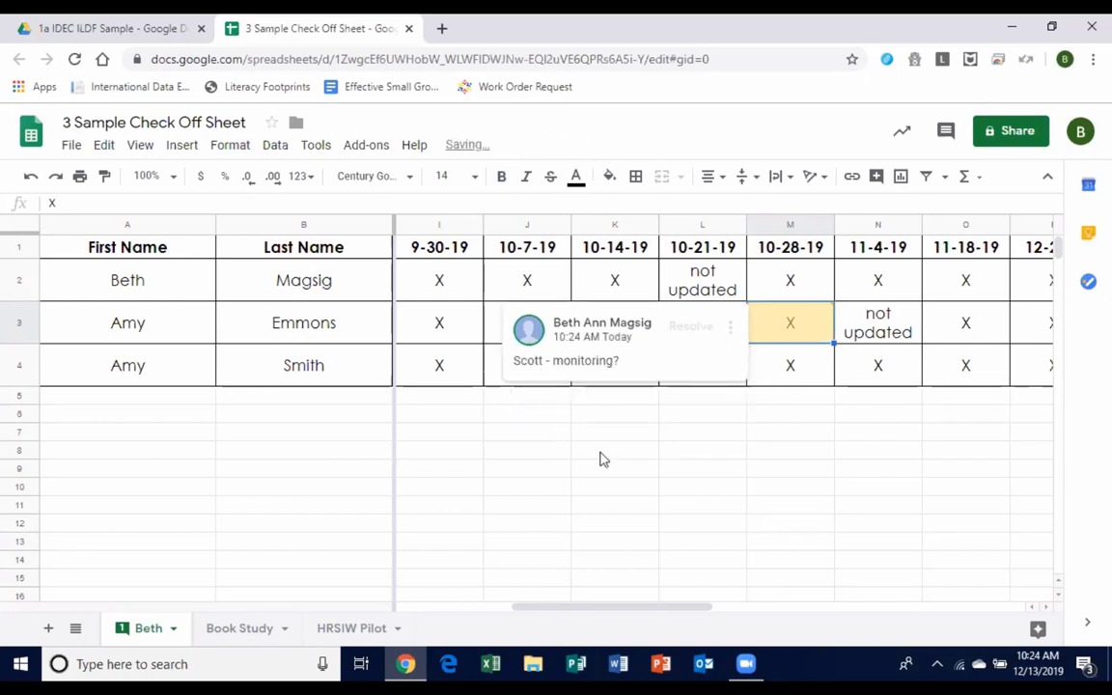
click(709, 487)
Review row 3's weekly entries through 12-9-19, then close the check-off sheet and return to Drive.
mouse_move(792, 325)
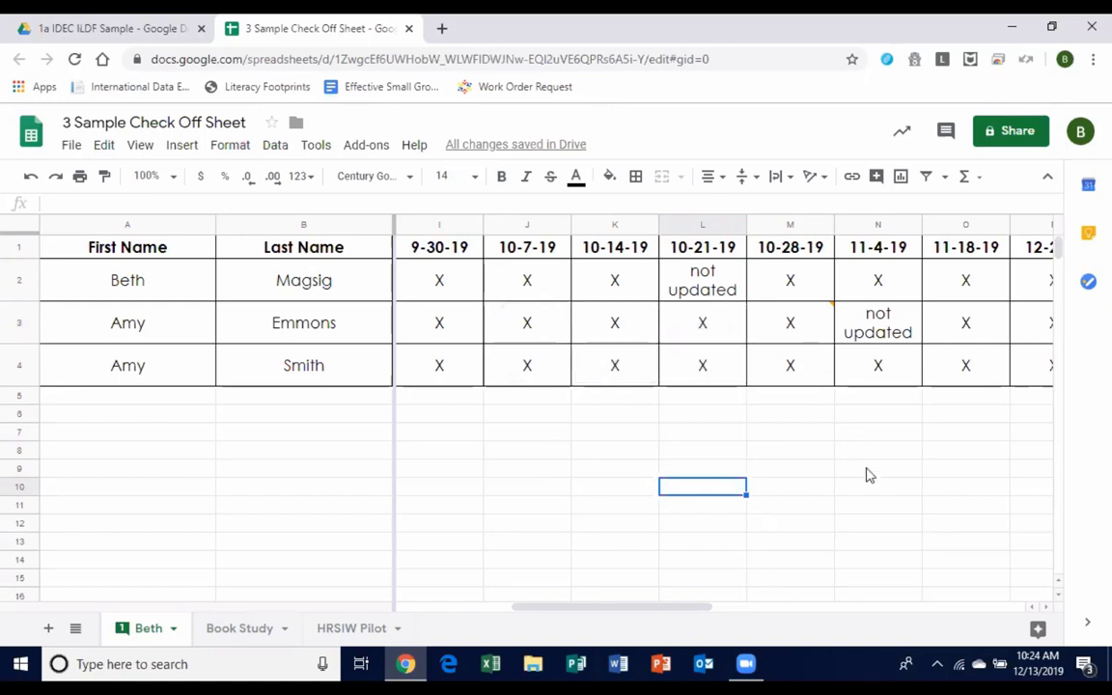
mouse_move(836, 315)
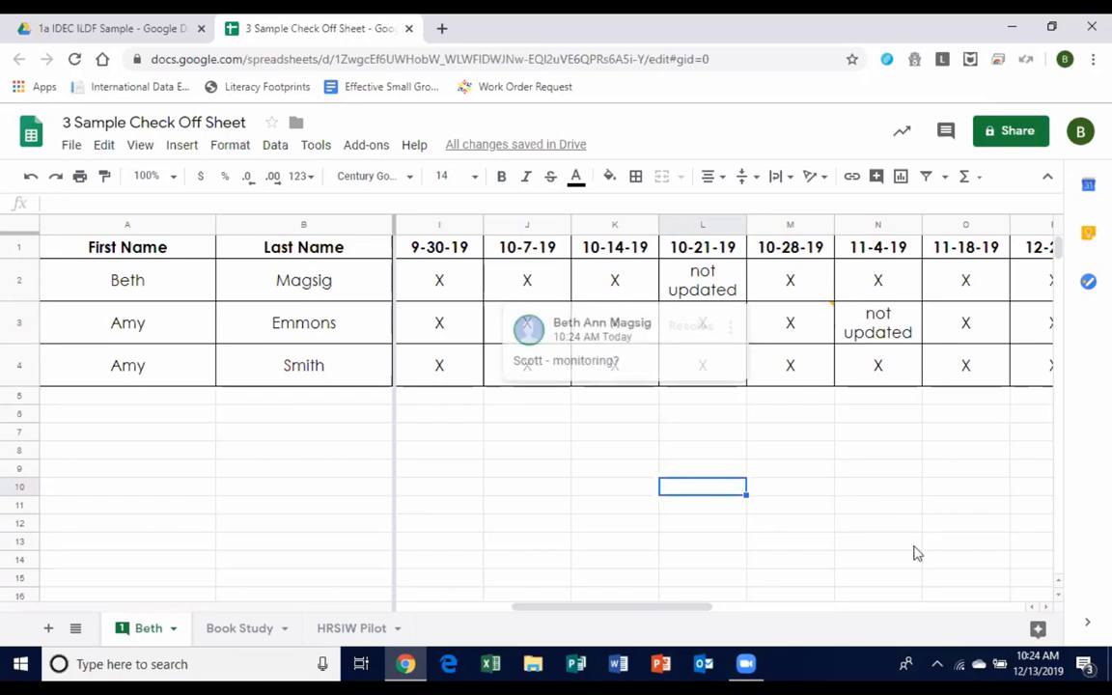
click(880, 328)
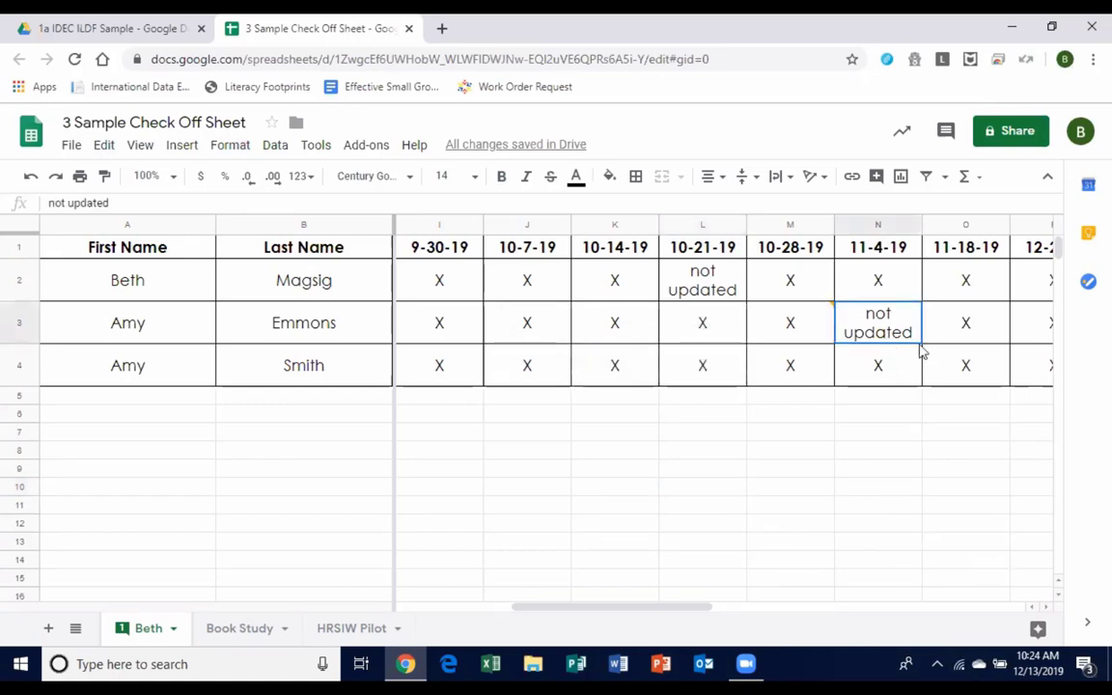
key(Right)
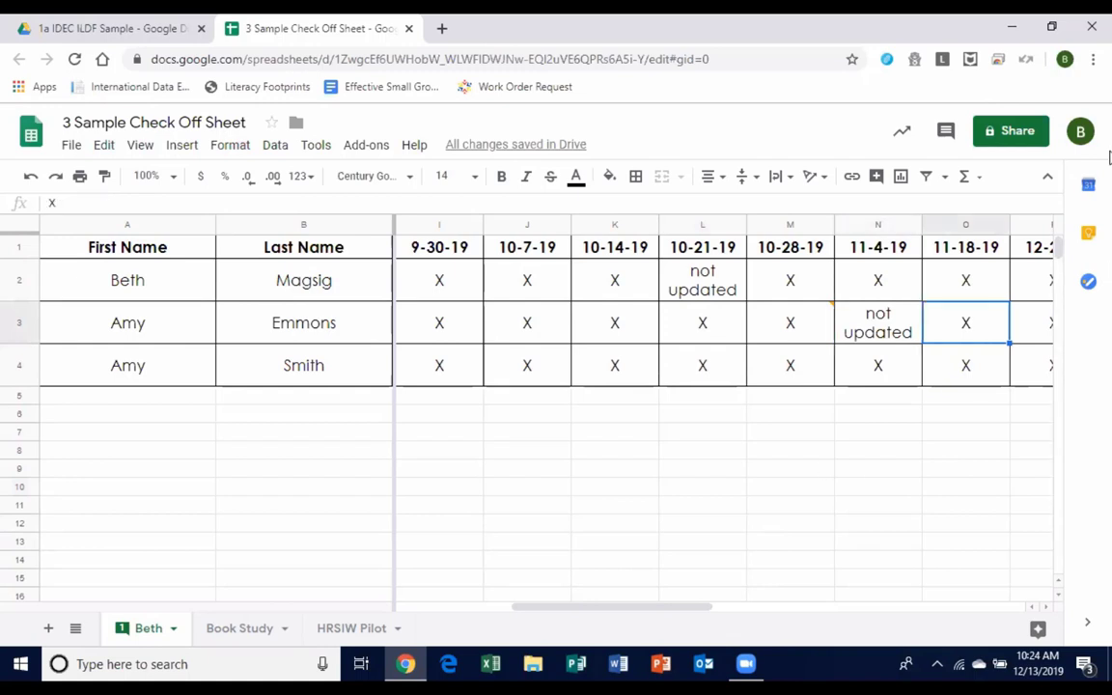
key(Right)
key(Right)
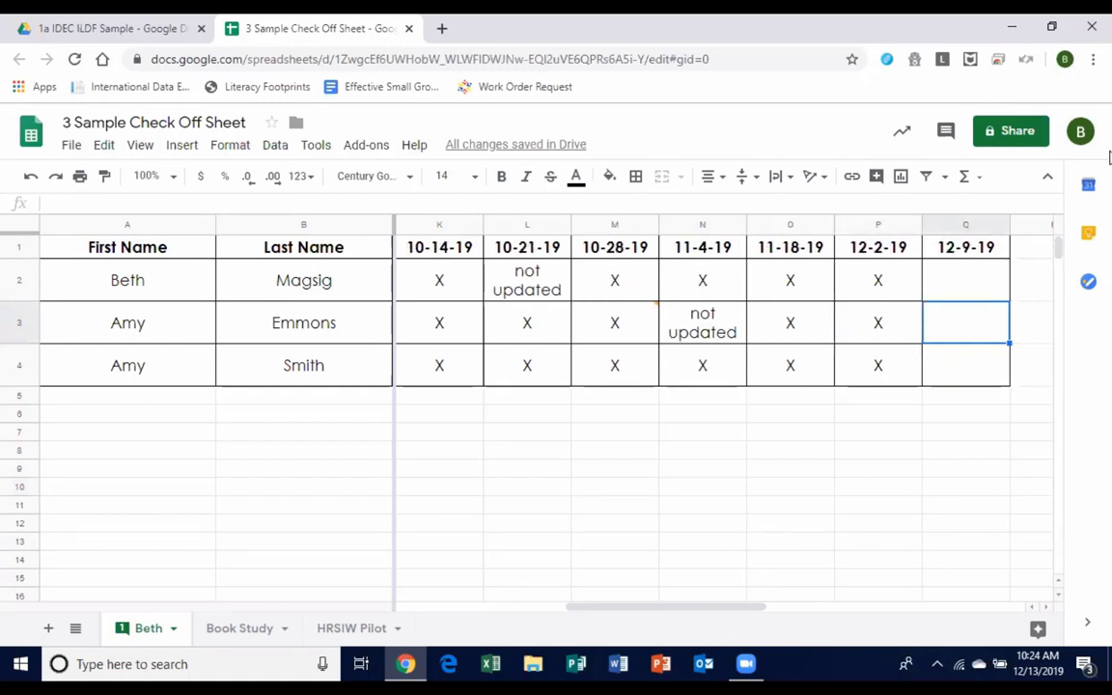
key(Left)
key(Left)
key(Left)
key(Left)
key(Left)
key(Left)
key(Left)
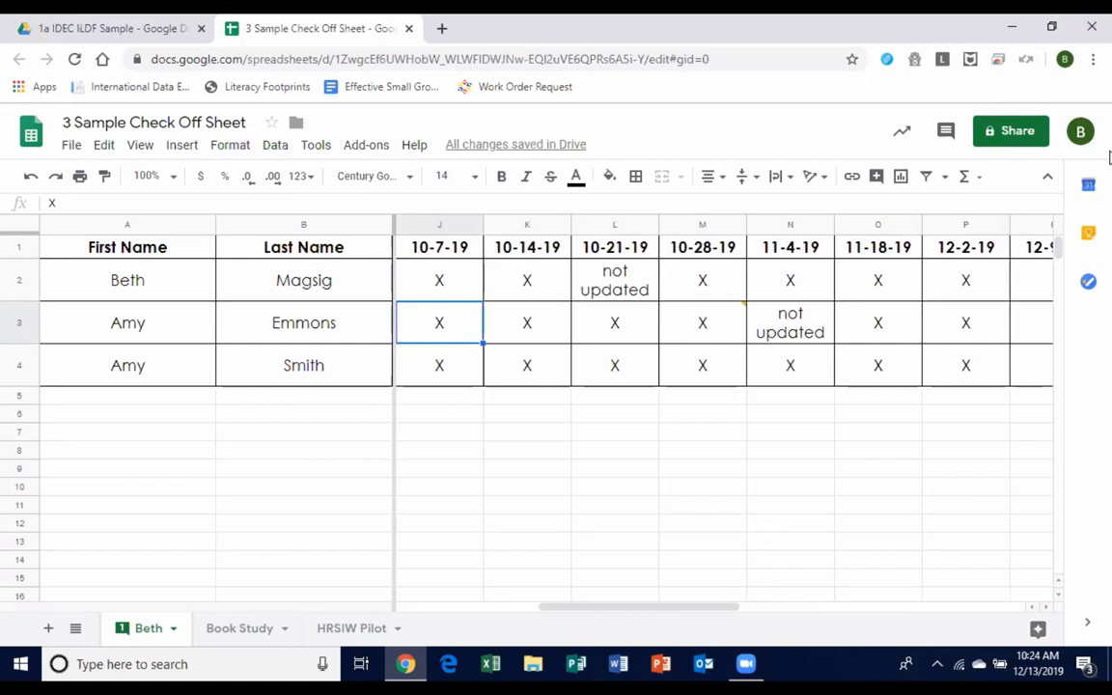
key(Left)
key(Left)
key(Left)
key(Left)
key(Left)
key(Left)
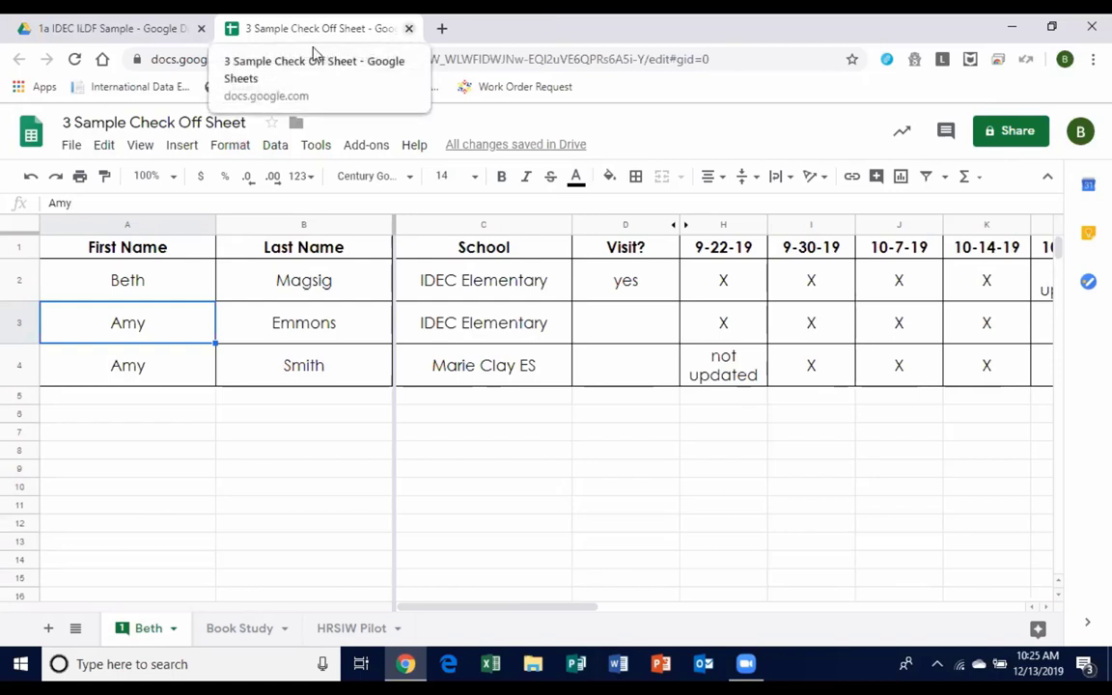
key(ctrl+shift+Tab)
click(364, 28)
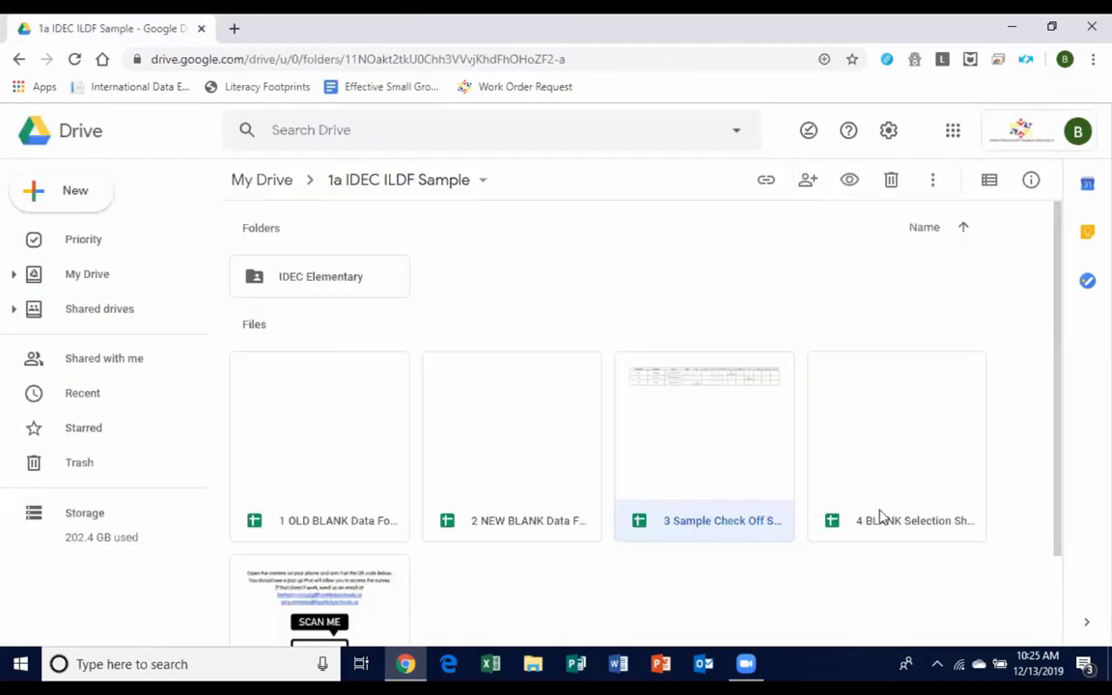
Open the 4 BLANK Selection Sheet, zoom it to 75%, and select cell E14.
click(929, 519)
double_click(928, 519)
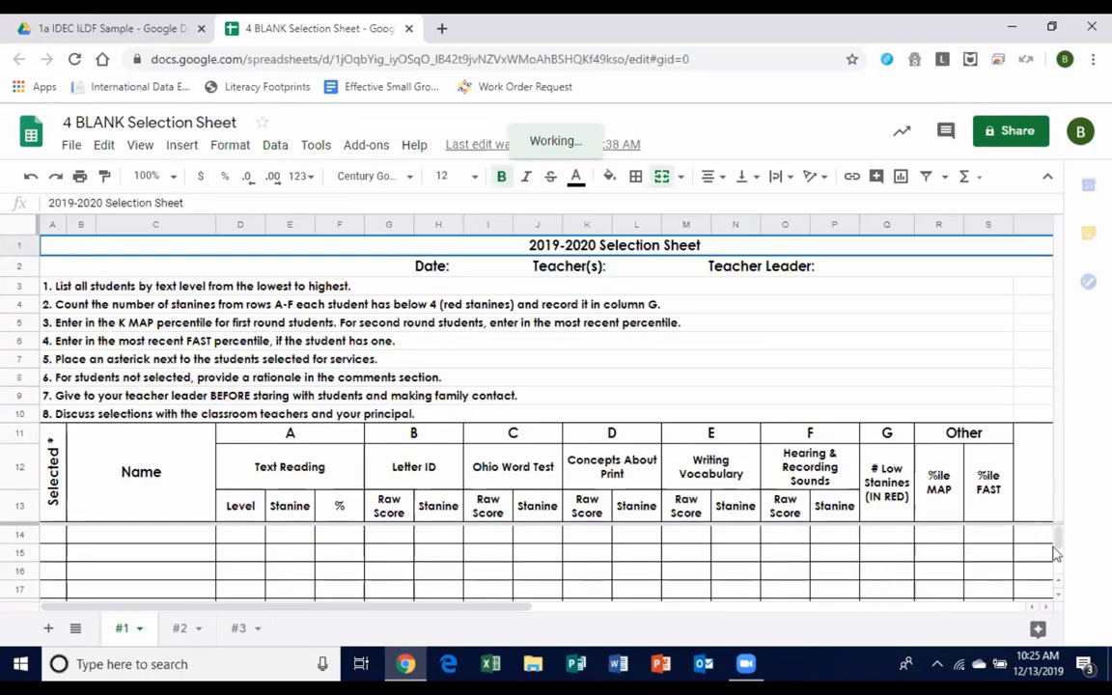
click(175, 176)
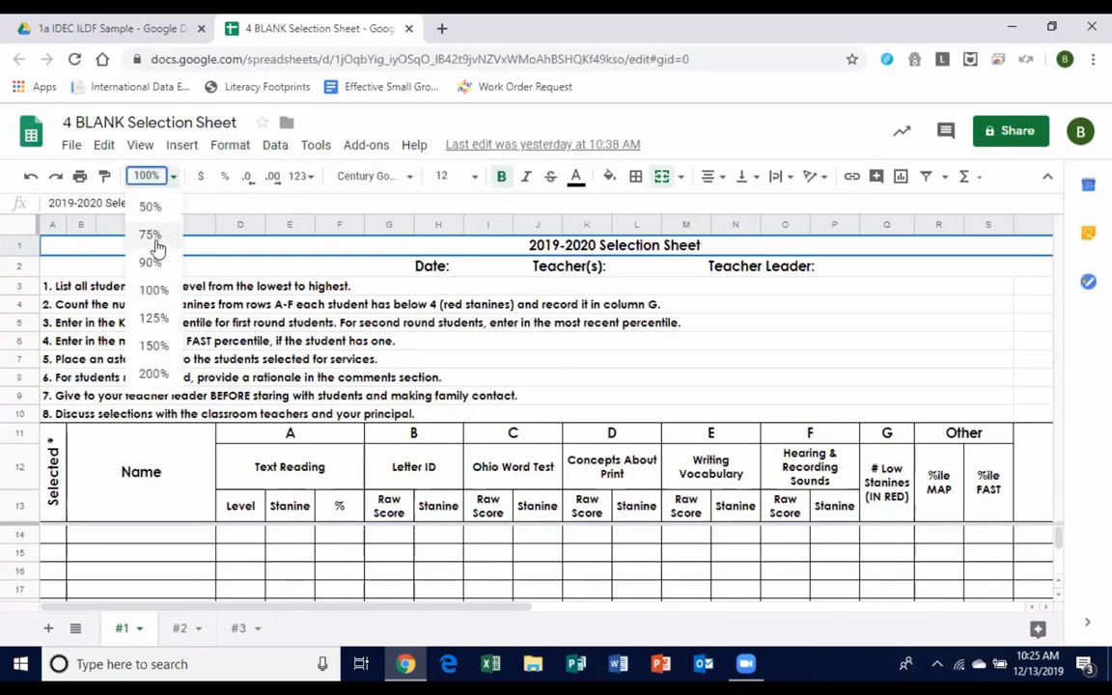
click(150, 236)
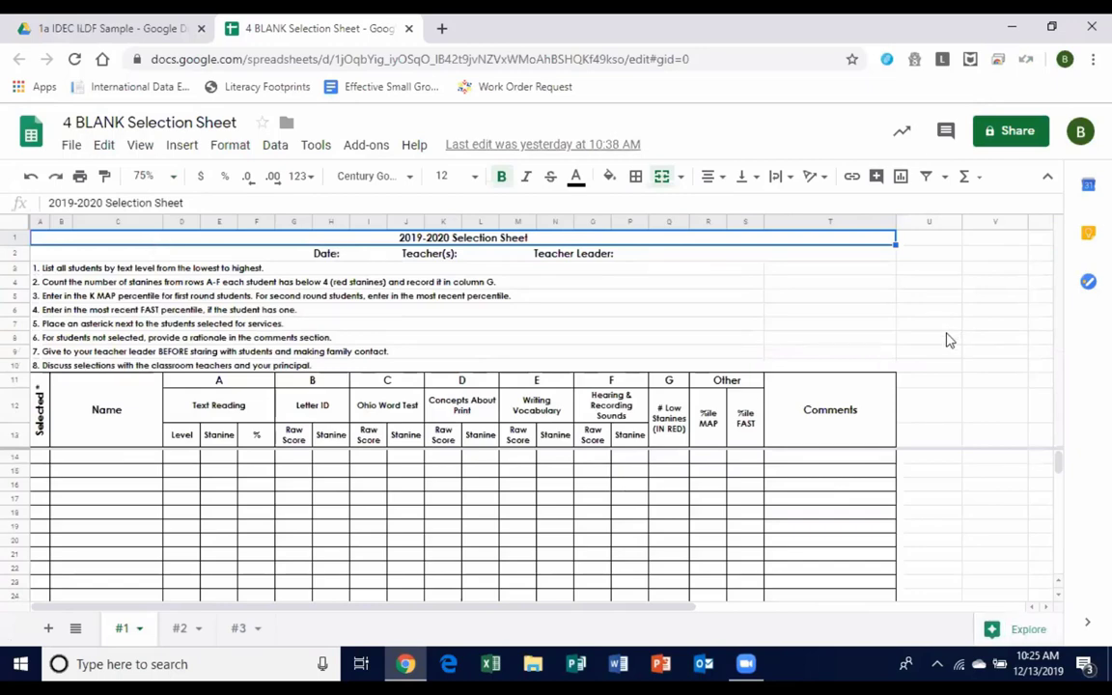
click(80, 458)
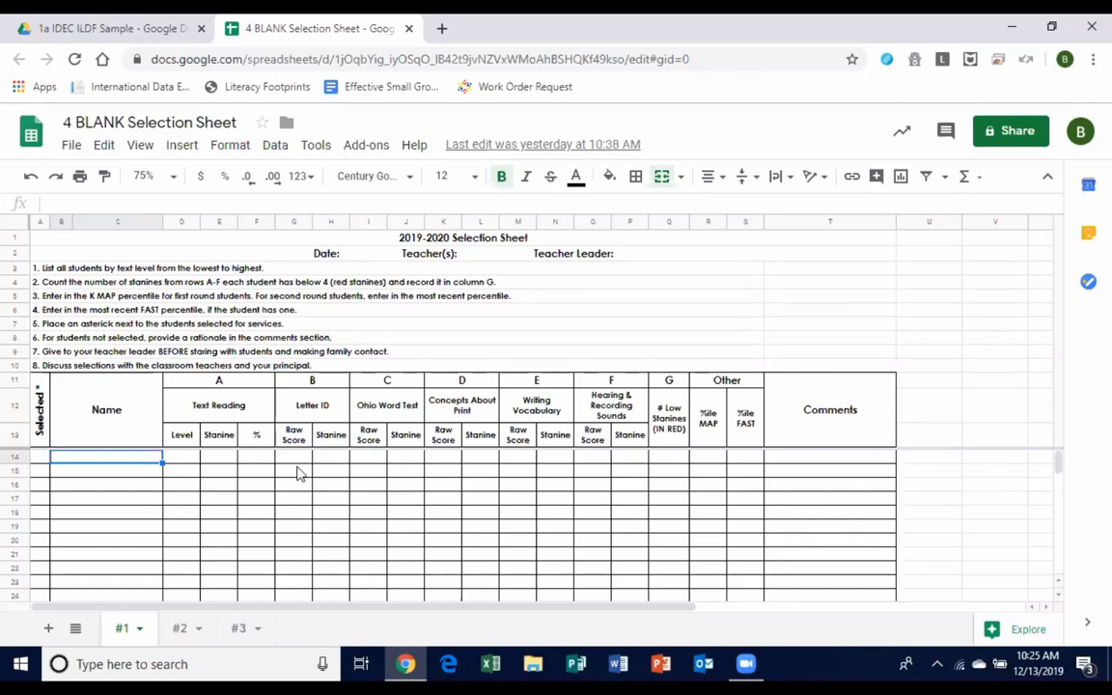
click(229, 457)
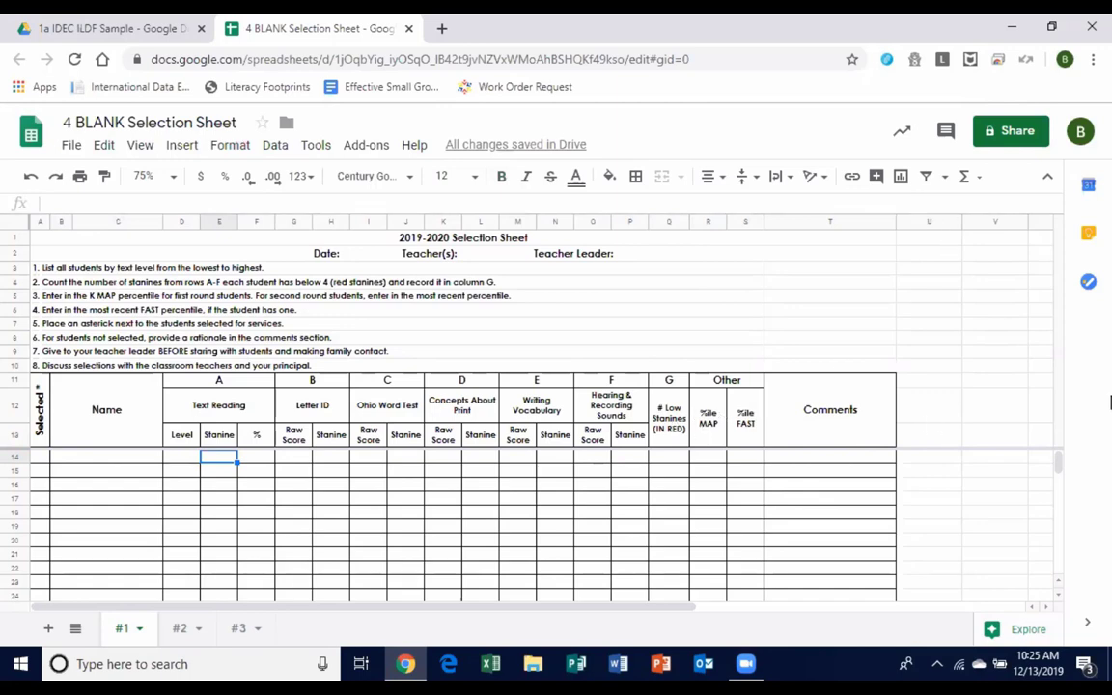
Enter sample stanines in row 14: 1, Letter ID 1, Ohio Word Test 2, Concepts About Print 4, Writing Vocabulary 5.
text(1)
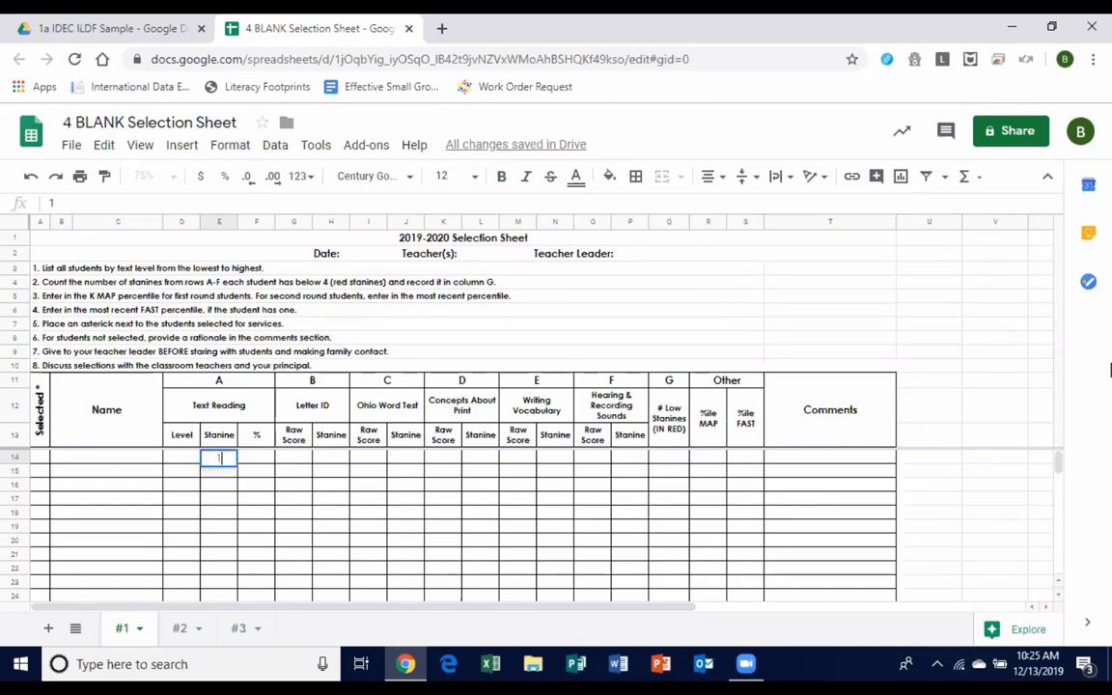
key(Tab)
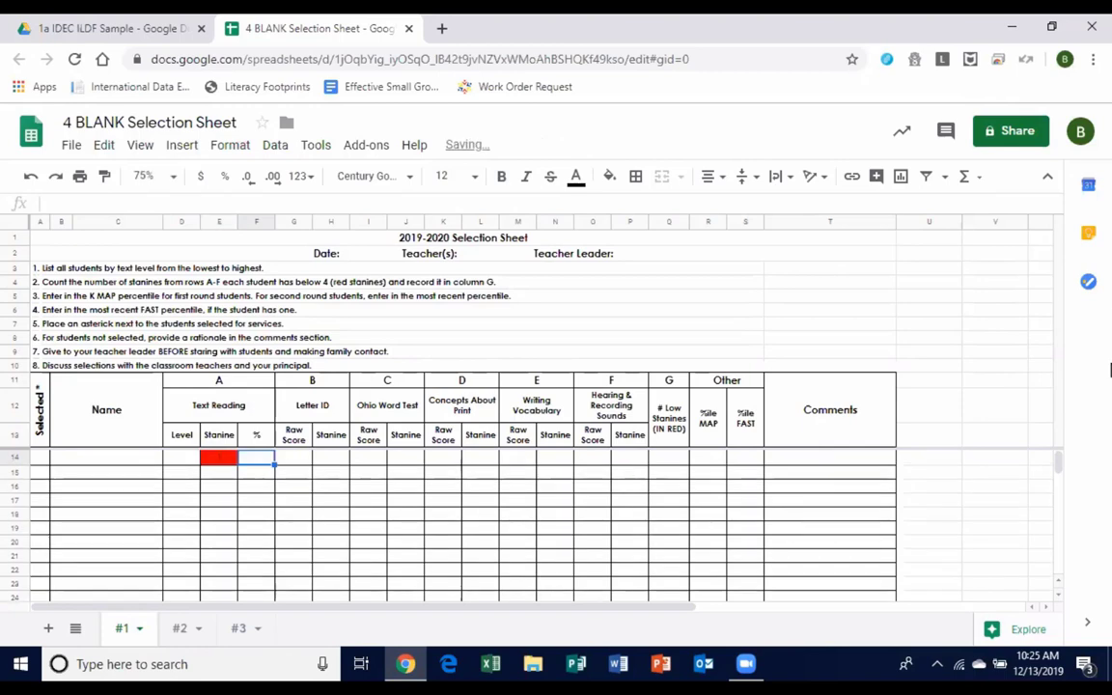
key(Tab)
key(Tab)
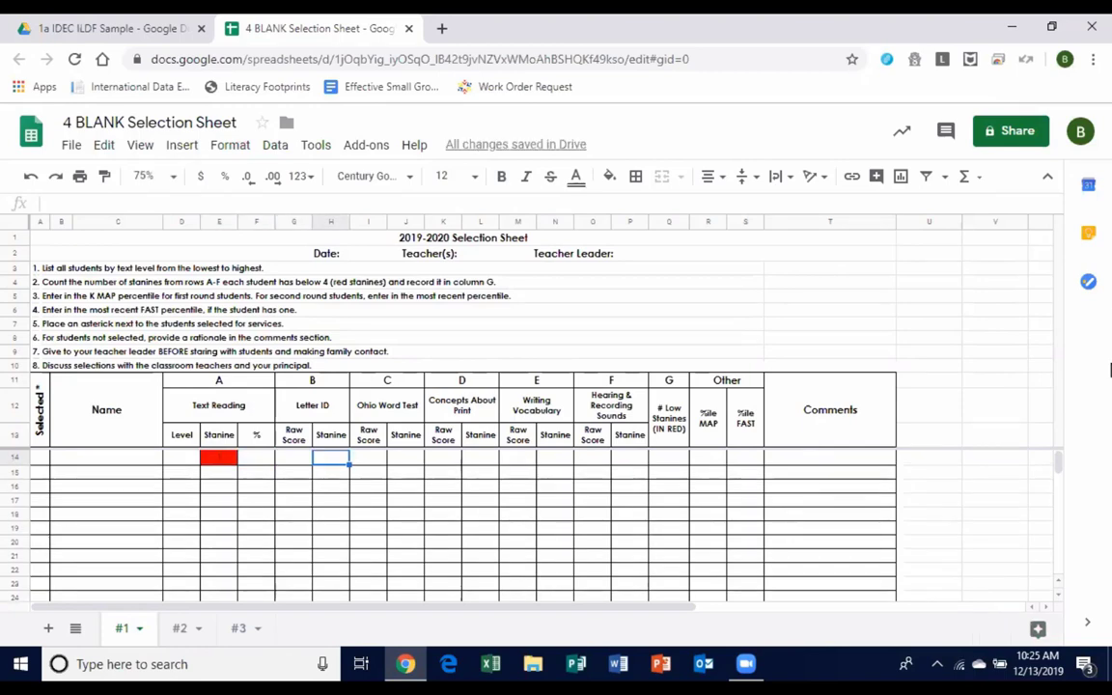
text(1)
key(Tab)
key(Tab)
text(2)
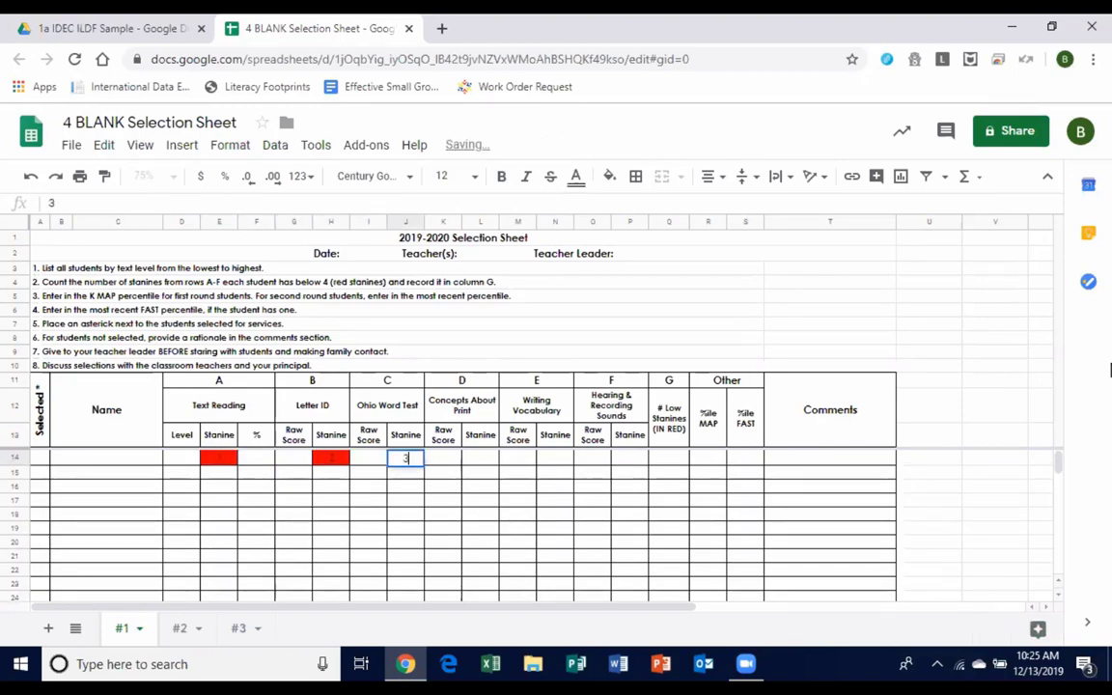
key(Tab)
key(Tab)
text(4)
key(Tab)
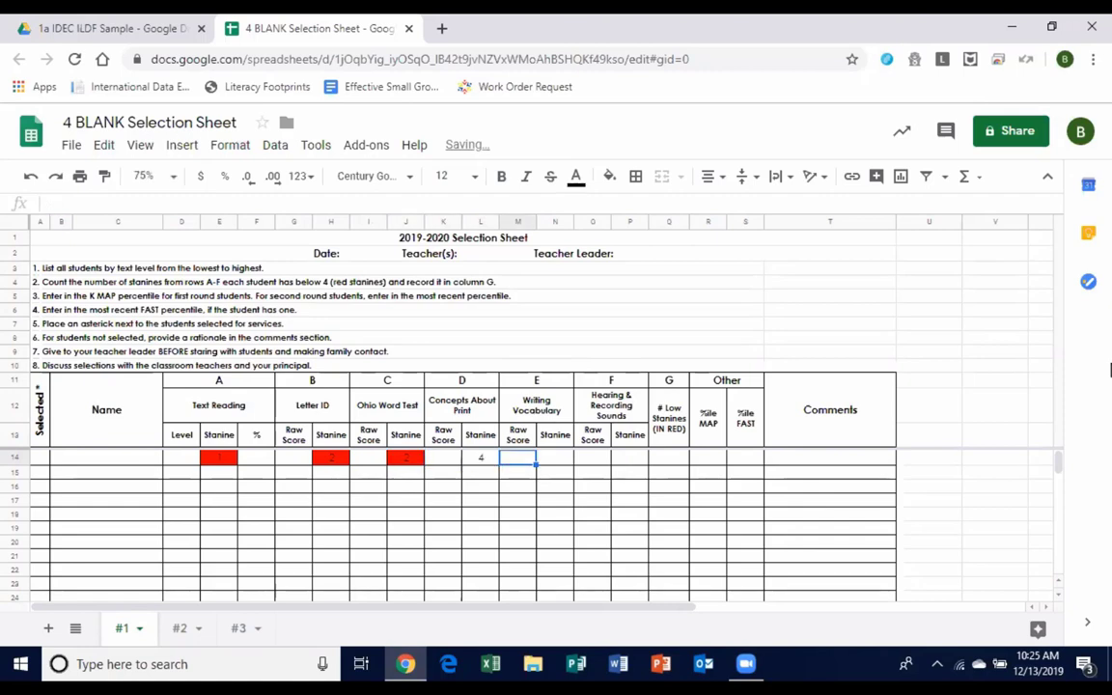
text(5)
key(Escape)
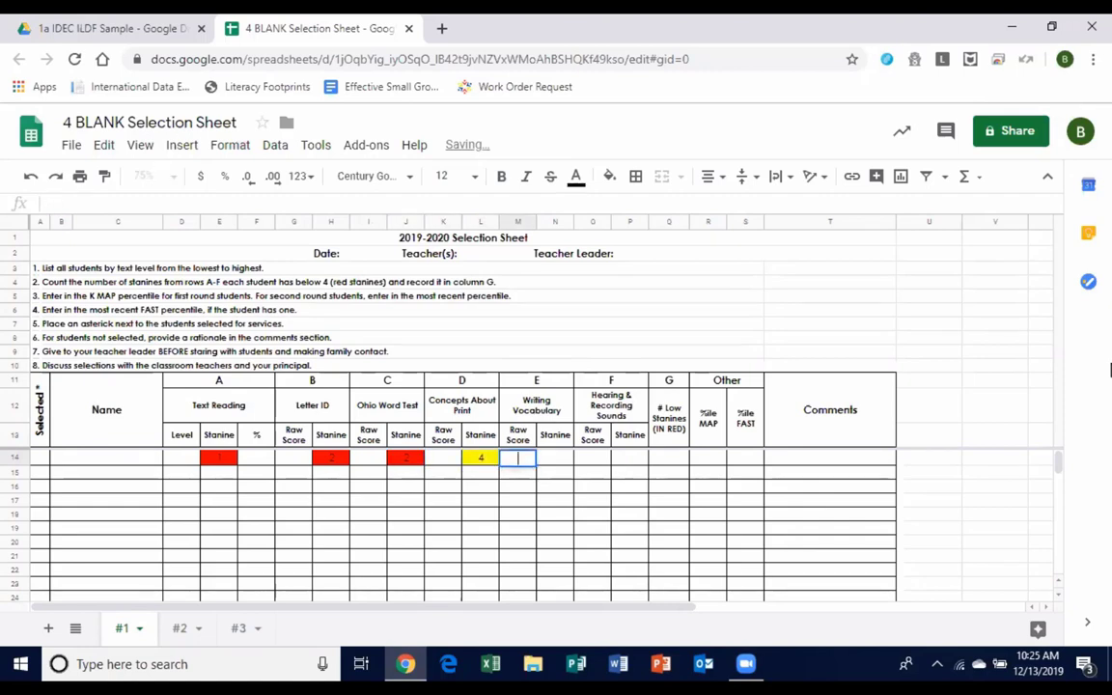
key(Tab)
text(5)
key(Tab)
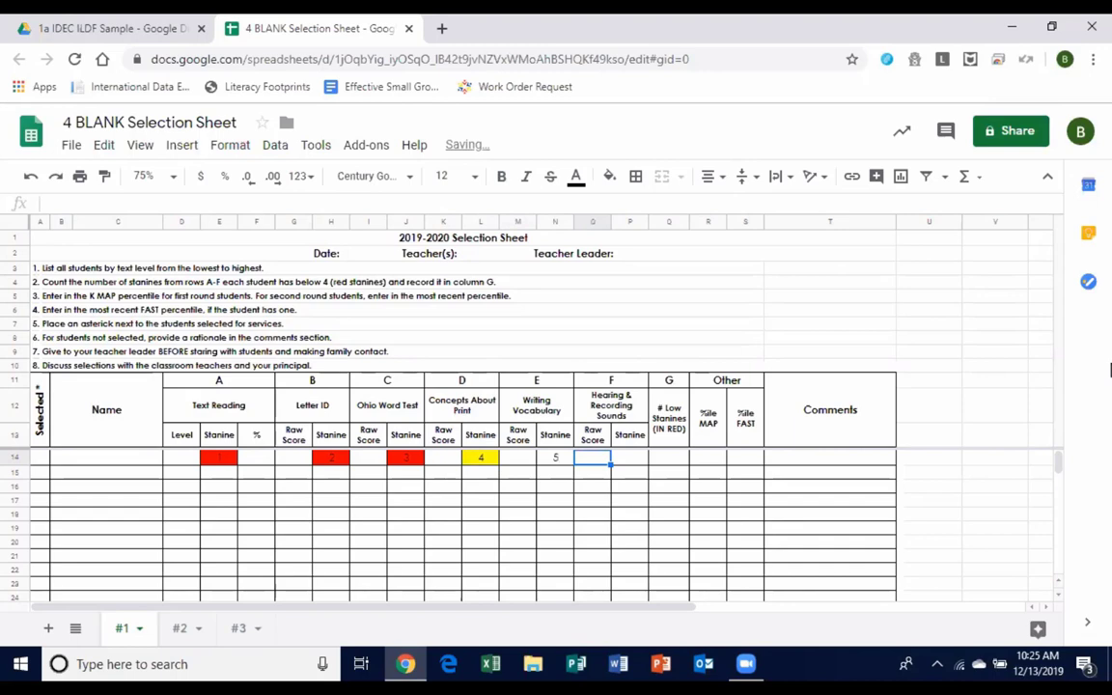
key(Tab)
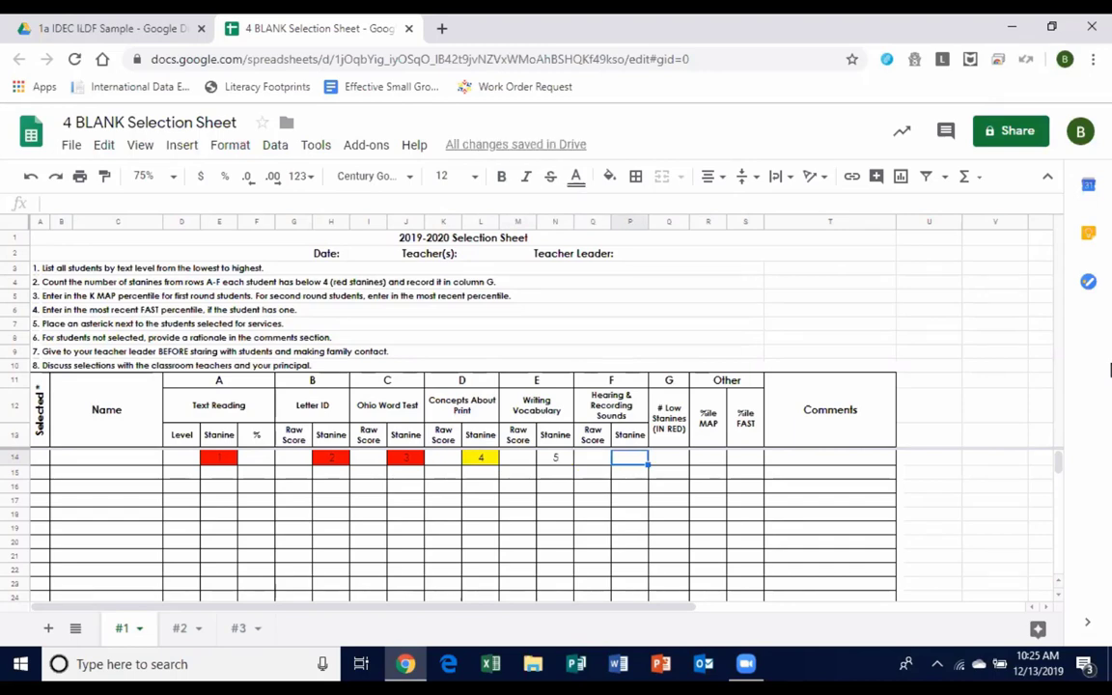
Inspect row 14's # Low Stanines cell and the %ile MAP and %ile FAST headers.
click(679, 460)
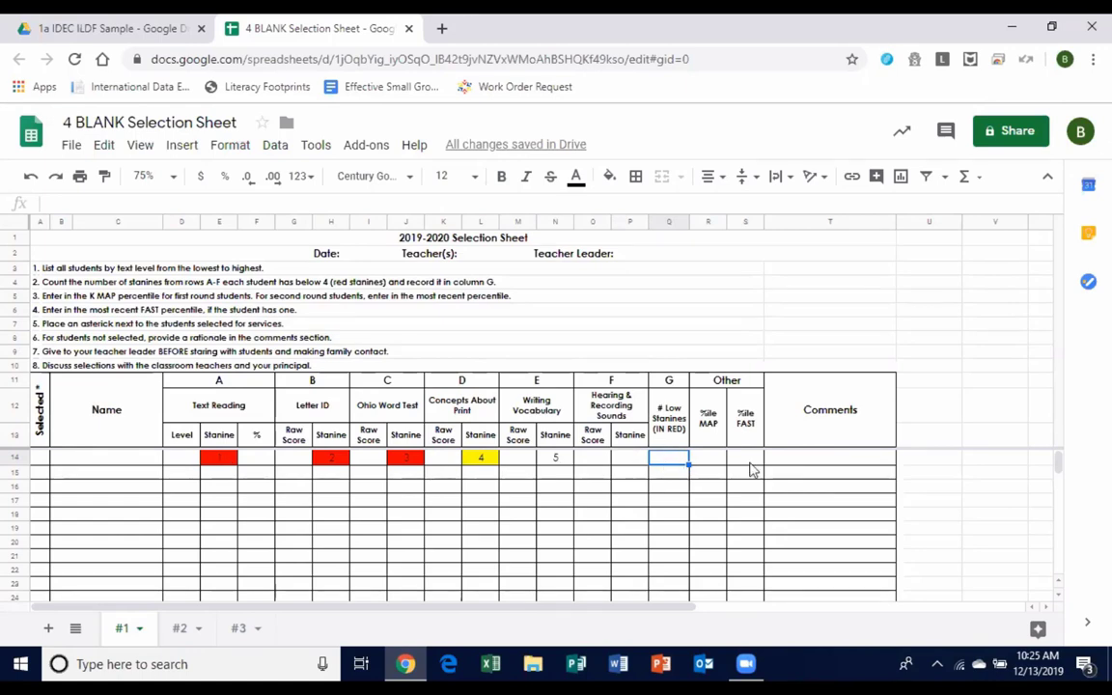
drag(712, 436, 732, 442)
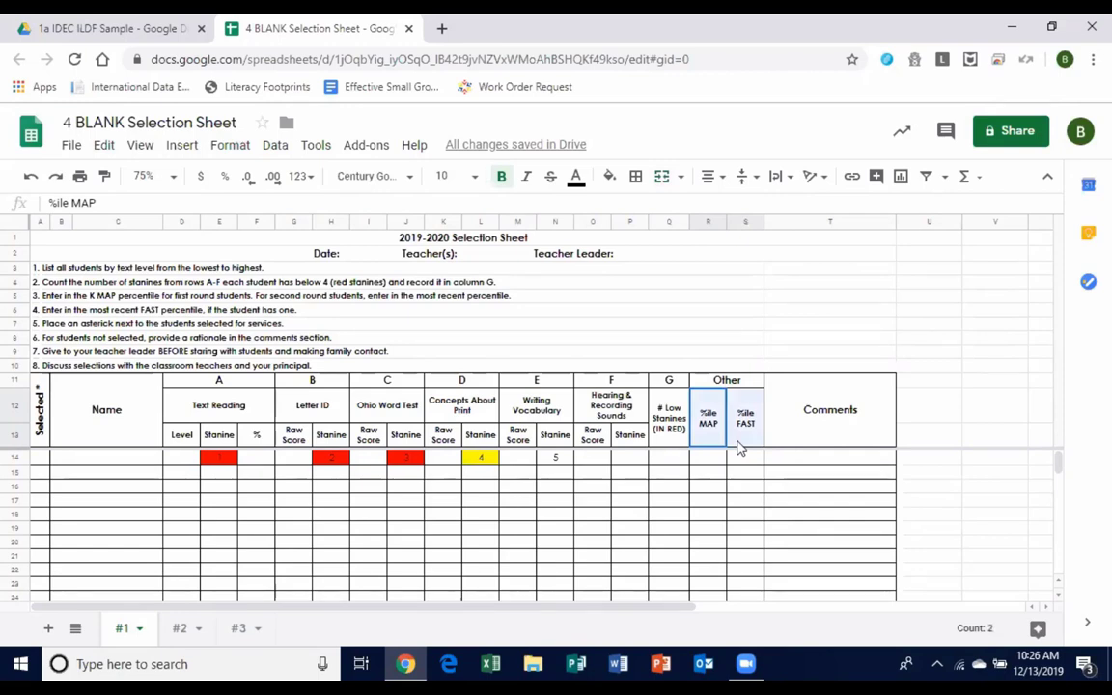
click(738, 444)
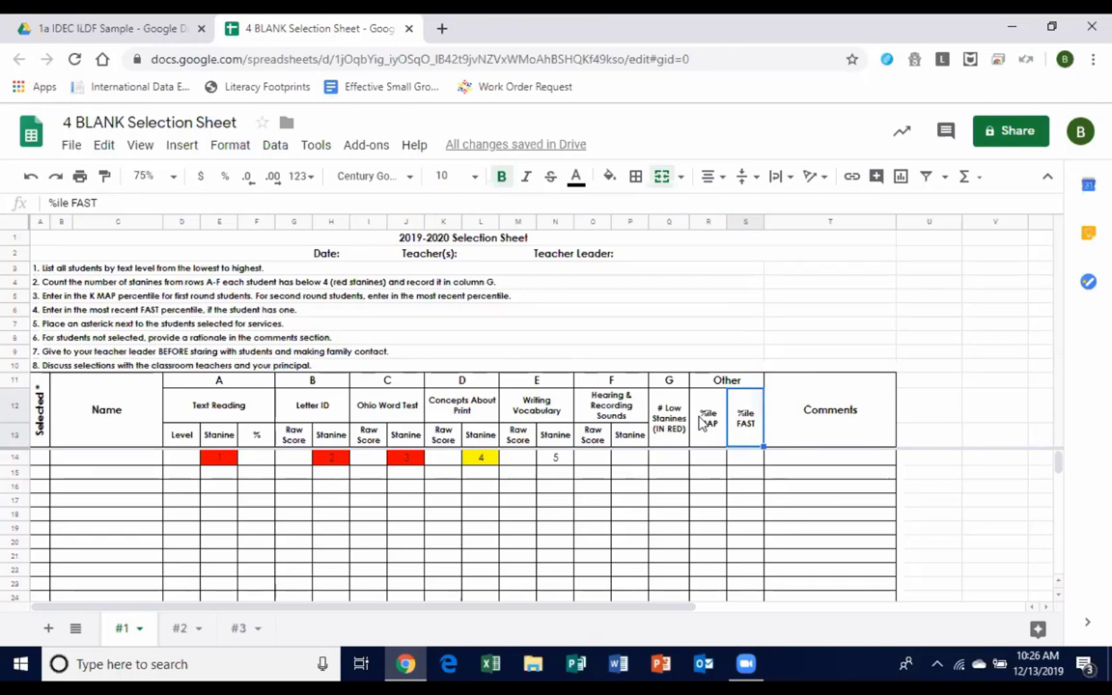
scroll(928, 518, down, 1)
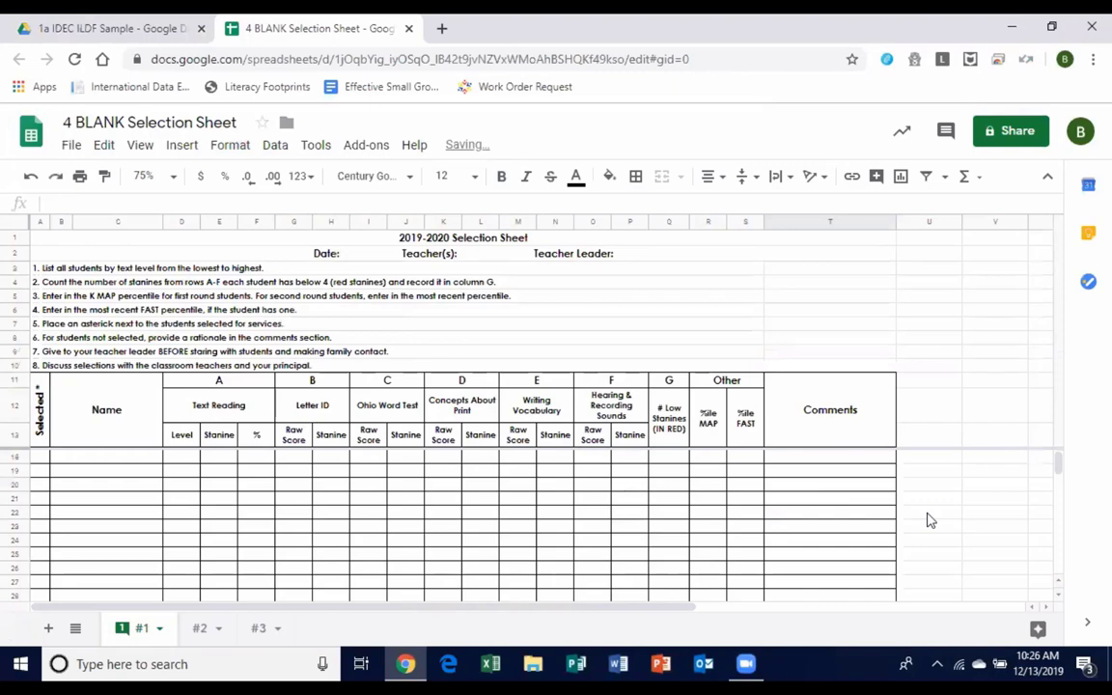
key(ctrl+alt+m)
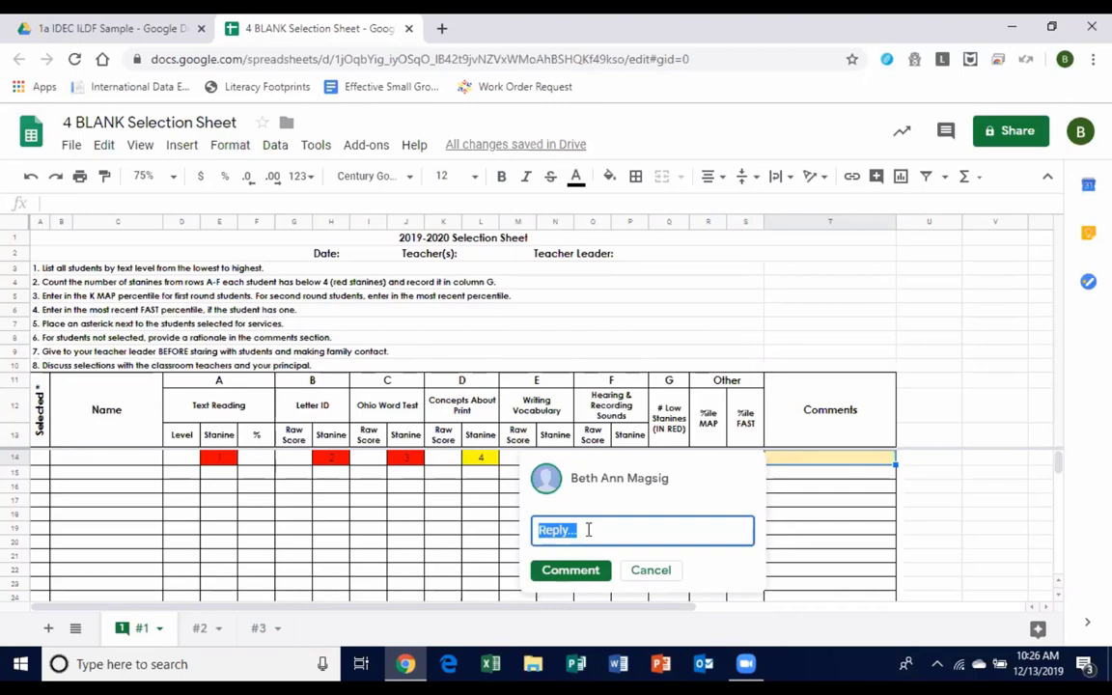
key(Escape)
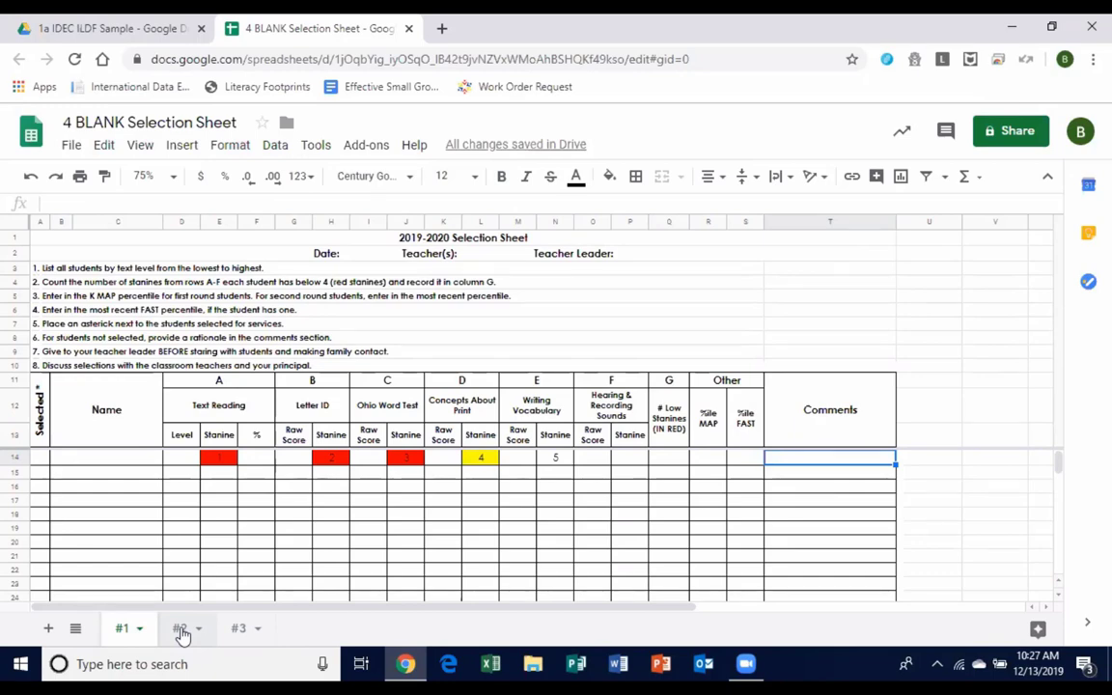
key(ctrl+shift+Page_Down)
key(ctrl+shift+Page_Down)
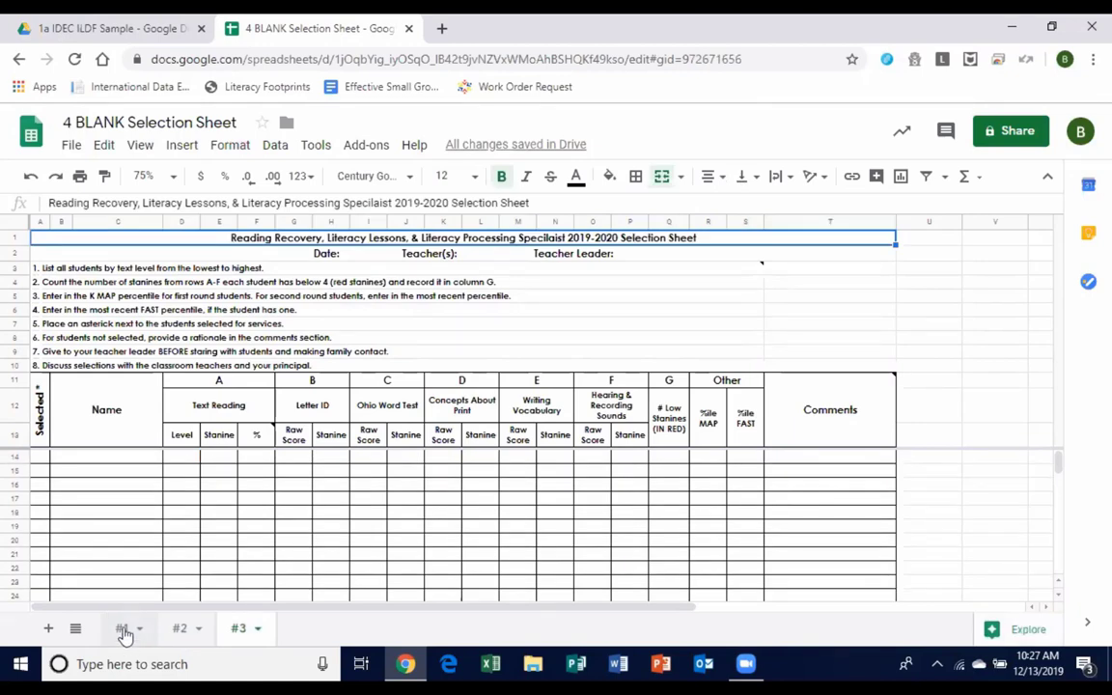
click(123, 630)
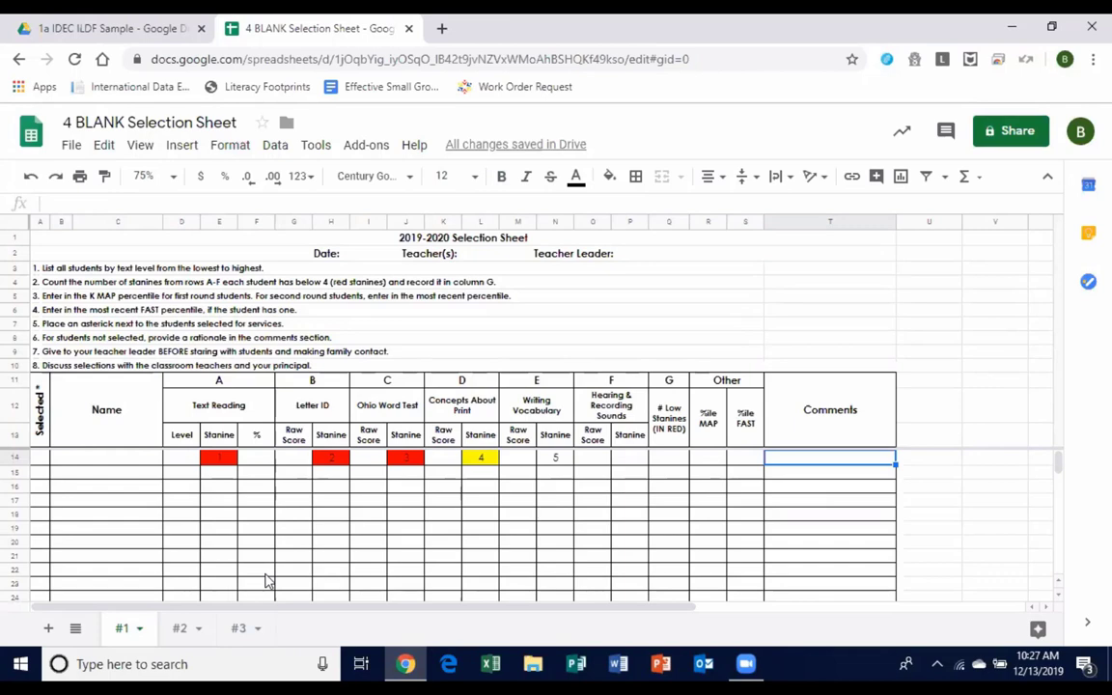
key(ctrl+shift+Page_Down)
key(ctrl+shift+Page_Down)
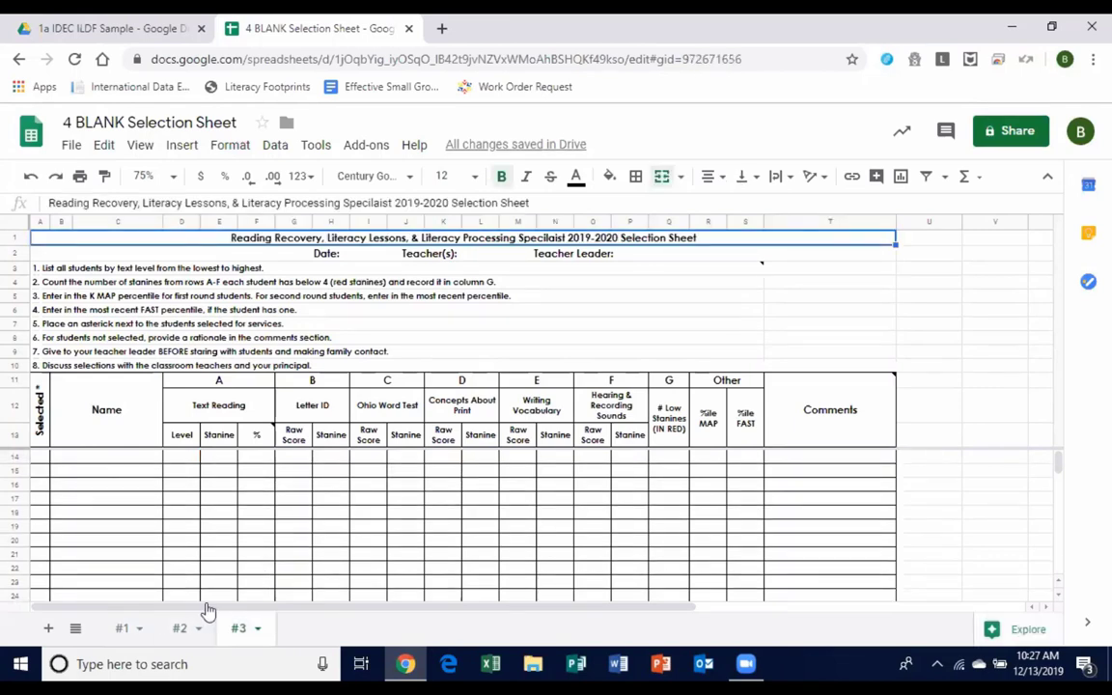
key(ctrl+shift+Page_Down)
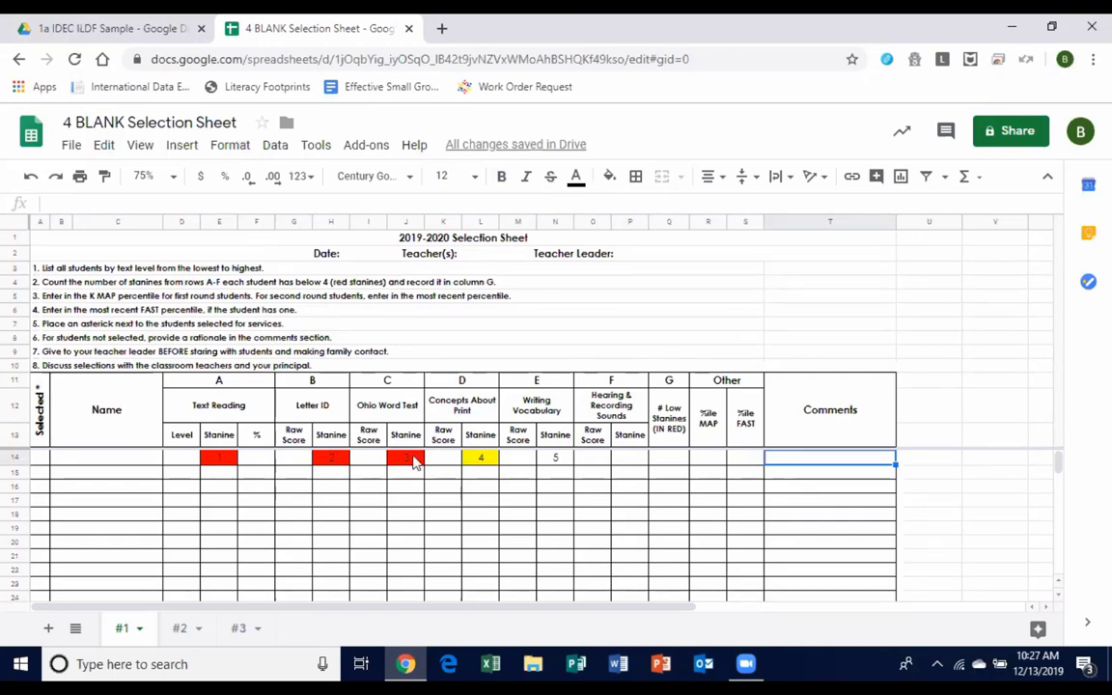
Delete row 14's Text Reading, Letter ID, Ohio Word Test, Concepts About Print and Writing Vocabulary stanines.
click(218, 459)
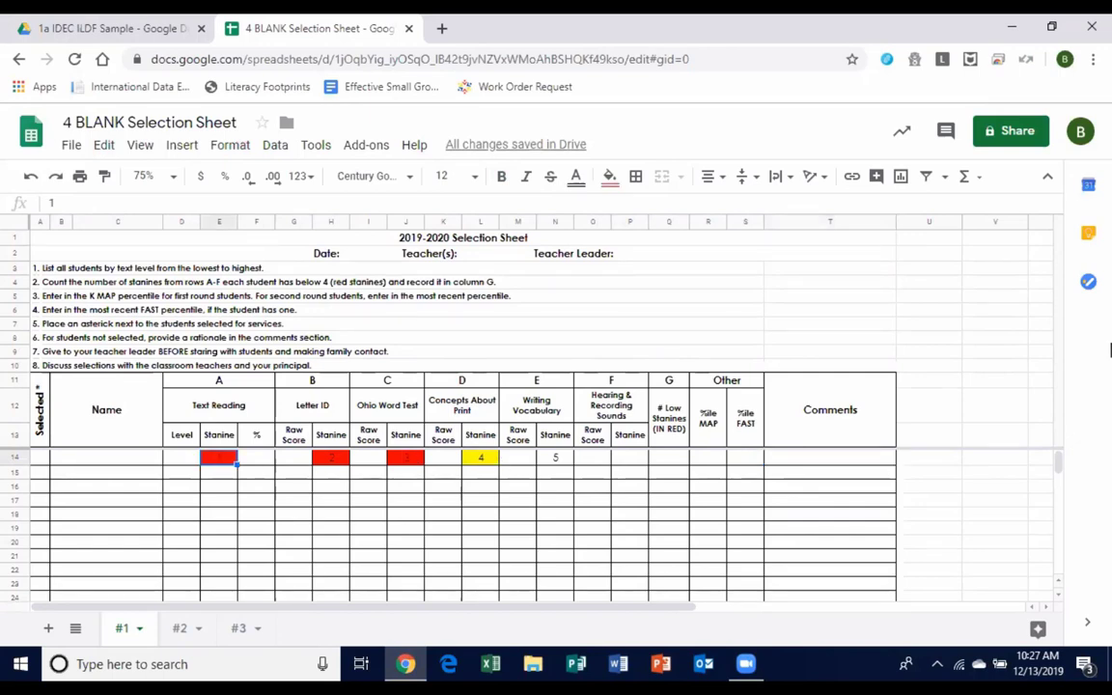
key(Delete)
key(Right)
key(Right)
key(Right)
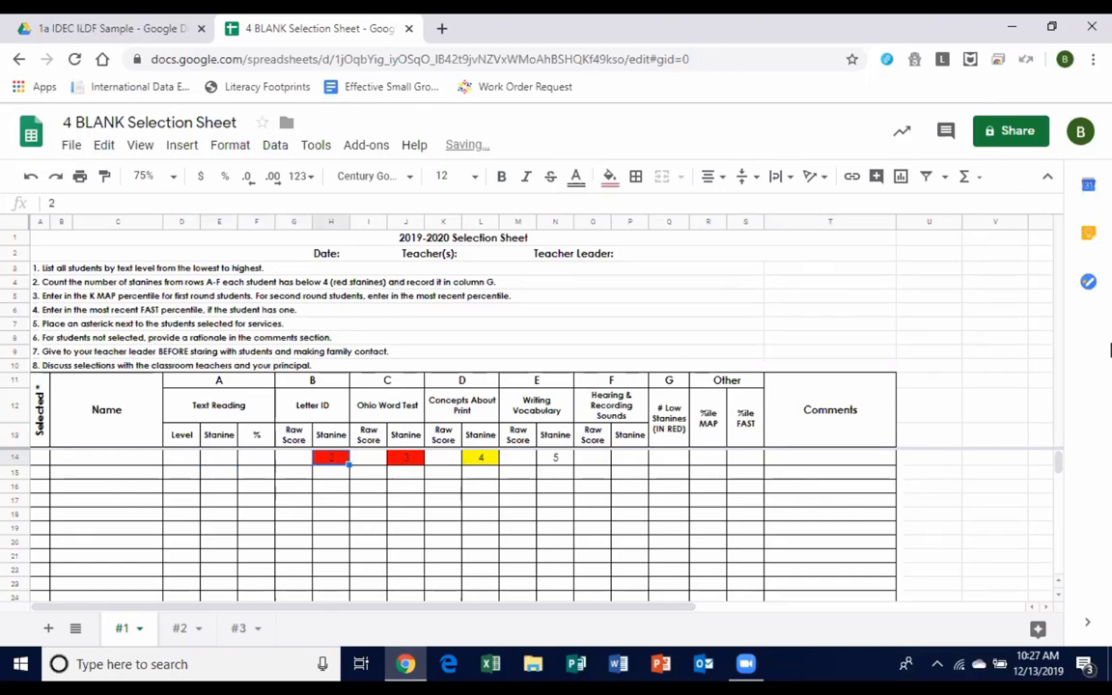
key(Delete)
key(Right)
key(Right)
key(Delete)
key(Right)
key(Right)
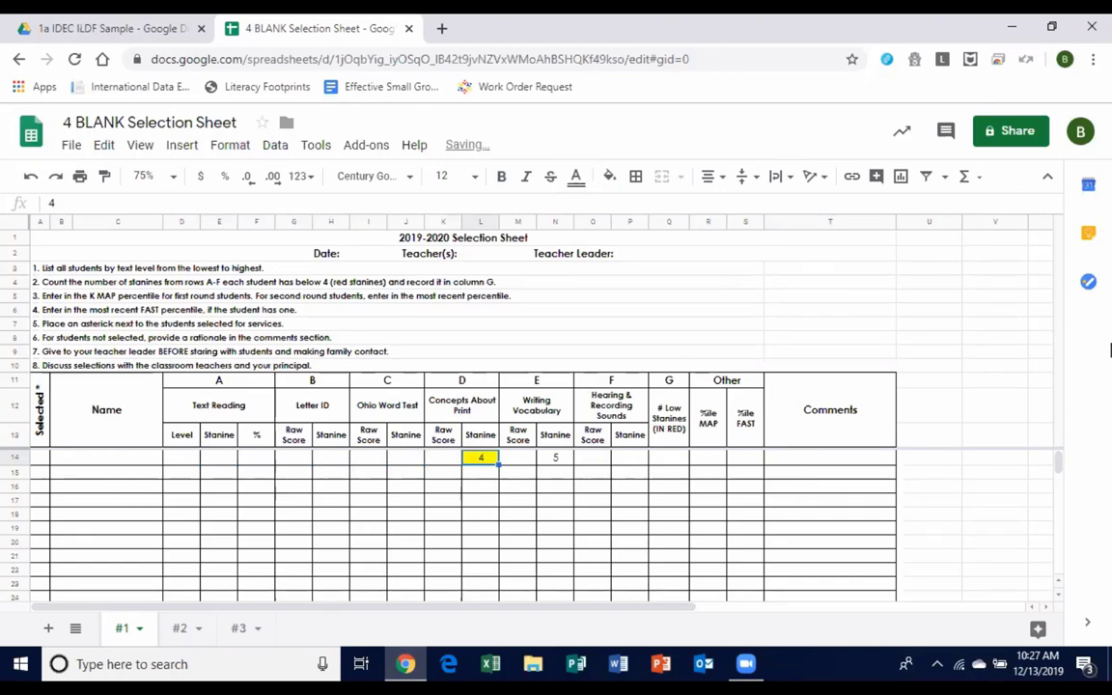
key(Delete)
key(Right)
key(Right)
key(Delete)
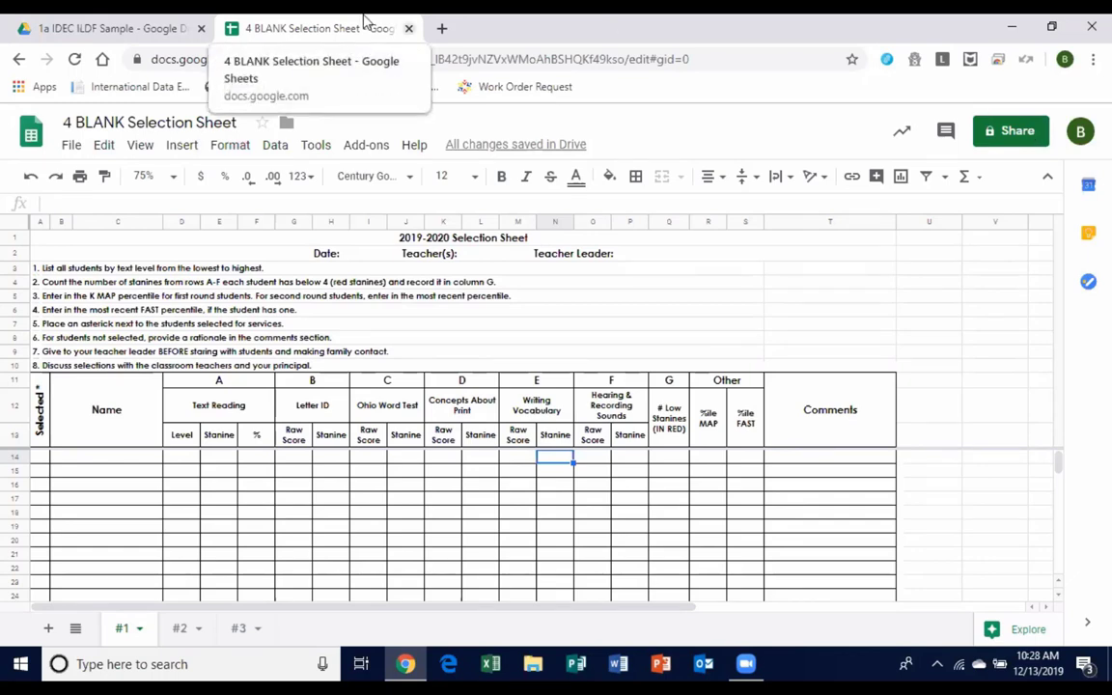
Close the selection sheet tab and open the 5 ILDF Survey document from the Drive folder.
middle_click(365, 19)
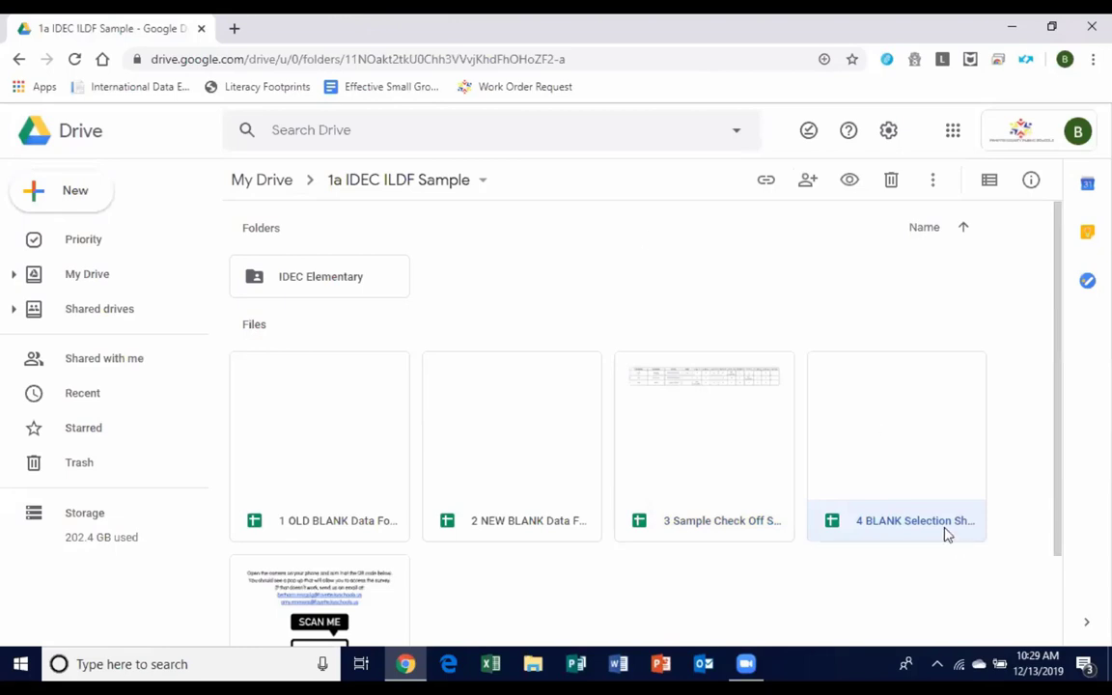
drag(1056, 347, 1074, 469)
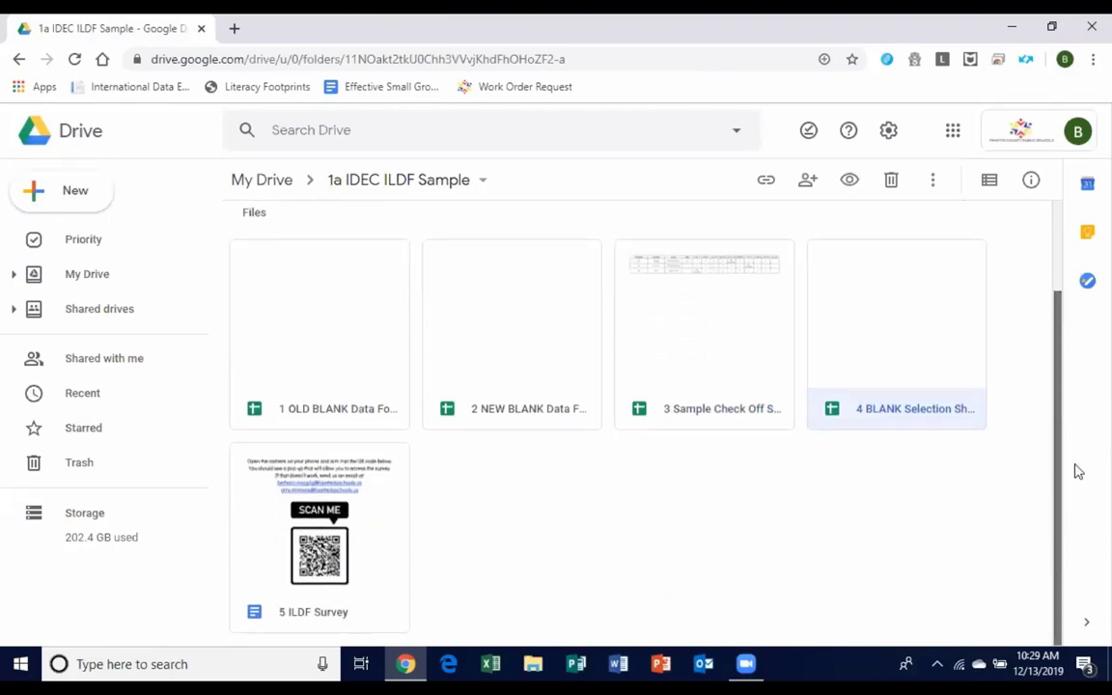
double_click(362, 489)
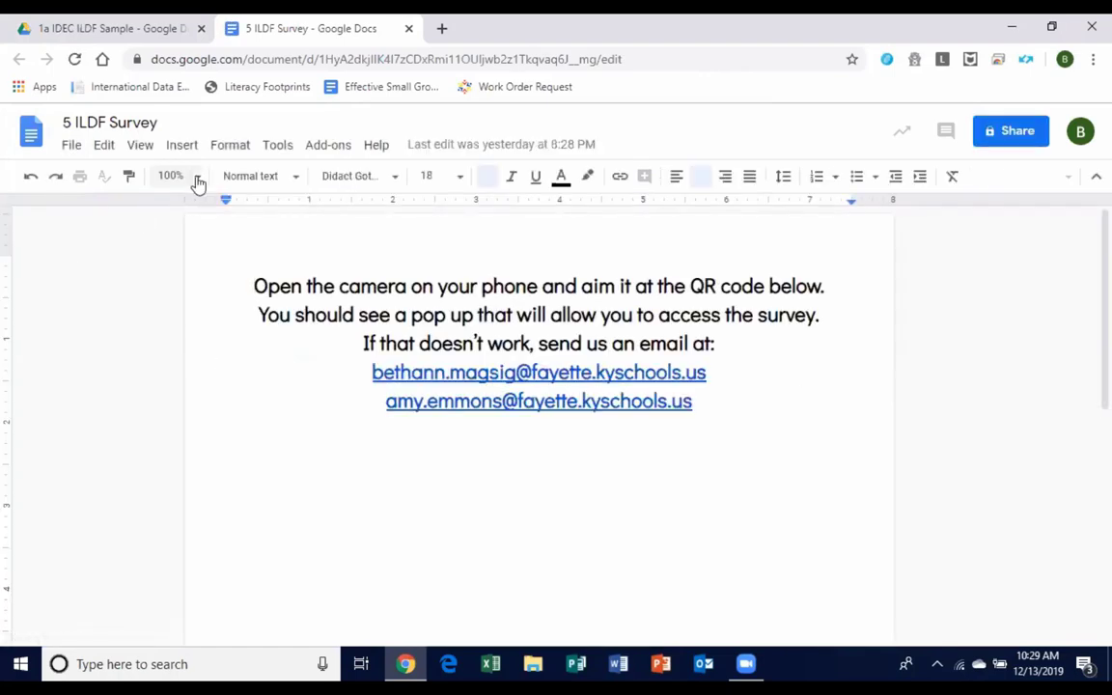
Set the survey document's zoom to 75% so the instructions and full QR code fit on screen.
click(197, 180)
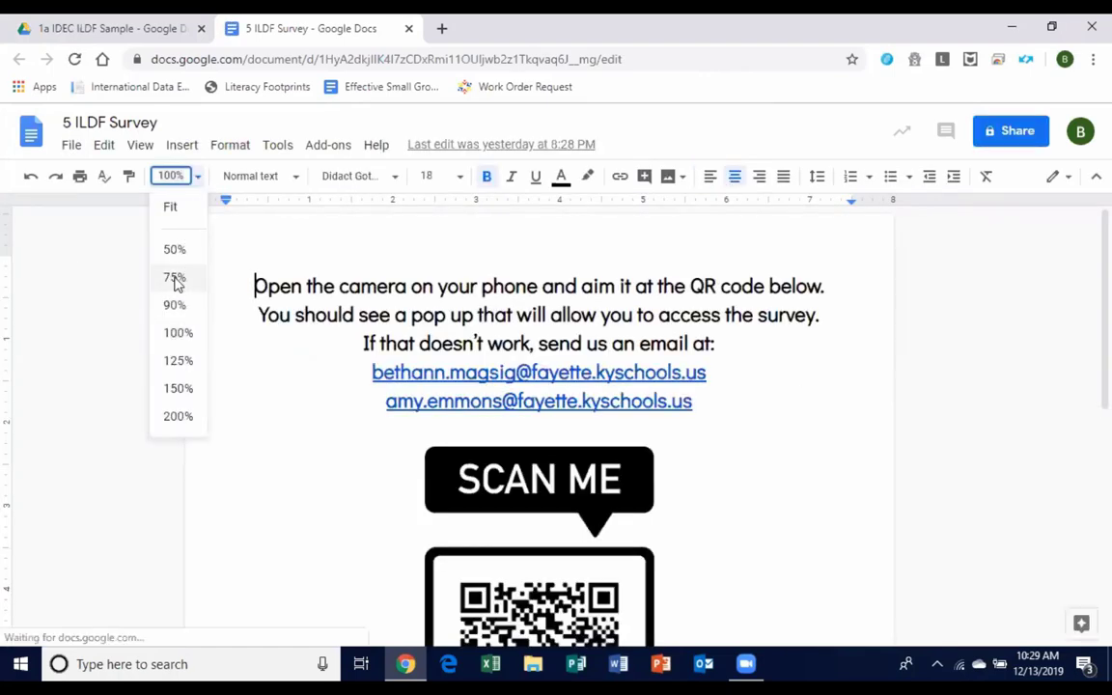
click(175, 280)
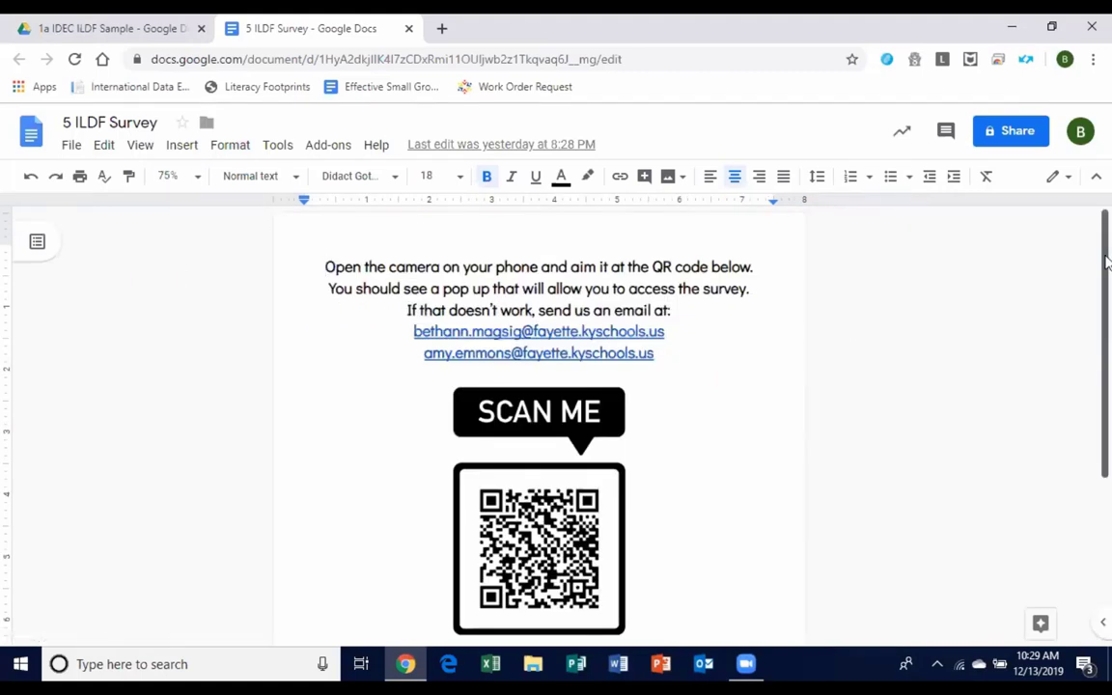
drag(1107, 257, 1103, 280)
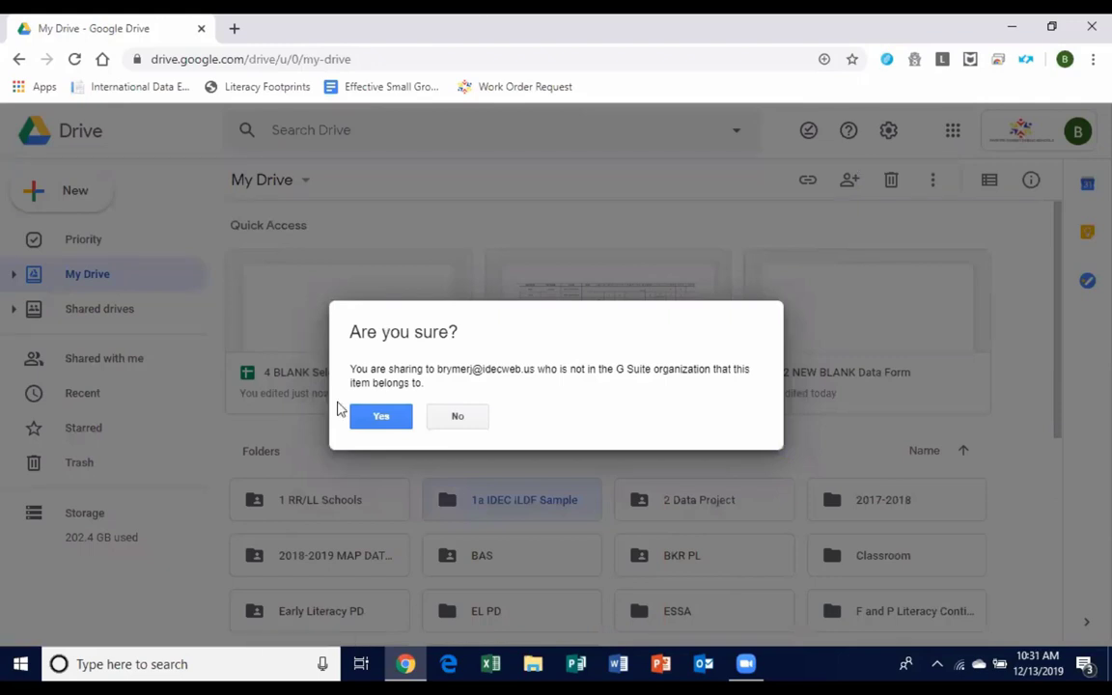
Confirm sharing the 1a IDEC ILDF Sample folder with the teacher's external address.
click(380, 417)
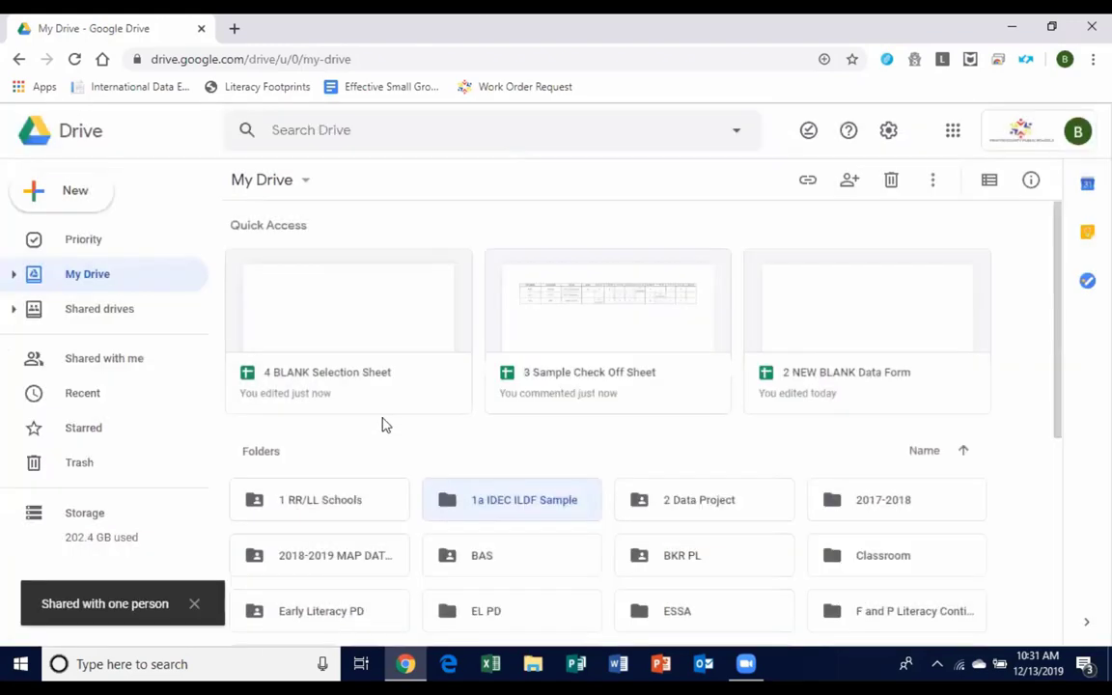